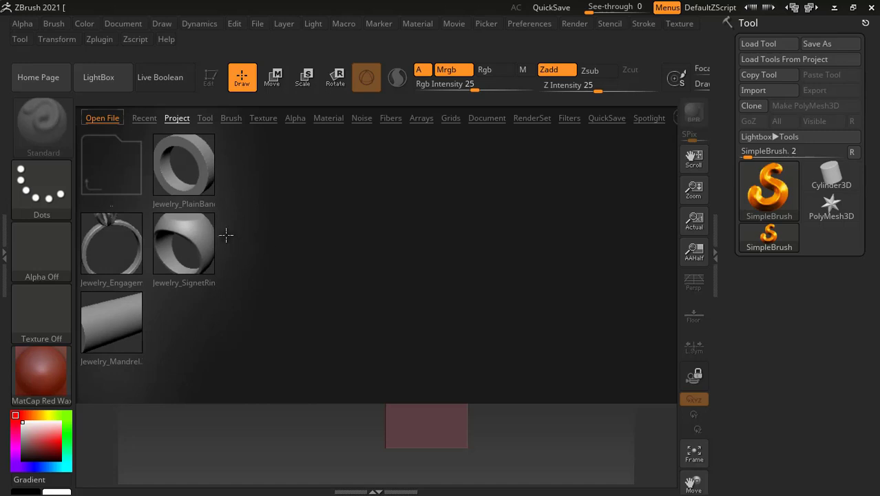
# - Open the Jewelry_SignetRing project without saving changes to the current one
pyautogui.doubleClick(196, 240)
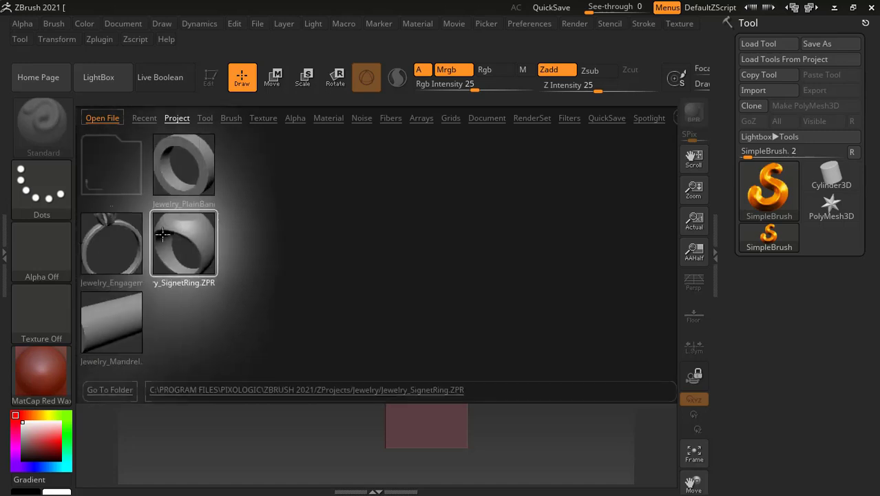
pyautogui.doubleClick(192, 236)
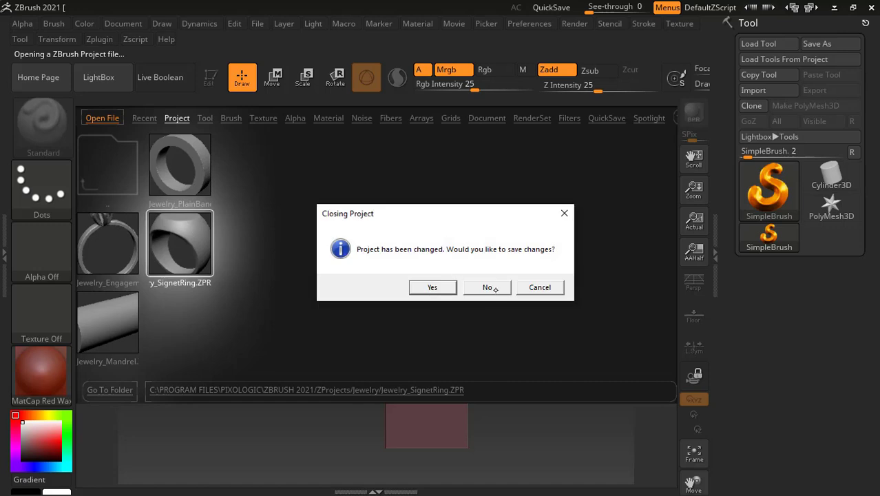
pyautogui.click(493, 288)
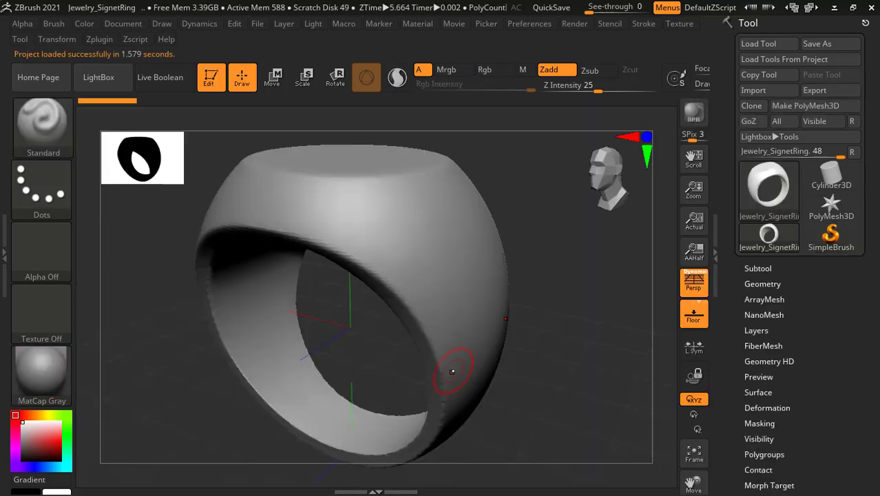
# - Face the ring's flat signet surface and switch the sculpting symmetry to the X axis
pyautogui.moveTo(580, 329); pyautogui.dragTo(552, 354)
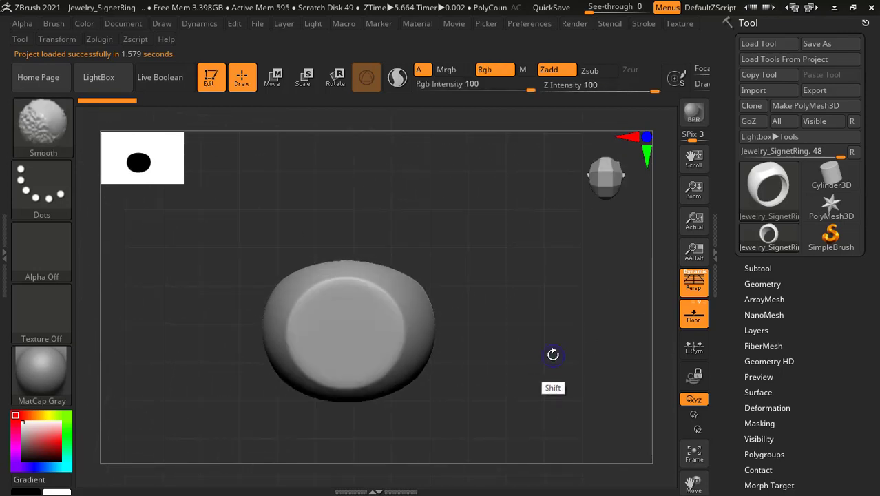
pyautogui.moveTo(514, 326); pyautogui.dragTo(536, 322)
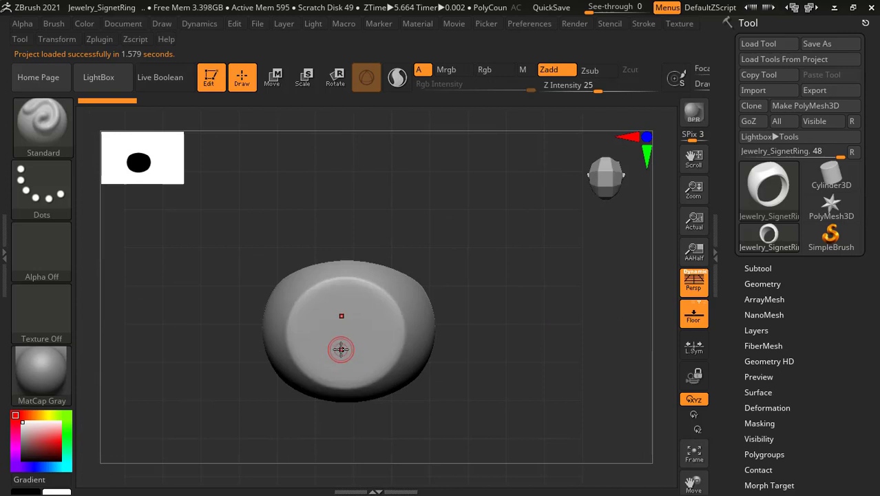
pyautogui.click(69, 42)
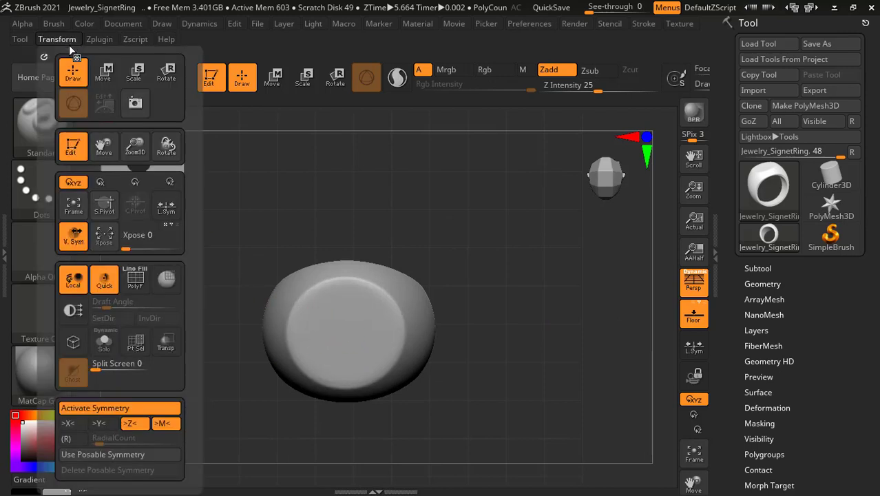
pyautogui.scroll(-3, 132, 324)
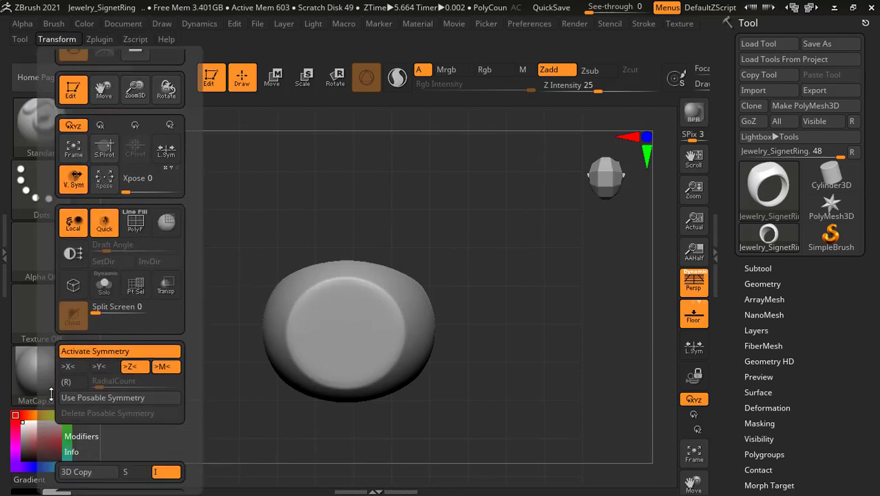
pyautogui.click(135, 328)
pyautogui.click(102, 328)
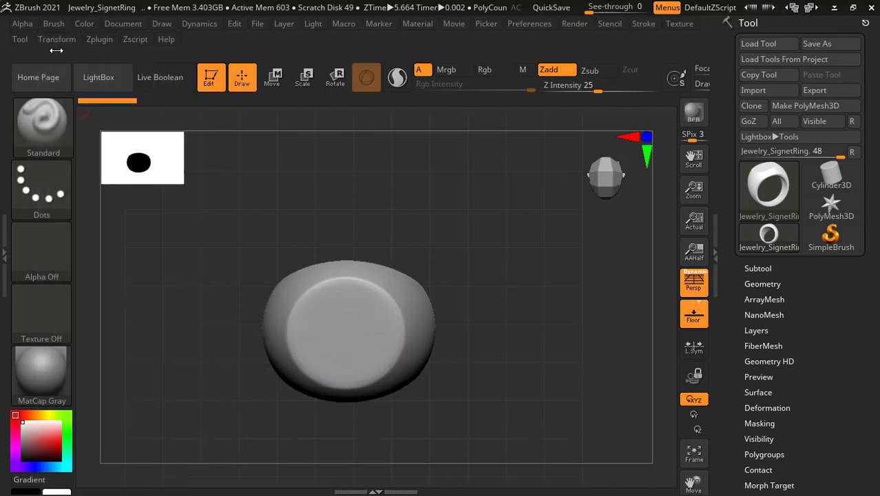
pyautogui.click(66, 41)
pyautogui.click(69, 428)
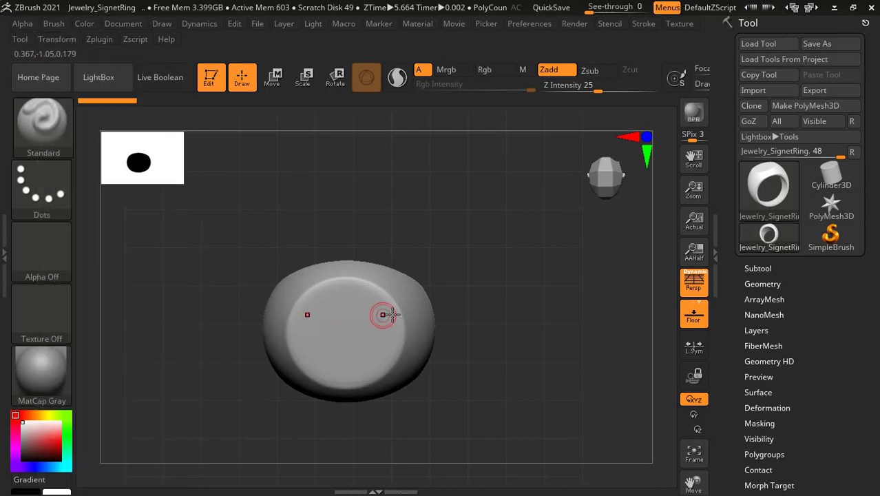
# - Turn off perspective and centre an enlarged view of the ring's flat signet face
pyautogui.moveTo(475, 324); pyautogui.dragTo(528, 316)
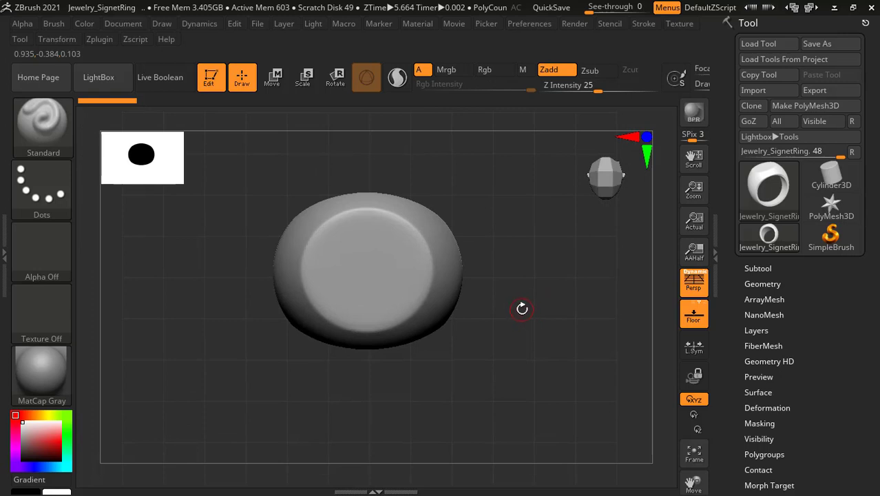
pyautogui.press('p')
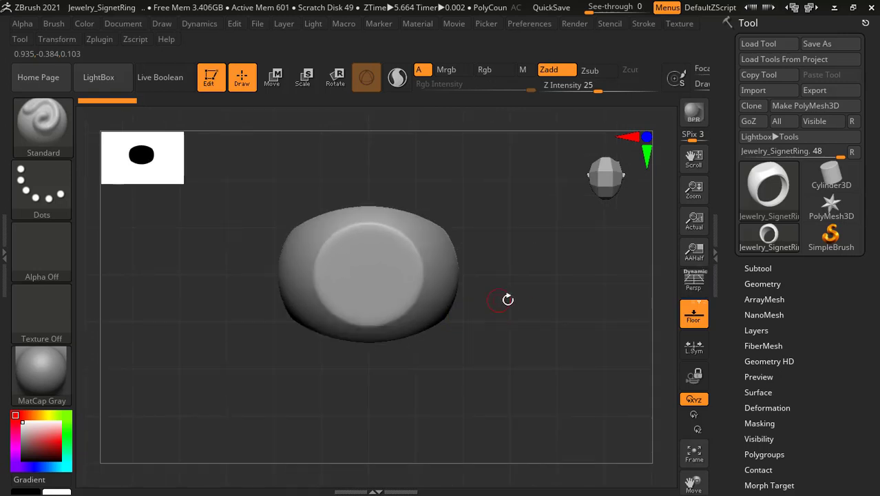
pyautogui.keyDown('alt'); pyautogui.moveTo(506, 293); pyautogui.dragTo(517, 305); pyautogui.keyUp('alt')
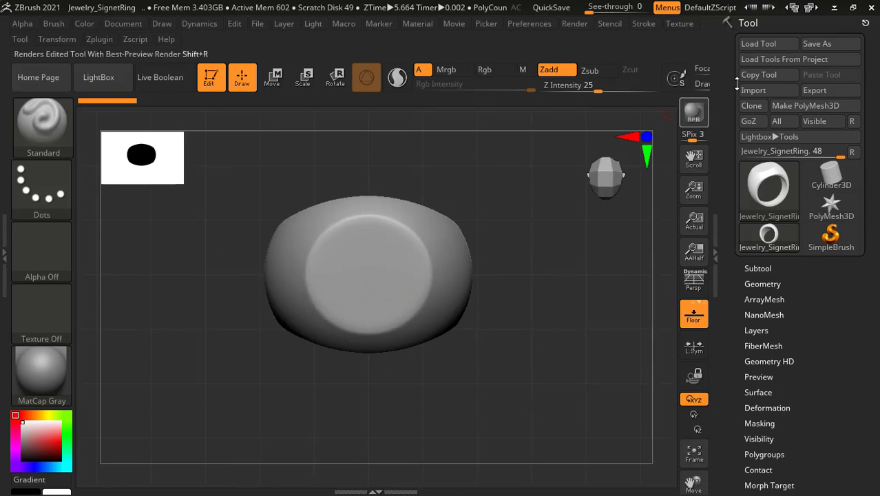
# - Load the Z3.1_Breen interface colors and the compact_UI_brush_materials interface layout
pyautogui.click(770, 10)
pyautogui.click(769, 9)
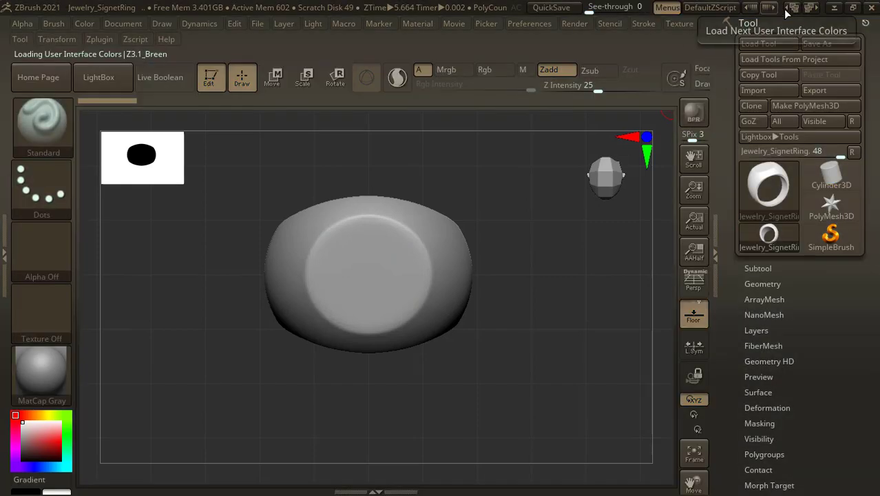
pyautogui.click(811, 8)
pyautogui.click(811, 8)
pyautogui.click(811, 7)
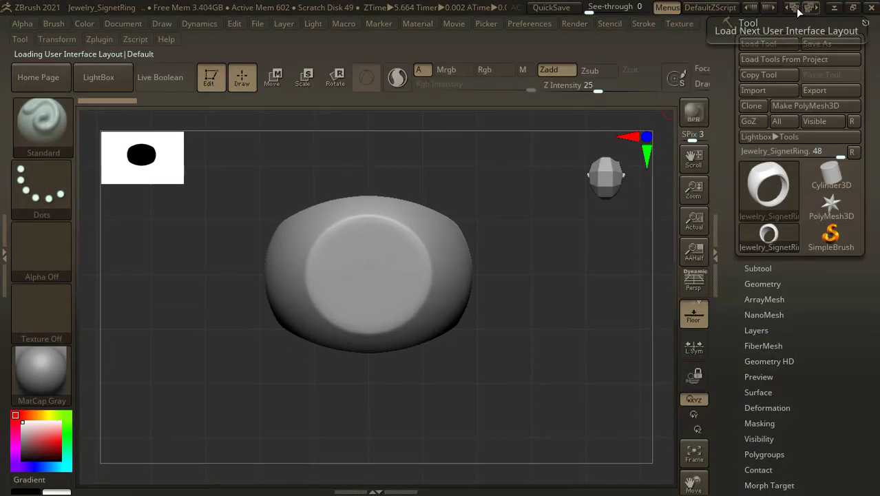
pyautogui.click(809, 8)
pyautogui.click(809, 7)
pyautogui.click(809, 8)
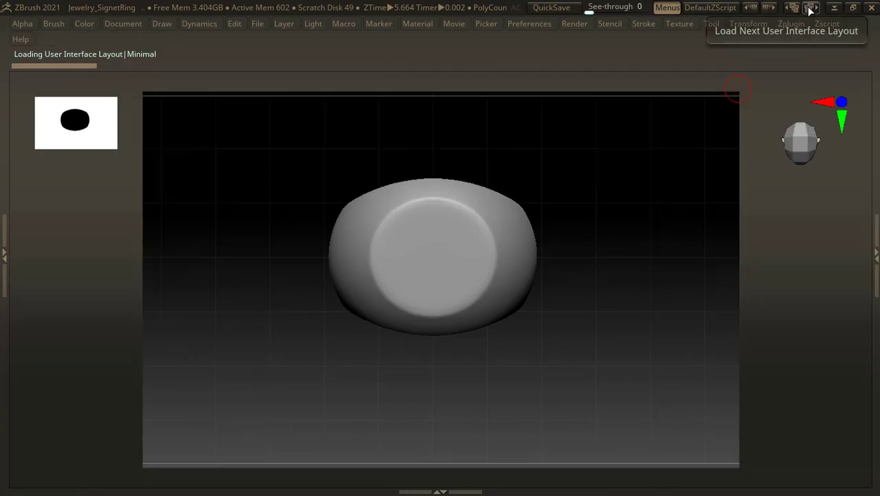
pyautogui.click(810, 7)
pyautogui.click(809, 8)
pyautogui.click(810, 8)
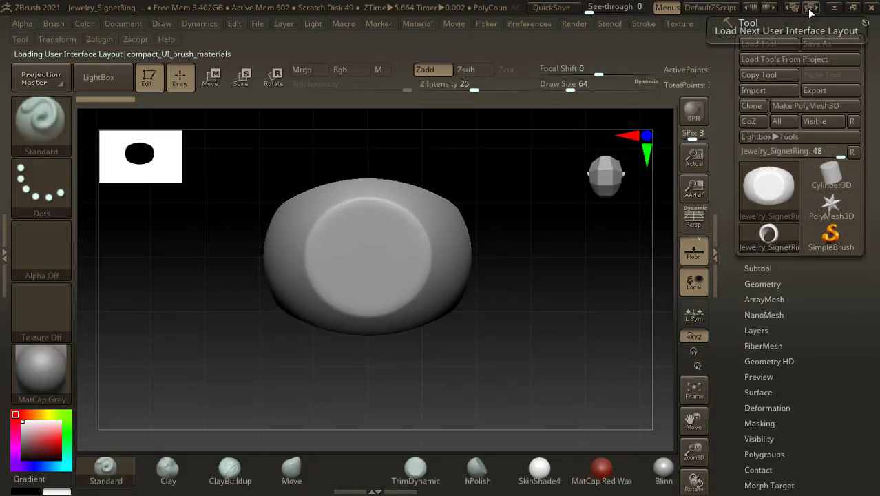
# - Block in a brow line and nose on the signet face with the ClayBuildup brush, and set Z Intensity to 5
pyautogui.click(227, 471)
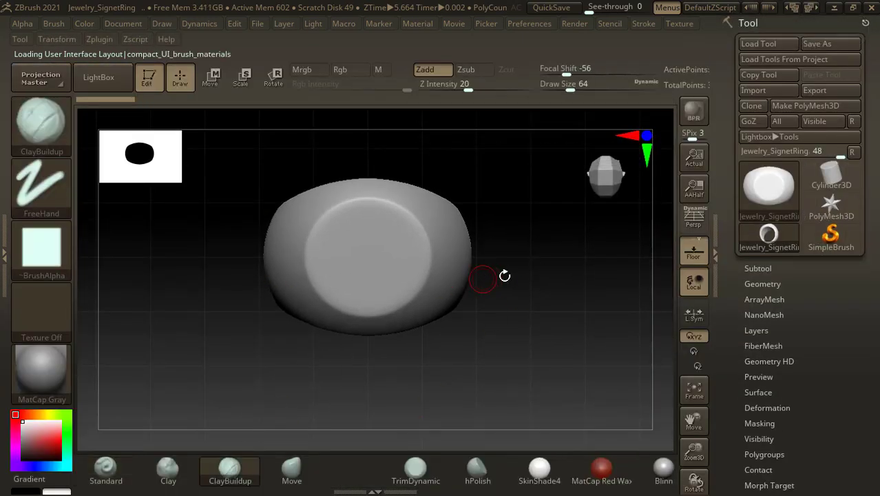
pyautogui.moveTo(505, 275); pyautogui.dragTo(492, 268)
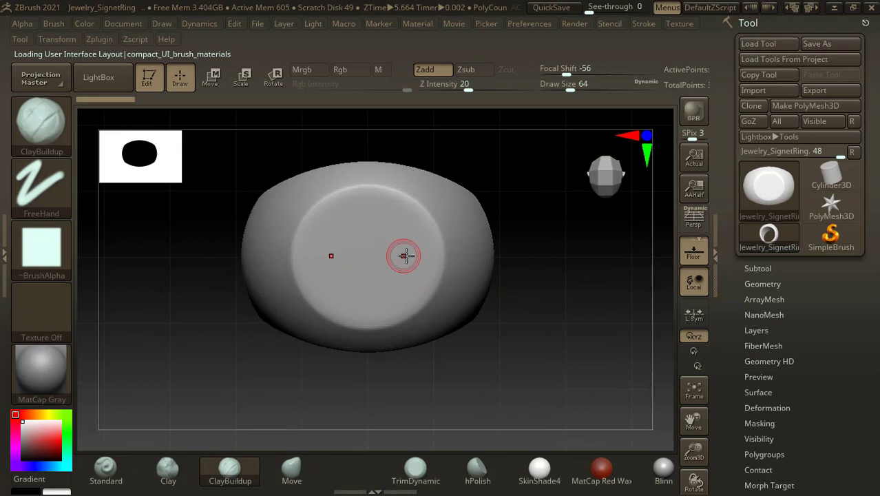
pyautogui.scroll(2, 410, 244)
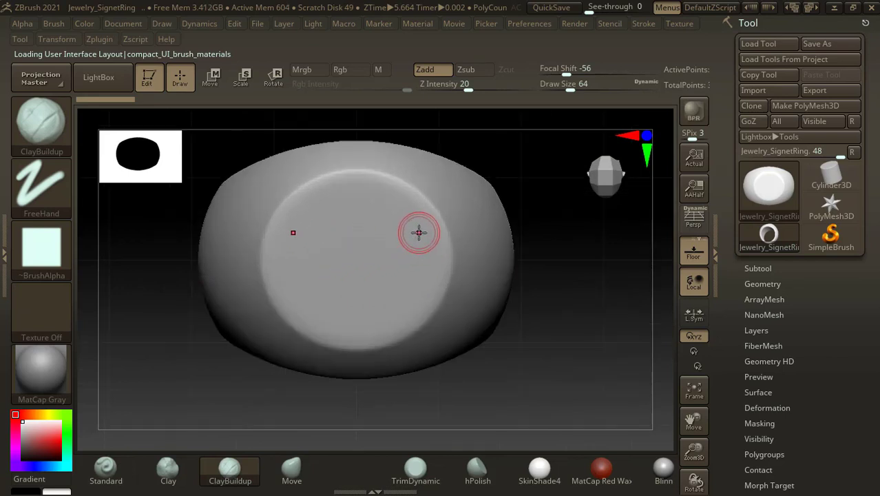
pyautogui.moveTo(423, 223)
pyautogui.mouseDown()
pyautogui.moveTo(364, 228)
pyautogui.moveTo(282, 217)
pyautogui.moveTo(372, 212)
pyautogui.moveTo(351, 253)
pyautogui.moveTo(349, 230)
pyautogui.moveTo(290, 208)
pyautogui.moveTo(353, 228)
pyautogui.moveTo(417, 211)
pyautogui.mouseUp()
pyautogui.click(465, 87)
pyautogui.write('5')
pyautogui.press('Return')
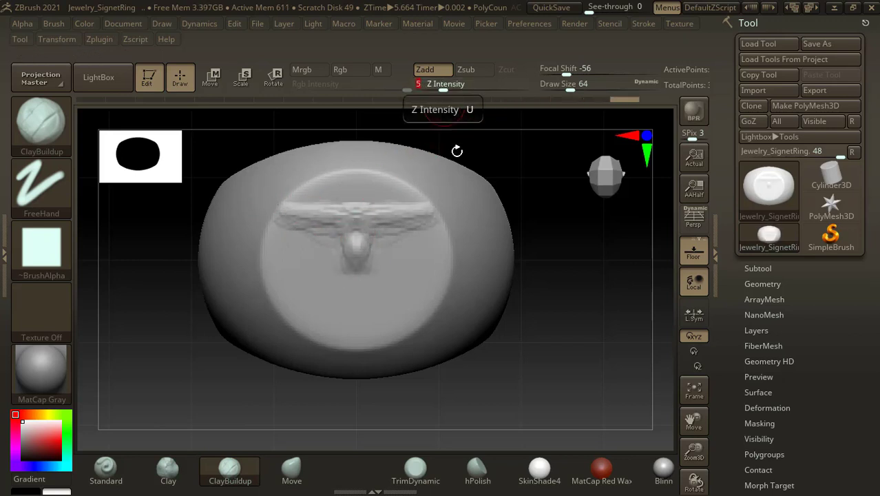
# - Build up the forehead above the brow line with symmetrical clay strokes over the upper edge of the signet face
pyautogui.moveTo(577, 255); pyautogui.dragTo(460, 224)
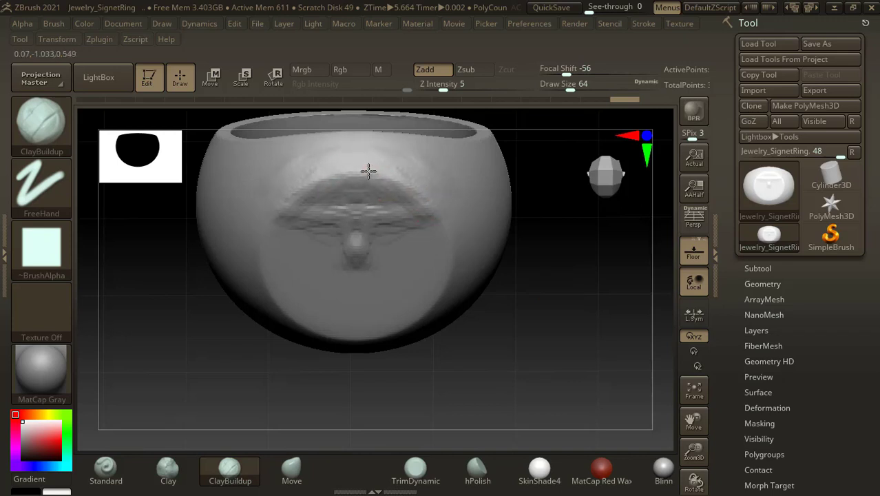
pyautogui.moveTo(369, 171); pyautogui.dragTo(340, 200)
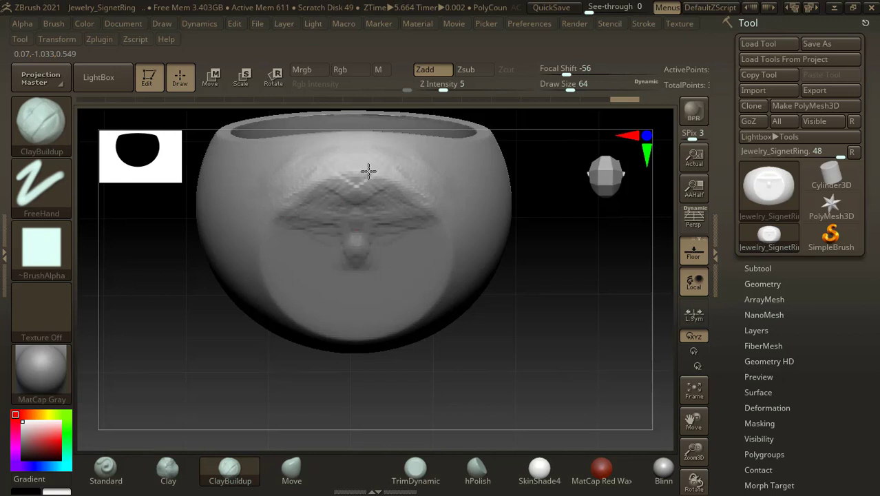
pyautogui.moveTo(582, 330); pyautogui.dragTo(555, 272)
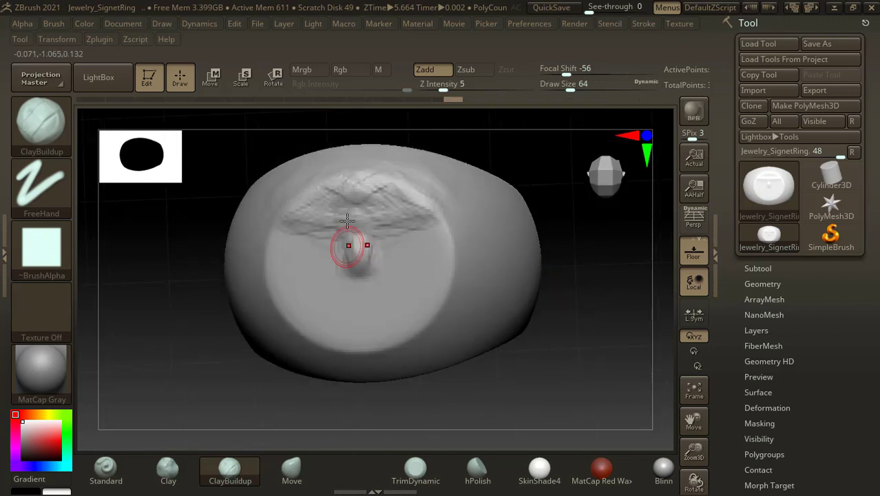
# - Build up the nose bridge and lips, and add clay for the chin and lower cheeks at the signet's lower edge
pyautogui.moveTo(366, 205)
pyautogui.mouseDown()
pyautogui.moveTo(297, 205)
pyautogui.moveTo(309, 205)
pyautogui.mouseUp()
pyautogui.moveTo(369, 295); pyautogui.dragTo(345, 344)
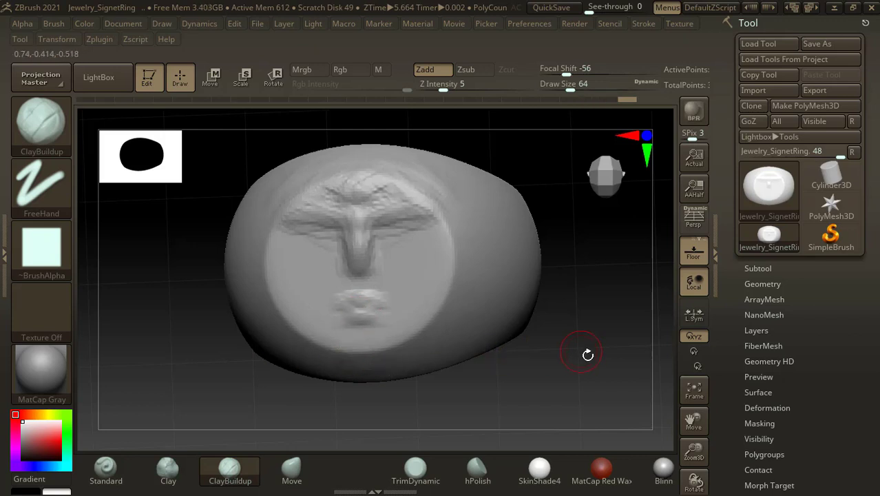
pyautogui.keyDown('alt'); pyautogui.moveTo(559, 356); pyautogui.dragTo(483, 338); pyautogui.keyUp('alt')
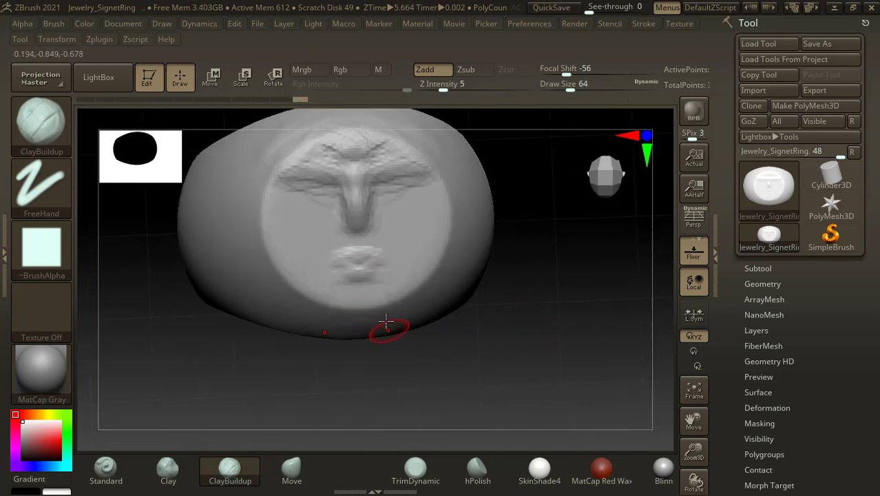
pyautogui.moveTo(337, 249)
pyautogui.mouseDown()
pyautogui.moveTo(308, 261)
pyautogui.moveTo(311, 294)
pyautogui.moveTo(301, 302)
pyautogui.moveTo(277, 238)
pyautogui.mouseUp()
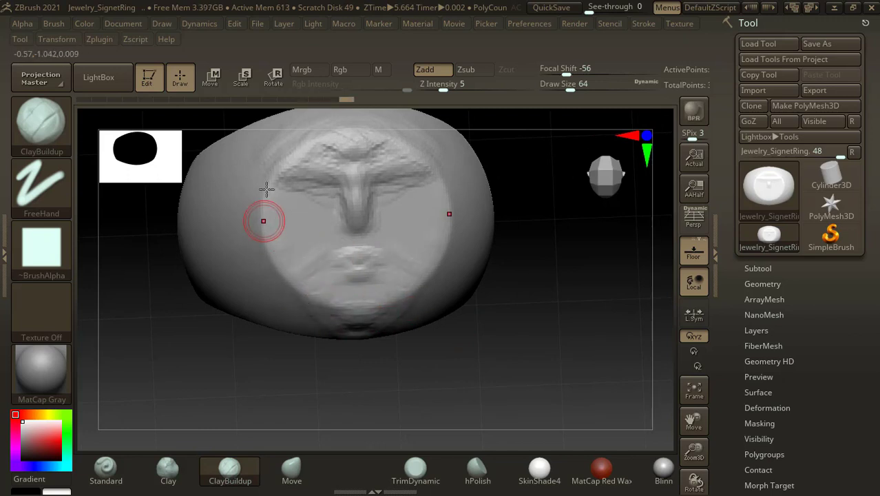
# - Add diagonal cheek strokes below the eyes and thicken the brow ridge, using a Draw Size of 76 for the brow
pyautogui.moveTo(521, 270); pyautogui.dragTo(499, 268)
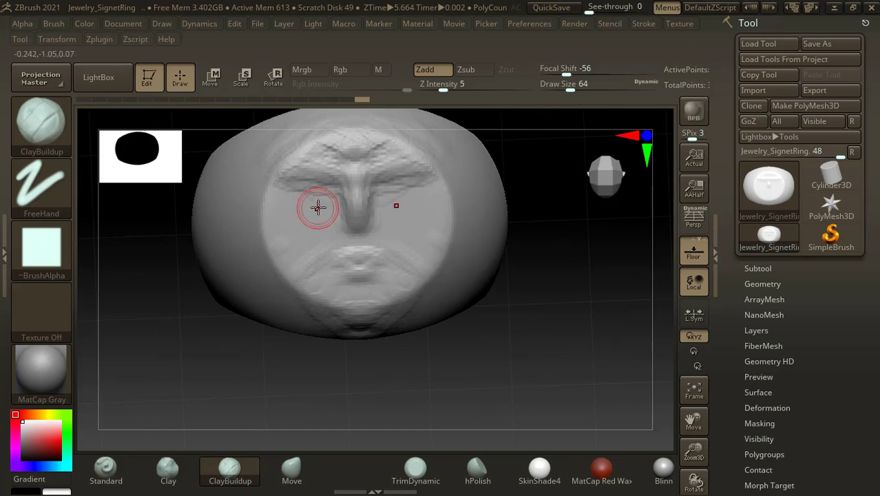
pyautogui.moveTo(316, 207)
pyautogui.mouseDown()
pyautogui.moveTo(350, 173)
pyautogui.moveTo(351, 207)
pyautogui.moveTo(351, 178)
pyautogui.mouseUp()
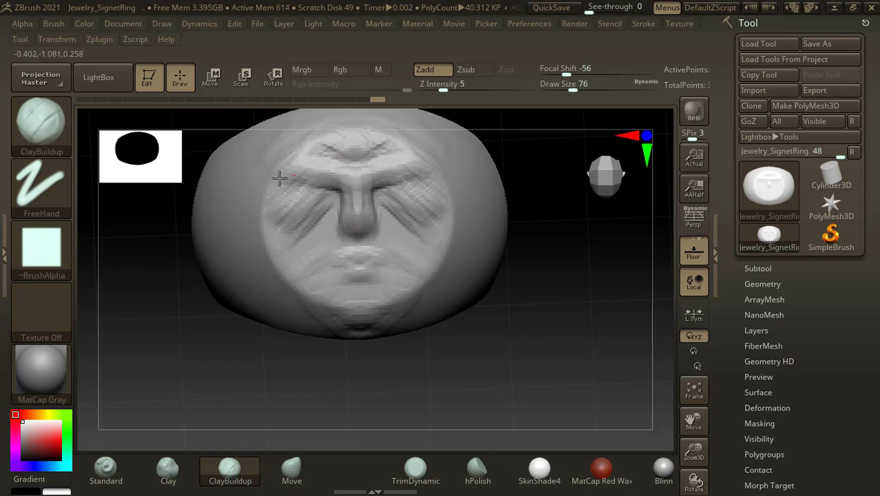
pyautogui.moveTo(279, 178)
pyautogui.mouseDown()
pyautogui.moveTo(263, 170)
pyautogui.moveTo(363, 171)
pyautogui.mouseUp()
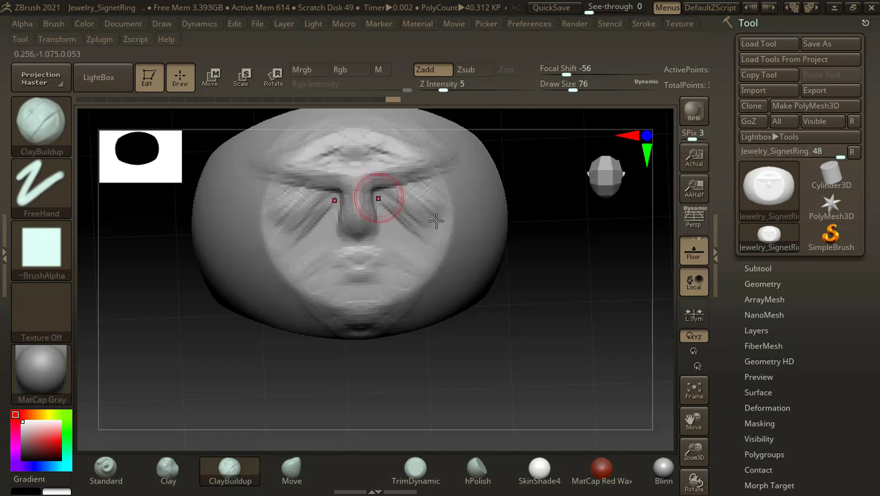
# - Fill out the forehead and nose, and carve the inner eye sockets with a smaller ClayBuildup brush
pyautogui.moveTo(556, 297); pyautogui.dragTo(536, 289)
pyautogui.moveTo(368, 208); pyautogui.dragTo(359, 277)
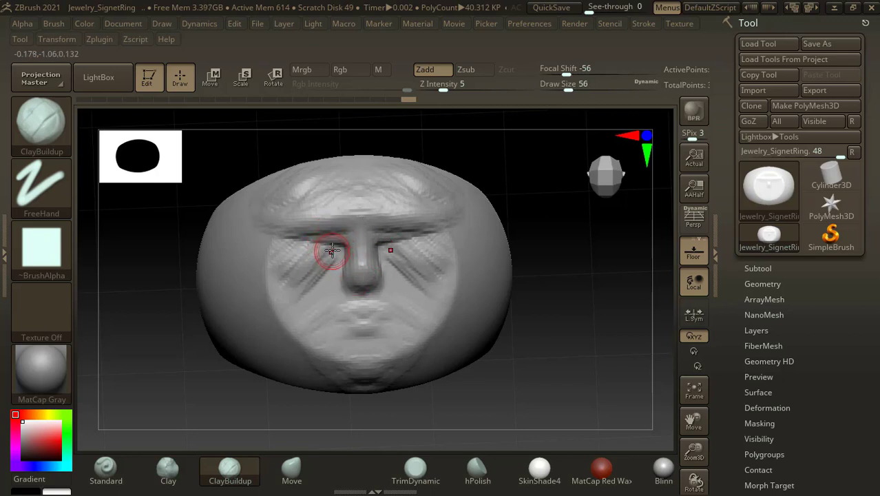
pyautogui.moveTo(334, 246)
pyautogui.keyDown('alt'); pyautogui.mouseDown()
pyautogui.moveTo(307, 248)
pyautogui.moveTo(321, 241)
pyautogui.moveTo(336, 249)
pyautogui.mouseUp(); pyautogui.keyUp('alt')
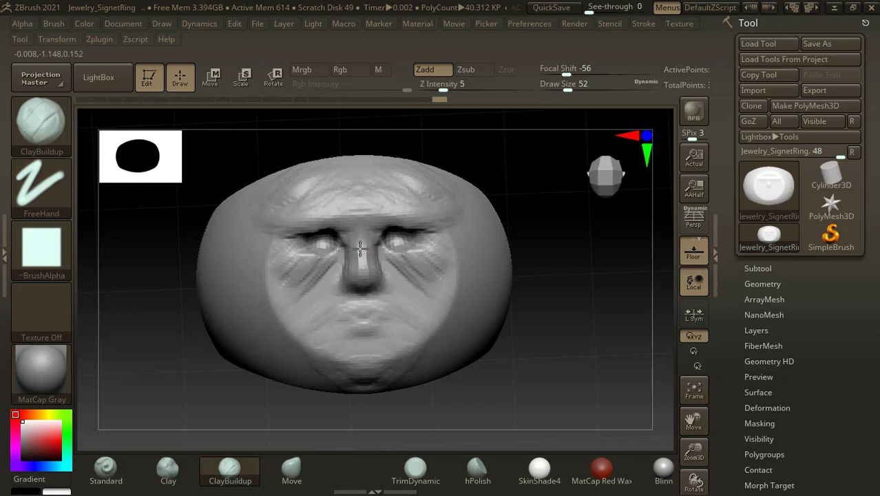
# - Build up the brow, forehead and cheekbones around the eyes, enlarging the brush to a Draw Size of 68
pyautogui.moveTo(312, 213); pyautogui.dragTo(352, 216)
pyautogui.press(']')
pyautogui.press(']')
pyautogui.press(']')
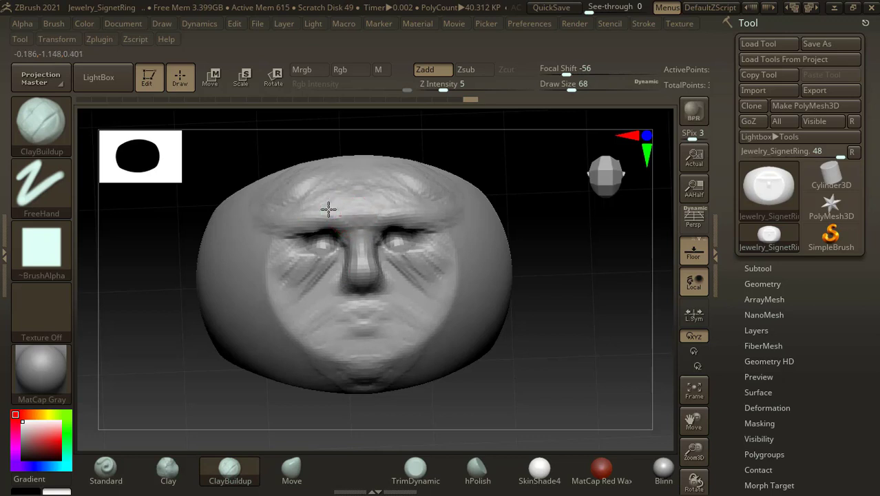
pyautogui.moveTo(328, 209)
pyautogui.mouseDown()
pyautogui.moveTo(307, 186)
pyautogui.moveTo(346, 194)
pyautogui.moveTo(308, 211)
pyautogui.mouseUp()
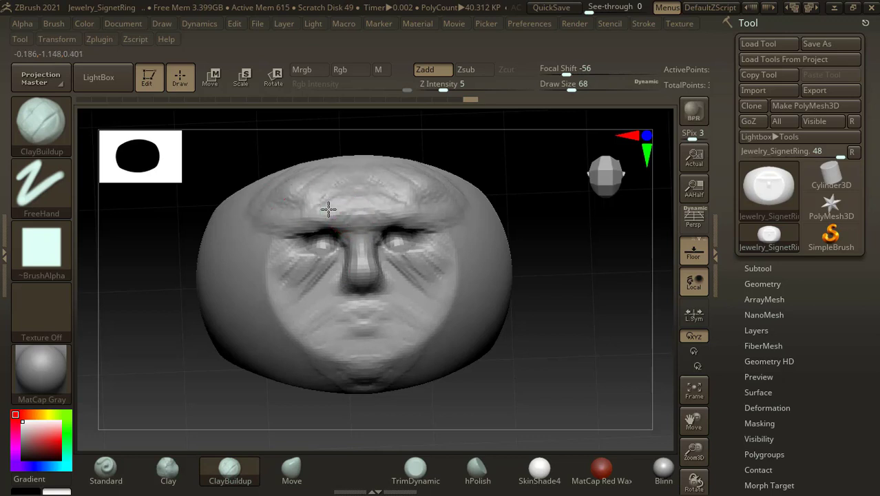
pyautogui.moveTo(340, 230)
pyautogui.mouseDown()
pyautogui.moveTo(314, 250)
pyautogui.moveTo(326, 276)
pyautogui.moveTo(332, 257)
pyautogui.mouseUp()
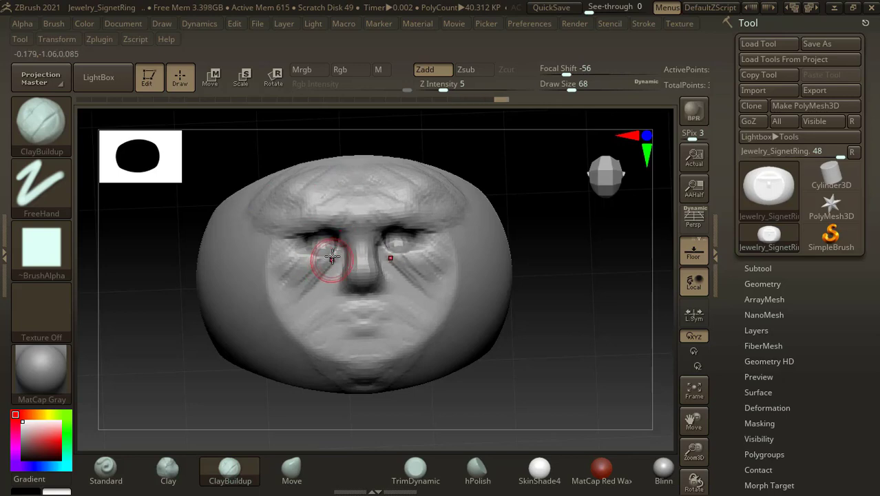
pyautogui.moveTo(272, 265); pyautogui.dragTo(269, 273)
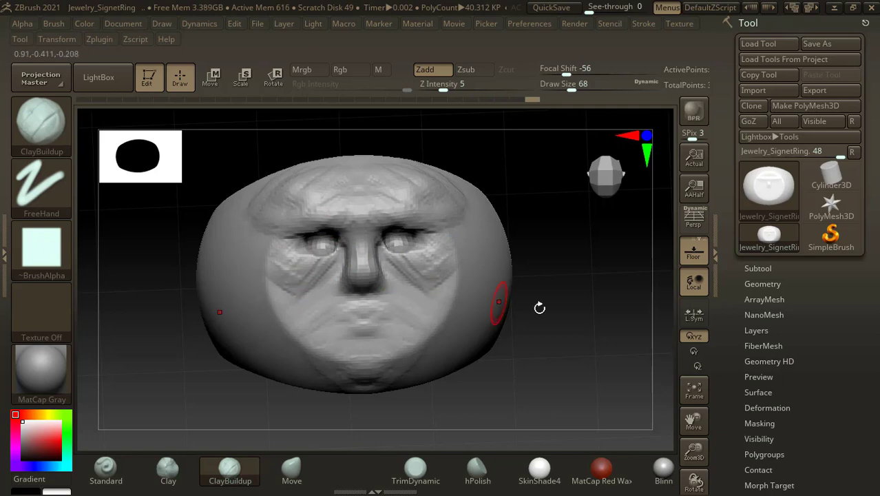
# - Sculpt diagonal folds from beside the nose down toward the mouth corners, using ClayBuildup at a Draw Size of 88
pyautogui.moveTo(540, 306)
pyautogui.mouseDown()
pyautogui.moveTo(419, 330)
pyautogui.moveTo(513, 324)
pyautogui.moveTo(514, 314)
pyautogui.moveTo(365, 276)
pyautogui.moveTo(373, 271)
pyautogui.moveTo(369, 279)
pyautogui.moveTo(373, 269)
pyautogui.moveTo(343, 259)
pyautogui.moveTo(253, 258)
pyautogui.moveTo(276, 252)
pyautogui.moveTo(327, 272)
pyautogui.moveTo(261, 233)
pyautogui.moveTo(252, 217)
pyautogui.moveTo(308, 272)
pyautogui.moveTo(307, 297)
pyautogui.moveTo(541, 306)
pyautogui.moveTo(484, 312)
pyautogui.mouseUp()
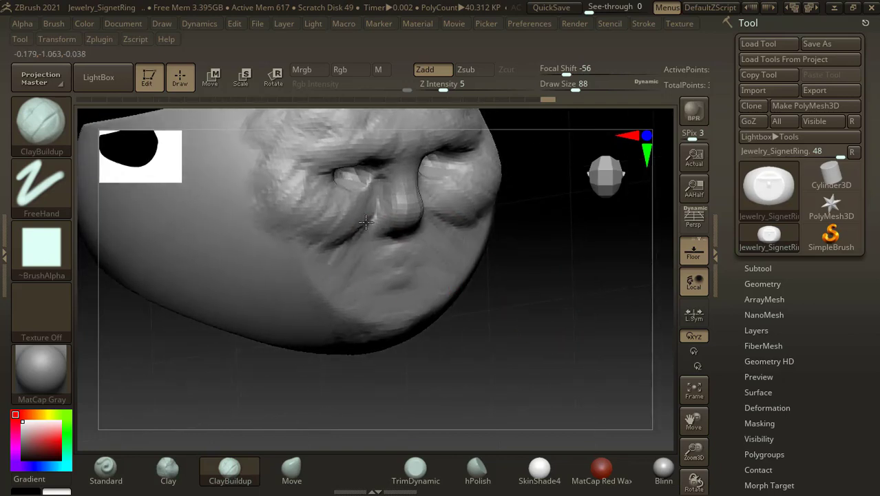
pyautogui.moveTo(342, 282); pyautogui.dragTo(363, 219)
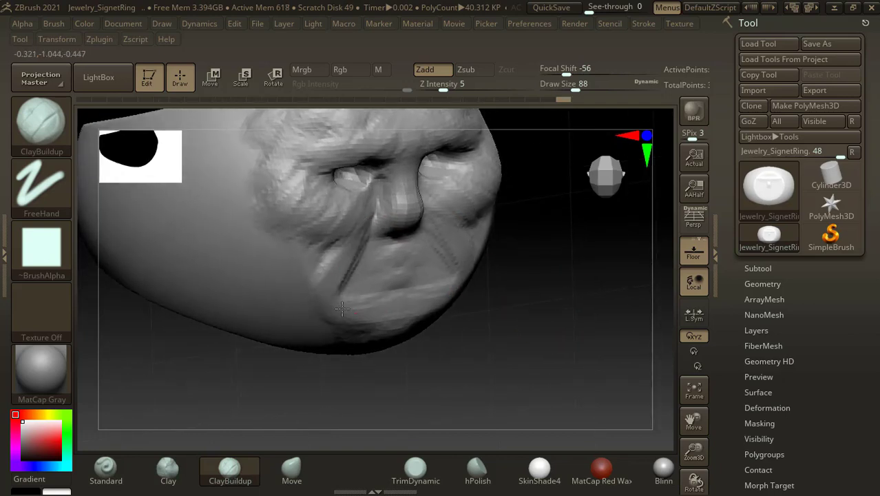
pyautogui.moveTo(456, 338); pyautogui.dragTo(342, 277)
pyautogui.hotkey('ctrl', 'z')
pyautogui.hotkey('ctrl', 'z')
pyautogui.hotkey('ctrl', 'z')
pyautogui.hotkey('ctrl', 'z')
pyautogui.hotkey('ctrl', 'z')
pyautogui.hotkey('ctrl', 'z')
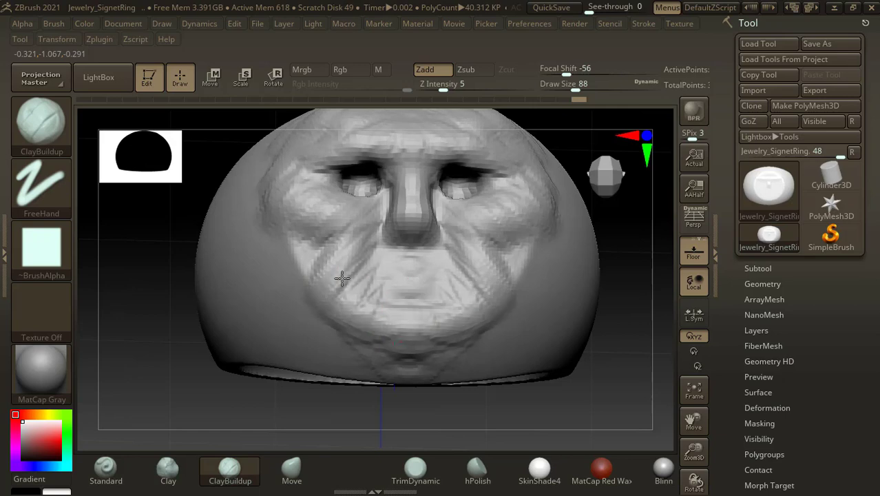
# - Fill out the lower cheeks, jaw and chin around the mouth, blending the face's lower edge into the ring
pyautogui.hotkey('ctrl', 'z')
pyautogui.hotkey('ctrl', 'z')
pyautogui.hotkey('ctrl', 'z')
pyautogui.hotkey('ctrl', 'z')
pyautogui.hotkey('ctrl', 'z')
pyautogui.hotkey('ctrl', 'z')
pyautogui.hotkey('ctrl', 'z')
pyautogui.hotkey('ctrl', 'z')
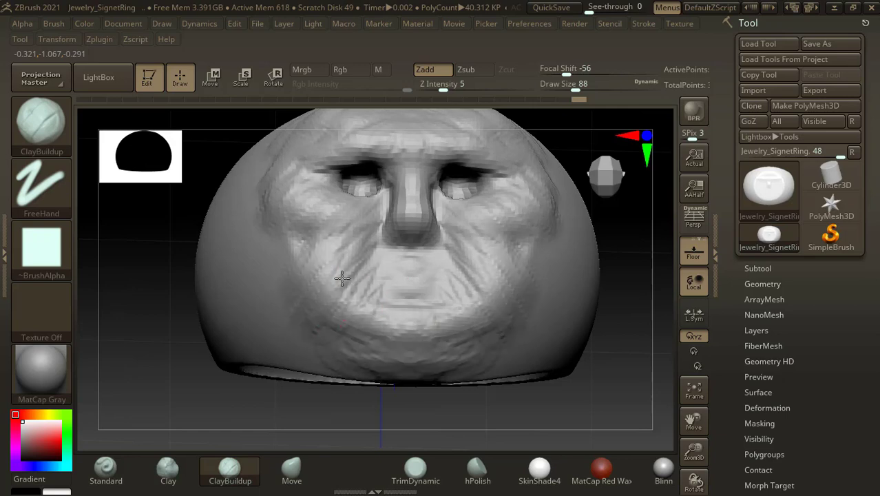
pyautogui.hotkey('ctrl', 'shift', 'z')
pyautogui.hotkey('ctrl', 'shift', 'z')
pyautogui.hotkey('ctrl', 'shift', 'z')
pyautogui.hotkey('ctrl', 'shift', 'z')
pyautogui.hotkey('ctrl', 'shift', 'z')
pyautogui.hotkey('ctrl', 'shift', 'z')
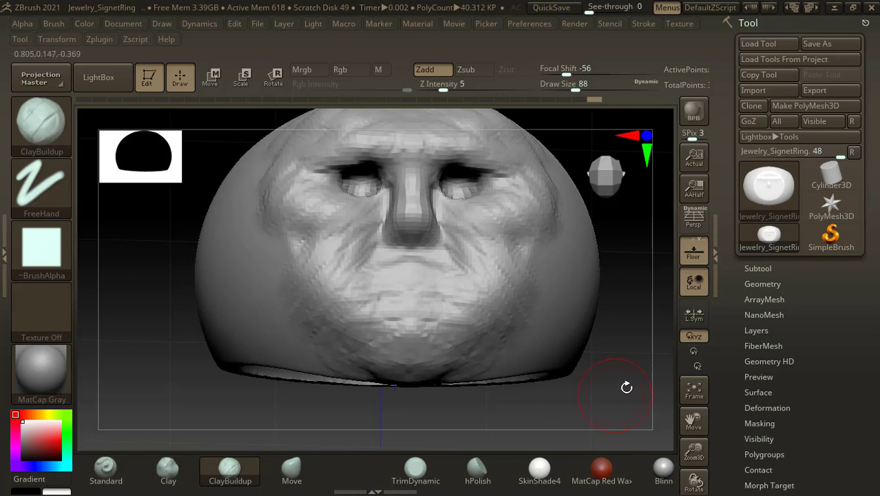
# - Build up the temples and outer cheekbones, and smooth them into the sides of the ring
pyautogui.moveTo(627, 387)
pyautogui.mouseDown()
pyautogui.moveTo(629, 374)
pyautogui.moveTo(577, 358)
pyautogui.moveTo(467, 270)
pyautogui.moveTo(494, 286)
pyautogui.mouseUp()
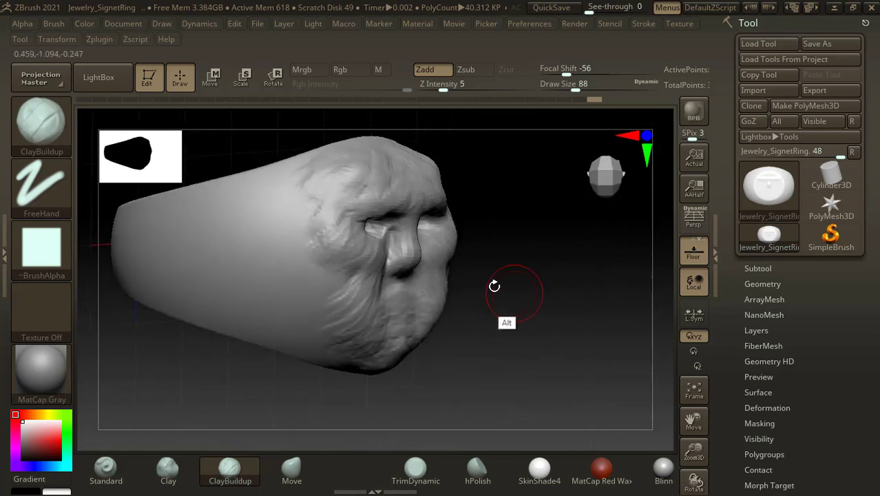
pyautogui.keyDown('shift'); pyautogui.moveTo(314, 216); pyautogui.dragTo(326, 166); pyautogui.keyUp('shift')
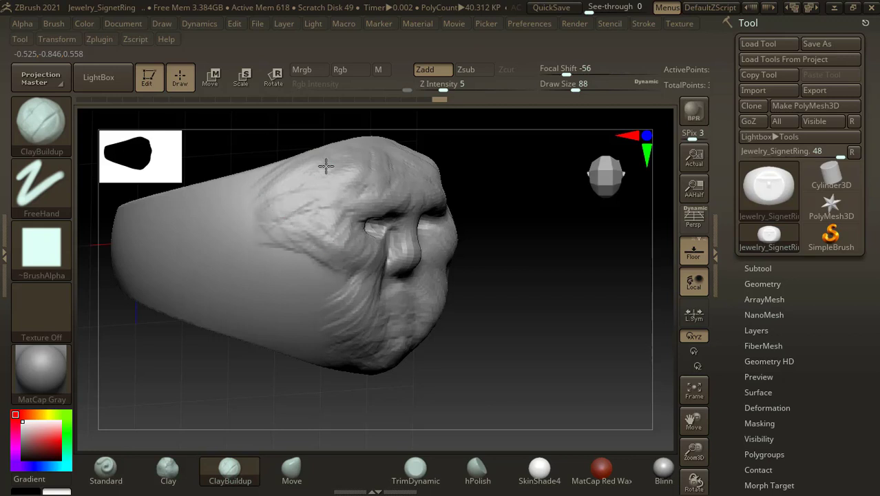
pyautogui.moveTo(482, 241); pyautogui.dragTo(552, 273)
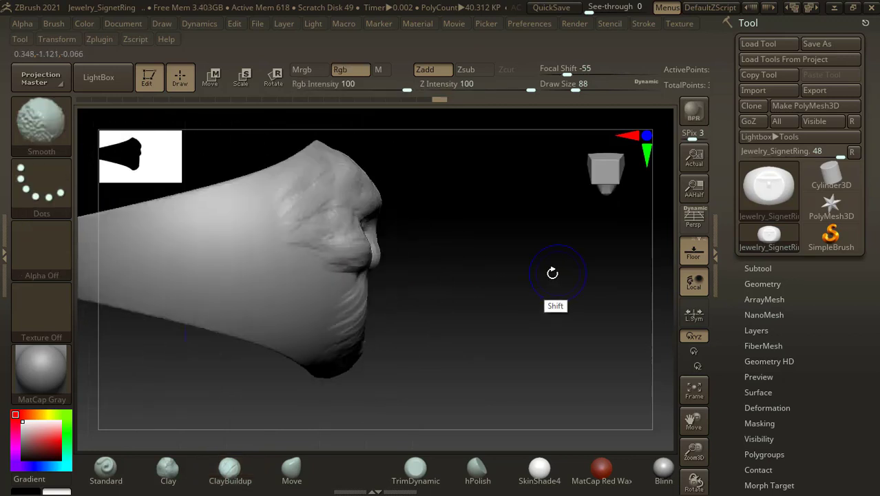
# - Pull the nose tip outward in profile and adjust the brow and eye area with the Move brush at a Draw Size of 136
pyautogui.click(290, 475)
pyautogui.moveTo(447, 320); pyautogui.dragTo(458, 304)
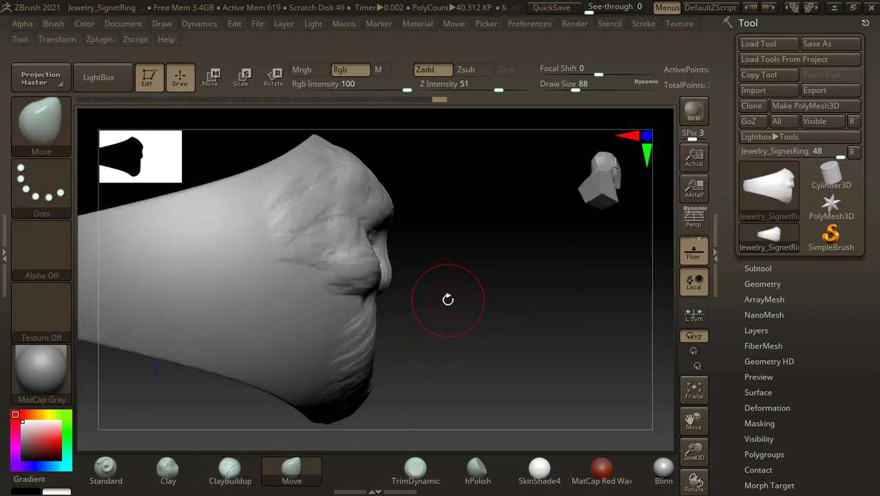
pyautogui.press(']')
pyautogui.press(']')
pyautogui.moveTo(381, 281); pyautogui.dragTo(393, 281)
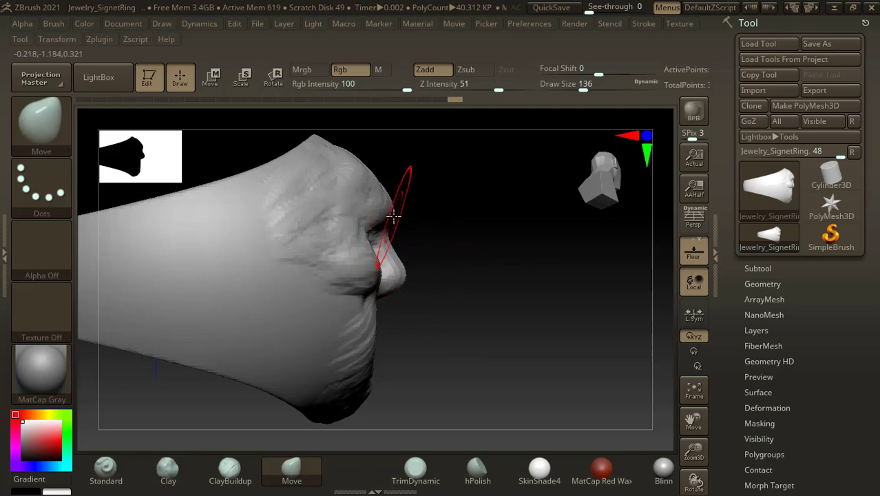
pyautogui.moveTo(372, 231); pyautogui.dragTo(366, 227)
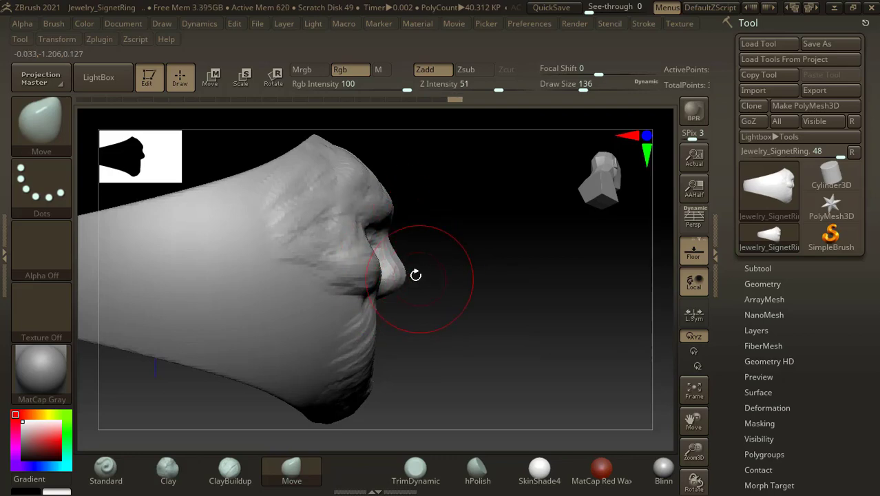
# - Reshape the cheekbones and outer cheeks from below the face with the Move brush
pyautogui.moveTo(403, 282)
pyautogui.mouseDown()
pyautogui.moveTo(497, 256)
pyautogui.moveTo(597, 329)
pyautogui.moveTo(566, 224)
pyautogui.moveTo(526, 220)
pyautogui.mouseUp()
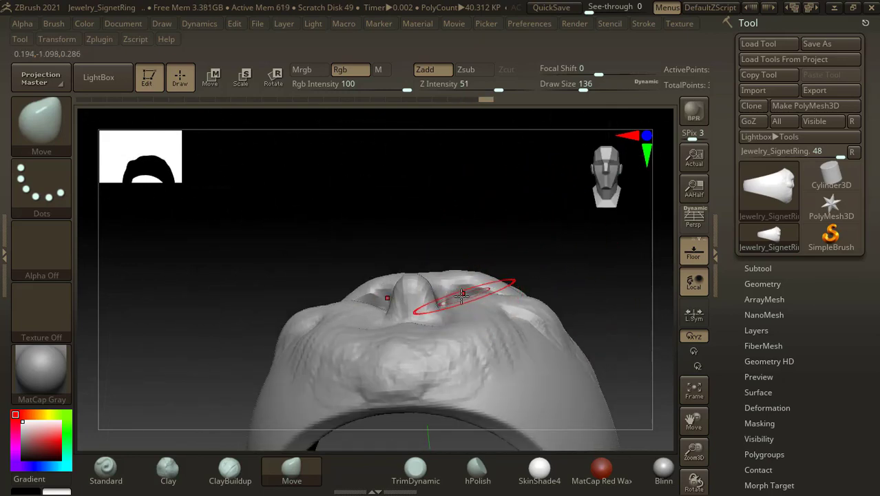
pyautogui.moveTo(494, 215); pyautogui.dragTo(469, 221)
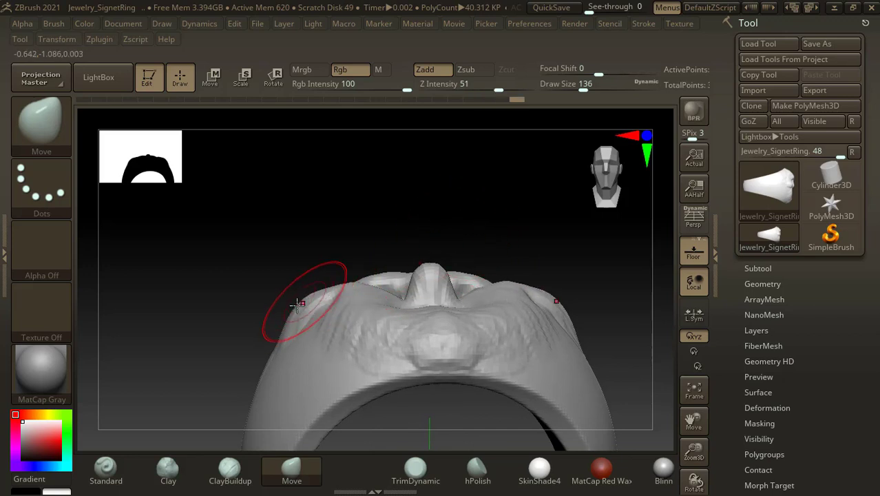
pyautogui.moveTo(327, 256)
pyautogui.mouseDown()
pyautogui.moveTo(349, 217)
pyautogui.moveTo(346, 204)
pyautogui.mouseUp()
pyautogui.moveTo(425, 229); pyautogui.dragTo(429, 214)
pyautogui.moveTo(471, 251); pyautogui.dragTo(475, 236)
pyautogui.moveTo(544, 217)
pyautogui.mouseDown()
pyautogui.moveTo(493, 207)
pyautogui.moveTo(375, 227)
pyautogui.moveTo(385, 226)
pyautogui.moveTo(365, 216)
pyautogui.mouseUp()
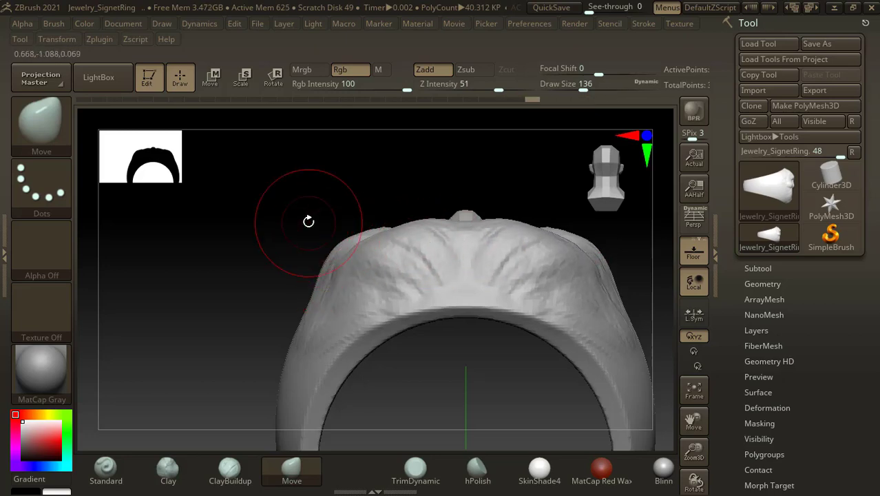
# - Pull the chin downward past the ring's lower edge into a tapered point with the Move brush
pyautogui.moveTo(309, 220)
pyautogui.mouseDown()
pyautogui.moveTo(471, 340)
pyautogui.moveTo(508, 272)
pyautogui.mouseUp()
pyautogui.moveTo(279, 375); pyautogui.dragTo(280, 389)
pyautogui.keyDown('alt'); pyautogui.moveTo(412, 355); pyautogui.dragTo(518, 303); pyautogui.keyUp('alt')
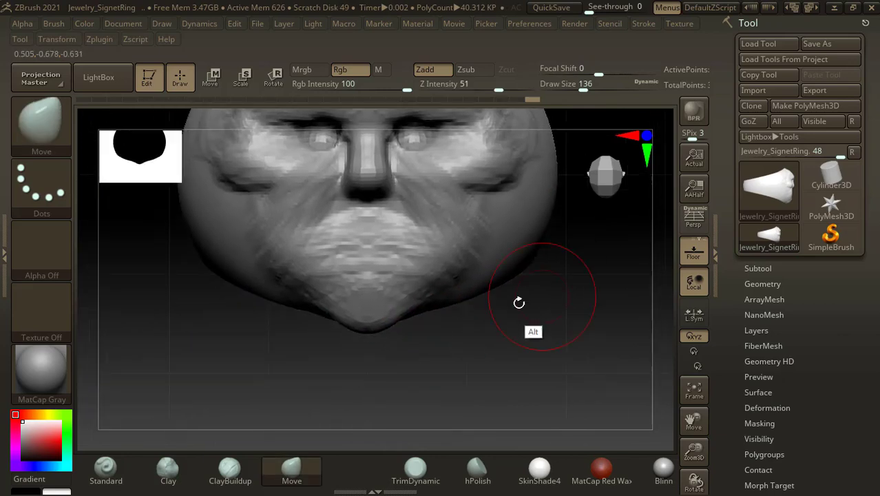
pyautogui.moveTo(334, 318)
pyautogui.mouseDown()
pyautogui.moveTo(320, 333)
pyautogui.moveTo(361, 336)
pyautogui.mouseUp()
pyautogui.moveTo(499, 348)
pyautogui.mouseDown()
pyautogui.moveTo(543, 325)
pyautogui.moveTo(505, 336)
pyautogui.mouseUp()
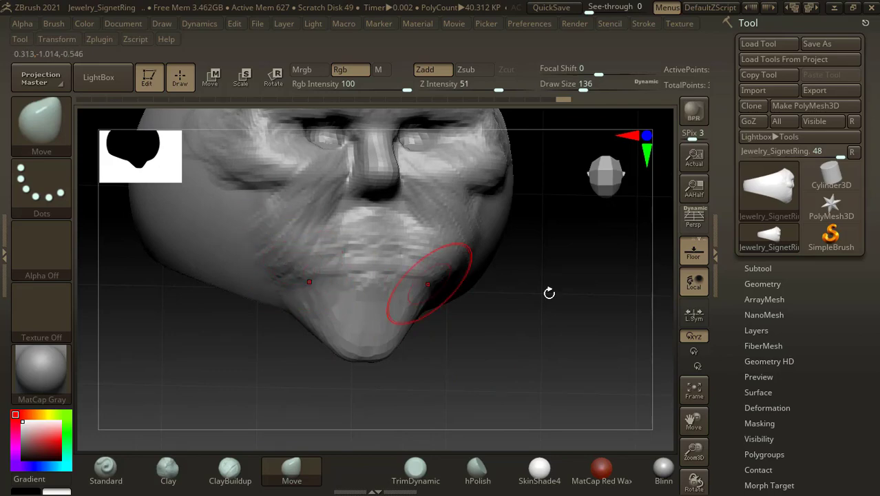
# - Add clay around the mouth and along the cheek folds with ClayBuildup, reducing the Draw Size to 108
pyautogui.moveTo(555, 314); pyautogui.dragTo(331, 454)
pyautogui.click(240, 467)
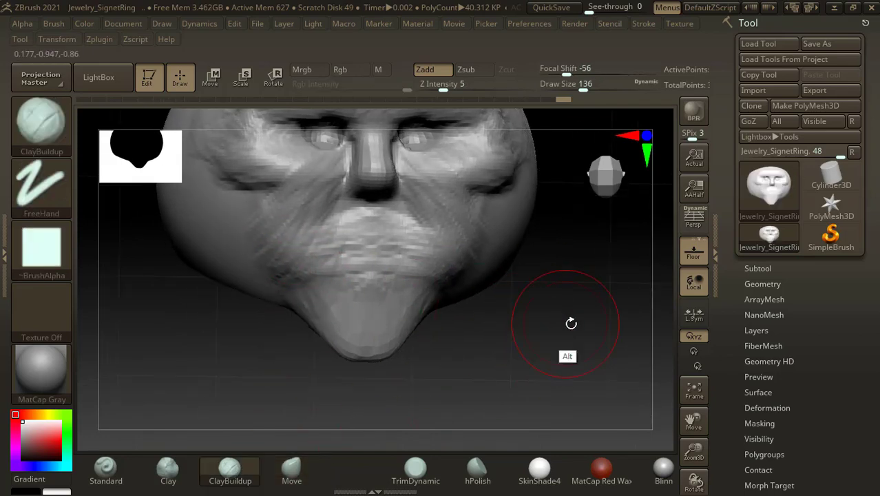
pyautogui.moveTo(569, 320); pyautogui.dragTo(561, 358)
pyautogui.press('[')
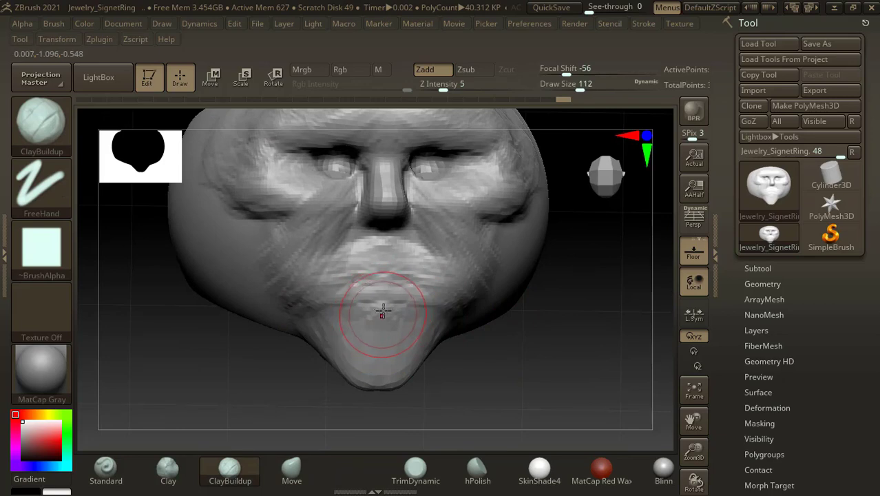
pyautogui.moveTo(387, 281); pyautogui.dragTo(346, 271)
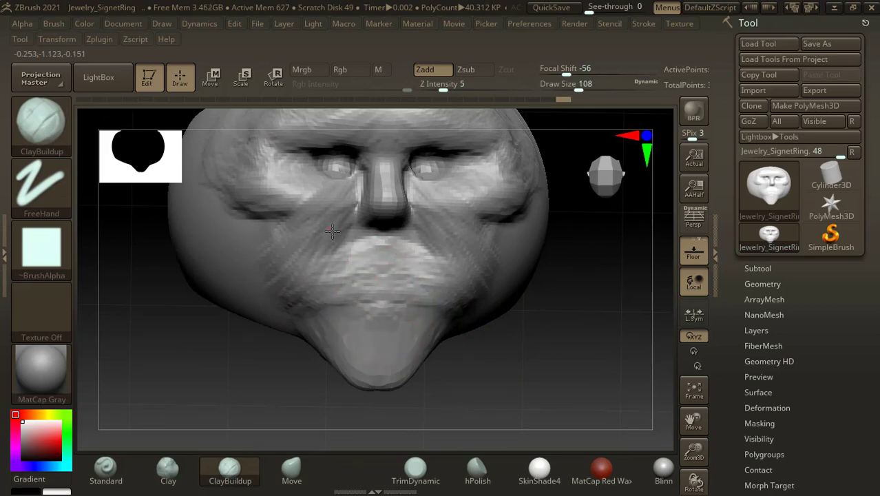
pyautogui.moveTo(333, 231)
pyautogui.mouseDown()
pyautogui.moveTo(282, 224)
pyautogui.moveTo(316, 246)
pyautogui.mouseUp()
# - Set ClayBuildup to Z Intensity 1 and Draw Size 92, and refine the upper lip, mouth and chin
pyautogui.moveTo(443, 90); pyautogui.dragTo(443, 88)
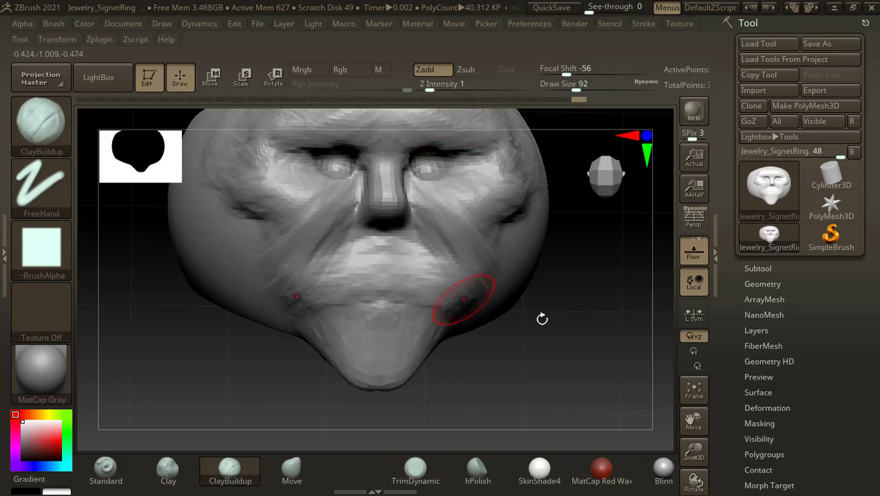
pyautogui.moveTo(542, 318); pyautogui.dragTo(465, 301)
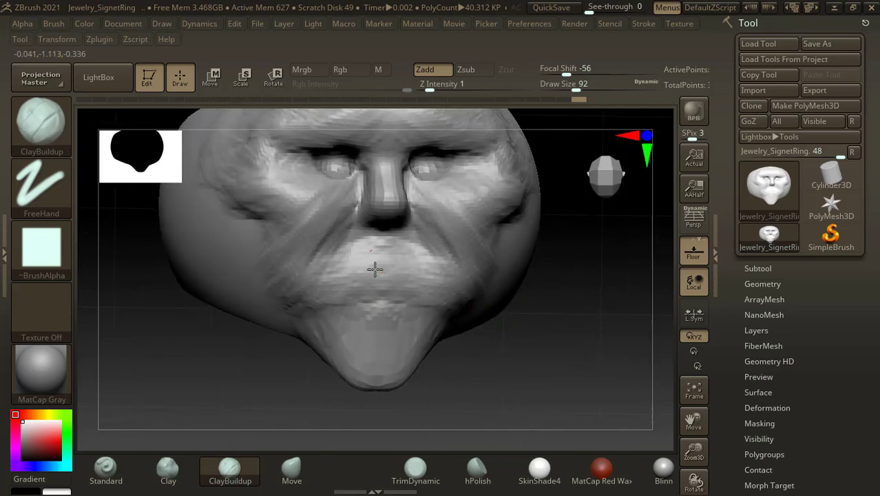
pyautogui.moveTo(349, 257); pyautogui.dragTo(351, 258)
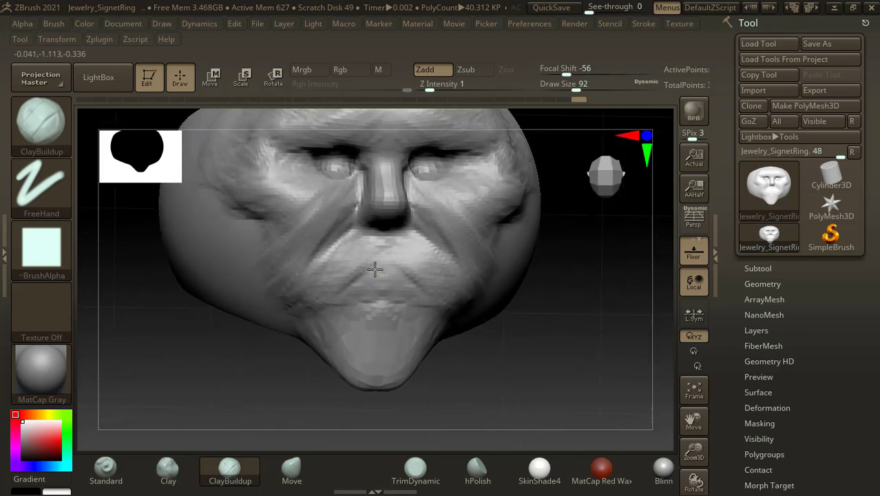
pyautogui.moveTo(356, 299); pyautogui.dragTo(347, 315)
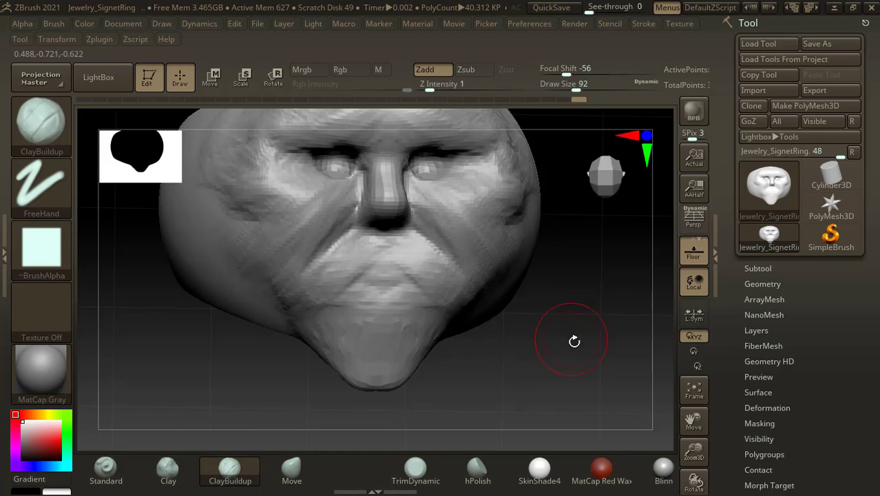
# - Smooth away the bulging eyes on both sides of the nose, and set the Smooth brush's Z Intensity to 29
pyautogui.moveTo(574, 341); pyautogui.dragTo(559, 390)
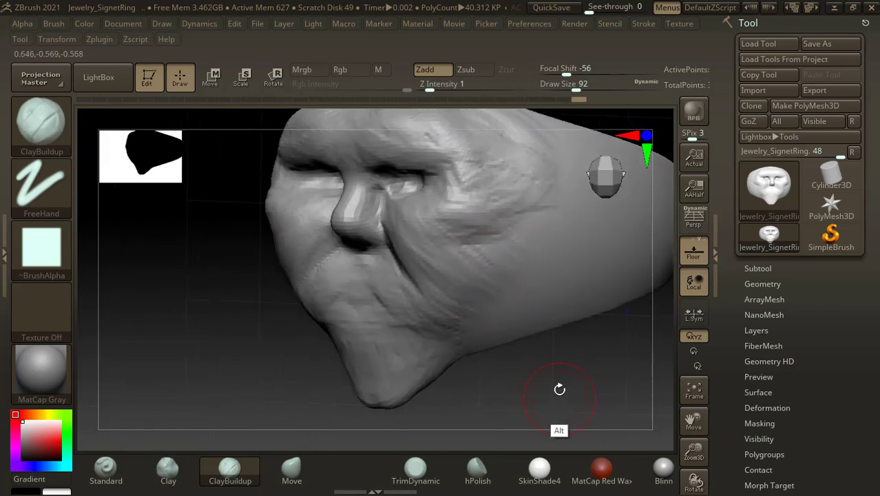
pyautogui.keyDown('shift'); pyautogui.moveTo(416, 192); pyautogui.dragTo(393, 197); pyautogui.keyUp('shift')
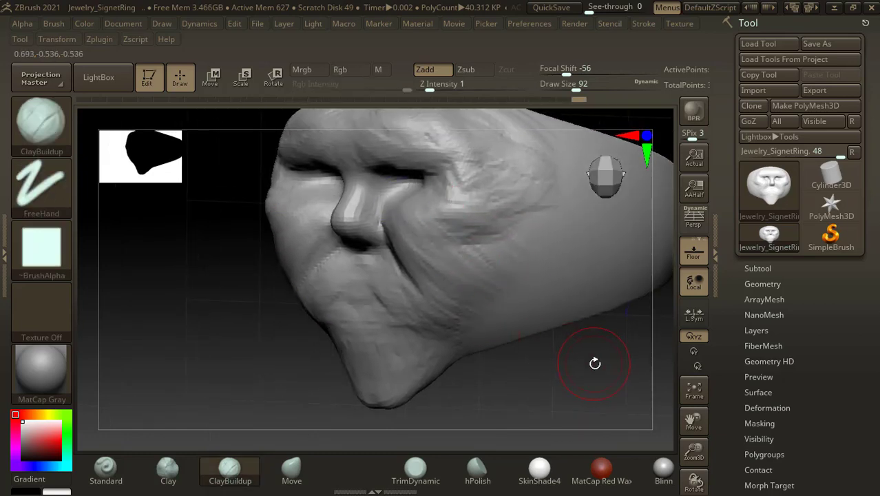
pyautogui.keyDown('shift'); pyautogui.moveTo(595, 363); pyautogui.dragTo(398, 191); pyautogui.keyUp('shift')
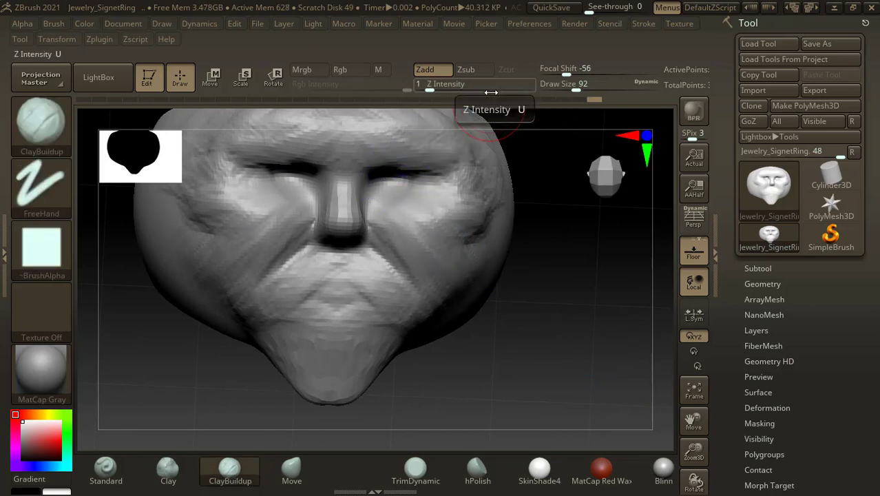
pyautogui.press('shift')
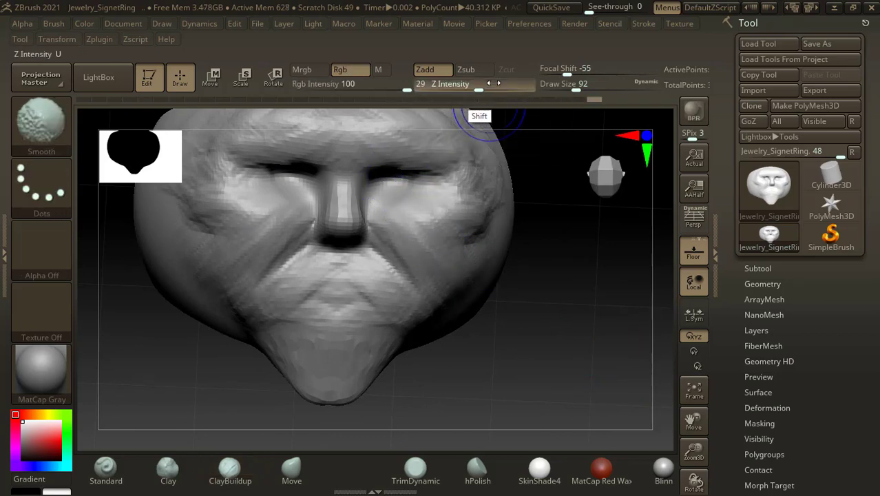
pyautogui.press('alt')
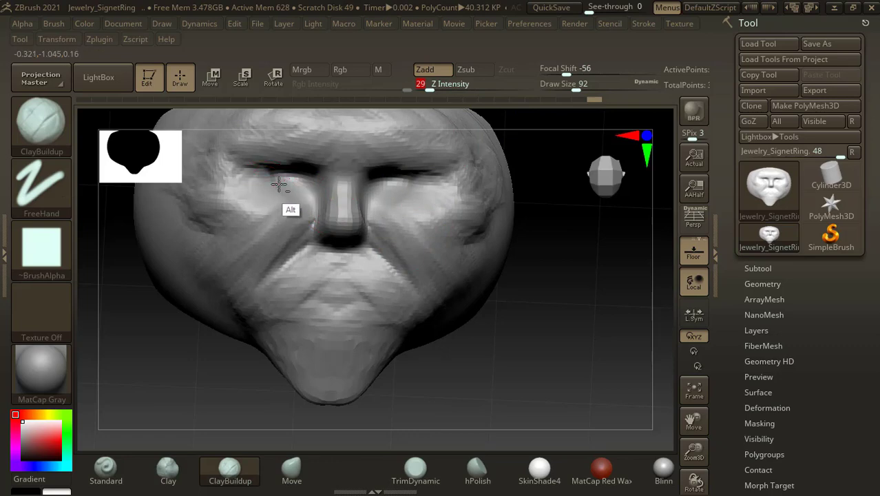
# - Deepen the inner eye sockets under the brow with ClayBuildup, reducing the Draw Size to 48
pyautogui.moveTo(301, 181)
pyautogui.mouseDown()
pyautogui.moveTo(326, 186)
pyautogui.moveTo(316, 187)
pyautogui.moveTo(311, 207)
pyautogui.mouseUp()
pyautogui.press('[')
pyautogui.press('alt')
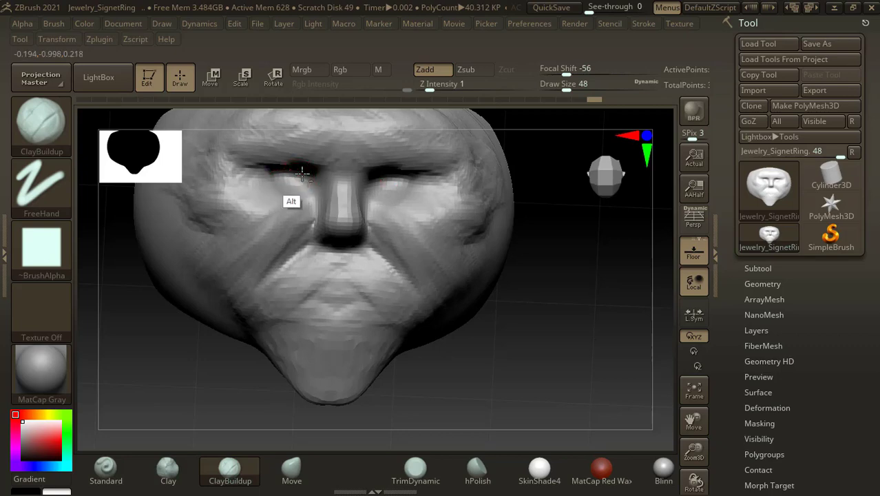
# - Fill the cheeks with ClayBuildup at a Draw Size of 100, and smooth the cheeks and folds beside the mouth
pyautogui.moveTo(585, 308); pyautogui.dragTo(508, 296)
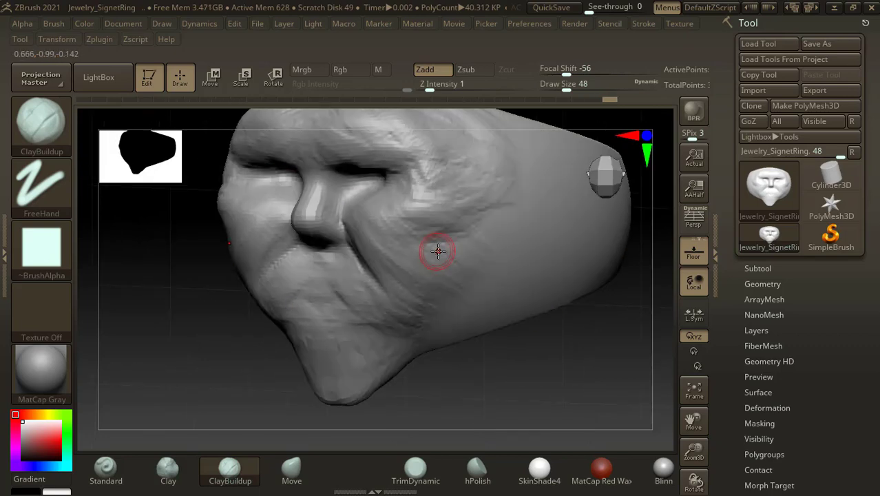
pyautogui.moveTo(429, 241); pyautogui.dragTo(449, 209)
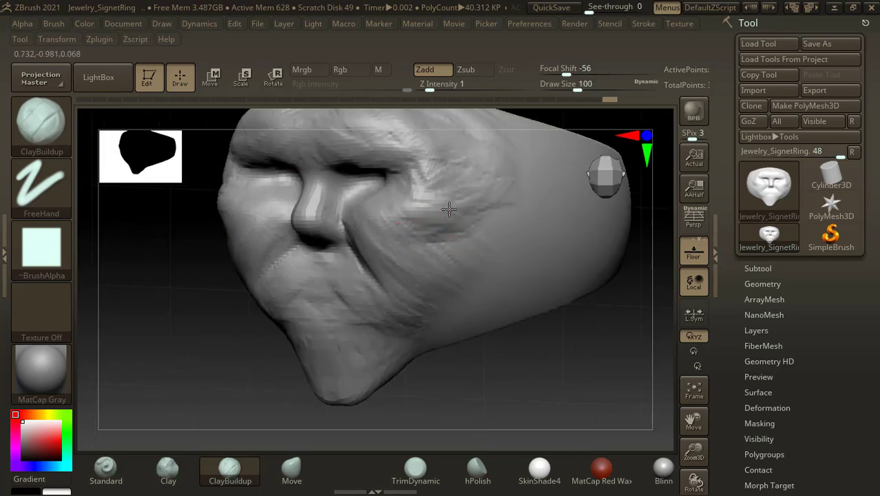
pyautogui.keyDown('shift'); pyautogui.moveTo(393, 231); pyautogui.dragTo(375, 280); pyautogui.keyUp('shift')
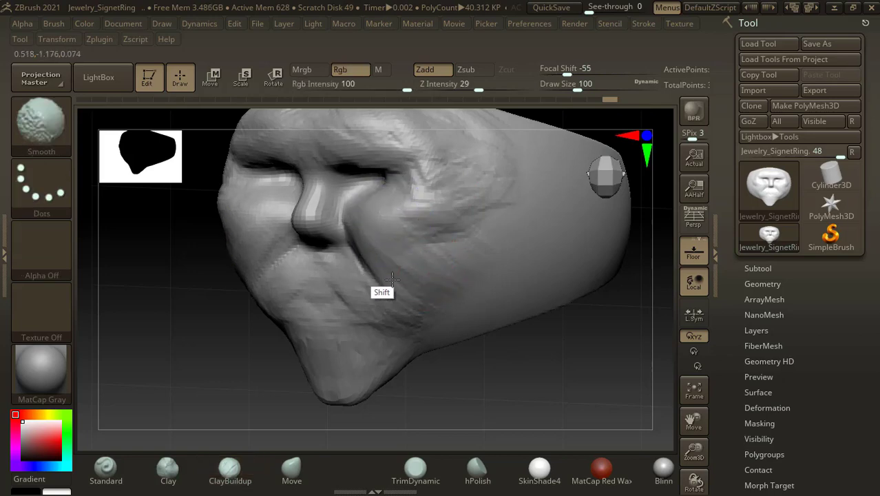
pyautogui.moveTo(504, 334); pyautogui.dragTo(575, 324)
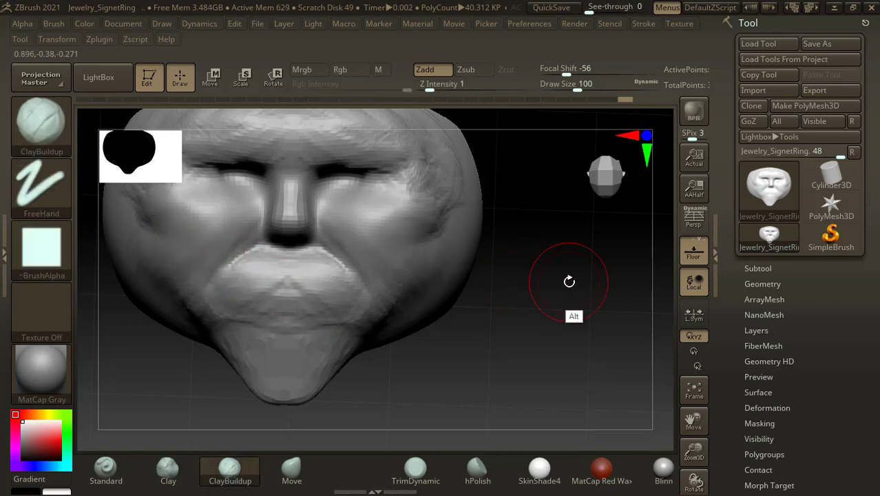
# - Smooth the forehead, brow ridge and eye sockets
pyautogui.moveTo(570, 281); pyautogui.dragTo(413, 262)
pyautogui.moveTo(318, 230)
pyautogui.keyDown('shift'); pyautogui.mouseDown()
pyautogui.moveTo(299, 196)
pyautogui.moveTo(238, 221)
pyautogui.moveTo(296, 238)
pyautogui.mouseUp(); pyautogui.keyUp('shift')
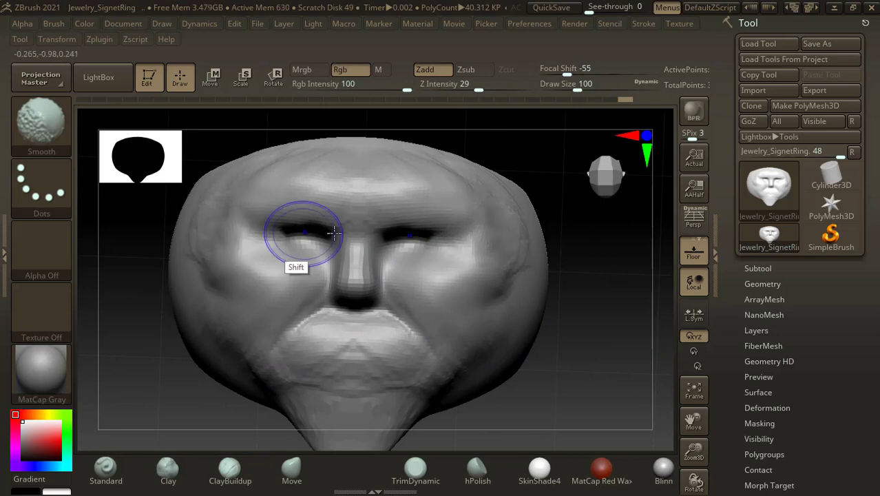
pyautogui.moveTo(595, 294)
pyautogui.mouseDown()
pyautogui.moveTo(603, 291)
pyautogui.moveTo(587, 297)
pyautogui.moveTo(605, 289)
pyautogui.moveTo(513, 285)
pyautogui.mouseUp()
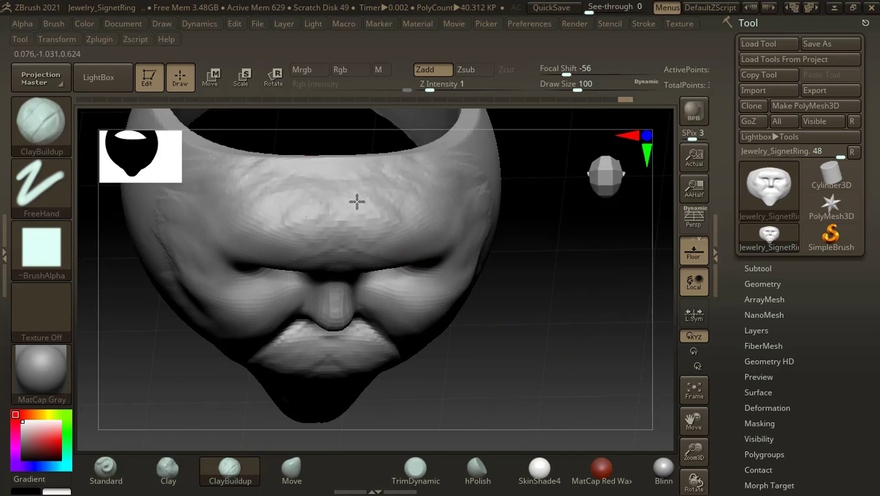
# - Smooth the forehead and the raised mouth area below the nose
pyautogui.moveTo(544, 286)
pyautogui.mouseDown()
pyautogui.moveTo(566, 297)
pyautogui.moveTo(614, 265)
pyautogui.mouseUp()
pyautogui.keyDown('shift'); pyautogui.moveTo(339, 246); pyautogui.dragTo(337, 229); pyautogui.keyUp('shift')
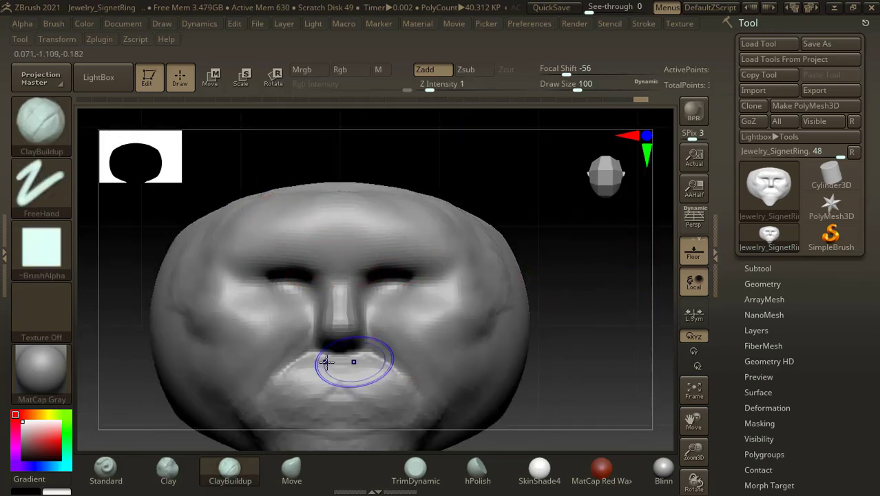
pyautogui.press('shift')
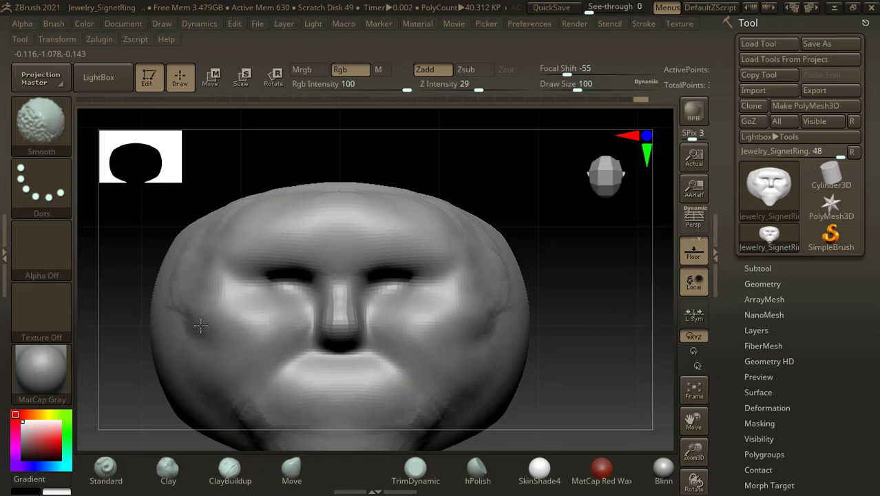
# - Smooth the side of the face, the jaw and the chin at a Draw Size of 116
pyautogui.moveTo(583, 310)
pyautogui.mouseDown()
pyautogui.moveTo(579, 261)
pyautogui.moveTo(581, 281)
pyautogui.moveTo(482, 266)
pyautogui.mouseUp()
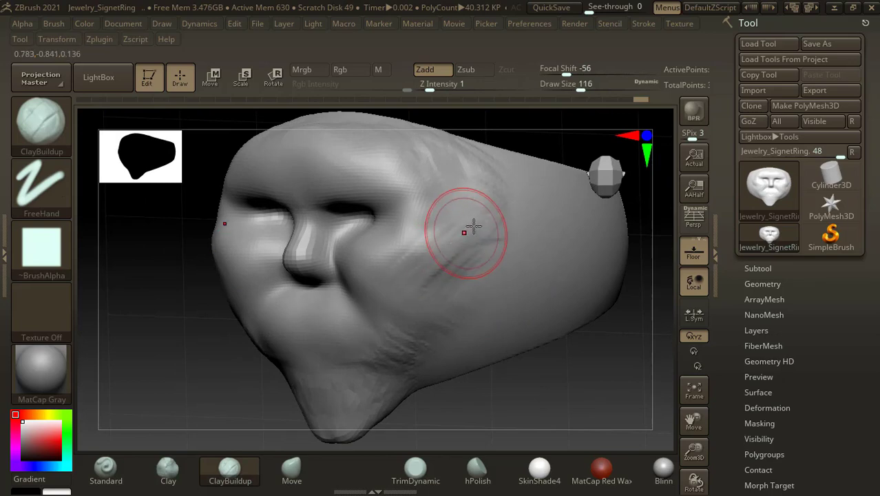
pyautogui.press('shift')
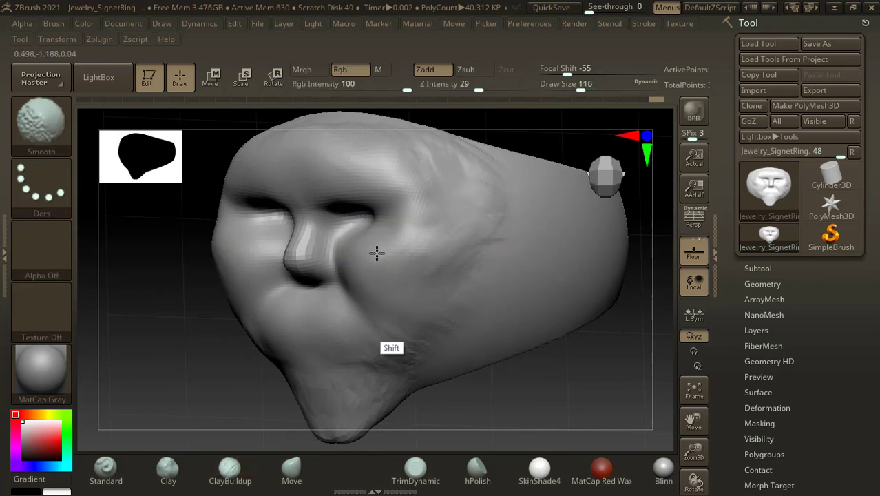
pyautogui.keyDown('shift'); pyautogui.moveTo(187, 366); pyautogui.dragTo(226, 347); pyautogui.keyUp('shift')
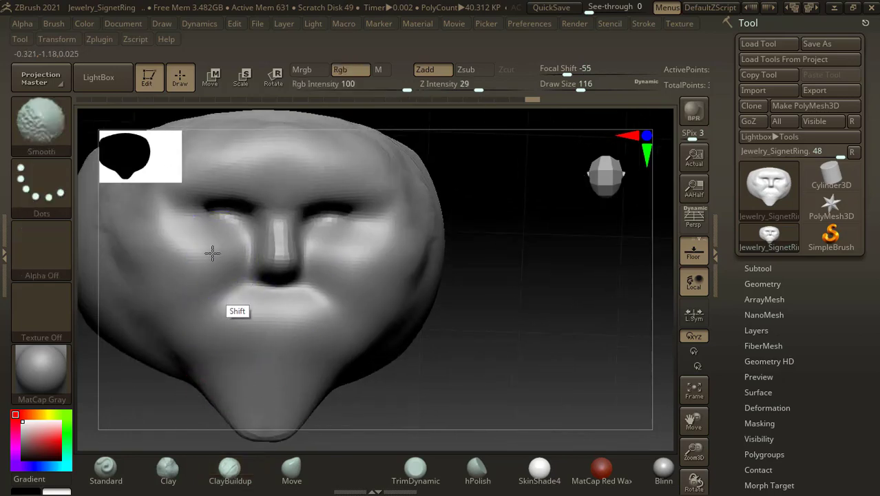
pyautogui.keyDown('shift'); pyautogui.moveTo(212, 253); pyautogui.dragTo(194, 293); pyautogui.keyUp('shift')
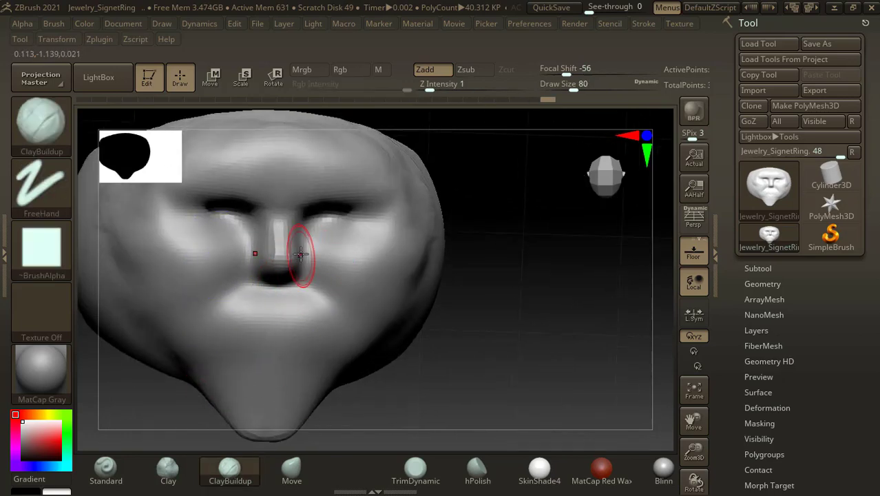
# - Hollow the cheeks beside the nose with ClayBuildup at a Draw Size of 88, and smooth the carved area
pyautogui.press('[')
pyautogui.moveTo(252, 242)
pyautogui.mouseDown()
pyautogui.moveTo(266, 235)
pyautogui.moveTo(249, 253)
pyautogui.moveTo(241, 246)
pyautogui.mouseUp()
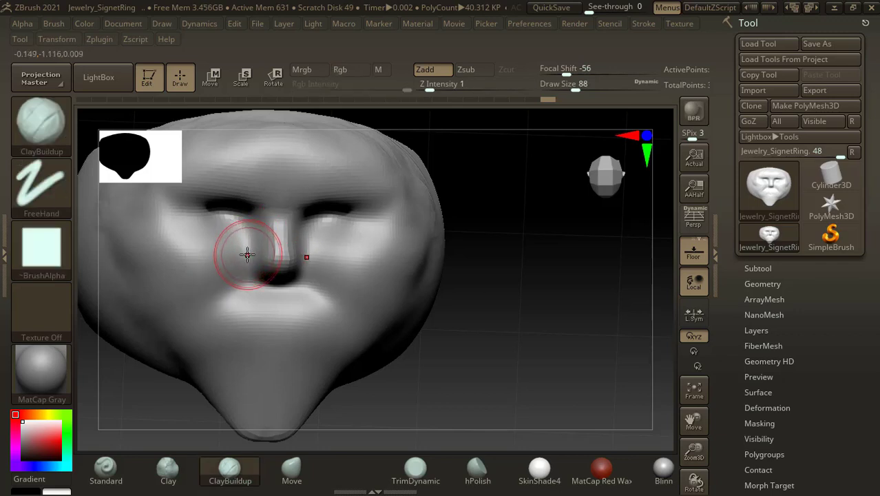
pyautogui.press(']')
pyautogui.press(']')
pyautogui.press('alt')
pyautogui.moveTo(181, 238)
pyautogui.keyDown('alt'); pyautogui.mouseDown()
pyautogui.moveTo(161, 232)
pyautogui.moveTo(184, 255)
pyautogui.moveTo(213, 255)
pyautogui.mouseUp(); pyautogui.keyUp('alt')
pyautogui.moveTo(152, 278)
pyautogui.keyDown('alt'); pyautogui.mouseDown()
pyautogui.moveTo(174, 300)
pyautogui.moveTo(167, 244)
pyautogui.moveTo(150, 272)
pyautogui.mouseUp(); pyautogui.keyUp('alt')
pyautogui.keyDown('shift'); pyautogui.moveTo(238, 242); pyautogui.dragTo(222, 265); pyautogui.keyUp('shift')
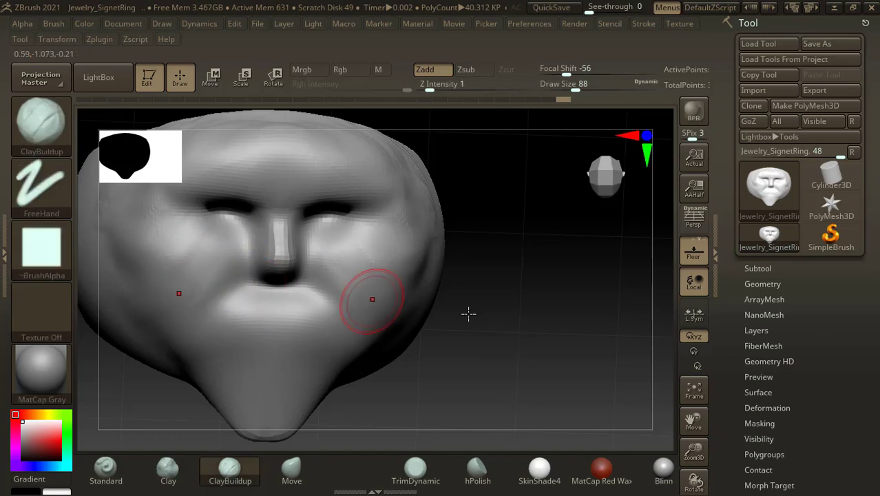
# - Carve down the cheeks toward the jaw with ClayBuildup, and smooth the area beside the mouth
pyautogui.moveTo(467, 310)
pyautogui.mouseDown()
pyautogui.moveTo(545, 324)
pyautogui.moveTo(578, 346)
pyautogui.moveTo(579, 325)
pyautogui.moveTo(585, 332)
pyautogui.moveTo(578, 288)
pyautogui.moveTo(299, 338)
pyautogui.moveTo(240, 359)
pyautogui.moveTo(246, 332)
pyautogui.mouseUp()
pyautogui.keyDown('alt'); pyautogui.moveTo(260, 295); pyautogui.dragTo(241, 352); pyautogui.keyUp('alt')
pyautogui.moveTo(224, 259)
pyautogui.keyDown('alt'); pyautogui.mouseDown()
pyautogui.moveTo(195, 267)
pyautogui.moveTo(173, 298)
pyautogui.moveTo(195, 345)
pyautogui.mouseUp(); pyautogui.keyUp('alt')
pyautogui.moveTo(242, 304)
pyautogui.keyDown('shift'); pyautogui.mouseDown()
pyautogui.moveTo(213, 296)
pyautogui.moveTo(248, 290)
pyautogui.mouseUp(); pyautogui.keyUp('shift')
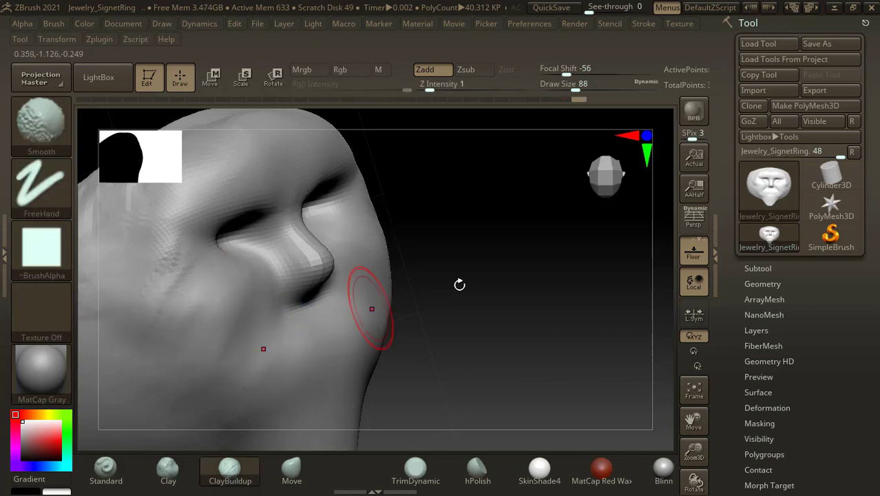
# - Build up the ridges between the nose and upper lip with the Standard brush at a Draw Size of 32
pyautogui.moveTo(457, 285)
pyautogui.mouseDown()
pyautogui.moveTo(524, 230)
pyautogui.moveTo(528, 285)
pyautogui.moveTo(494, 323)
pyautogui.mouseUp()
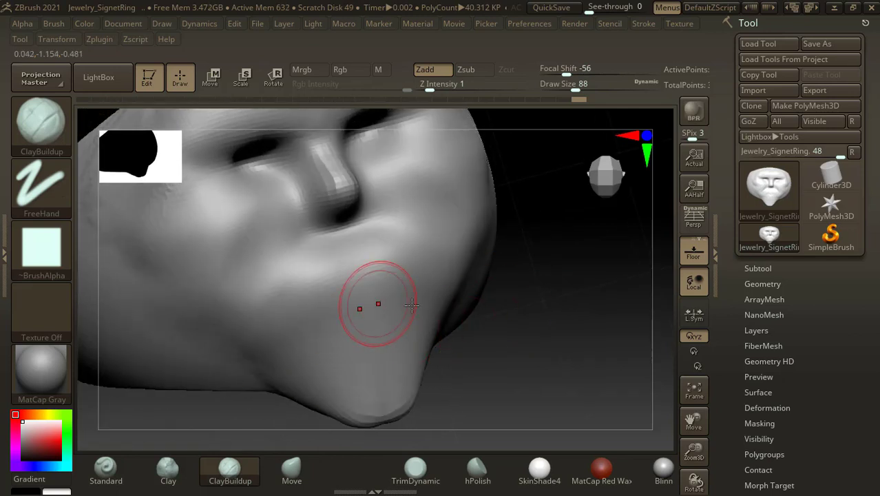
pyautogui.keyDown('shift'); pyautogui.moveTo(569, 318); pyautogui.dragTo(593, 320); pyautogui.keyUp('shift')
pyautogui.click(127, 472)
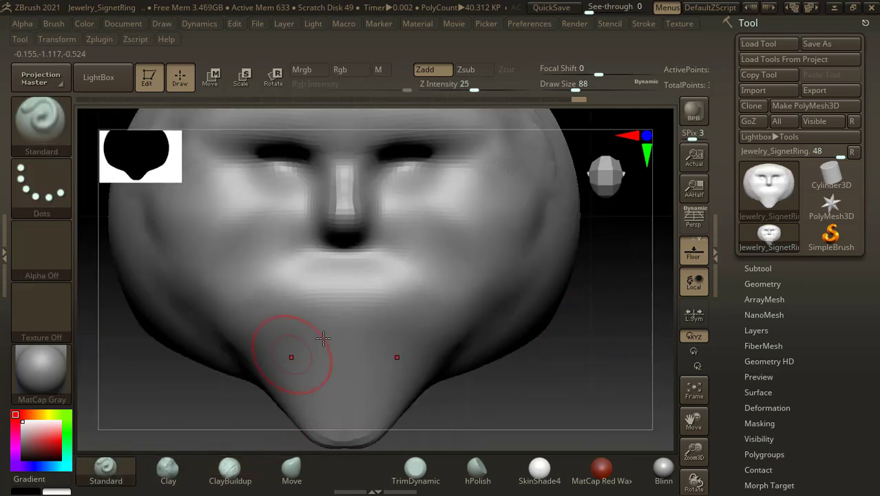
pyautogui.press('[')
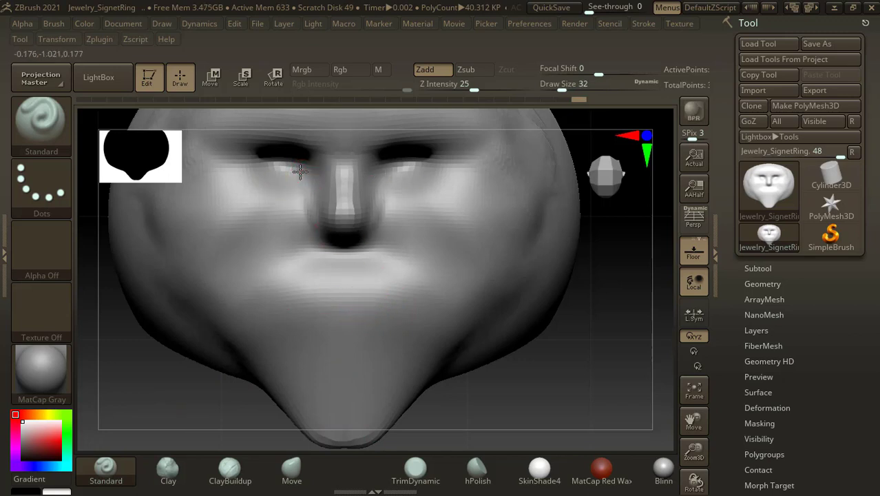
pyautogui.moveTo(307, 238)
pyautogui.mouseDown()
pyautogui.moveTo(320, 278)
pyautogui.moveTo(303, 256)
pyautogui.mouseUp()
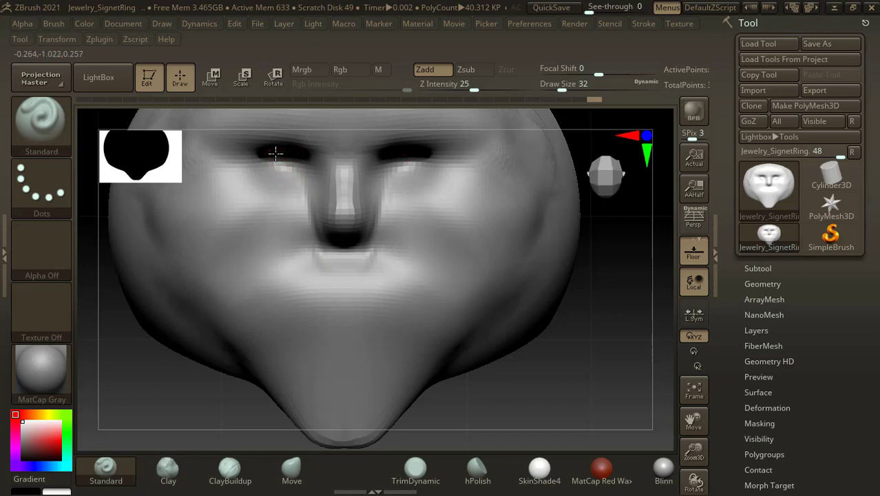
# - Define the eye rims and the folds beside the mouth, and carve the line between the lips at a Draw Size of 24
pyautogui.moveTo(275, 153)
pyautogui.mouseDown()
pyautogui.moveTo(243, 161)
pyautogui.moveTo(280, 171)
pyautogui.moveTo(258, 172)
pyautogui.moveTo(285, 206)
pyautogui.moveTo(279, 277)
pyautogui.moveTo(271, 251)
pyautogui.moveTo(274, 289)
pyautogui.mouseUp()
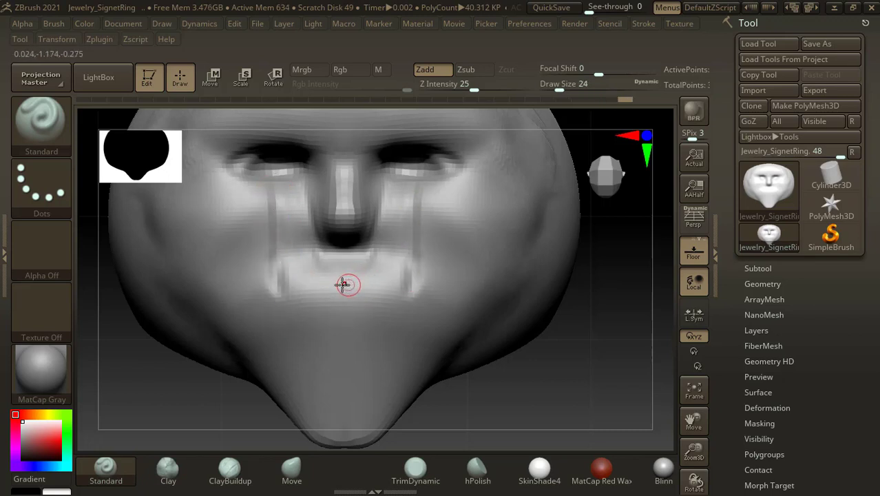
pyautogui.moveTo(352, 285)
pyautogui.keyDown('alt'); pyautogui.mouseDown()
pyautogui.moveTo(292, 298)
pyautogui.moveTo(363, 292)
pyautogui.moveTo(285, 289)
pyautogui.moveTo(393, 287)
pyautogui.mouseUp(); pyautogui.keyUp('alt')
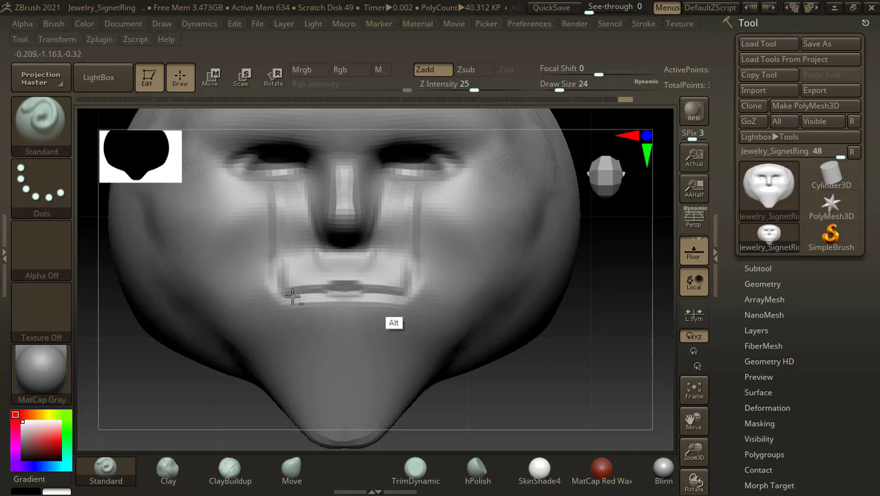
pyautogui.moveTo(420, 210)
pyautogui.keyDown('alt'); pyautogui.mouseDown()
pyautogui.moveTo(415, 291)
pyautogui.moveTo(380, 300)
pyautogui.mouseUp(); pyautogui.keyUp('alt')
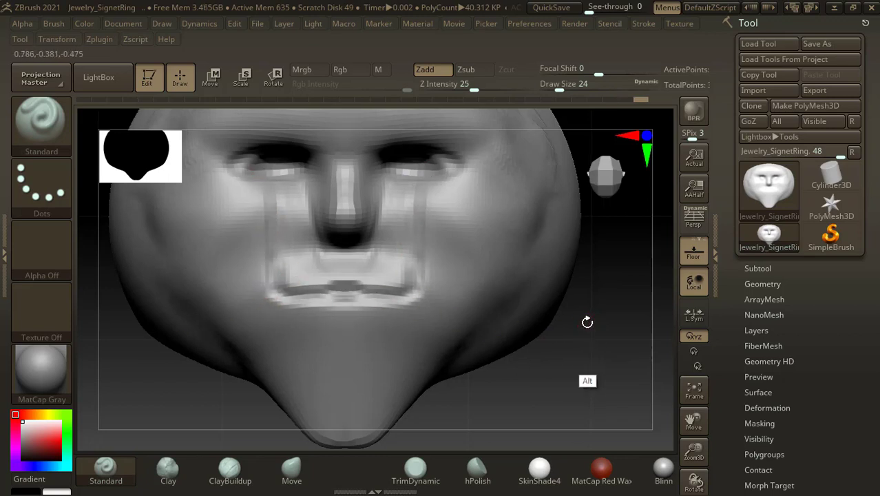
# - Shape the eyebrows above the eye sockets and refine the upper eyelids with the Standard brush
pyautogui.keyDown('alt'); pyautogui.moveTo(585, 319); pyautogui.dragTo(595, 294); pyautogui.keyUp('alt')
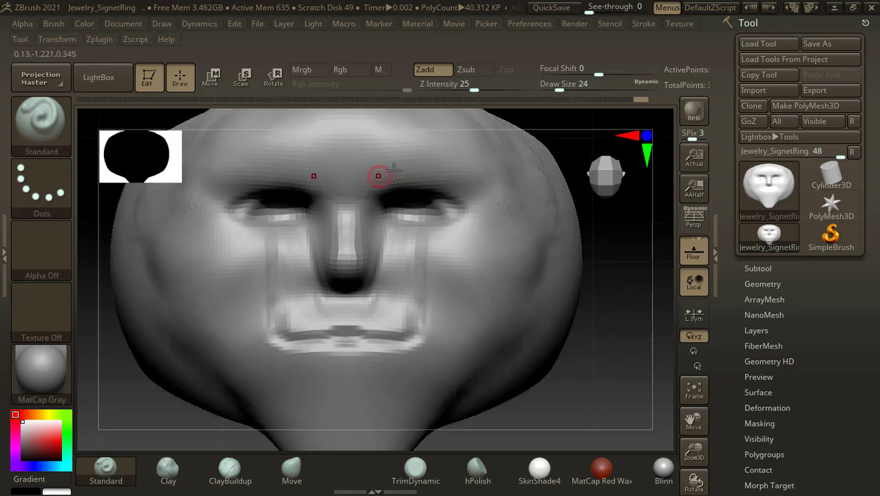
pyautogui.moveTo(293, 169)
pyautogui.keyDown('alt'); pyautogui.mouseDown()
pyautogui.moveTo(304, 157)
pyautogui.moveTo(246, 162)
pyautogui.moveTo(342, 178)
pyautogui.mouseUp(); pyautogui.keyUp('alt')
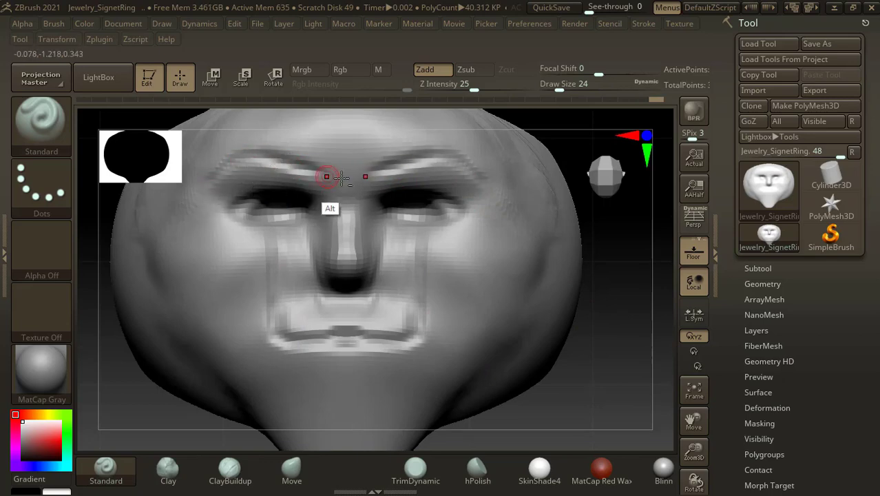
pyautogui.moveTo(389, 193); pyautogui.dragTo(456, 190)
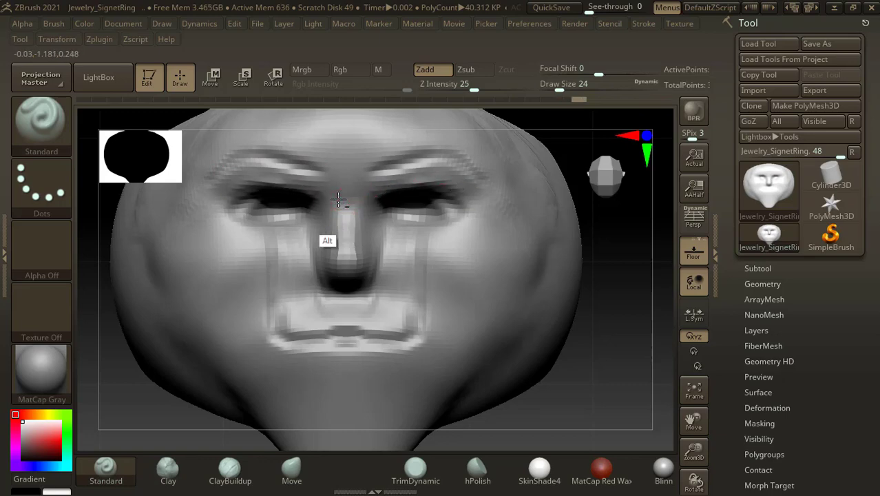
# - Carve the creases along the sides of the nose bridge, and hollow the nostrils under the nose tip
pyautogui.keyDown('alt'); pyautogui.moveTo(320, 217); pyautogui.dragTo(321, 237); pyautogui.keyUp('alt')
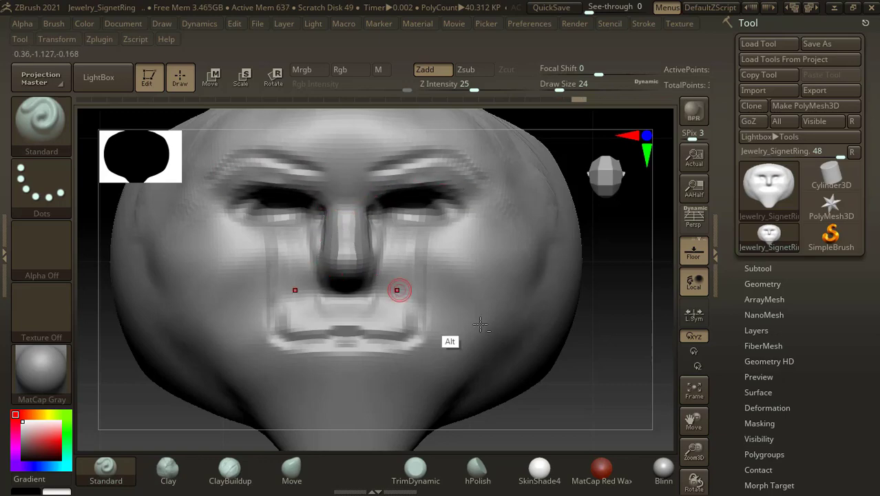
pyautogui.moveTo(548, 402); pyautogui.dragTo(595, 369)
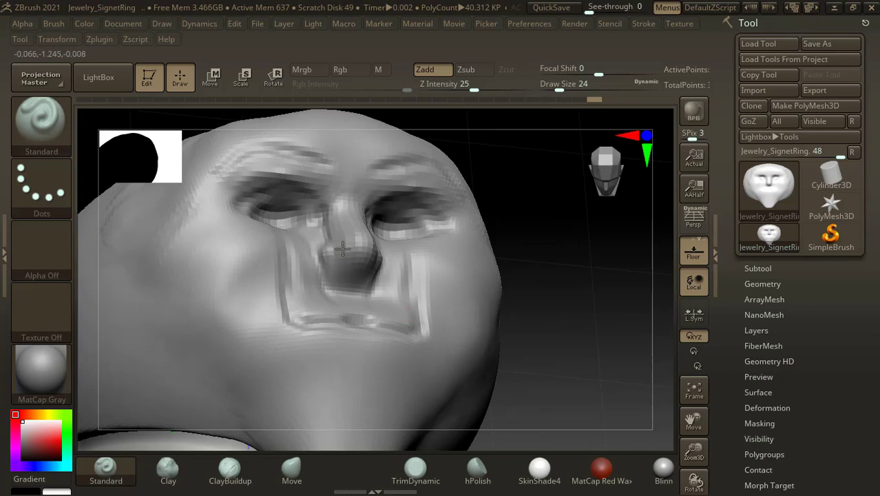
pyautogui.moveTo(342, 249)
pyautogui.keyDown('alt'); pyautogui.mouseDown()
pyautogui.moveTo(318, 262)
pyautogui.moveTo(345, 266)
pyautogui.mouseUp(); pyautogui.keyUp('alt')
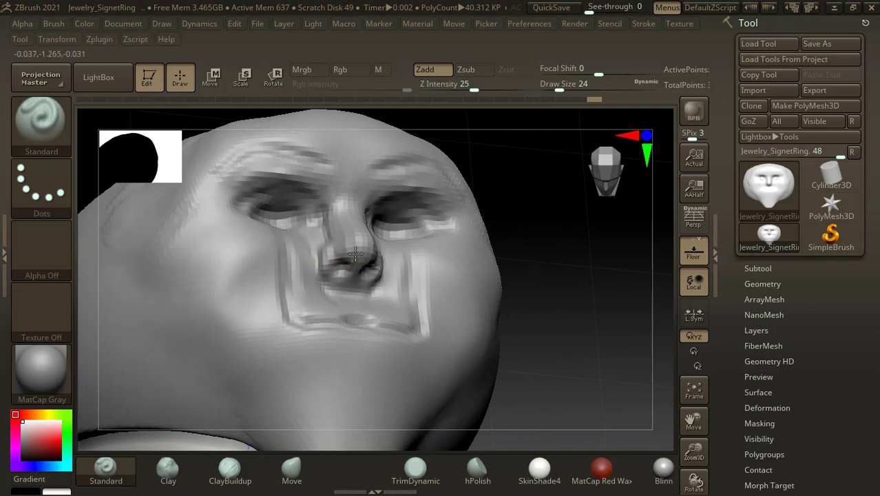
# - Reshape the nose and its profile with the Move brush at a Draw Size of 100
pyautogui.moveTo(523, 227)
pyautogui.mouseDown()
pyautogui.moveTo(571, 225)
pyautogui.moveTo(607, 277)
pyautogui.moveTo(619, 318)
pyautogui.moveTo(639, 312)
pyautogui.moveTo(599, 303)
pyautogui.moveTo(605, 299)
pyautogui.moveTo(586, 307)
pyautogui.moveTo(553, 280)
pyautogui.moveTo(449, 262)
pyautogui.moveTo(337, 382)
pyautogui.mouseUp()
pyautogui.click(292, 468)
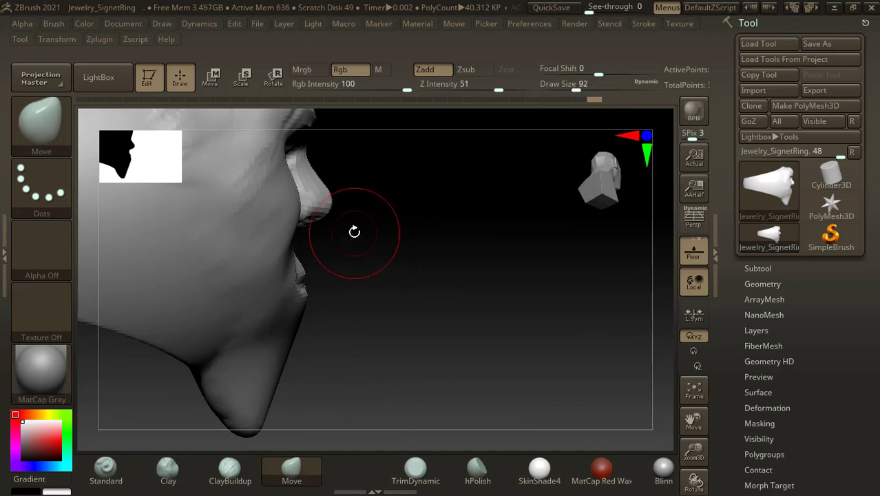
pyautogui.moveTo(387, 219)
pyautogui.mouseDown()
pyautogui.moveTo(422, 220)
pyautogui.moveTo(300, 239)
pyautogui.mouseUp()
pyautogui.moveTo(420, 226); pyautogui.dragTo(307, 220)
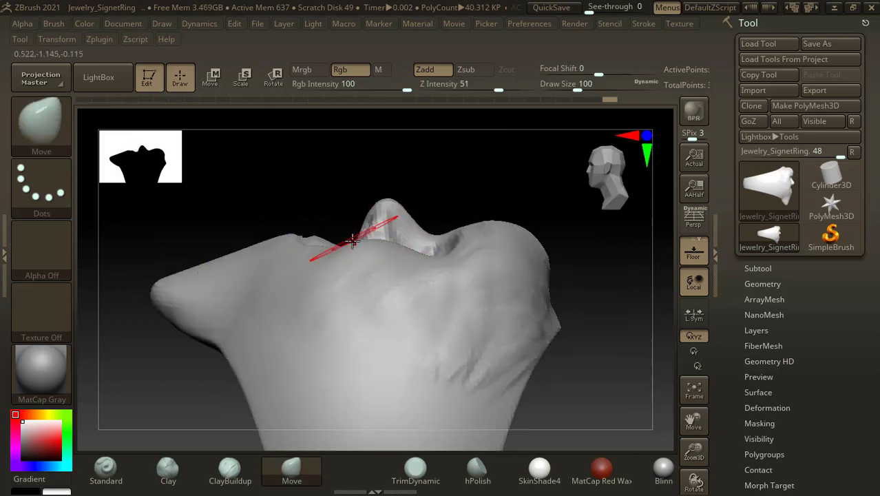
pyautogui.moveTo(348, 216); pyautogui.dragTo(336, 189)
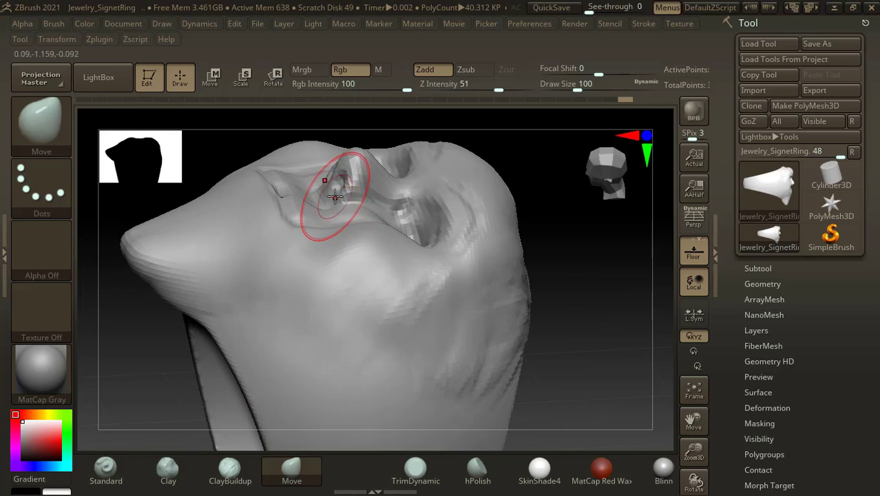
# - Adjust the base of the nose and the area above the upper lip with the Move brush at a Draw Size of 112
pyautogui.press(']')
pyautogui.press(']')
pyautogui.press(']')
pyautogui.moveTo(331, 206); pyautogui.dragTo(331, 194)
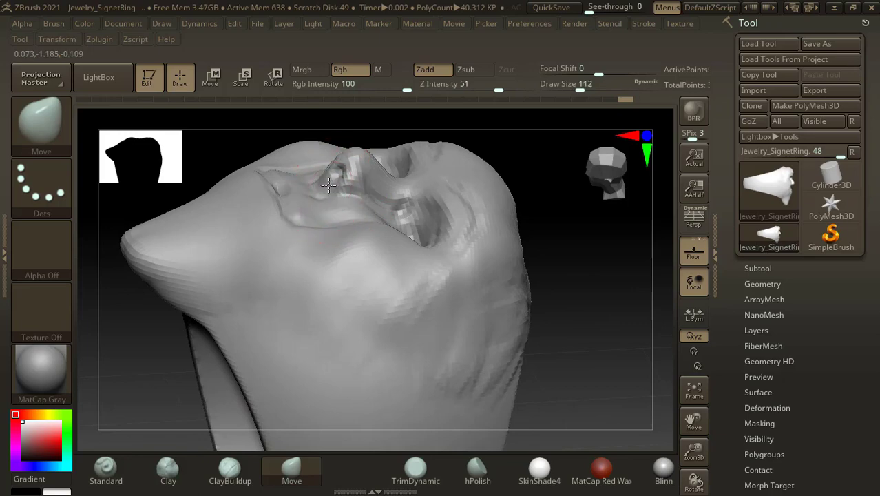
pyautogui.moveTo(559, 250)
pyautogui.mouseDown()
pyautogui.moveTo(577, 298)
pyautogui.moveTo(550, 285)
pyautogui.mouseUp()
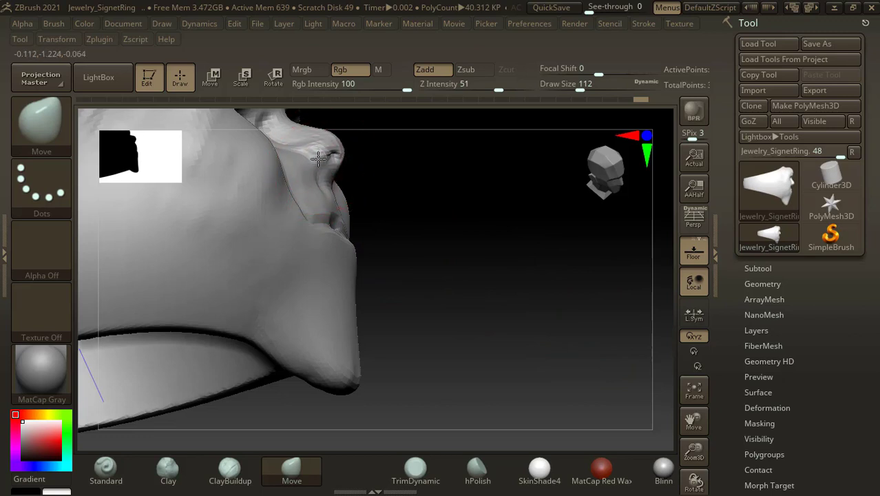
pyautogui.keyDown('alt'); pyautogui.moveTo(492, 227); pyautogui.dragTo(419, 263); pyautogui.keyUp('alt')
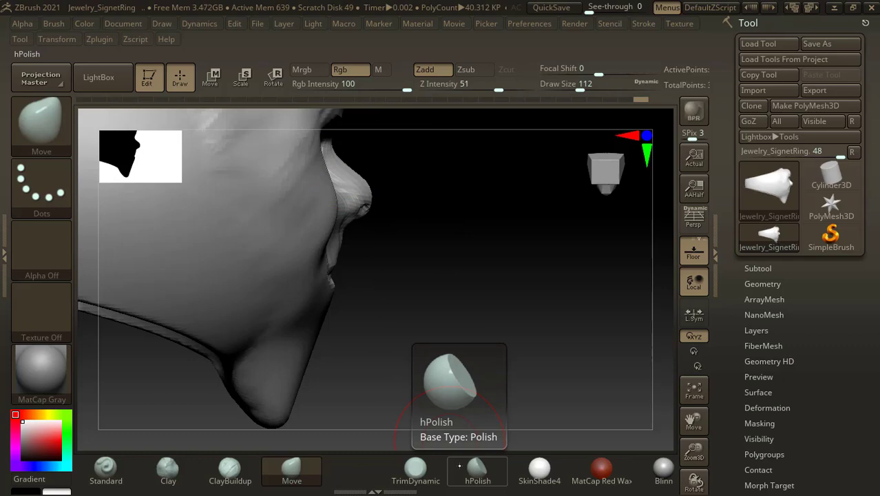
# - Bring up the face reference image in ACDSee Quick View and place it beside the model, shown in matching side profile
pyautogui.hotkey('alt', 'Tab')
pyautogui.click(420, 194)
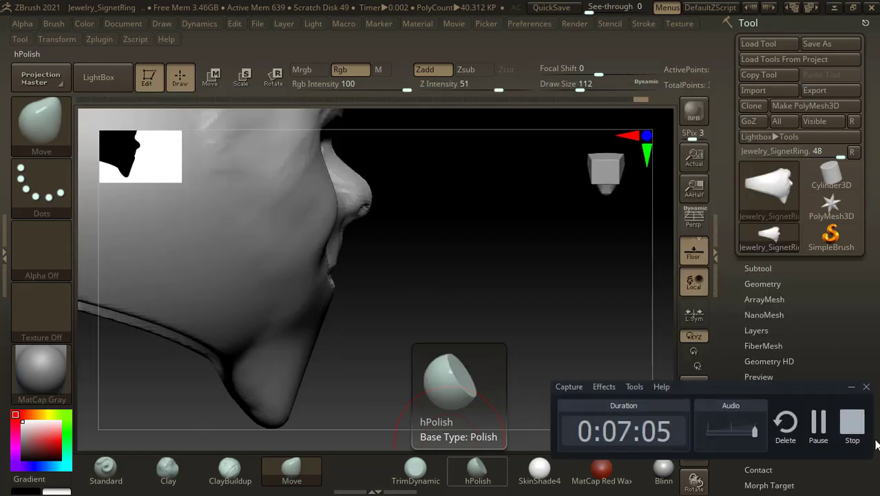
pyautogui.click(817, 424)
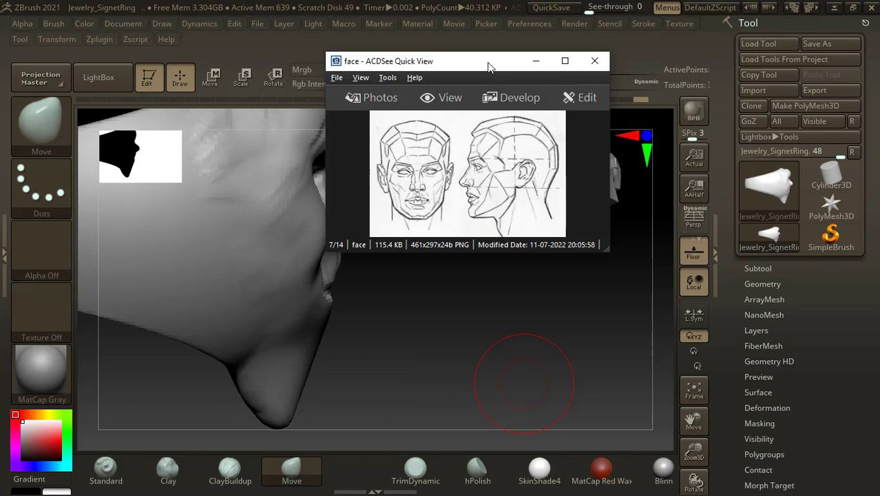
pyautogui.moveTo(489, 67); pyautogui.dragTo(105, 85)
pyautogui.keyDown('shift'); pyautogui.moveTo(504, 281); pyautogui.dragTo(274, 340); pyautogui.keyUp('shift')
pyautogui.moveTo(230, 393)
pyautogui.mouseDown()
pyautogui.moveTo(301, 397)
pyautogui.moveTo(277, 364)
pyautogui.mouseUp()
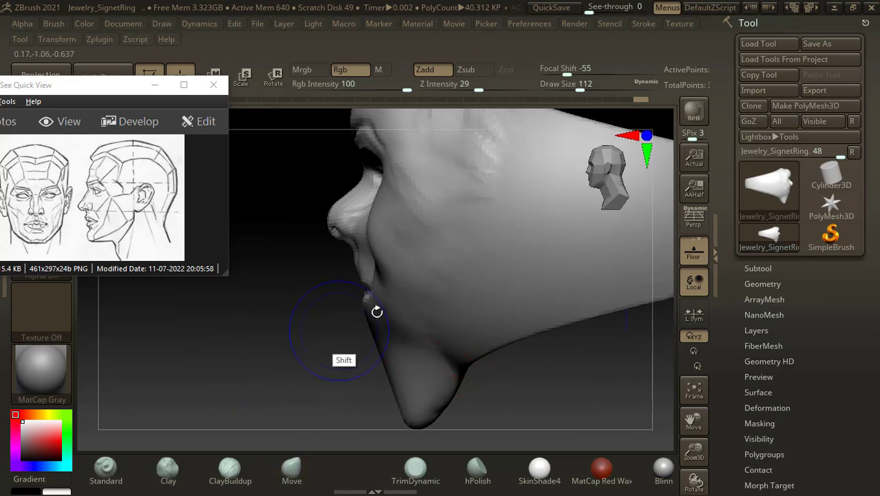
# - Reshape the cheeks beside the nose and mouth with the Move brush at a Draw Size of 208
pyautogui.press(']')
pyautogui.press(']')
pyautogui.press(']')
pyautogui.press(']')
pyautogui.press(']')
pyautogui.press(']')
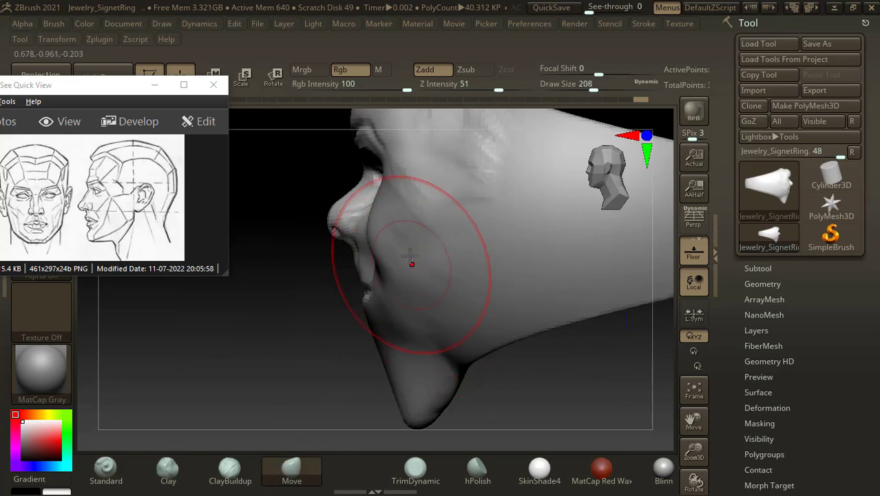
pyautogui.moveTo(402, 241); pyautogui.dragTo(409, 239)
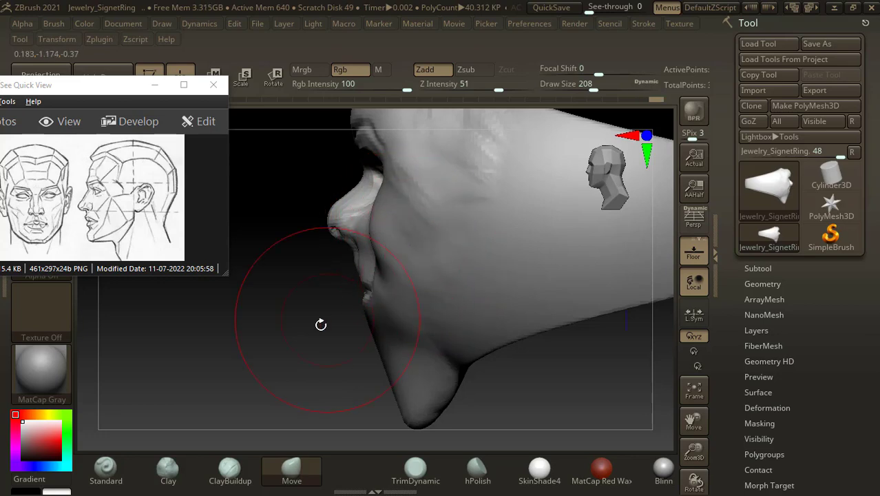
pyautogui.moveTo(320, 320); pyautogui.dragTo(613, 204)
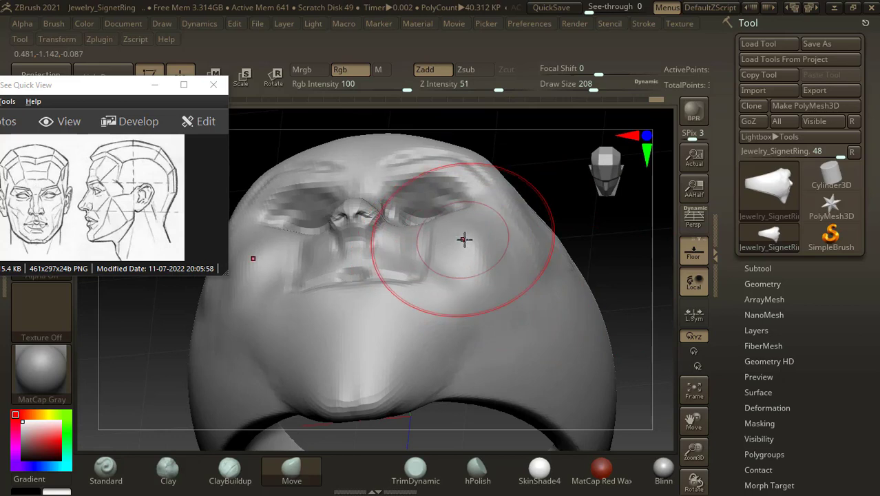
pyautogui.moveTo(418, 241); pyautogui.dragTo(424, 238)
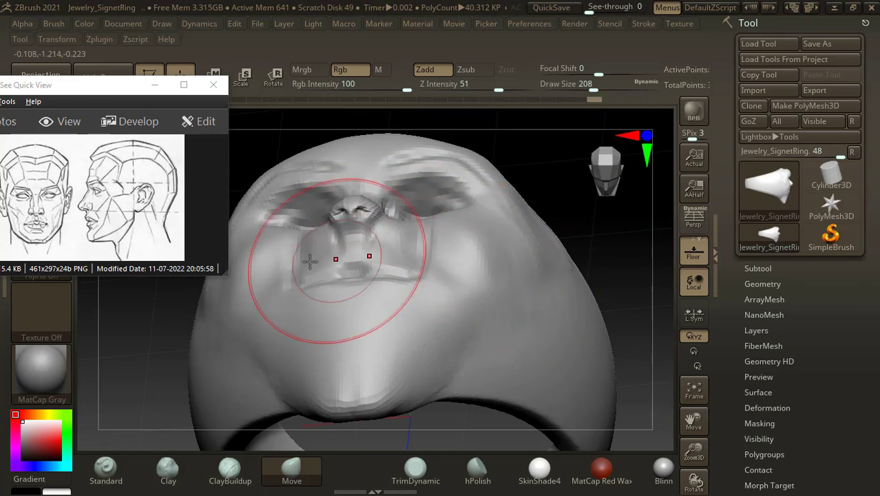
# - Reshape the mouth's profile and the top of the nose bridge with the Move brush at a Draw Size of 132
pyautogui.moveTo(265, 262); pyautogui.dragTo(254, 266)
pyautogui.moveTo(610, 260)
pyautogui.mouseDown()
pyautogui.moveTo(628, 248)
pyautogui.moveTo(634, 287)
pyautogui.moveTo(598, 298)
pyautogui.mouseUp()
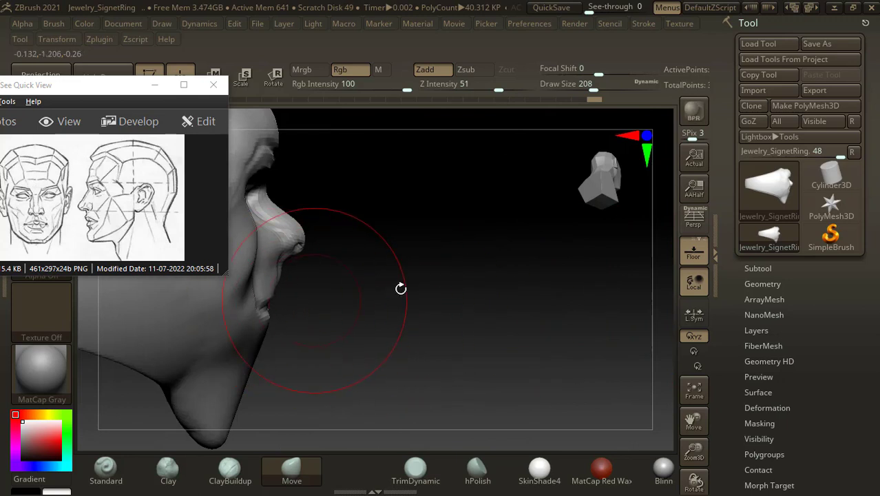
pyautogui.moveTo(401, 288)
pyautogui.mouseDown()
pyautogui.moveTo(437, 236)
pyautogui.moveTo(453, 296)
pyautogui.moveTo(500, 286)
pyautogui.moveTo(521, 255)
pyautogui.mouseUp()
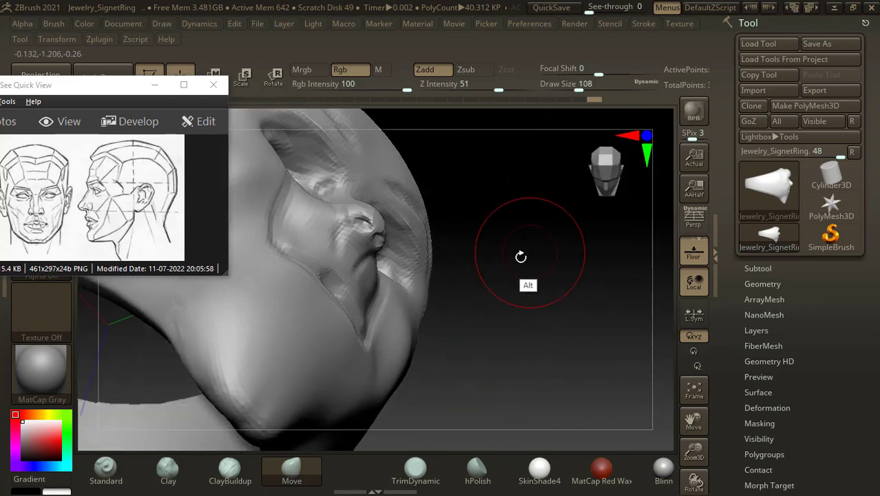
pyautogui.moveTo(468, 282); pyautogui.dragTo(363, 279)
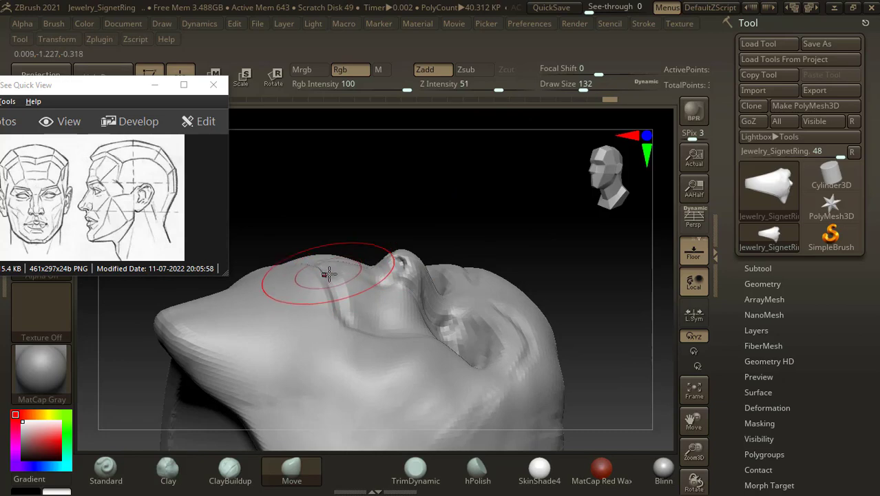
pyautogui.moveTo(385, 220)
pyautogui.mouseDown()
pyautogui.moveTo(396, 202)
pyautogui.moveTo(421, 261)
pyautogui.moveTo(409, 257)
pyautogui.mouseUp()
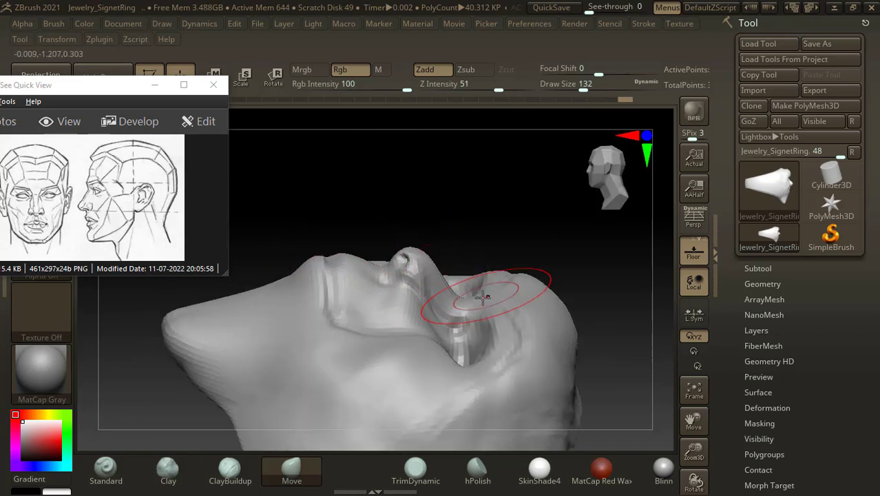
pyautogui.moveTo(485, 296); pyautogui.dragTo(483, 300)
# - Smooth the cheek and the crease beside the nose and mouth at a Draw Size of 132
pyautogui.moveTo(456, 207)
pyautogui.mouseDown()
pyautogui.moveTo(509, 221)
pyautogui.moveTo(540, 281)
pyautogui.moveTo(582, 265)
pyautogui.mouseUp()
pyautogui.moveTo(593, 299)
pyautogui.keyDown('alt'); pyautogui.mouseDown()
pyautogui.moveTo(517, 276)
pyautogui.moveTo(537, 257)
pyautogui.mouseUp(); pyautogui.keyUp('alt')
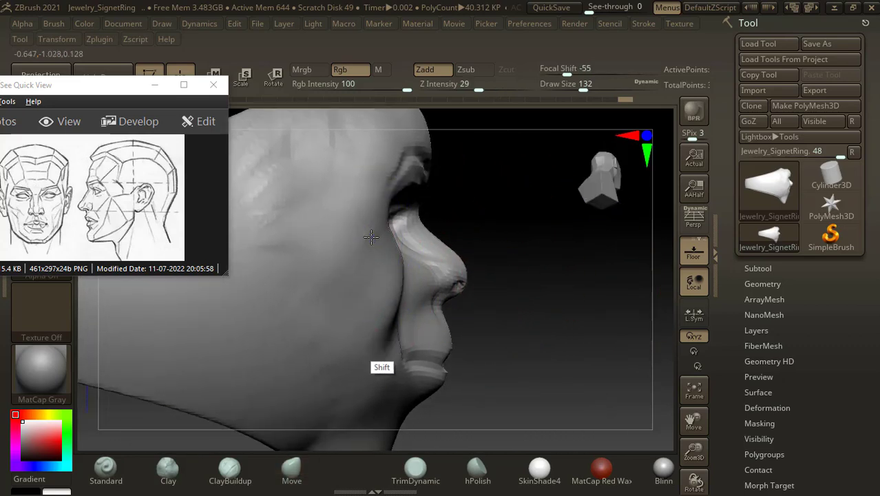
pyautogui.keyDown('shift'); pyautogui.moveTo(371, 236); pyautogui.dragTo(379, 303); pyautogui.keyUp('shift')
pyautogui.moveTo(561, 269); pyautogui.dragTo(502, 273)
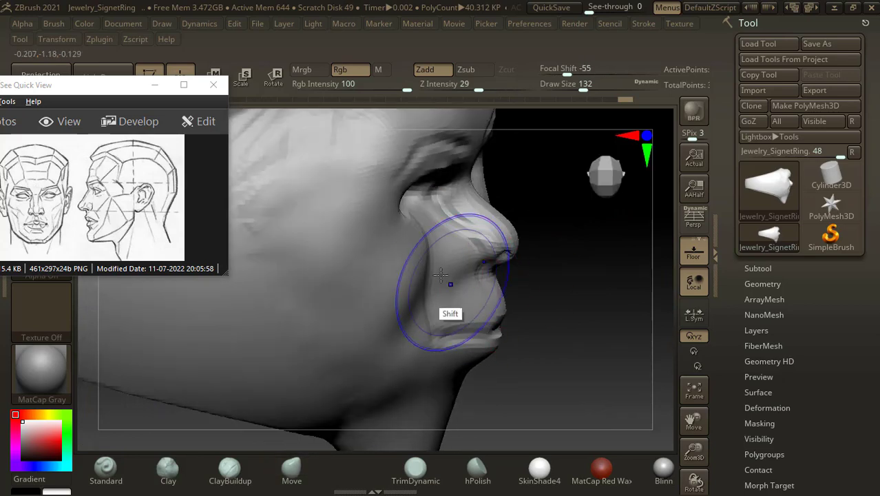
pyautogui.keyDown('shift'); pyautogui.moveTo(441, 274); pyautogui.dragTo(440, 275); pyautogui.keyUp('shift')
pyautogui.moveTo(575, 315); pyautogui.dragTo(529, 323)
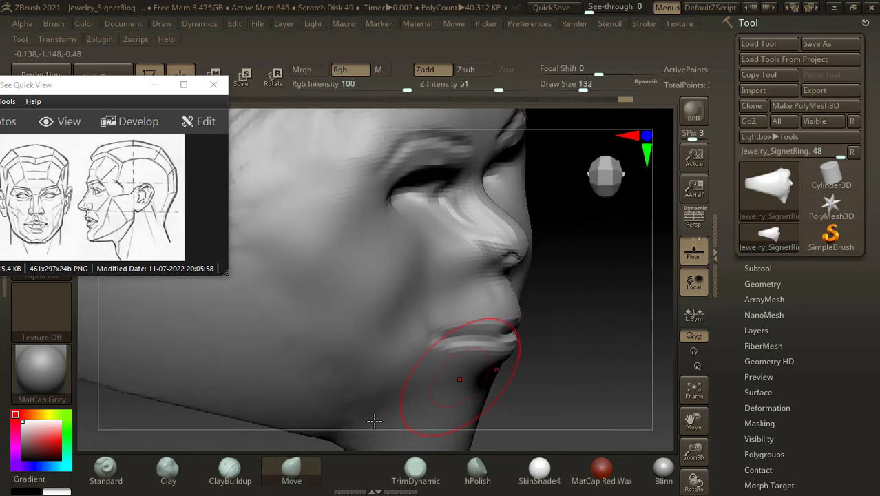
pyautogui.click(231, 470)
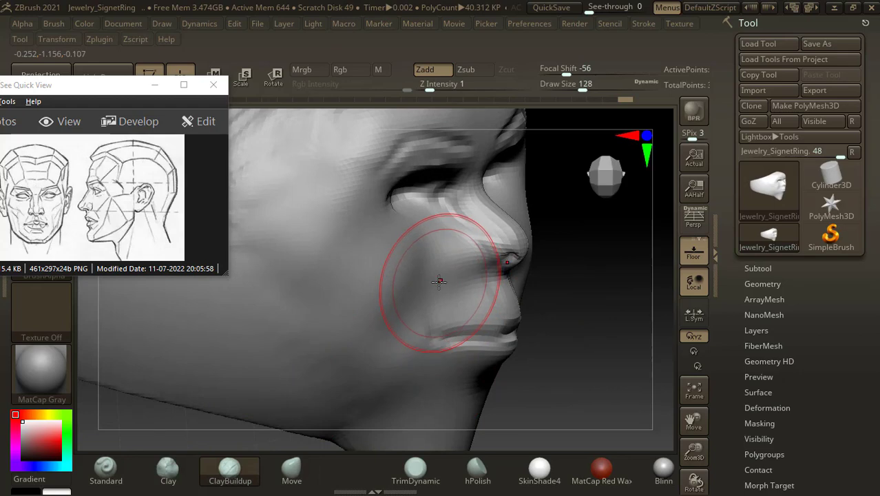
pyautogui.press('[')
pyautogui.press('[')
pyautogui.press('[')
pyautogui.press('[')
pyautogui.press('[')
pyautogui.press('[')
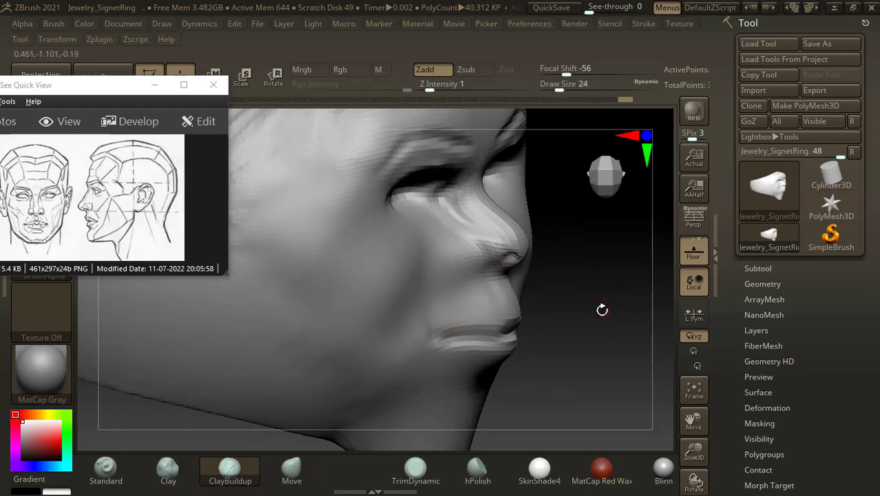
pyautogui.moveTo(602, 310); pyautogui.dragTo(501, 313)
pyautogui.keyDown('shift'); pyautogui.moveTo(327, 372); pyautogui.dragTo(347, 357); pyautogui.keyUp('shift')
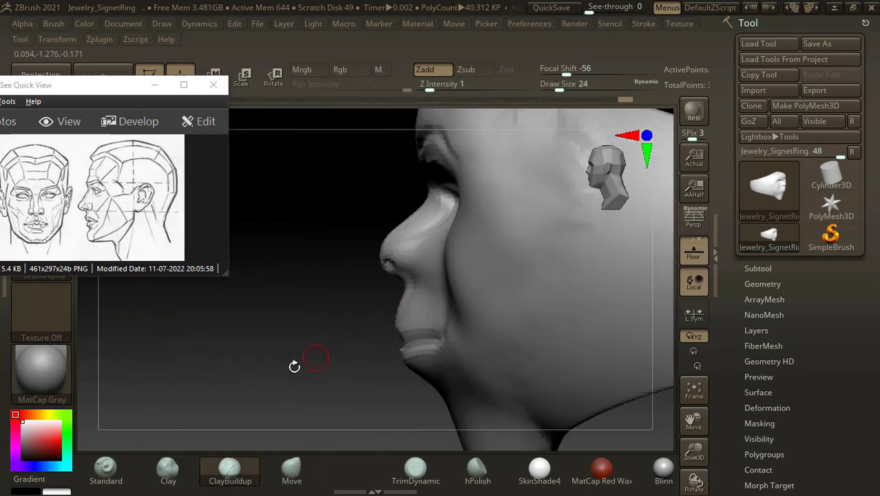
pyautogui.moveTo(294, 366); pyautogui.dragTo(366, 369)
pyautogui.moveTo(263, 407); pyautogui.dragTo(272, 383)
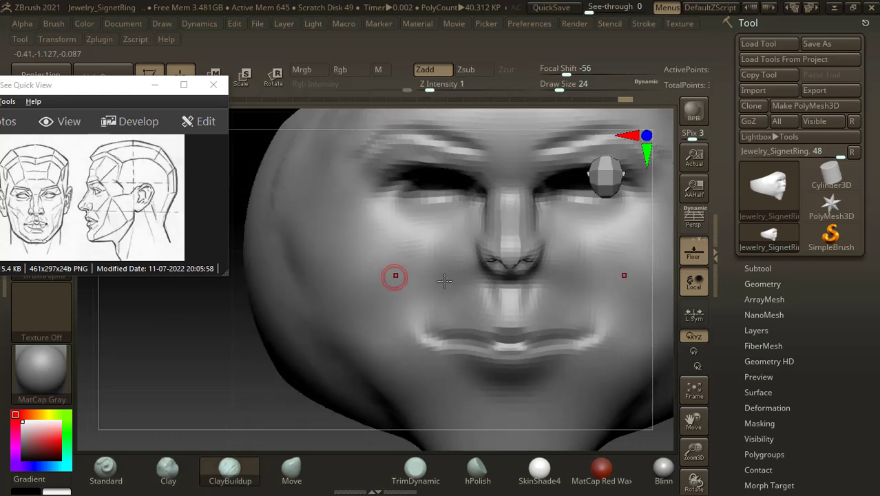
# - Widen the nostrils and adjust the sides of the nose bridge with the Move brush at a Draw Size of 80
pyautogui.click(302, 467)
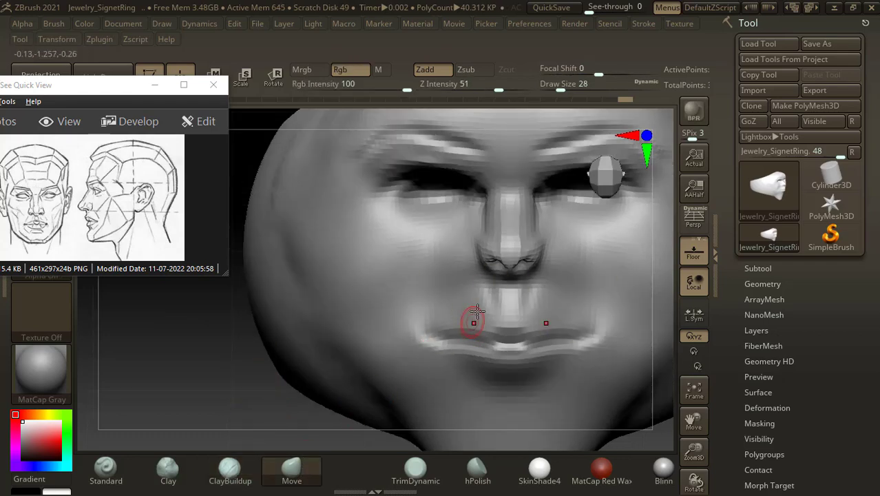
pyautogui.press(']')
pyautogui.moveTo(489, 262); pyautogui.dragTo(487, 258)
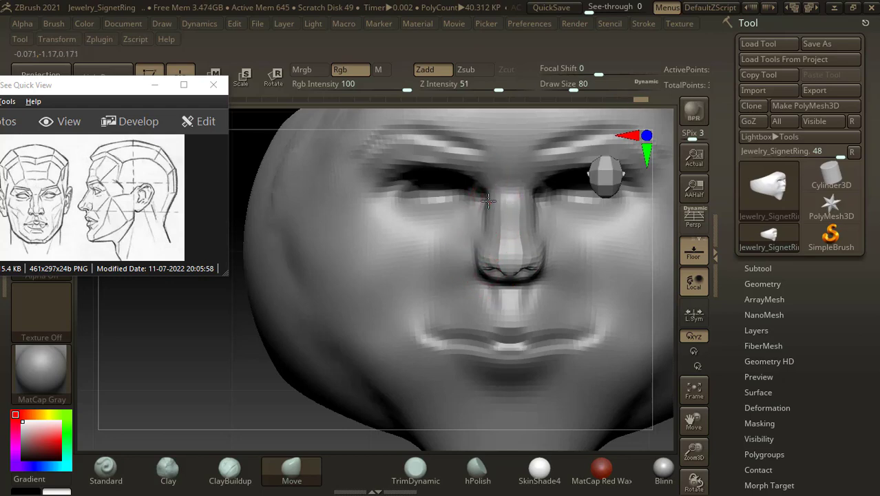
pyautogui.moveTo(488, 200); pyautogui.dragTo(489, 195)
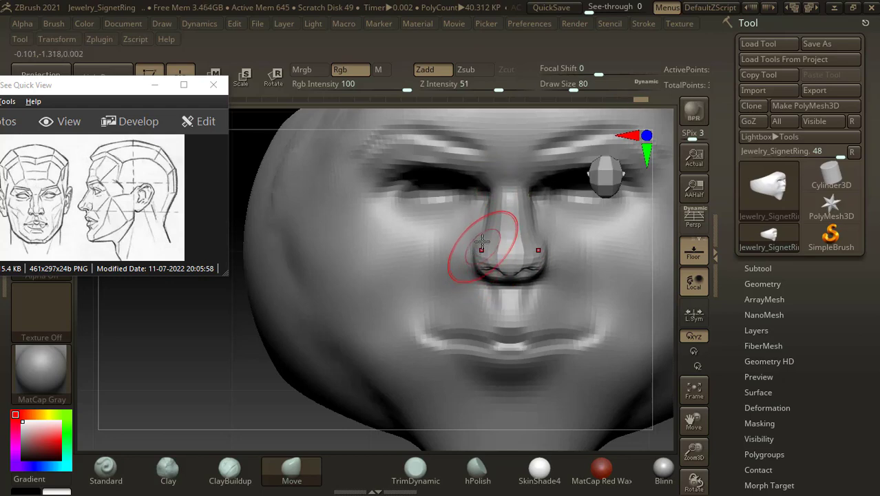
# - Pull out the nose tip and bridge in side profile with the Move brush at Draw Sizes of 68 and 124
pyautogui.moveTo(248, 379); pyautogui.dragTo(269, 344)
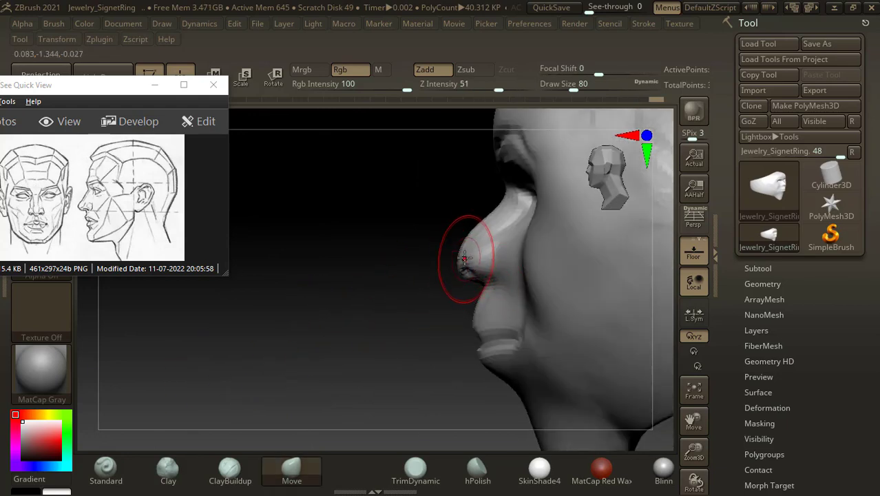
pyautogui.press('[')
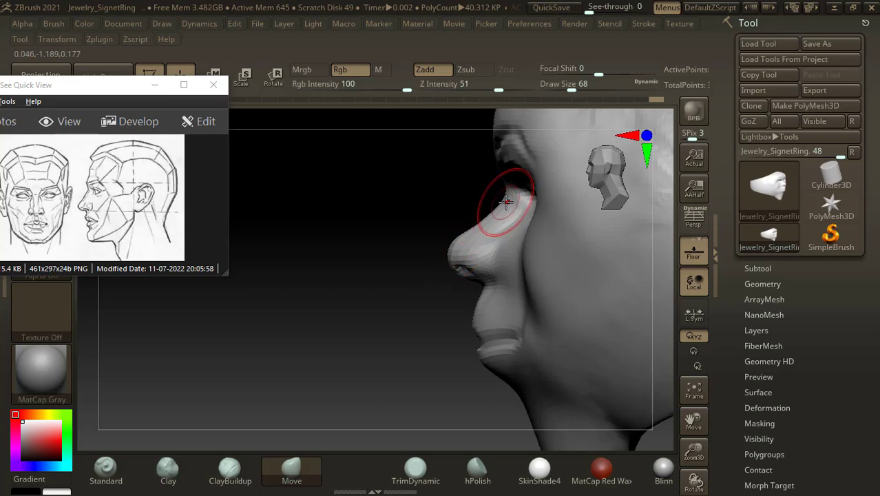
pyautogui.press(']')
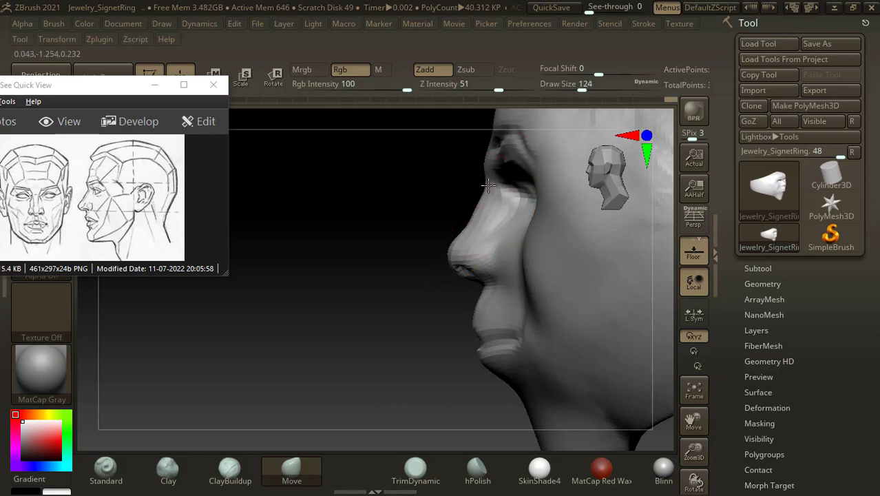
# - Reshape the forehead and top of the head in side profile with the Move brush at Draw Sizes of 104 and 144
pyautogui.moveTo(373, 221)
pyautogui.mouseDown()
pyautogui.moveTo(343, 249)
pyautogui.moveTo(393, 177)
pyautogui.moveTo(340, 187)
pyautogui.moveTo(362, 187)
pyautogui.moveTo(427, 221)
pyautogui.moveTo(400, 197)
pyautogui.moveTo(429, 190)
pyautogui.moveTo(386, 192)
pyautogui.moveTo(351, 222)
pyautogui.moveTo(377, 150)
pyautogui.moveTo(265, 283)
pyautogui.moveTo(576, 294)
pyautogui.moveTo(453, 349)
pyautogui.moveTo(491, 310)
pyautogui.moveTo(437, 347)
pyautogui.mouseUp()
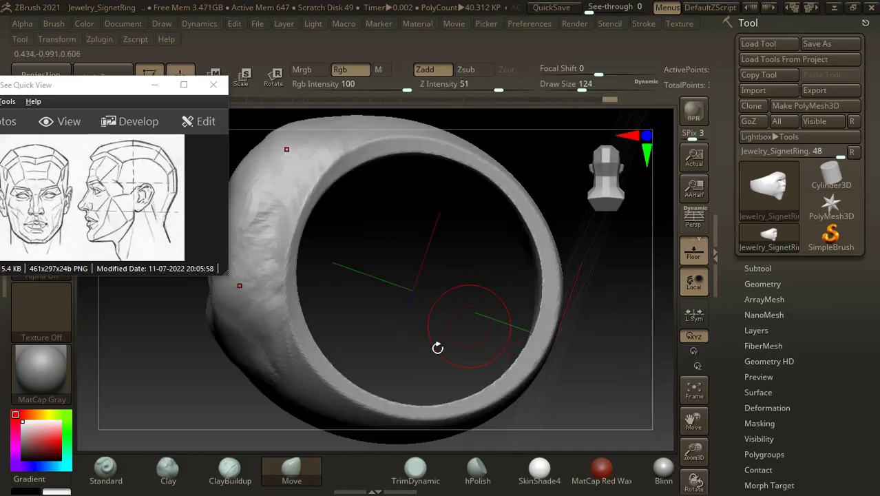
pyautogui.moveTo(425, 300)
pyautogui.mouseDown()
pyautogui.moveTo(416, 238)
pyautogui.moveTo(589, 356)
pyautogui.moveTo(581, 349)
pyautogui.mouseUp()
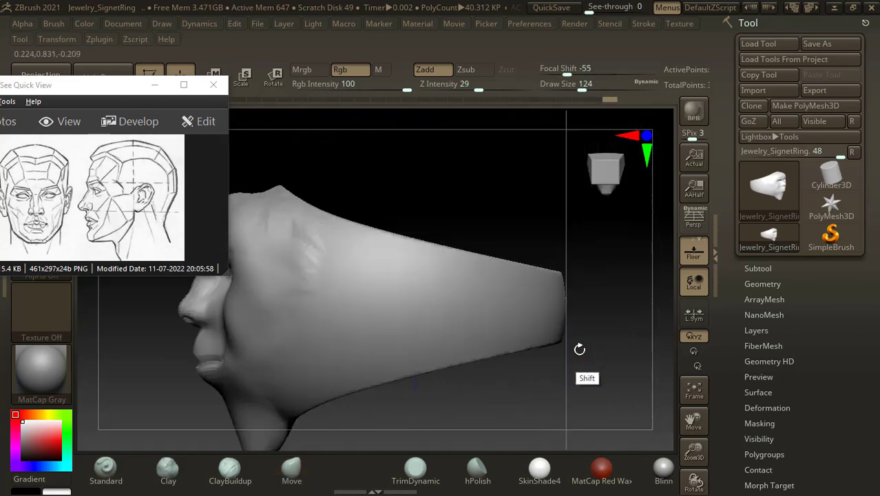
pyautogui.moveTo(535, 289)
pyautogui.mouseDown()
pyautogui.moveTo(426, 183)
pyautogui.moveTo(462, 150)
pyautogui.moveTo(474, 165)
pyautogui.moveTo(350, 178)
pyautogui.moveTo(355, 169)
pyautogui.moveTo(357, 175)
pyautogui.mouseUp()
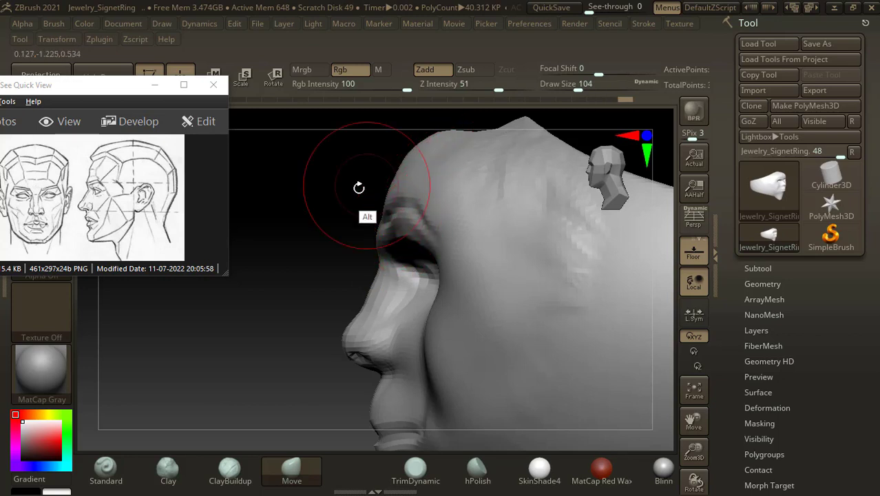
pyautogui.keyDown('alt'); pyautogui.moveTo(360, 189); pyautogui.dragTo(353, 213); pyautogui.keyUp('alt')
pyautogui.moveTo(423, 153); pyautogui.dragTo(418, 157)
pyautogui.press('b')
pyautogui.press('m')
pyautogui.press('v')
pyautogui.keyDown('shift'); pyautogui.moveTo(364, 182); pyautogui.dragTo(436, 153); pyautogui.keyUp('shift')
pyautogui.press(']')
pyautogui.press(']')
pyautogui.press(']')
pyautogui.press(']')
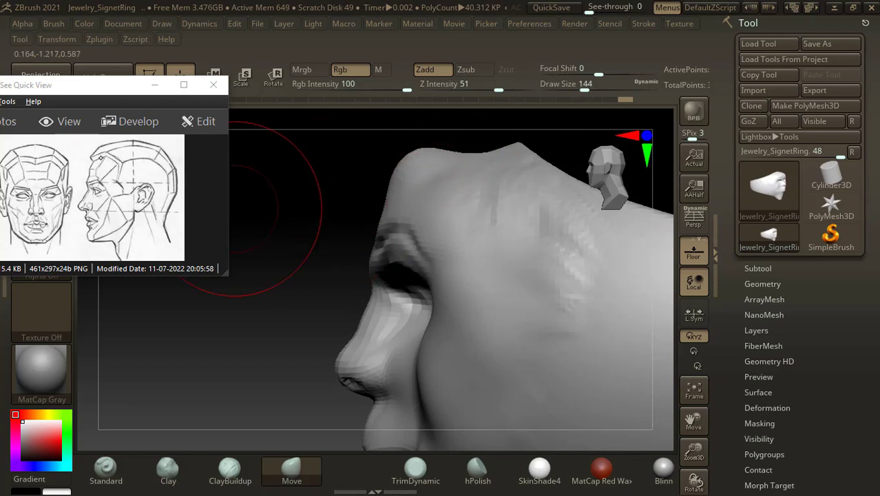
pyautogui.moveTo(433, 154)
pyautogui.mouseDown()
pyautogui.moveTo(419, 154)
pyautogui.moveTo(453, 151)
pyautogui.moveTo(464, 160)
pyautogui.mouseUp()
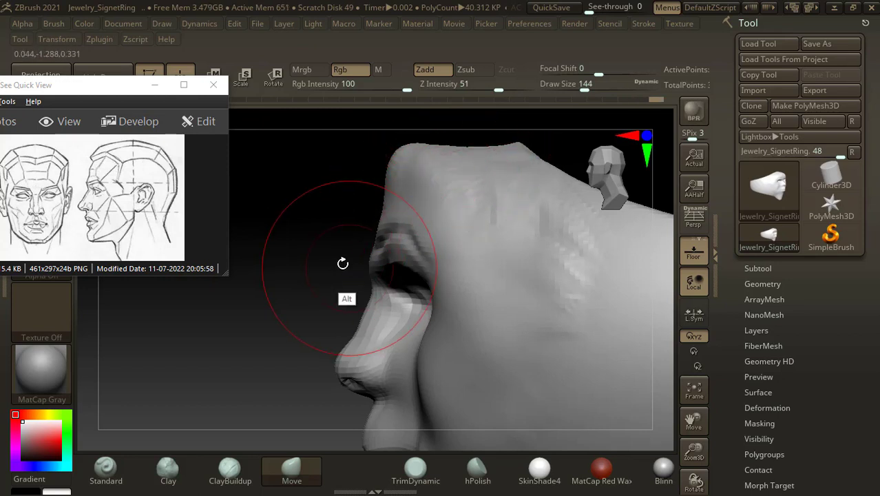
# - Adjust the cheek contour beside the nose in side profile with the Move brush at a Draw Size of 144
pyautogui.keyDown('alt'); pyautogui.moveTo(343, 261); pyautogui.dragTo(335, 239); pyautogui.keyUp('alt')
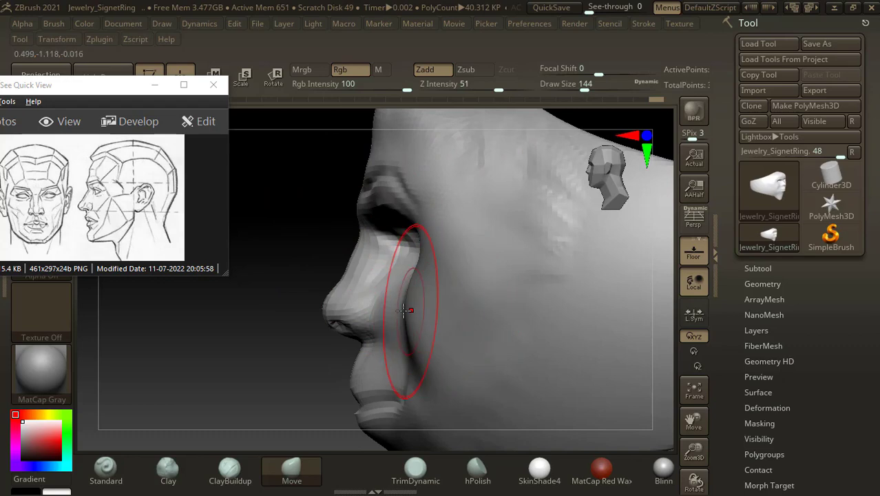
pyautogui.moveTo(313, 324)
pyautogui.mouseDown()
pyautogui.moveTo(249, 347)
pyautogui.moveTo(289, 344)
pyautogui.moveTo(193, 350)
pyautogui.moveTo(350, 318)
pyautogui.mouseUp()
pyautogui.press('shift')
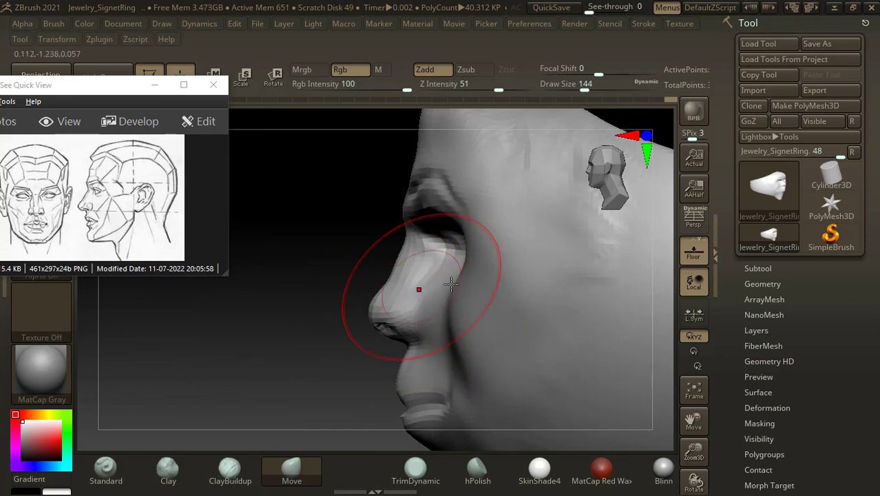
pyautogui.moveTo(459, 314); pyautogui.dragTo(452, 314)
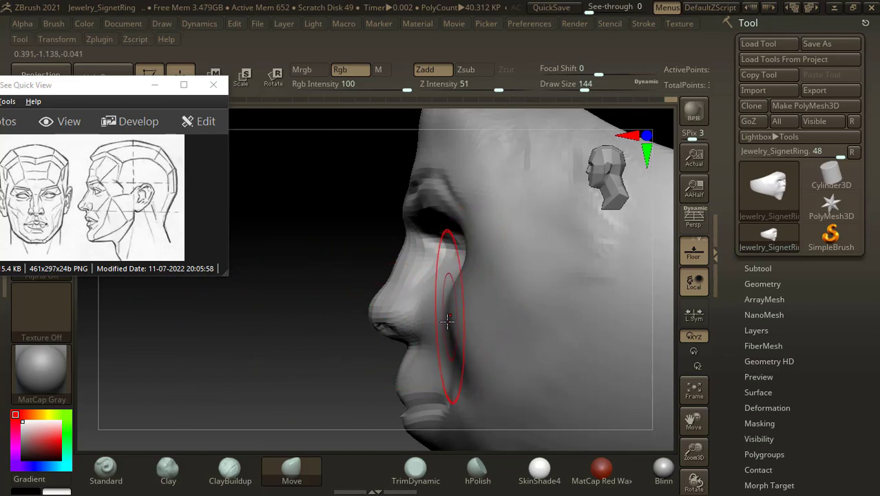
# - Refine the upper lip profile and the area below the mouth with the Move brush at a Draw Size of 64
pyautogui.moveTo(359, 384); pyautogui.dragTo(365, 317)
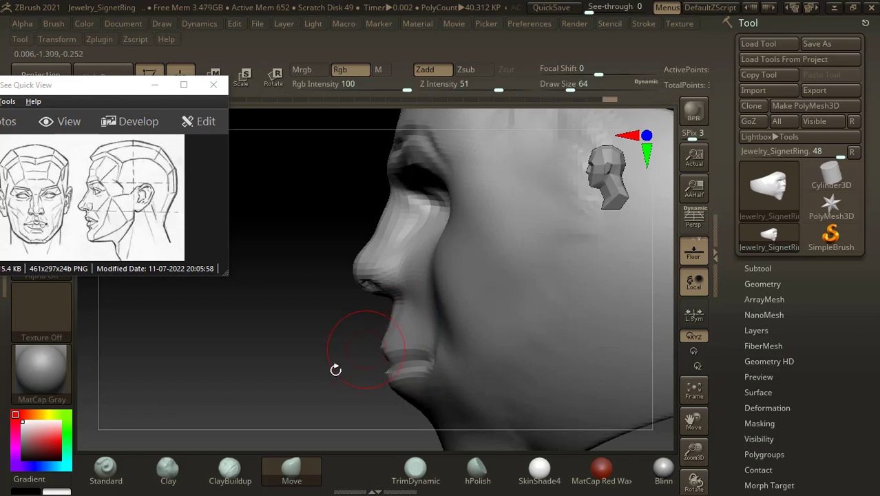
pyautogui.moveTo(336, 370); pyautogui.dragTo(418, 402)
pyautogui.moveTo(365, 413)
pyautogui.mouseDown()
pyautogui.moveTo(305, 369)
pyautogui.moveTo(417, 328)
pyautogui.mouseUp()
pyautogui.moveTo(347, 376); pyautogui.dragTo(347, 374)
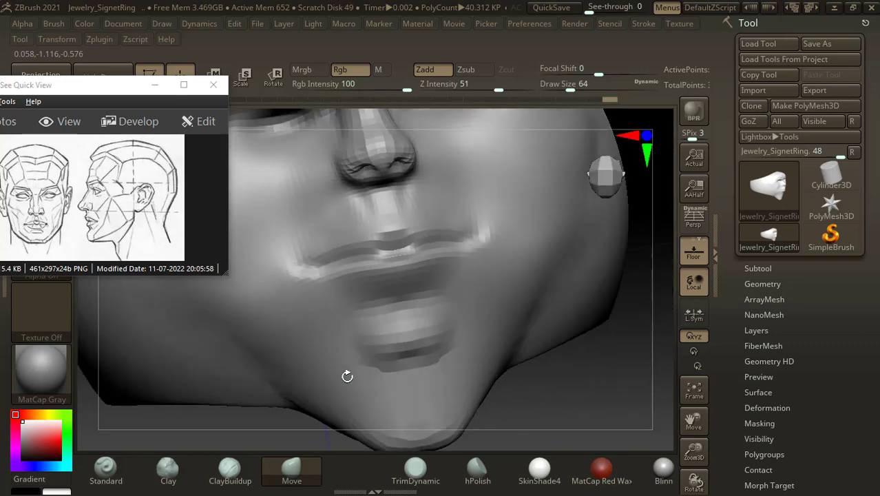
# - Build up the chin below the lower lip and extend it sideways with the ClayBuildup brush at a Draw Size of 56
pyautogui.click(230, 468)
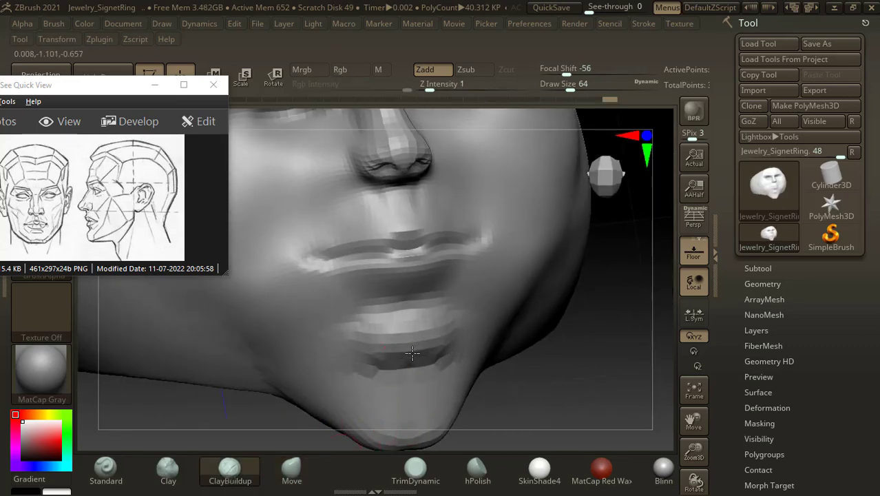
pyautogui.moveTo(610, 364)
pyautogui.mouseDown()
pyautogui.moveTo(616, 373)
pyautogui.moveTo(580, 376)
pyautogui.mouseUp()
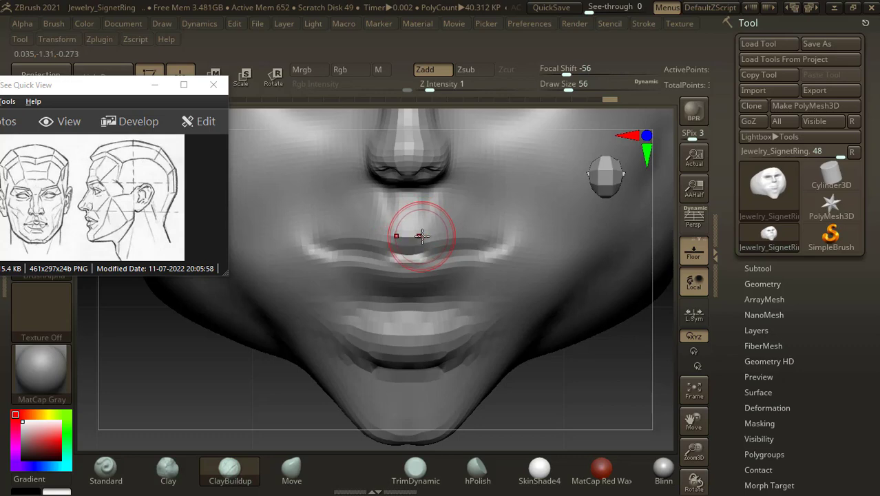
pyautogui.press('[')
pyautogui.press('[')
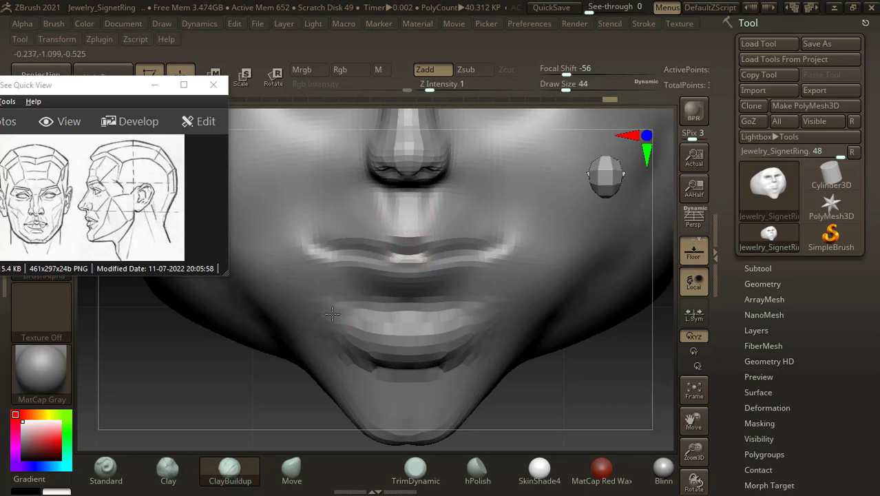
pyautogui.keyDown('ctrl'); pyautogui.moveTo(265, 393); pyautogui.dragTo(251, 380, button='right'); pyautogui.keyUp('ctrl')
pyautogui.moveTo(295, 353); pyautogui.dragTo(345, 336, button='right')
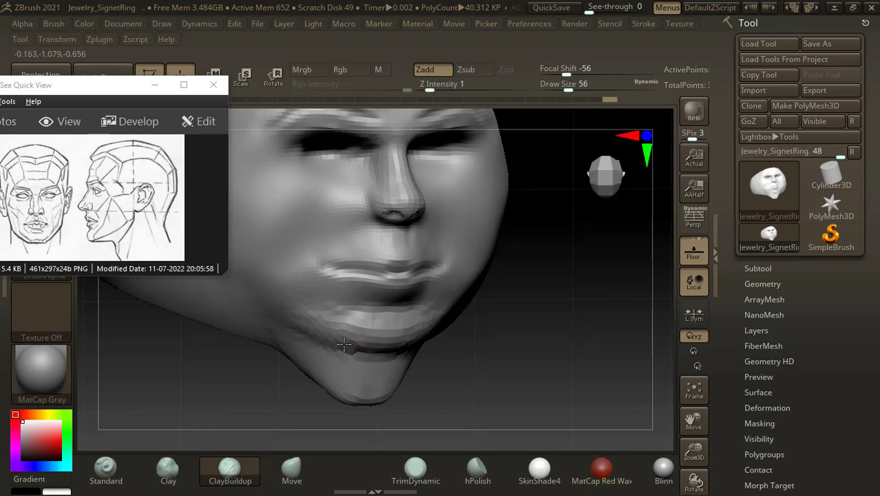
# - Build up the nose-to-mouth folds, mouth corners and under-eye cheeks with the ClayBuildup brush at a Draw Size of 56
pyautogui.moveTo(271, 359); pyautogui.dragTo(269, 354, button='right')
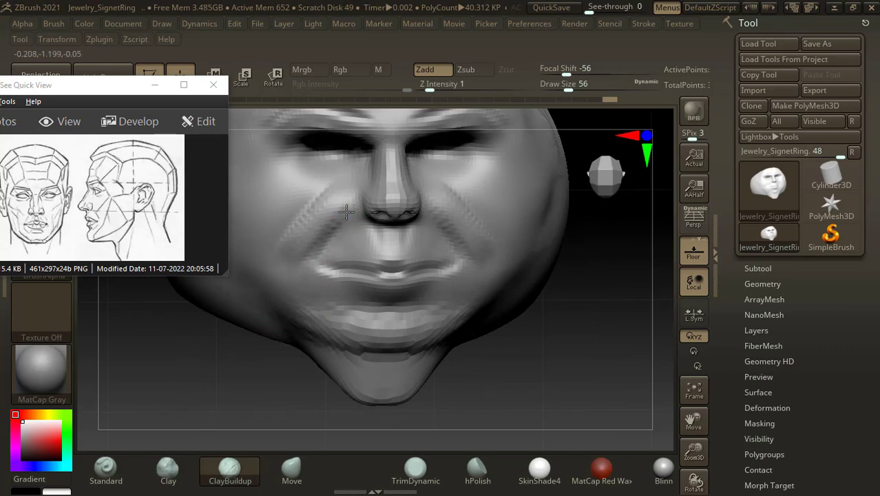
pyautogui.moveTo(419, 272); pyautogui.dragTo(412, 314, button='right')
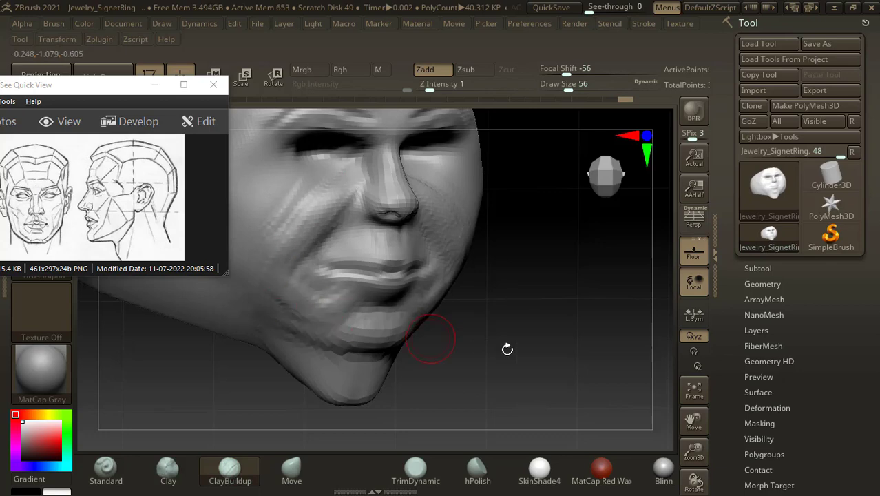
pyautogui.keyDown('shift'); pyautogui.moveTo(506, 349); pyautogui.dragTo(506, 325); pyautogui.keyUp('shift')
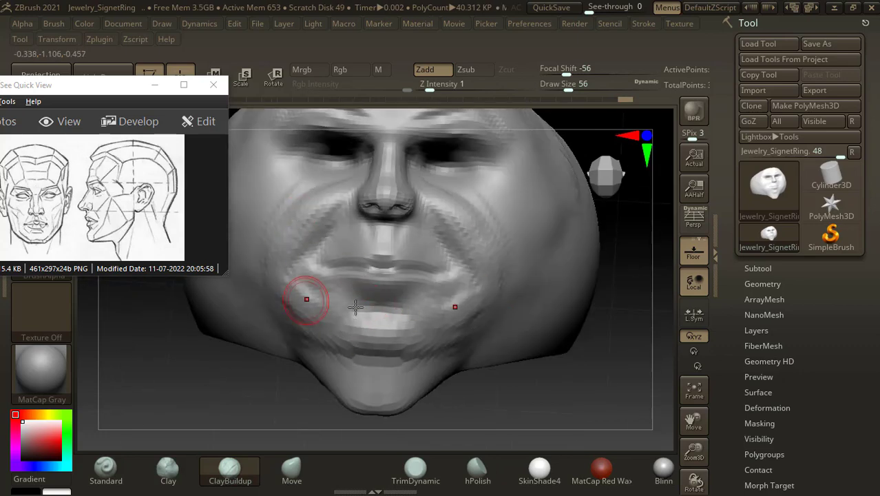
pyautogui.moveTo(640, 300)
pyautogui.mouseDown()
pyautogui.moveTo(560, 296)
pyautogui.moveTo(624, 298)
pyautogui.moveTo(617, 314)
pyautogui.moveTo(628, 334)
pyautogui.mouseUp()
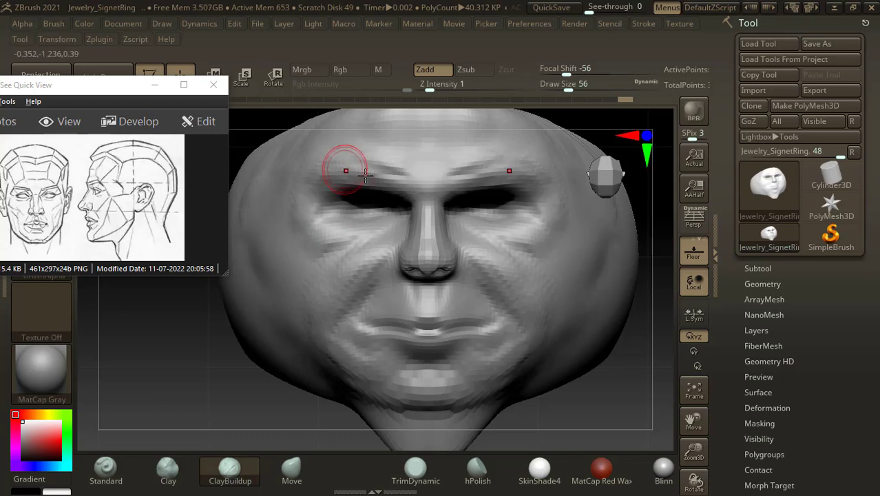
# - Subdivide the mesh to a finer resolution and refine the upper lip with the ClayBuildup brush, reducing its Draw Size to 24
pyautogui.moveTo(623, 408)
pyautogui.keyDown('alt'); pyautogui.mouseDown()
pyautogui.moveTo(605, 367)
pyautogui.moveTo(605, 380)
pyautogui.mouseUp(); pyautogui.keyUp('alt')
pyautogui.press('[')
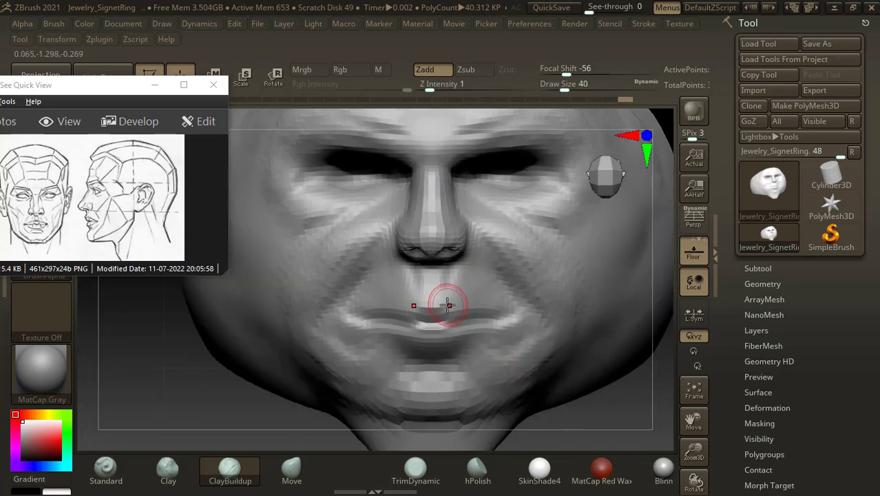
pyautogui.hotkey('ctrl', 'd')
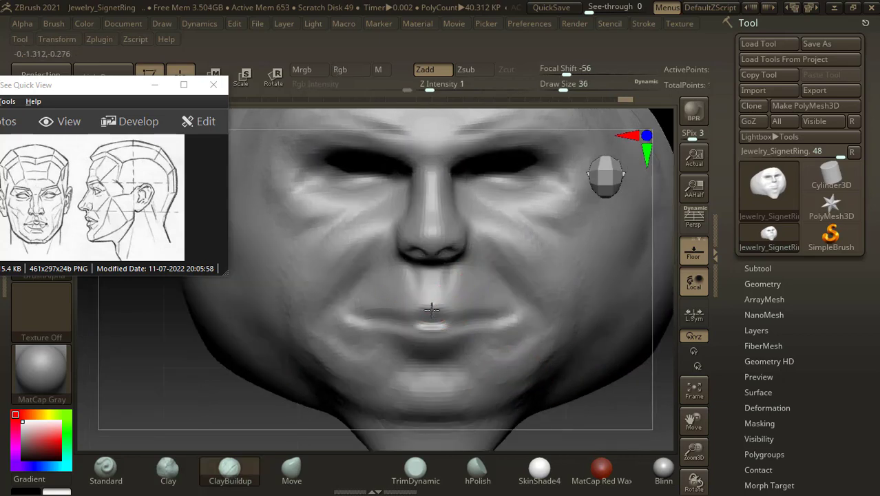
pyautogui.press('[')
pyautogui.hotkey('ctrl', 'd')
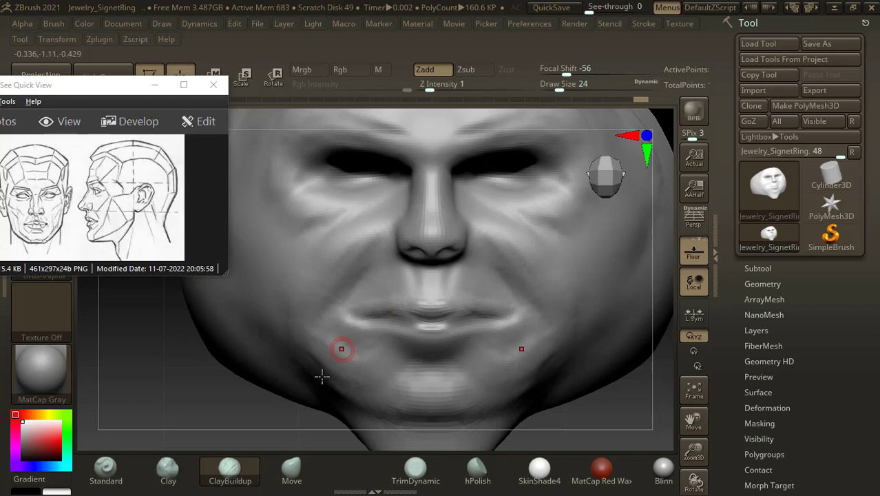
# - Carve the line between the lips and the philtrum groove below the nose with the Standard brush at a Draw Size of 8
pyautogui.click(102, 460)
pyautogui.press('[')
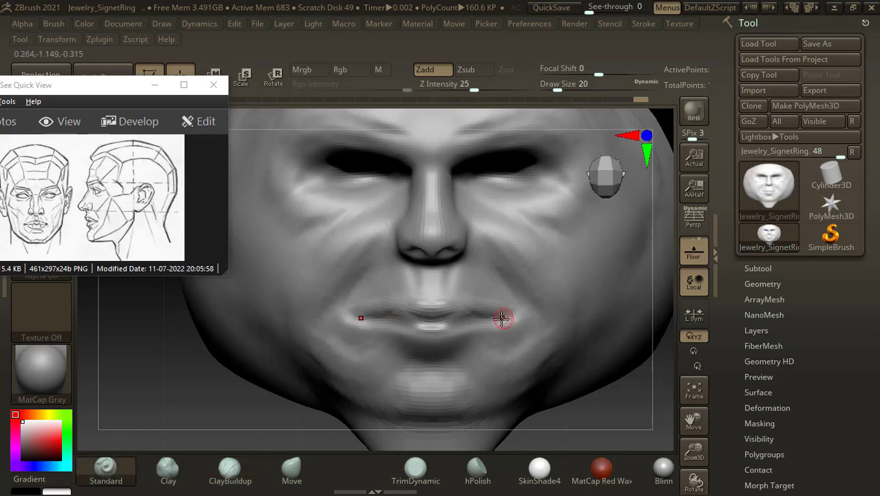
pyautogui.press('alt')
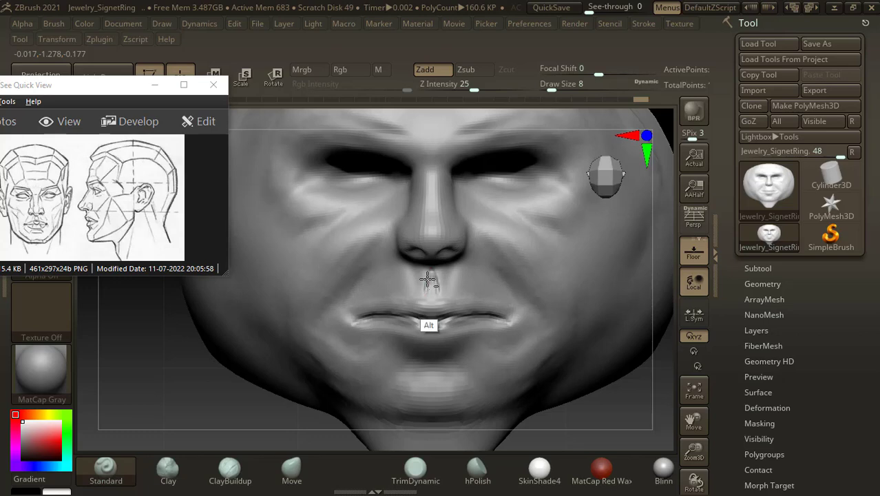
# - Build up the area between nose and upper lip on both sides of the philtrum with ClayBuildup at Draw Sizes of 26 to 38
pyautogui.press('b')
pyautogui.press('c')
pyautogui.press('b')
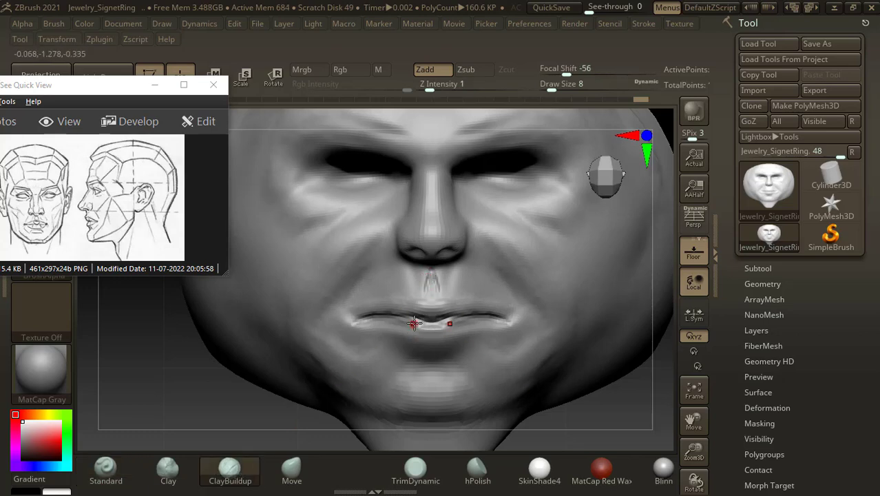
pyautogui.press(']')
pyautogui.press(']')
pyautogui.moveTo(420, 291); pyautogui.dragTo(418, 275)
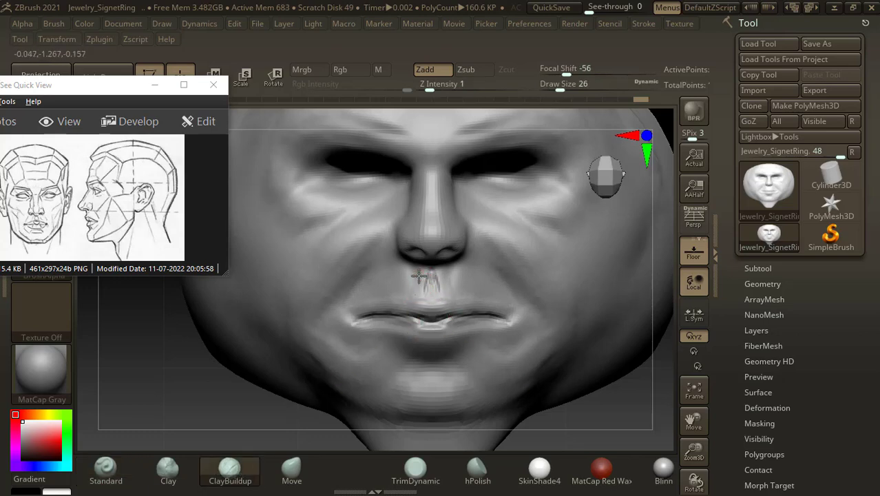
pyautogui.press(']')
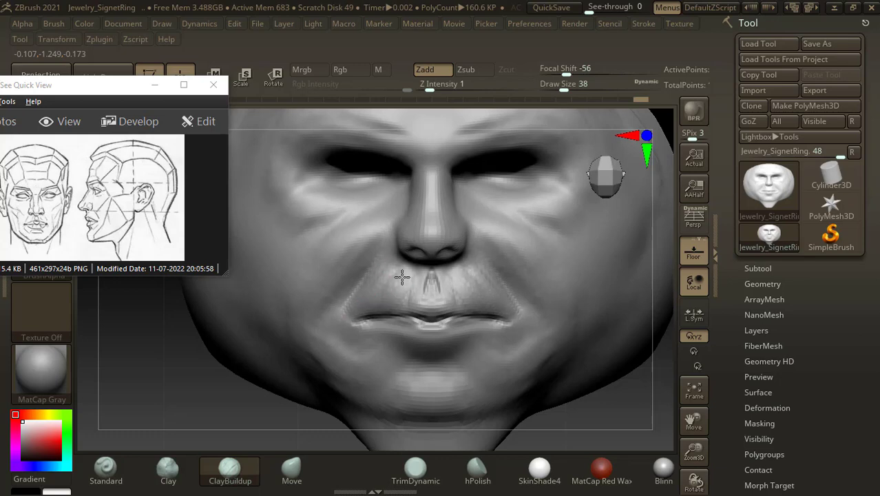
pyautogui.moveTo(402, 277)
pyautogui.mouseDown()
pyautogui.moveTo(407, 301)
pyautogui.moveTo(362, 289)
pyautogui.moveTo(387, 286)
pyautogui.mouseUp()
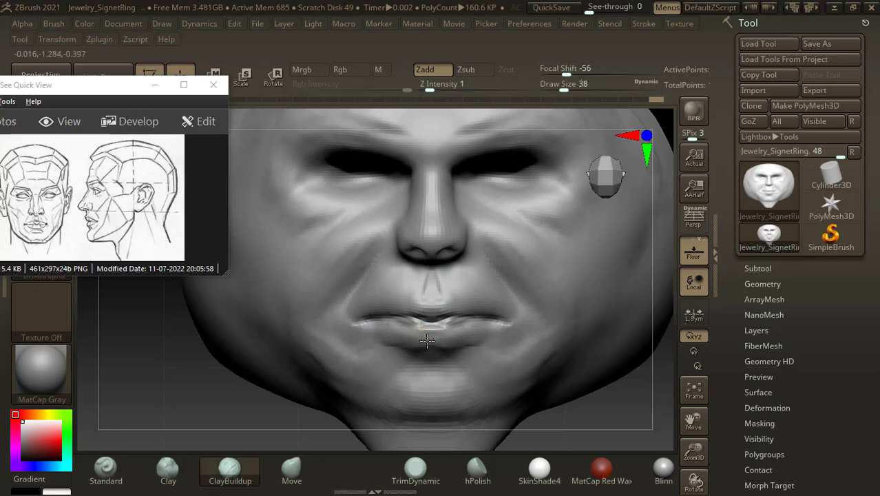
# - Smooth the lower lip edges, the mouth corners and the nose-to-mouth folds
pyautogui.moveTo(376, 334)
pyautogui.keyDown('shift'); pyautogui.mouseDown()
pyautogui.moveTo(435, 339)
pyautogui.moveTo(369, 344)
pyautogui.mouseUp(); pyautogui.keyUp('shift')
pyautogui.moveTo(373, 297)
pyautogui.keyDown('shift'); pyautogui.mouseDown()
pyautogui.moveTo(353, 294)
pyautogui.moveTo(342, 263)
pyautogui.mouseUp(); pyautogui.keyUp('shift')
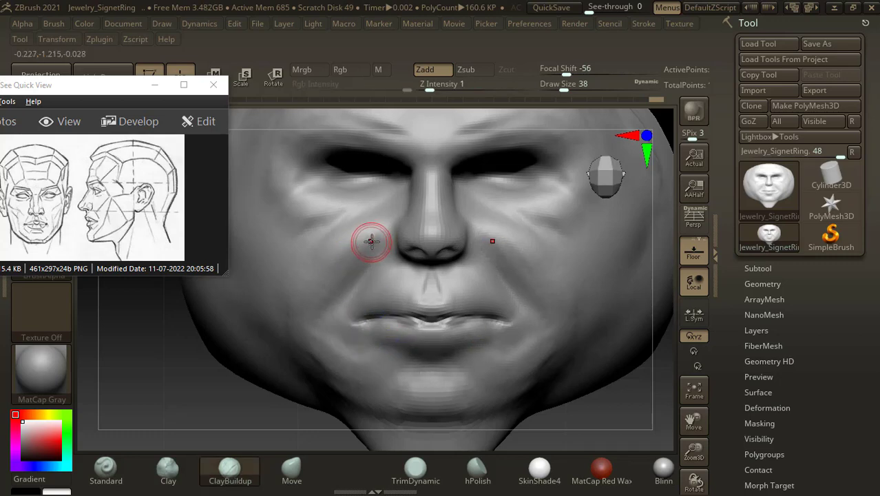
pyautogui.press('shift')
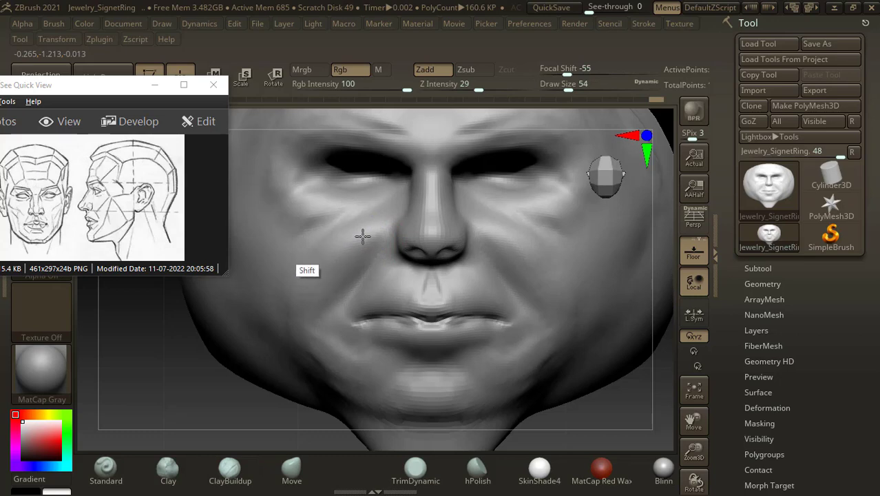
# - Shape the cheekbone below the outer eye corner with the ClayBuildup brush at a Draw Size of 66 and smooth the strokes
pyautogui.moveTo(632, 407); pyautogui.dragTo(493, 399)
pyautogui.keyDown('alt'); pyautogui.moveTo(256, 340); pyautogui.dragTo(227, 362); pyautogui.keyUp('alt')
pyautogui.press(']')
pyautogui.press(']')
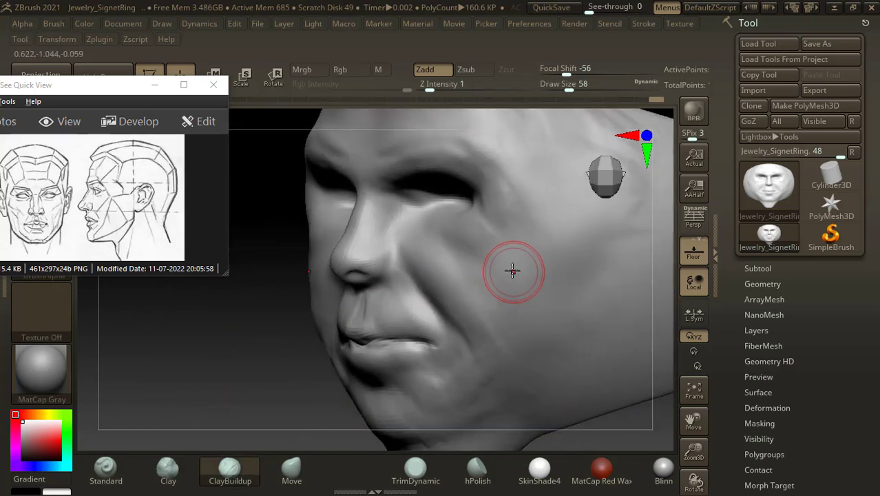
pyautogui.moveTo(501, 253); pyautogui.dragTo(469, 279)
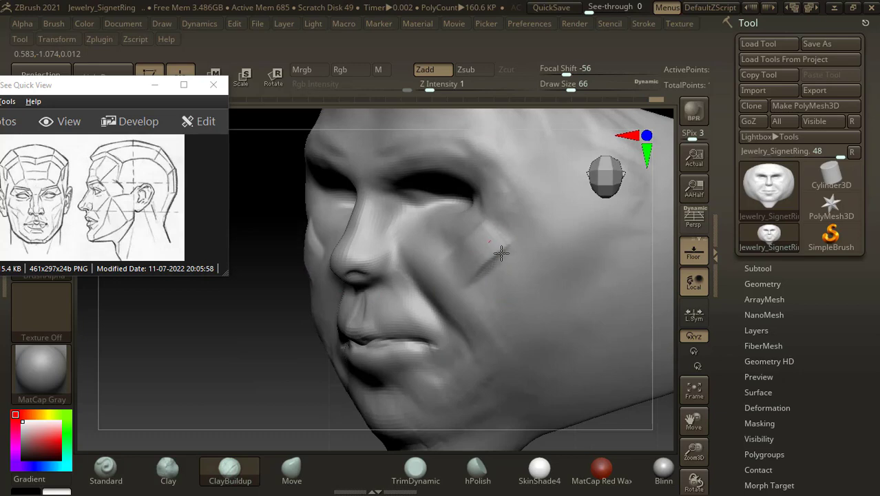
pyautogui.moveTo(501, 253)
pyautogui.keyDown('shift'); pyautogui.mouseDown()
pyautogui.moveTo(492, 242)
pyautogui.moveTo(482, 269)
pyautogui.mouseUp(); pyautogui.keyUp('shift')
# - Build up the under-eye cheeks with the ClayBuildup brush at a Draw Size of 66 and smooth them into the face
pyautogui.moveTo(269, 361); pyautogui.dragTo(224, 357)
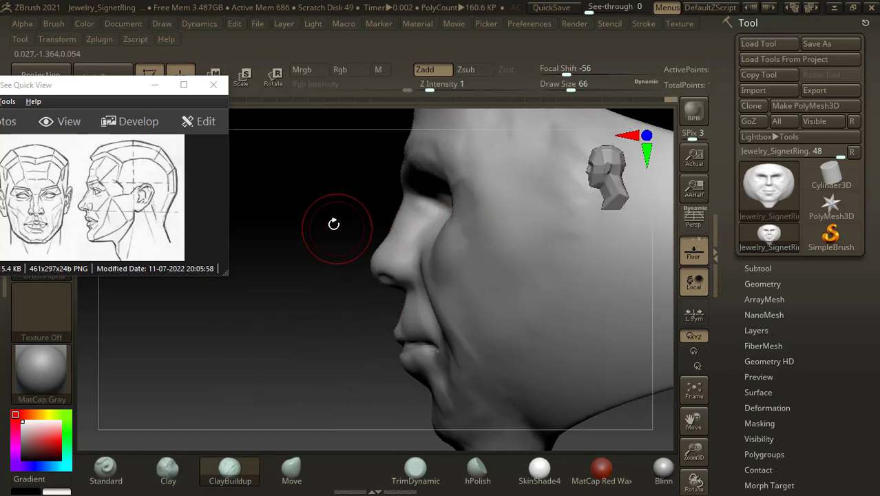
pyautogui.moveTo(334, 222)
pyautogui.mouseDown()
pyautogui.moveTo(452, 223)
pyautogui.moveTo(466, 190)
pyautogui.mouseUp()
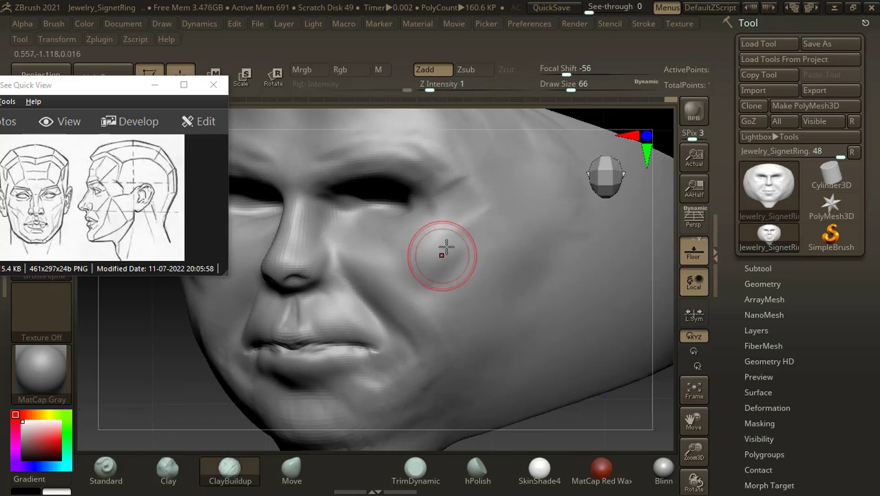
pyautogui.moveTo(444, 250); pyautogui.dragTo(463, 223)
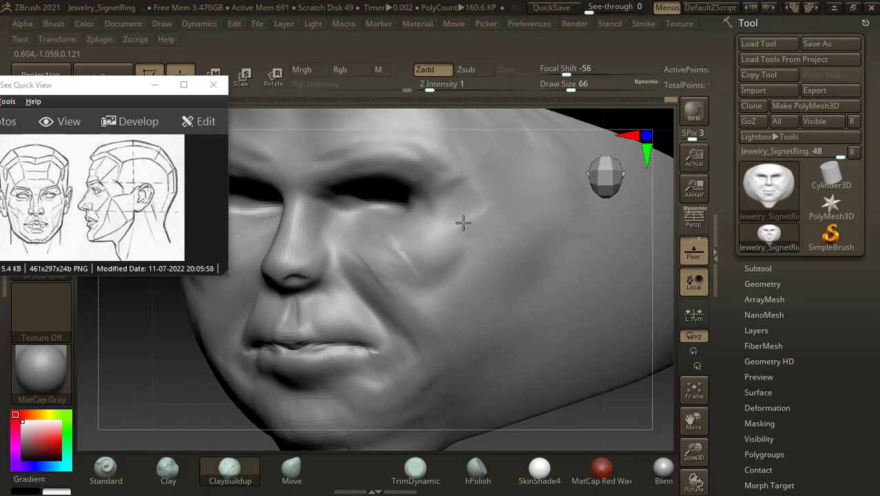
pyautogui.moveTo(463, 223)
pyautogui.mouseDown()
pyautogui.moveTo(421, 257)
pyautogui.moveTo(455, 228)
pyautogui.mouseUp()
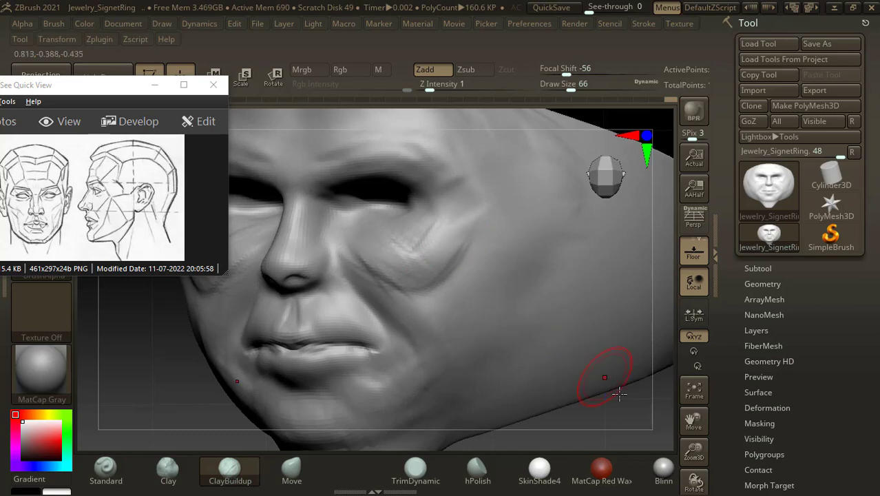
pyautogui.moveTo(614, 374)
pyautogui.mouseDown()
pyautogui.moveTo(634, 413)
pyautogui.moveTo(580, 364)
pyautogui.moveTo(674, 358)
pyautogui.mouseUp()
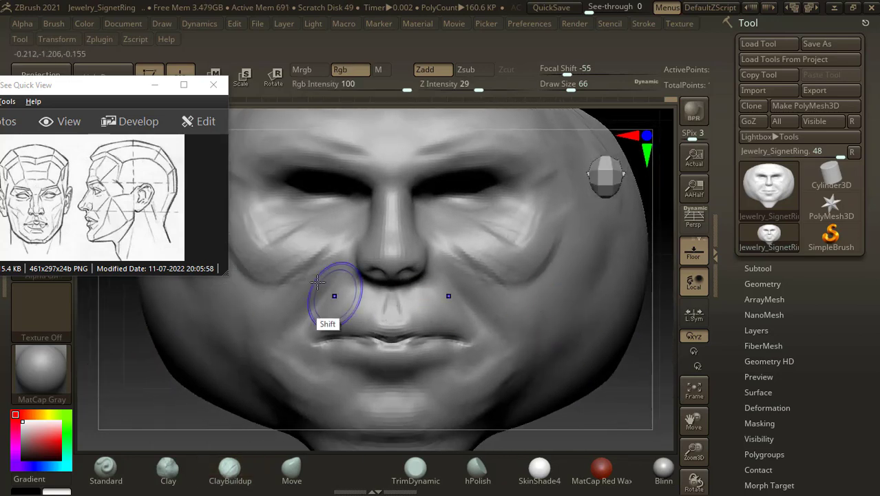
pyautogui.moveTo(317, 256)
pyautogui.keyDown('shift'); pyautogui.mouseDown()
pyautogui.moveTo(281, 246)
pyautogui.moveTo(267, 230)
pyautogui.moveTo(317, 231)
pyautogui.moveTo(284, 267)
pyautogui.mouseUp(); pyautogui.keyUp('shift')
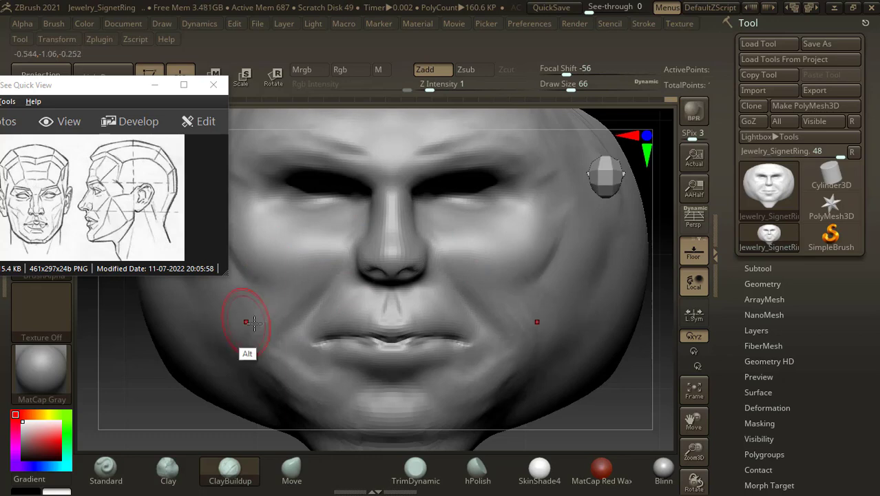
pyautogui.press('shift')
# - Build up the chin below the lower lip with the ClayBuildup brush at a Draw Size of 66 and smooth it
pyautogui.keyDown('alt'); pyautogui.moveTo(619, 404); pyautogui.dragTo(615, 328); pyautogui.keyUp('alt')
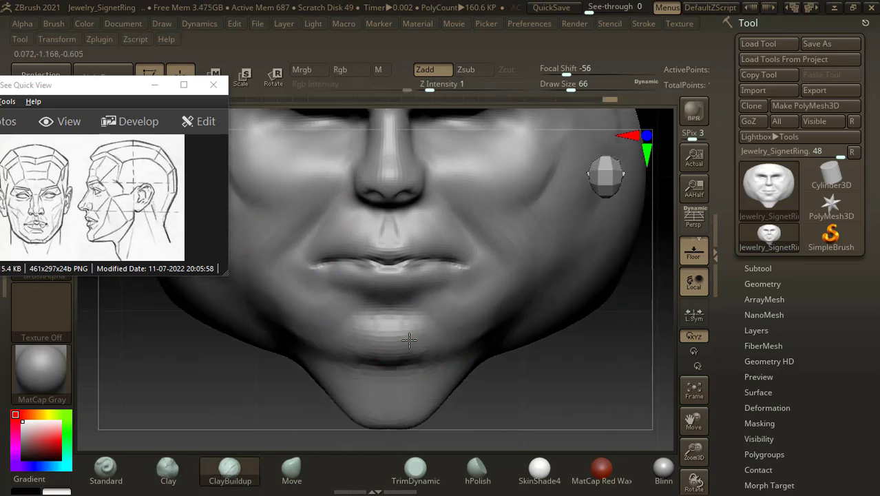
pyautogui.moveTo(409, 340); pyautogui.dragTo(379, 368)
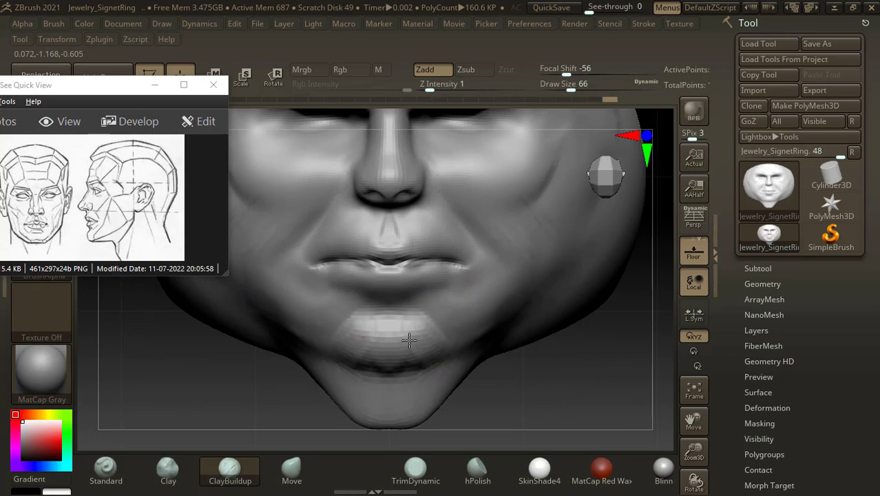
pyautogui.keyDown('shift'); pyautogui.moveTo(371, 329); pyautogui.dragTo(408, 343); pyautogui.keyUp('shift')
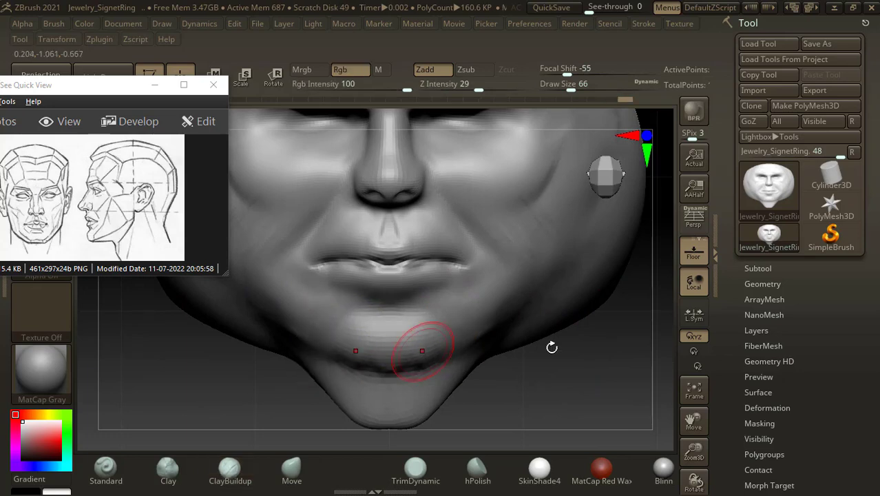
# - Carve the brow creases and refine the area around the eyes with the ClayBuildup brush at a Draw Size of 54
pyautogui.moveTo(552, 347)
pyautogui.keyDown('alt'); pyautogui.mouseDown()
pyautogui.moveTo(567, 317)
pyautogui.moveTo(603, 375)
pyautogui.mouseUp(); pyautogui.keyUp('alt')
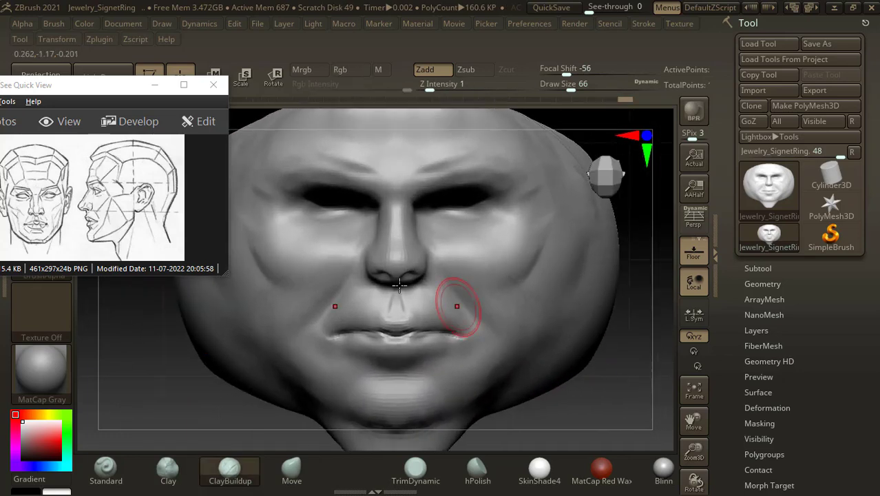
pyautogui.press('[')
pyautogui.press('[')
pyautogui.keyDown('alt'); pyautogui.moveTo(348, 216); pyautogui.dragTo(348, 223); pyautogui.keyUp('alt')
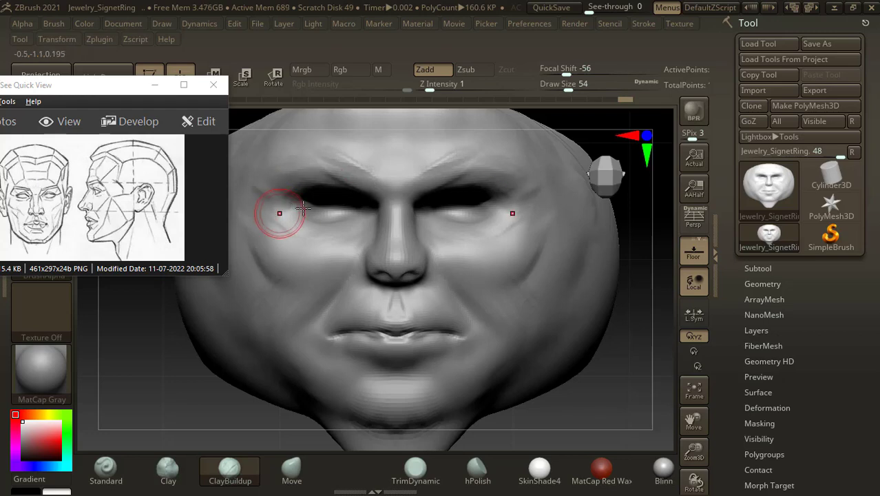
pyautogui.press('shift')
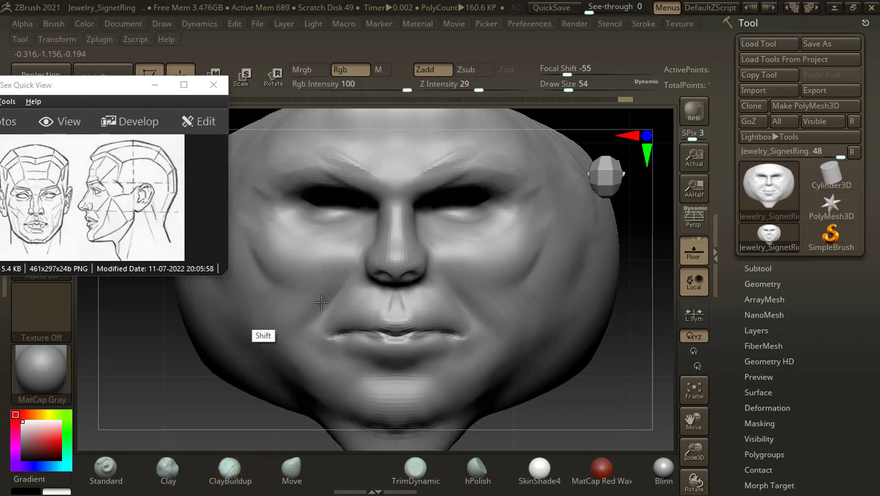
pyautogui.press('alt')
# - Carve the hollow below the cheekbone on the side of the face with the ClayBuildup brush at a Draw Size of 66
pyautogui.moveTo(598, 373)
pyautogui.mouseDown()
pyautogui.moveTo(599, 359)
pyautogui.moveTo(611, 359)
pyautogui.moveTo(620, 389)
pyautogui.moveTo(610, 383)
pyautogui.mouseUp()
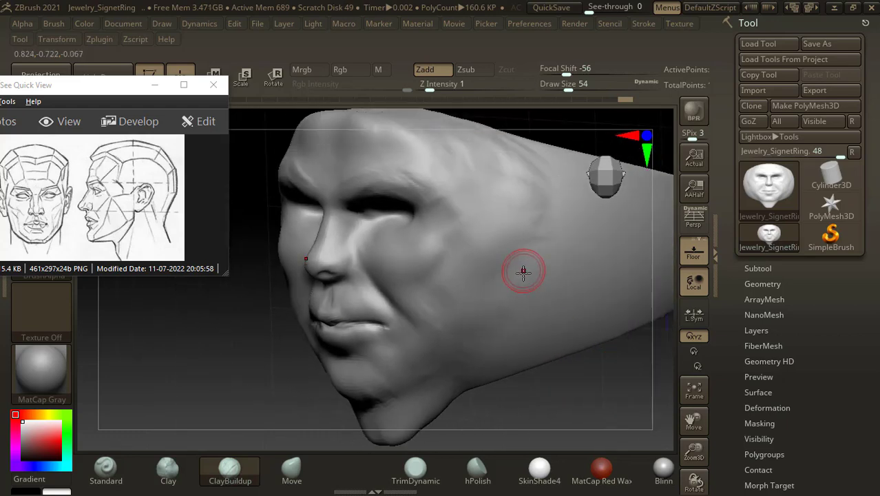
pyautogui.press(']')
pyautogui.moveTo(535, 227)
pyautogui.keyDown('alt'); pyautogui.mouseDown()
pyautogui.moveTo(518, 228)
pyautogui.moveTo(434, 283)
pyautogui.moveTo(479, 264)
pyautogui.moveTo(448, 288)
pyautogui.mouseUp(); pyautogui.keyUp('alt')
pyautogui.moveTo(485, 255)
pyautogui.keyDown('alt'); pyautogui.mouseDown()
pyautogui.moveTo(478, 242)
pyautogui.moveTo(451, 244)
pyautogui.mouseUp(); pyautogui.keyUp('alt')
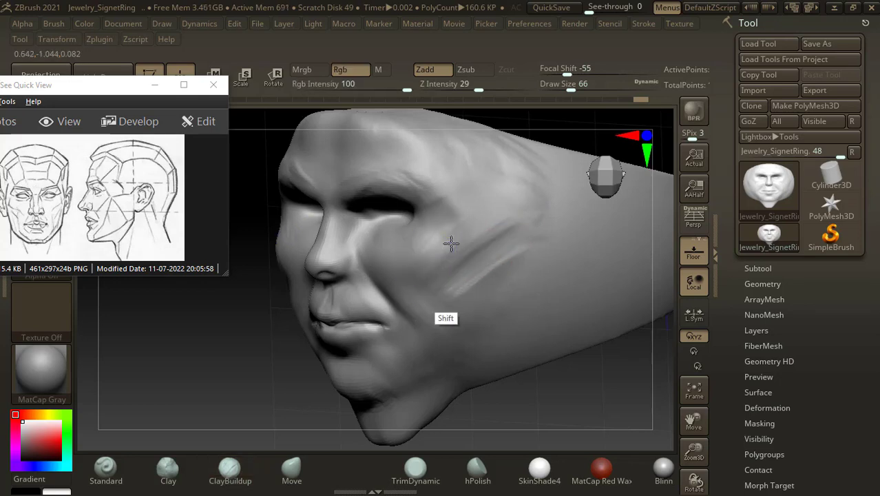
# - Carve the underside of the chin with the ClayBuildup brush at a Draw Size of 66 and smooth the chin
pyautogui.moveTo(590, 390); pyautogui.dragTo(474, 362)
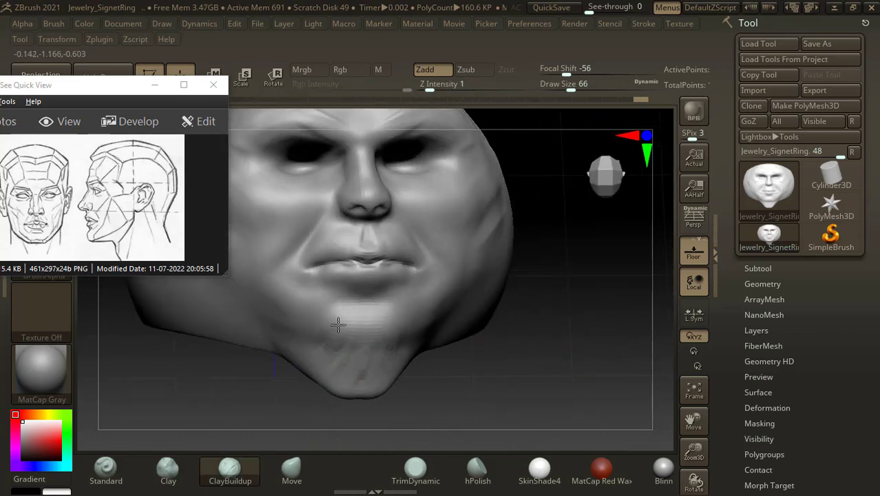
pyautogui.press('shift')
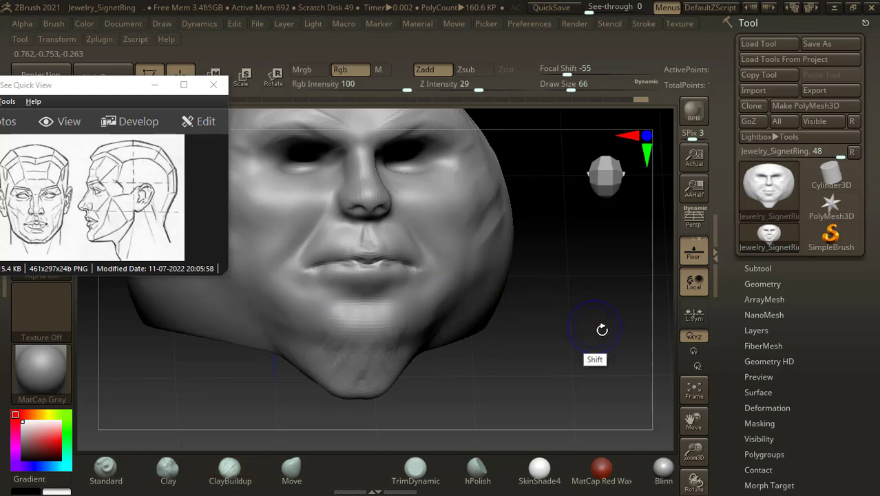
pyautogui.moveTo(603, 330)
pyautogui.keyDown('shift'); pyautogui.mouseDown()
pyautogui.moveTo(610, 329)
pyautogui.moveTo(603, 338)
pyautogui.moveTo(617, 352)
pyautogui.moveTo(600, 336)
pyautogui.moveTo(617, 367)
pyautogui.moveTo(611, 362)
pyautogui.mouseUp(); pyautogui.keyUp('shift')
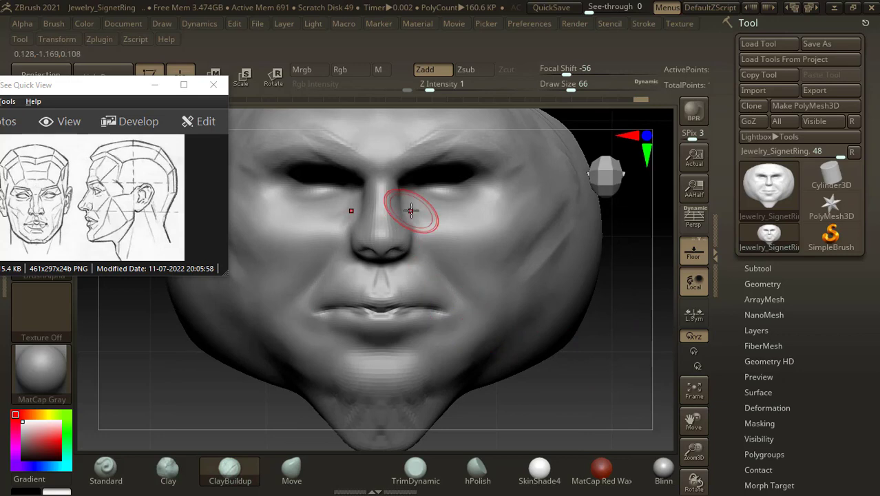
# - Refine the nose bridge, tip and sides with the ClayBuildup brush, reducing its Draw Size to 38
pyautogui.press('[')
pyautogui.press('[')
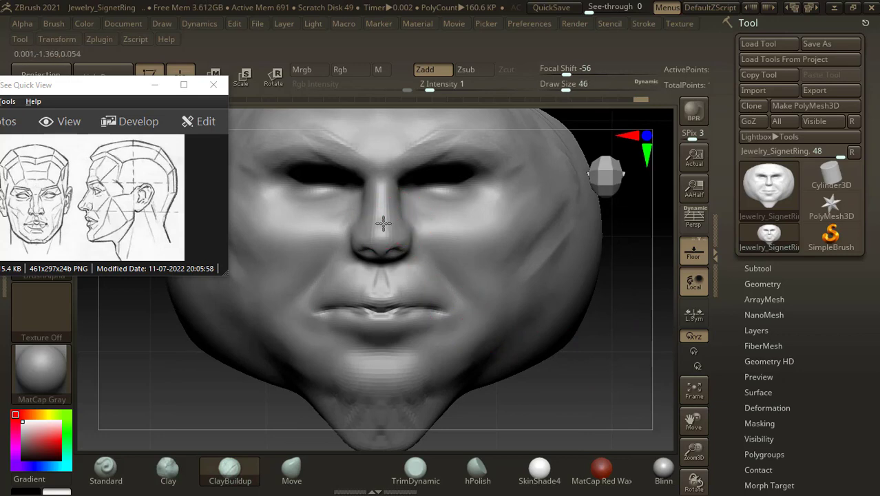
pyautogui.keyDown('alt'); pyautogui.moveTo(589, 333); pyautogui.dragTo(587, 348); pyautogui.keyUp('alt')
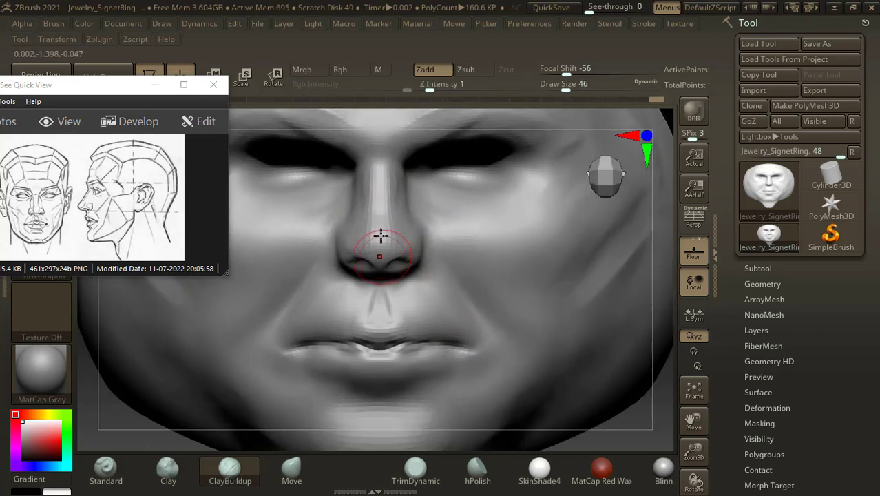
pyautogui.press('[')
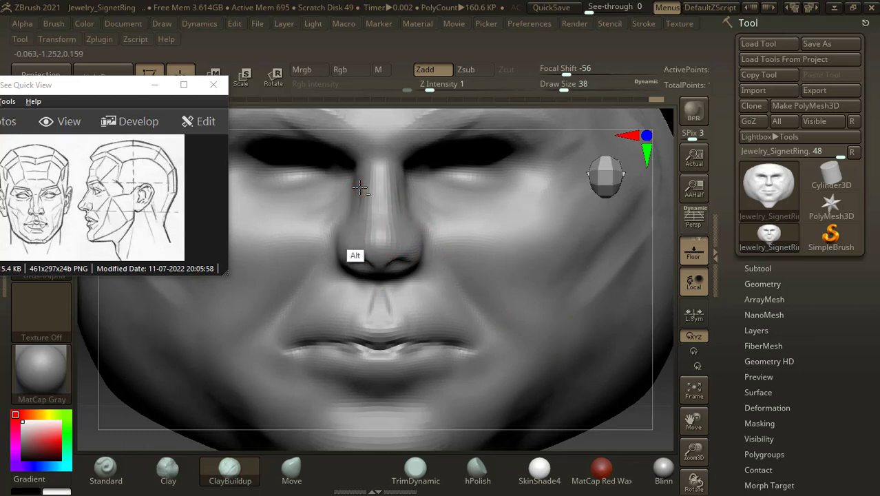
# - Carve the nostrils into the underside of the nose with the Standard brush at Focal Shift 64 and Draw Size 30
pyautogui.click(104, 473)
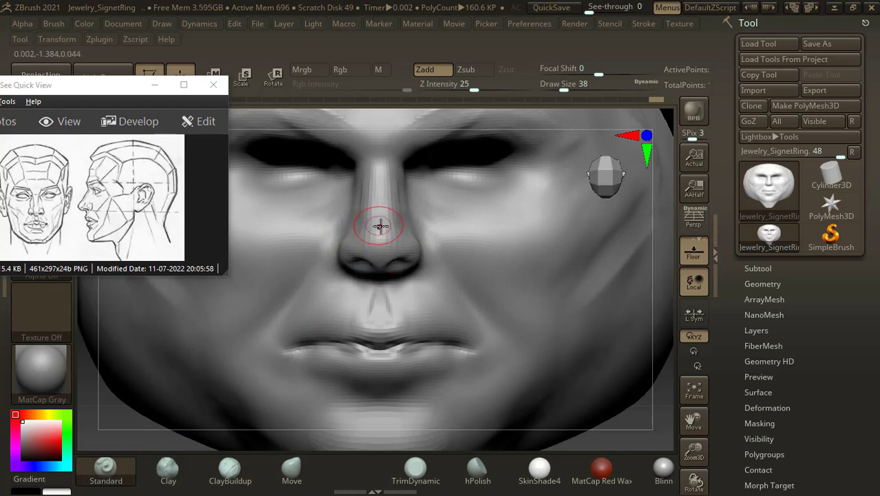
pyautogui.press('[')
pyautogui.moveTo(588, 69); pyautogui.dragTo(590, 68)
pyautogui.moveTo(661, 418); pyautogui.dragTo(668, 395)
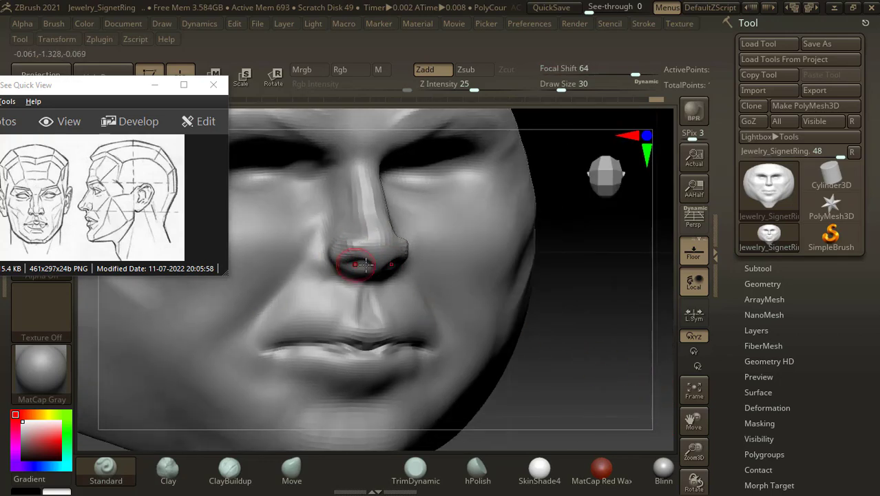
pyautogui.moveTo(591, 334); pyautogui.dragTo(527, 308)
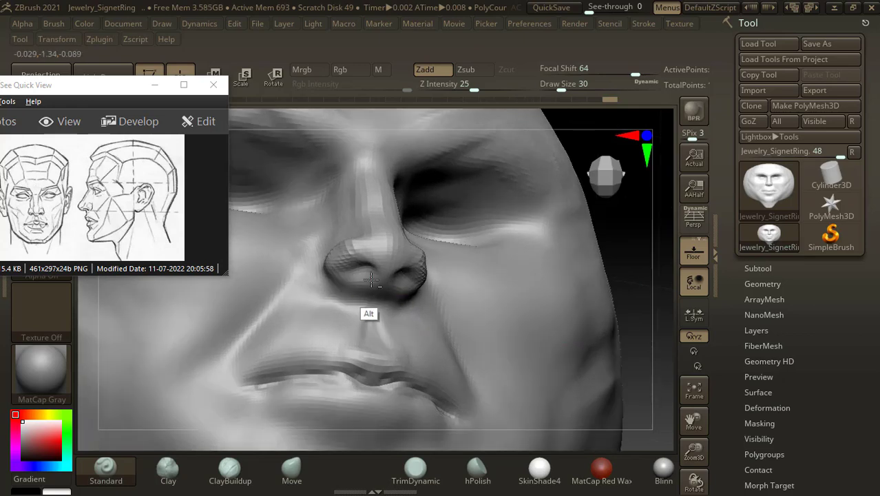
pyautogui.moveTo(357, 288)
pyautogui.keyDown('alt'); pyautogui.mouseDown()
pyautogui.moveTo(346, 290)
pyautogui.moveTo(350, 281)
pyautogui.mouseUp(); pyautogui.keyUp('alt')
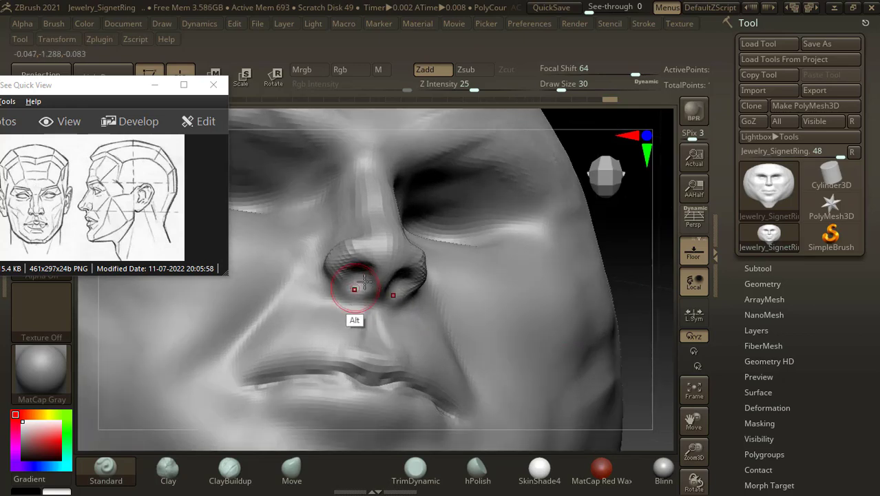
# - Smooth the side of the nose, the nostril wing and the adjoining cheek at a Draw Size of 42
pyautogui.moveTo(647, 255); pyautogui.dragTo(430, 285)
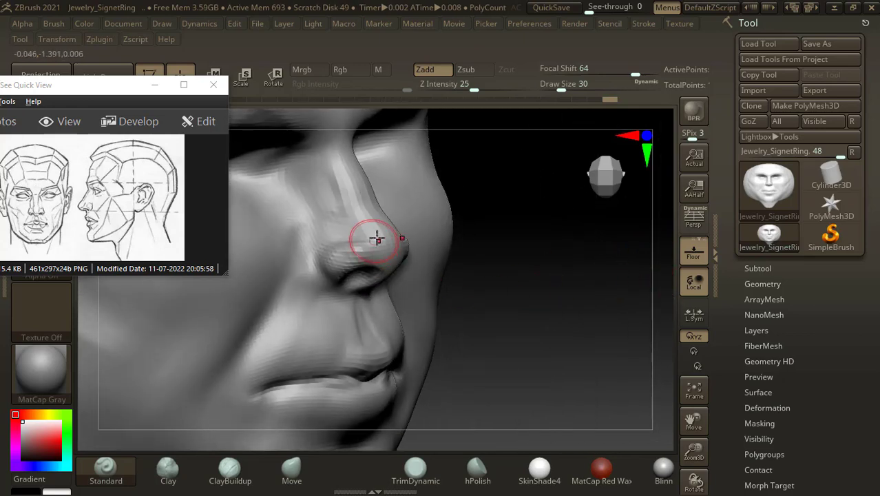
pyautogui.press(']')
pyautogui.press(']')
pyautogui.press(']')
pyautogui.keyDown('shift'); pyautogui.moveTo(366, 242); pyautogui.dragTo(322, 258); pyautogui.keyUp('shift')
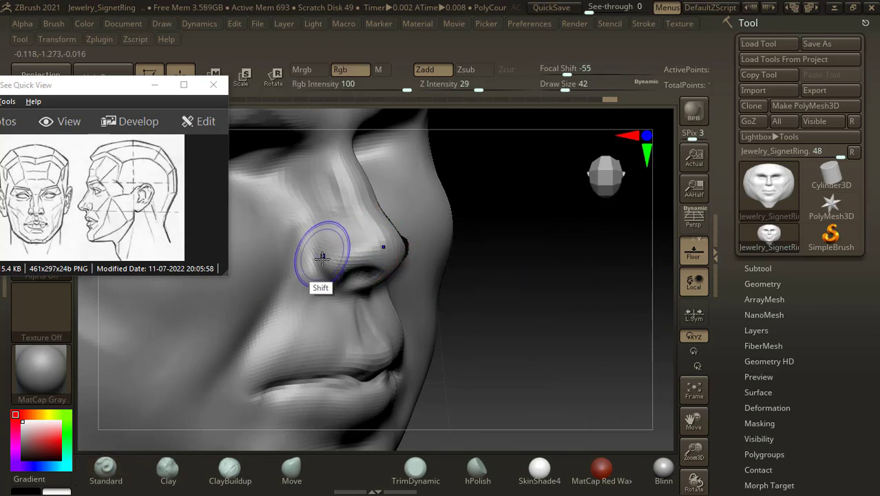
pyautogui.keyDown('shift'); pyautogui.moveTo(326, 289); pyautogui.dragTo(324, 294); pyautogui.keyUp('shift')
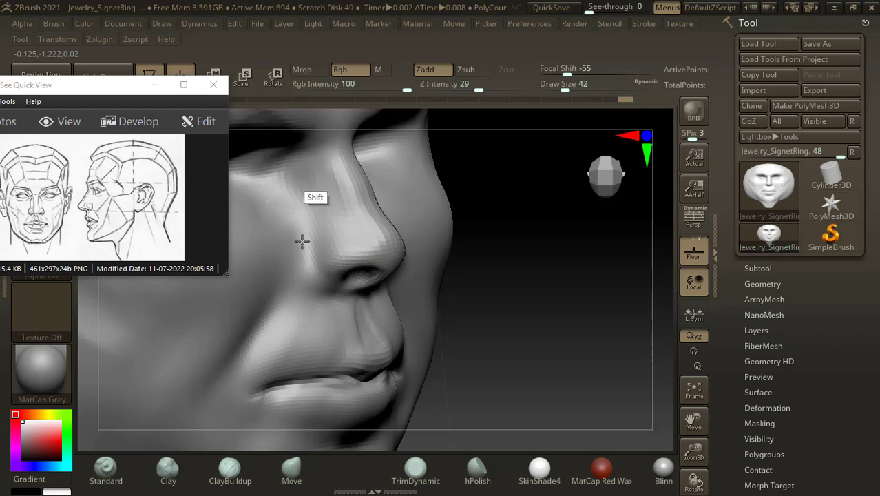
# - Deepen and shape the nostril openings with the Standard brush at a Draw Size of 22
pyautogui.moveTo(482, 259)
pyautogui.mouseDown()
pyautogui.moveTo(552, 256)
pyautogui.moveTo(452, 271)
pyautogui.mouseUp()
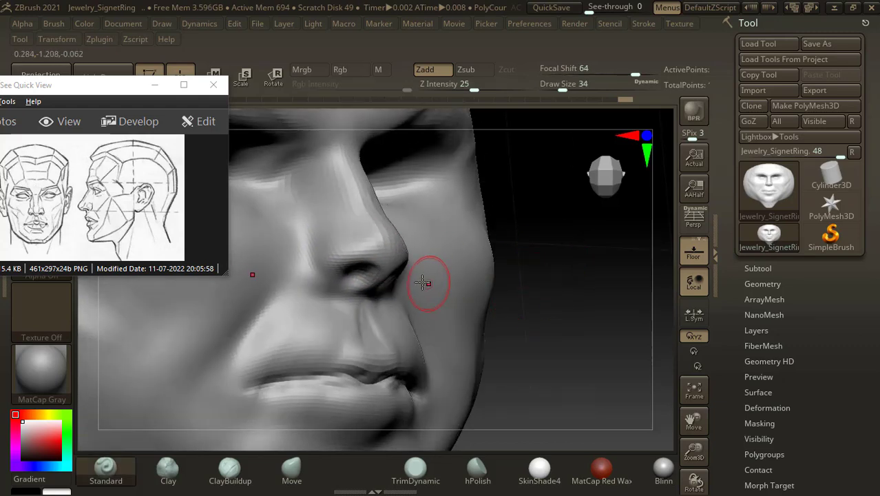
pyautogui.moveTo(466, 303); pyautogui.dragTo(491, 298)
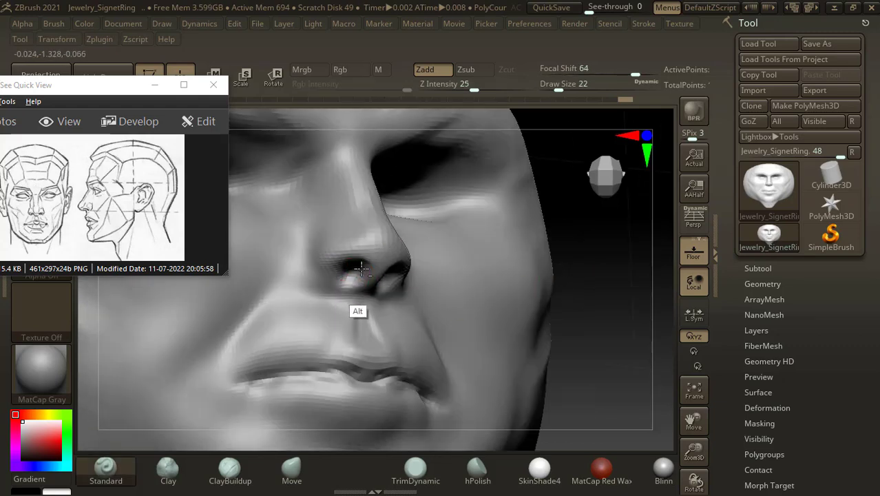
pyautogui.moveTo(360, 266)
pyautogui.keyDown('alt'); pyautogui.mouseDown()
pyautogui.moveTo(339, 296)
pyautogui.moveTo(349, 329)
pyautogui.moveTo(315, 275)
pyautogui.mouseUp(); pyautogui.keyUp('alt')
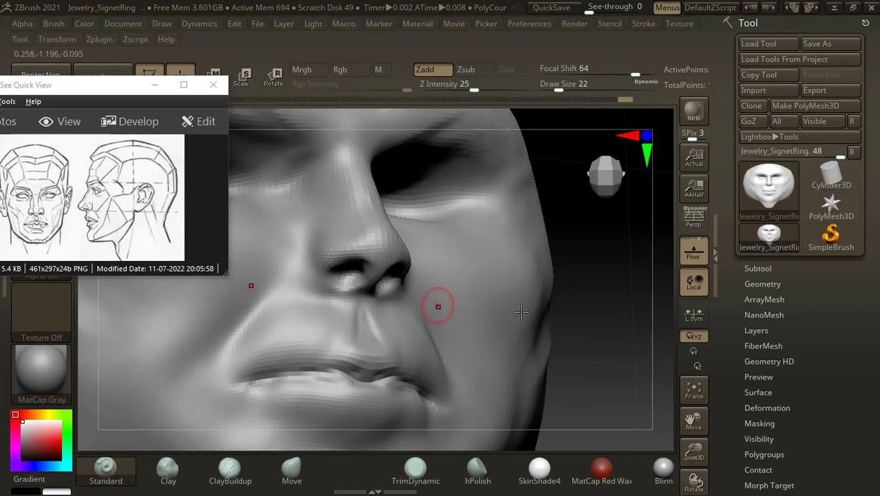
pyautogui.moveTo(619, 359); pyautogui.dragTo(591, 366)
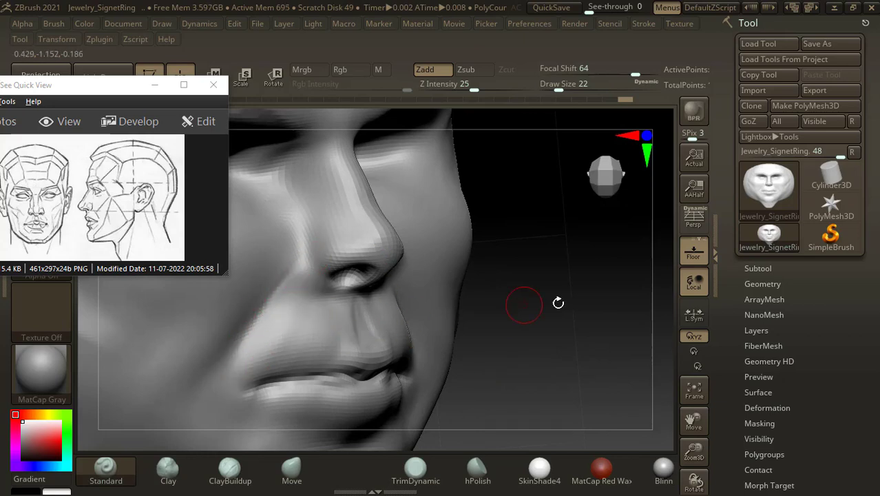
# - Carve the creases from beside the nose around the mouth corners to the chin with the Standard brush at Draw Size 22
pyautogui.keyDown('alt'); pyautogui.moveTo(521, 304); pyautogui.dragTo(579, 197); pyautogui.keyUp('alt')
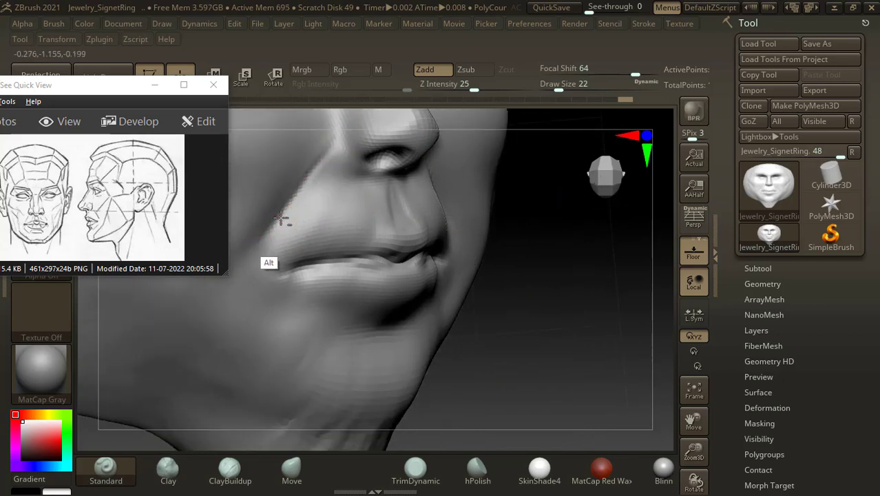
pyautogui.moveTo(389, 321)
pyautogui.keyDown('alt'); pyautogui.mouseDown()
pyautogui.moveTo(360, 316)
pyautogui.moveTo(284, 336)
pyautogui.moveTo(256, 316)
pyautogui.mouseUp(); pyautogui.keyUp('alt')
pyautogui.moveTo(600, 307); pyautogui.dragTo(517, 311)
pyautogui.moveTo(419, 301)
pyautogui.keyDown('alt'); pyautogui.mouseDown()
pyautogui.moveTo(361, 303)
pyautogui.moveTo(395, 310)
pyautogui.mouseUp(); pyautogui.keyUp('alt')
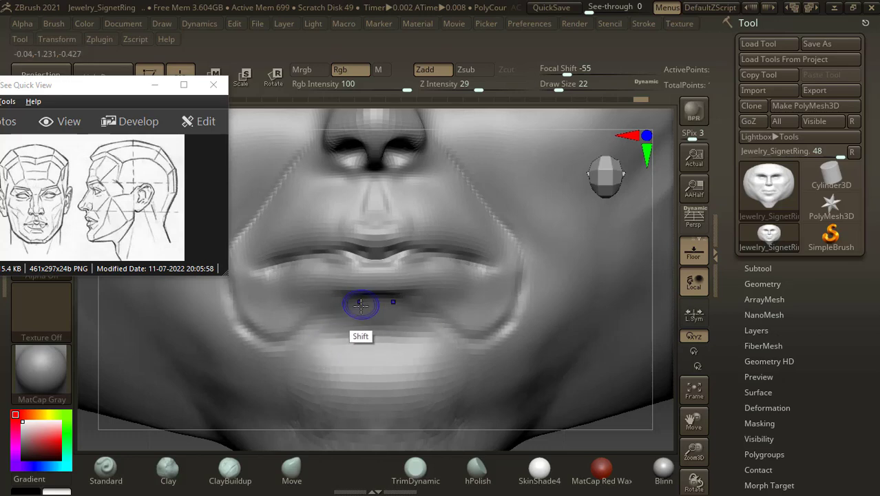
# - Define the lower lip's edge and the parting line between the lips with the Standard brush, reducing its Draw Size to 10
pyautogui.moveTo(276, 285)
pyautogui.keyDown('alt'); pyautogui.mouseDown()
pyautogui.moveTo(263, 280)
pyautogui.moveTo(325, 292)
pyautogui.mouseUp(); pyautogui.keyUp('alt')
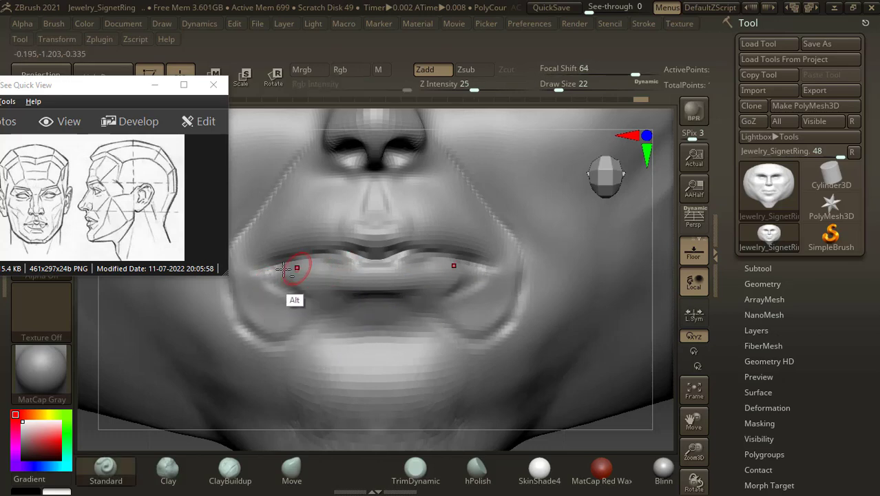
pyautogui.keyDown('alt'); pyautogui.moveTo(294, 260); pyautogui.dragTo(409, 262); pyautogui.keyUp('alt')
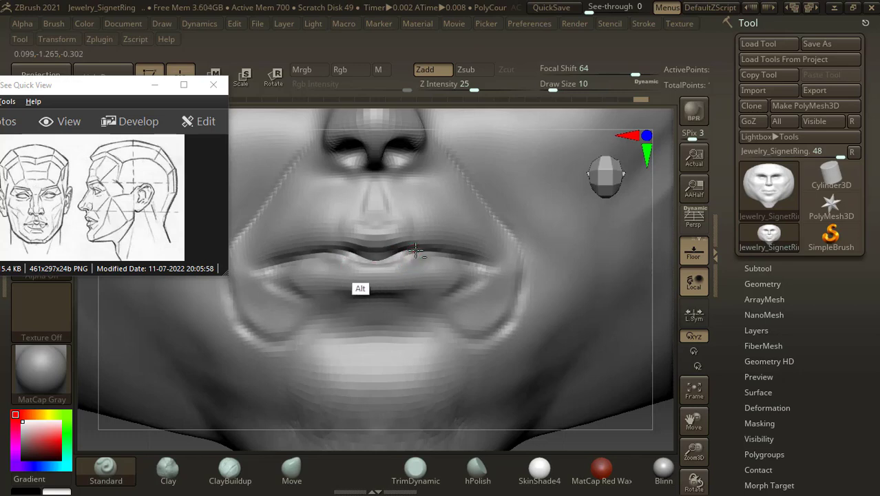
pyautogui.moveTo(301, 263); pyautogui.dragTo(334, 262)
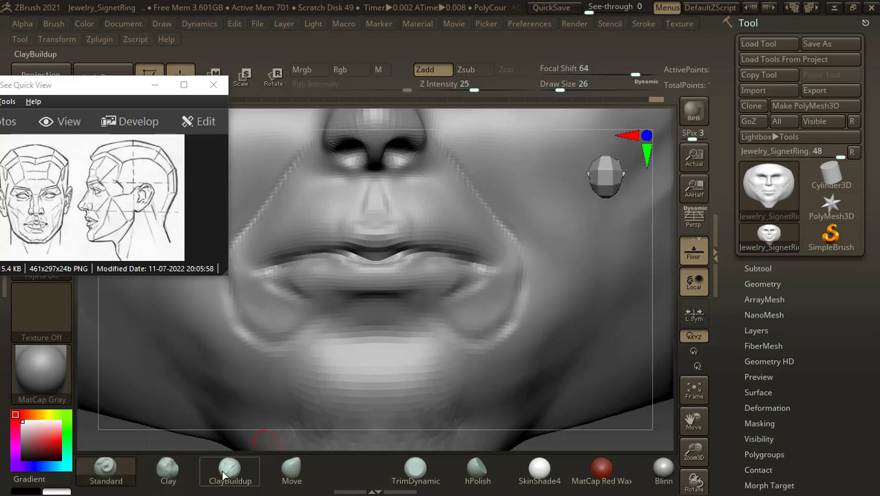
pyautogui.press(']')
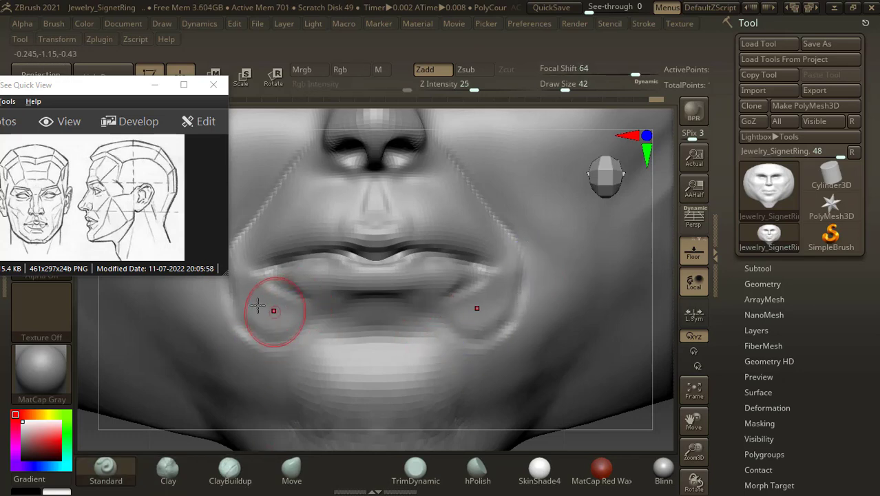
pyautogui.moveTo(252, 301)
pyautogui.mouseDown()
pyautogui.moveTo(281, 303)
pyautogui.moveTo(292, 317)
pyautogui.moveTo(285, 310)
pyautogui.mouseUp()
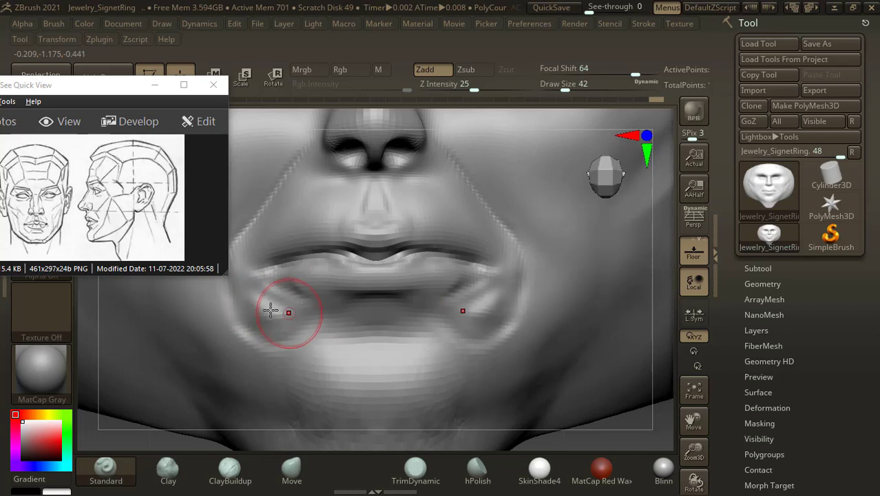
pyautogui.hotkey('ctrl', 'z')
# - Smooth the area above the upper lip, and build up and smooth both lips with the Standard brush at Draw Size 26
pyautogui.press('f')
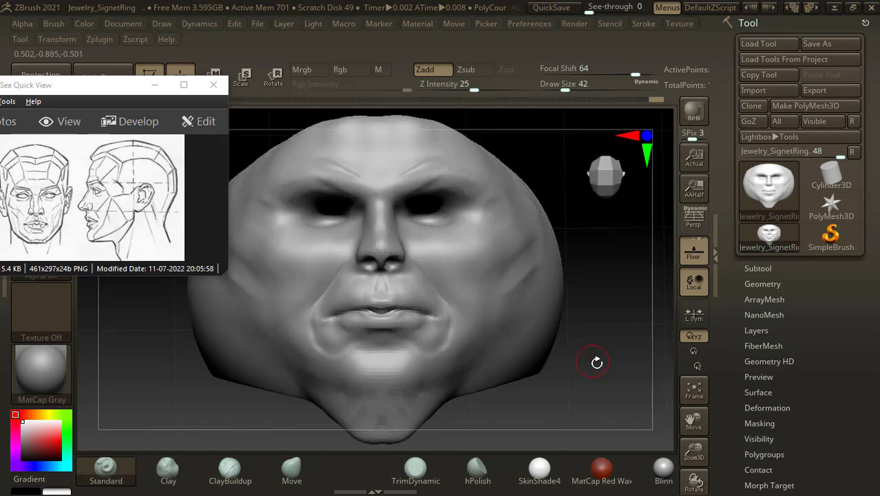
pyautogui.keyDown('alt'); pyautogui.moveTo(619, 383); pyautogui.dragTo(612, 331); pyautogui.keyUp('alt')
pyautogui.moveTo(374, 285)
pyautogui.keyDown('shift'); pyautogui.mouseDown()
pyautogui.moveTo(387, 275)
pyautogui.moveTo(379, 304)
pyautogui.moveTo(392, 305)
pyautogui.mouseUp(); pyautogui.keyUp('shift')
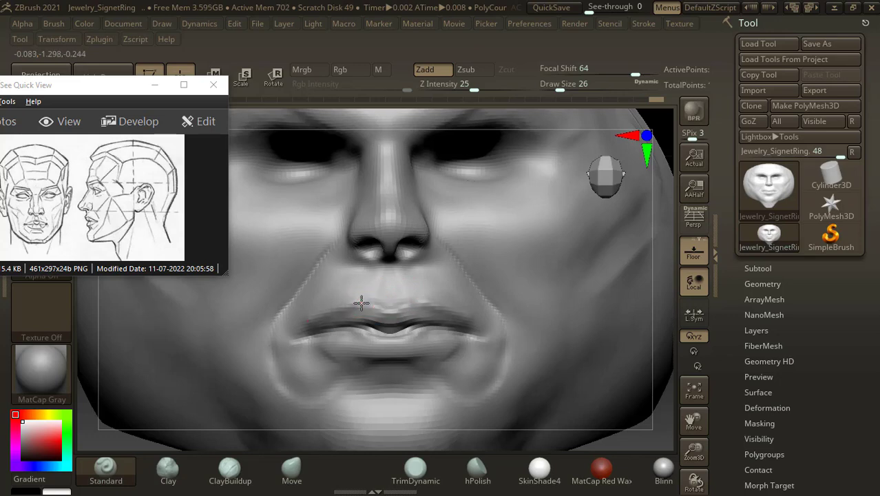
pyautogui.moveTo(327, 309); pyautogui.dragTo(366, 307)
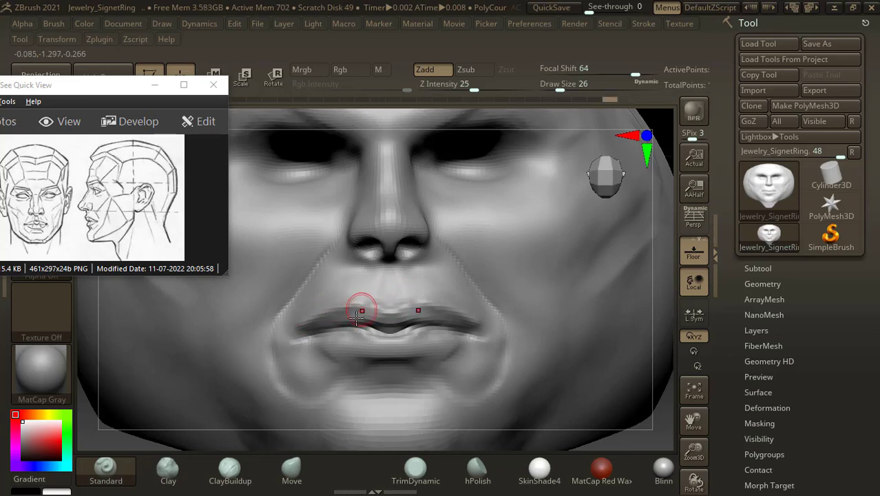
pyautogui.moveTo(313, 333)
pyautogui.mouseDown()
pyautogui.moveTo(302, 343)
pyautogui.moveTo(449, 351)
pyautogui.mouseUp()
pyautogui.moveTo(350, 344)
pyautogui.keyDown('shift'); pyautogui.mouseDown()
pyautogui.moveTo(413, 332)
pyautogui.moveTo(372, 327)
pyautogui.moveTo(442, 331)
pyautogui.mouseUp(); pyautogui.keyUp('shift')
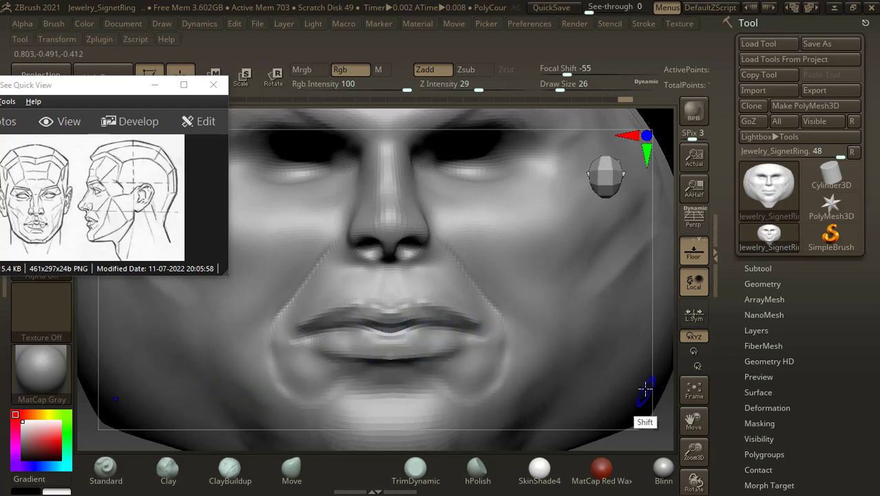
pyautogui.hotkey('shift', 'f')
pyautogui.hotkey('shift', 'f')
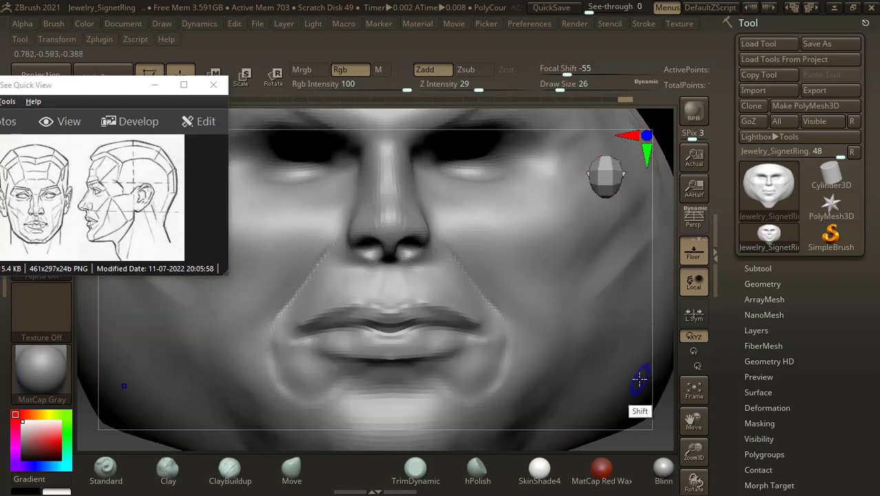
# - Insert a Sphere3D as a new subtool below the Jewelry_SignetRing subtool
pyautogui.press('f')
pyautogui.keyDown('alt'); pyautogui.moveTo(599, 356); pyautogui.dragTo(602, 344); pyautogui.keyUp('alt')
pyautogui.click(765, 267)
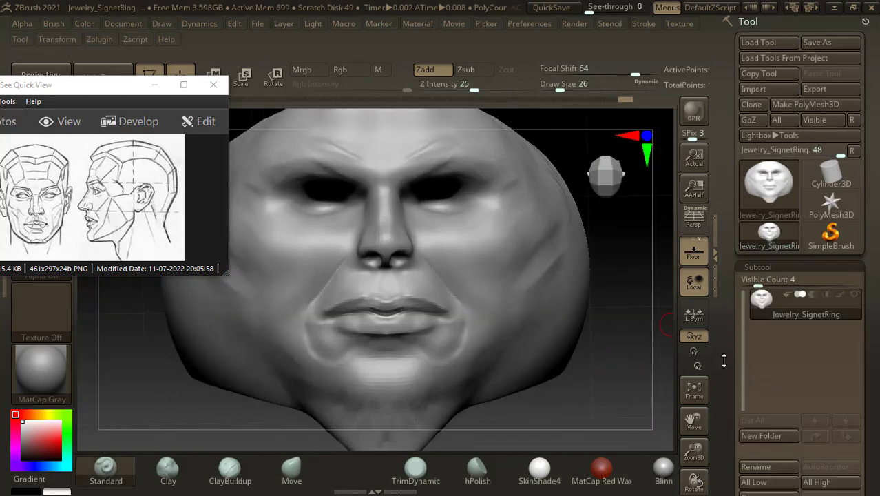
pyautogui.scroll(-5, 755, 296)
pyautogui.click(827, 309)
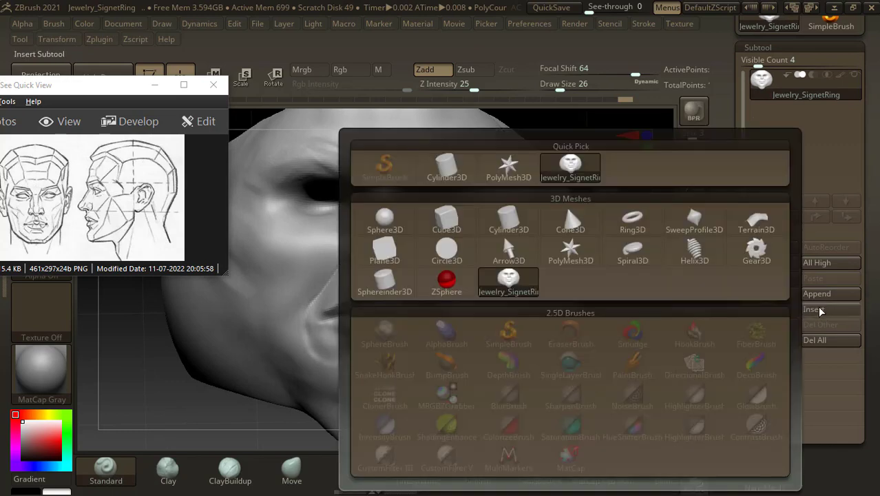
pyautogui.click(398, 228)
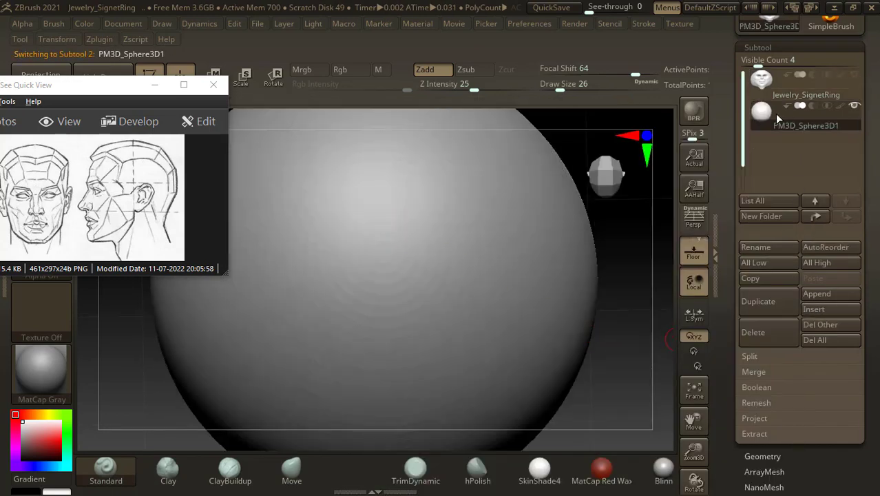
# - Minimize the reference image window and make the Jewelry_SignetRing subtool visible together with the sphere
pyautogui.moveTo(638, 337); pyautogui.dragTo(623, 336)
pyautogui.moveTo(272, 338)
pyautogui.mouseDown()
pyautogui.moveTo(253, 369)
pyautogui.moveTo(265, 353)
pyautogui.mouseUp()
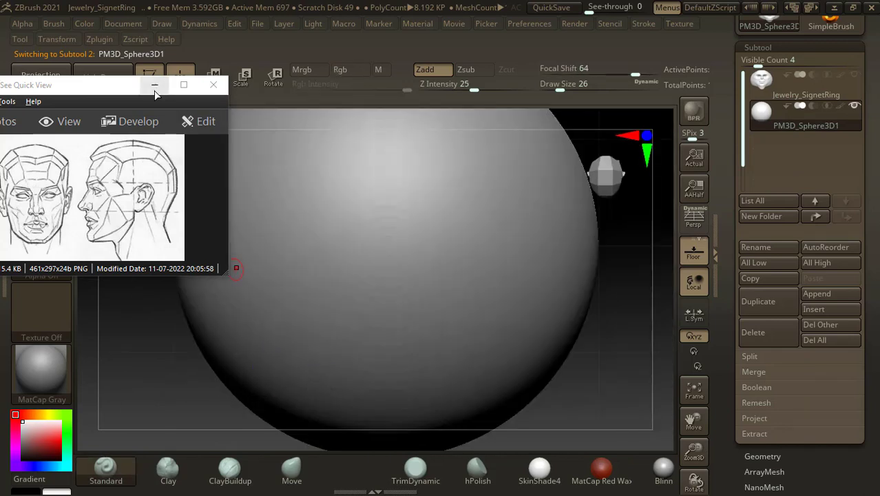
pyautogui.click(155, 90)
pyautogui.keyDown('alt'); pyautogui.moveTo(603, 371); pyautogui.dragTo(613, 323); pyautogui.keyUp('alt')
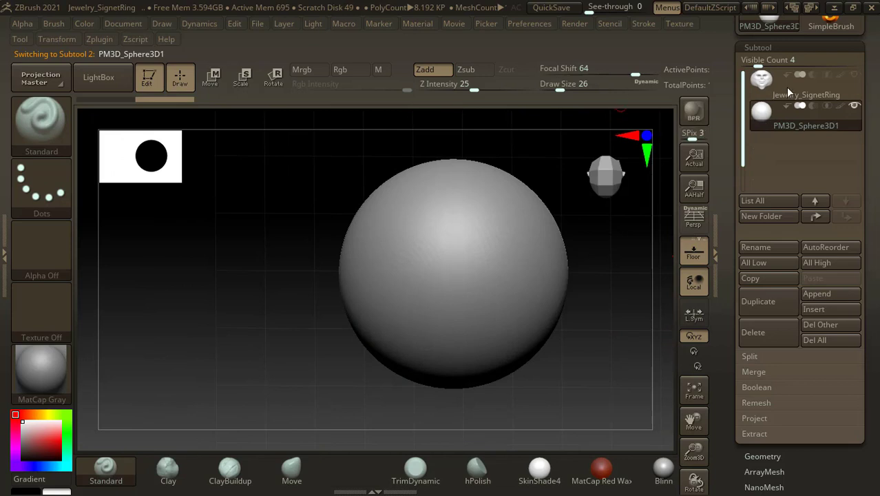
pyautogui.click(855, 74)
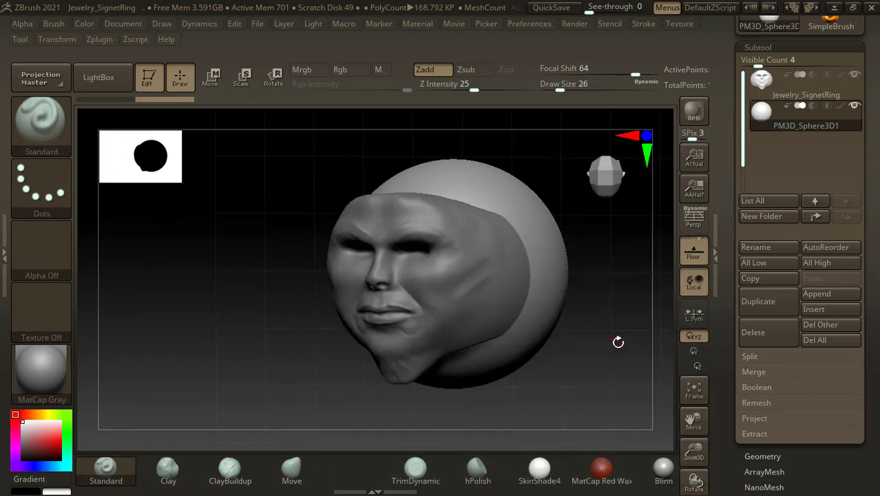
# - Scale the sphere down uniformly from a side view and move it forward in front of the face
pyautogui.keyDown('shift'); pyautogui.moveTo(618, 340); pyautogui.dragTo(308, 330); pyautogui.keyUp('shift')
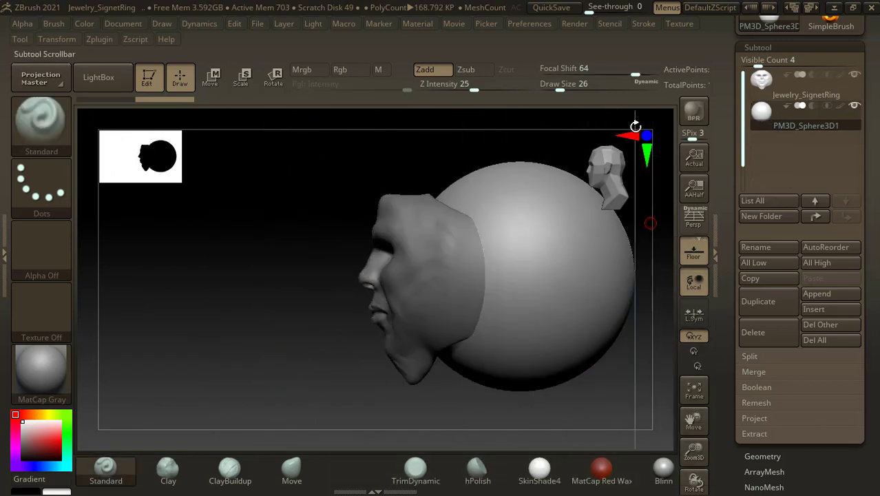
pyautogui.click(247, 84)
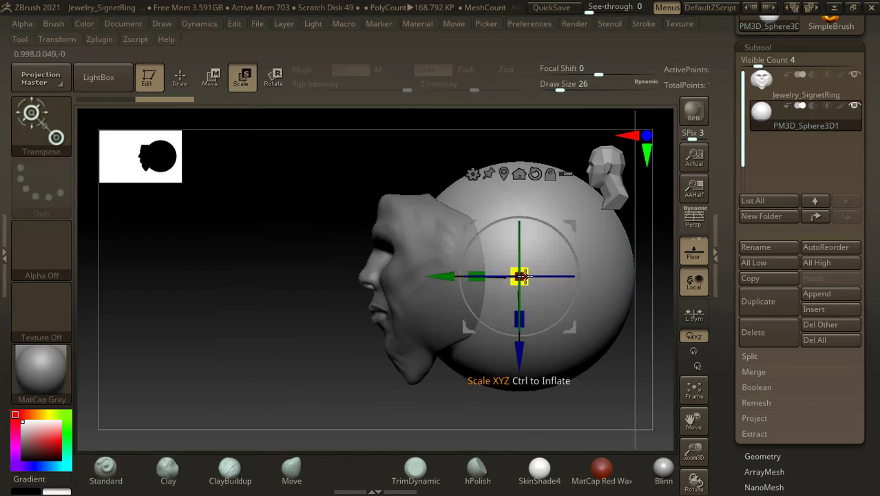
pyautogui.moveTo(518, 275)
pyautogui.mouseDown()
pyautogui.moveTo(527, 274)
pyautogui.moveTo(508, 277)
pyautogui.mouseUp()
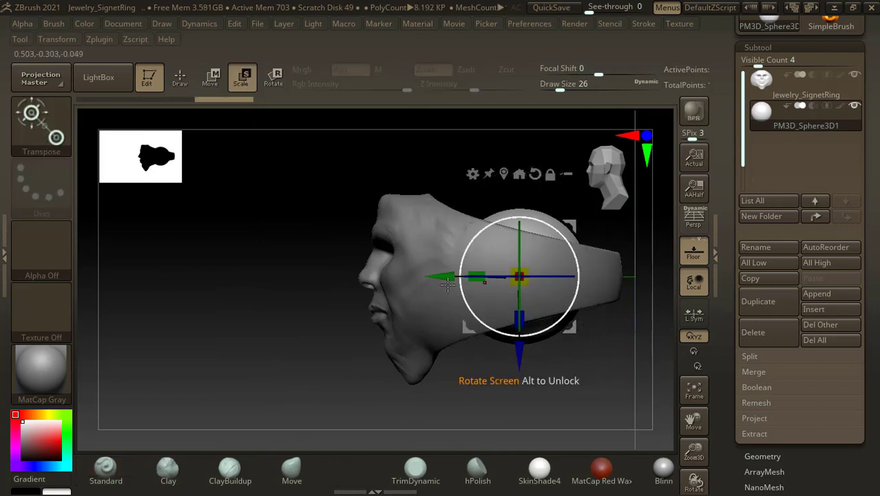
pyautogui.moveTo(441, 276); pyautogui.dragTo(325, 276)
# - Shrink the sphere to eyeball size and move it sideways and up over one eye socket in the front view
pyautogui.moveTo(240, 319); pyautogui.dragTo(473, 322)
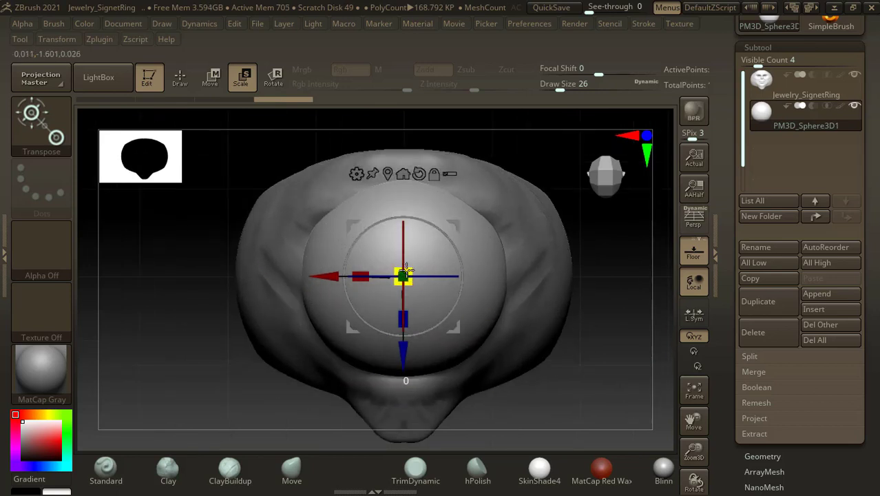
pyautogui.moveTo(402, 276); pyautogui.dragTo(405, 268)
pyautogui.moveTo(326, 275); pyautogui.dragTo(387, 276)
pyautogui.moveTo(463, 354); pyautogui.dragTo(463, 313)
pyautogui.moveTo(470, 227); pyautogui.dragTo(365, 237)
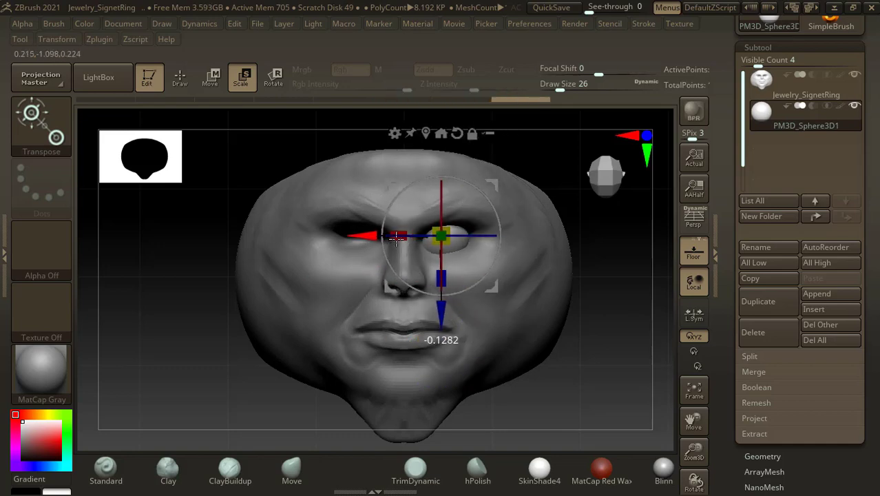
# - Adjust the eyeball sphere's depth in the eye socket from the side view
pyautogui.moveTo(587, 352); pyautogui.dragTo(526, 348)
pyautogui.keyDown('shift'); pyautogui.moveTo(277, 354); pyautogui.dragTo(312, 343); pyautogui.keyUp('shift')
pyautogui.moveTo(359, 234); pyautogui.dragTo(352, 235)
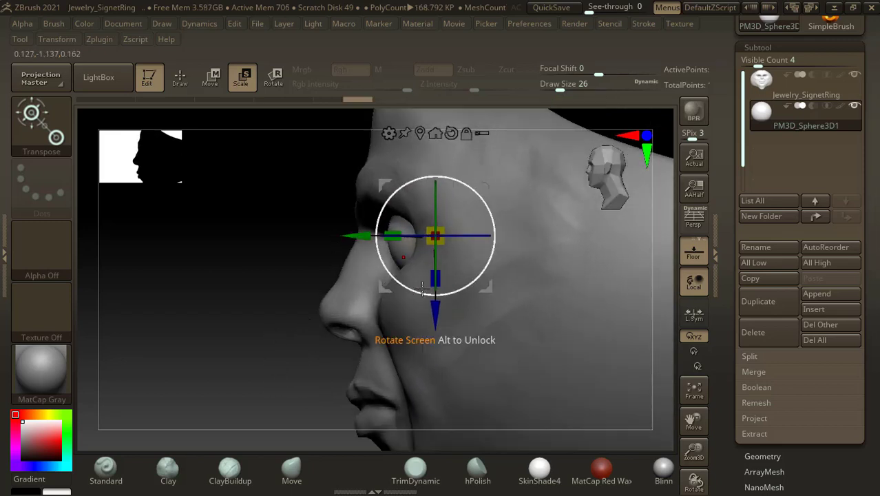
# - Nudge the eyeball sphere slightly up from the side view and outward in the eye socket from the front view
pyautogui.moveTo(438, 319); pyautogui.dragTo(433, 301)
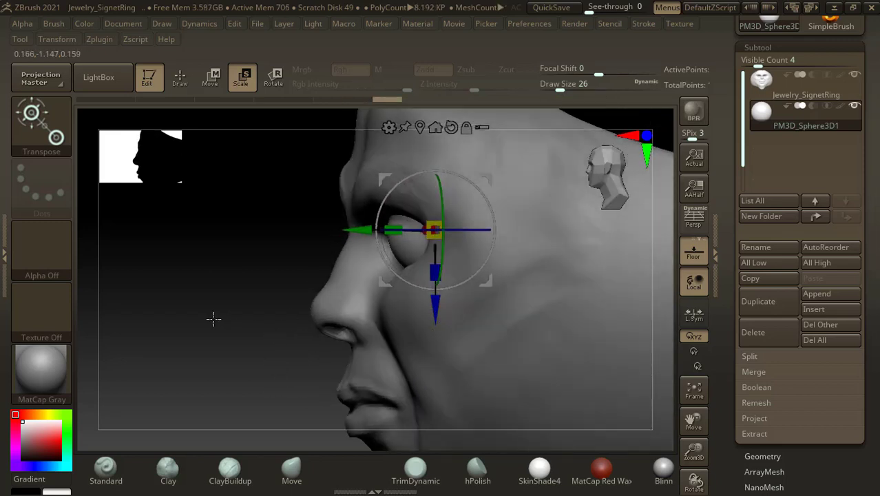
pyautogui.moveTo(212, 318); pyautogui.dragTo(416, 333)
pyautogui.press('f')
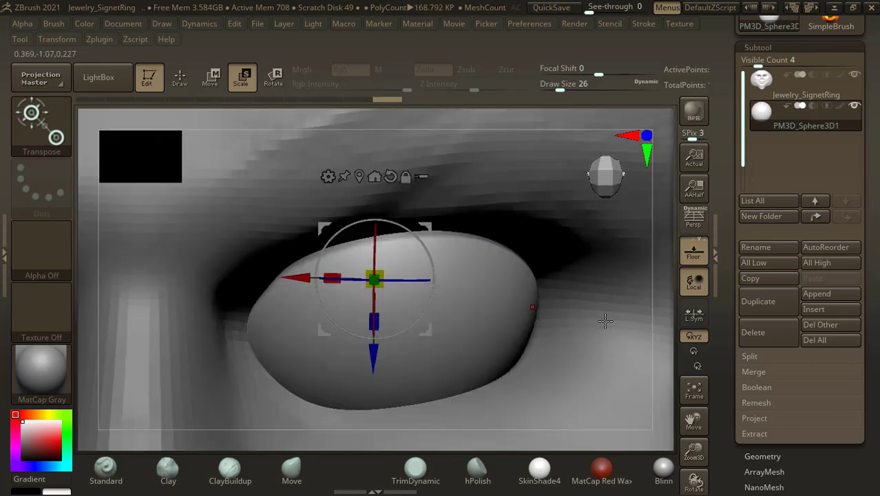
pyautogui.press('f')
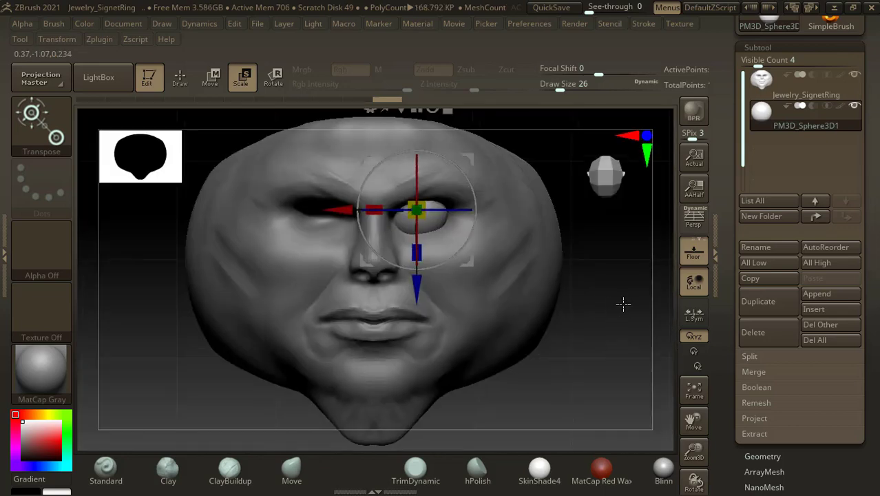
pyautogui.keyDown('alt'); pyautogui.moveTo(625, 303); pyautogui.dragTo(630, 293); pyautogui.keyUp('alt')
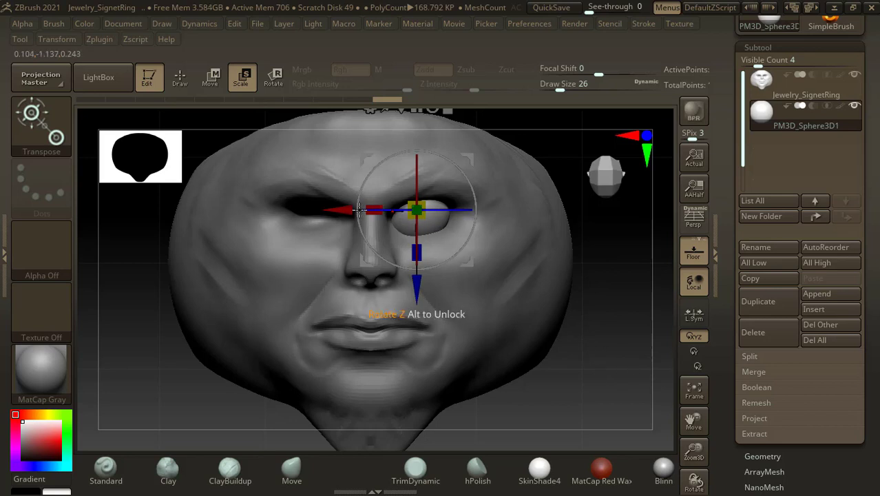
pyautogui.moveTo(333, 210); pyautogui.dragTo(348, 210)
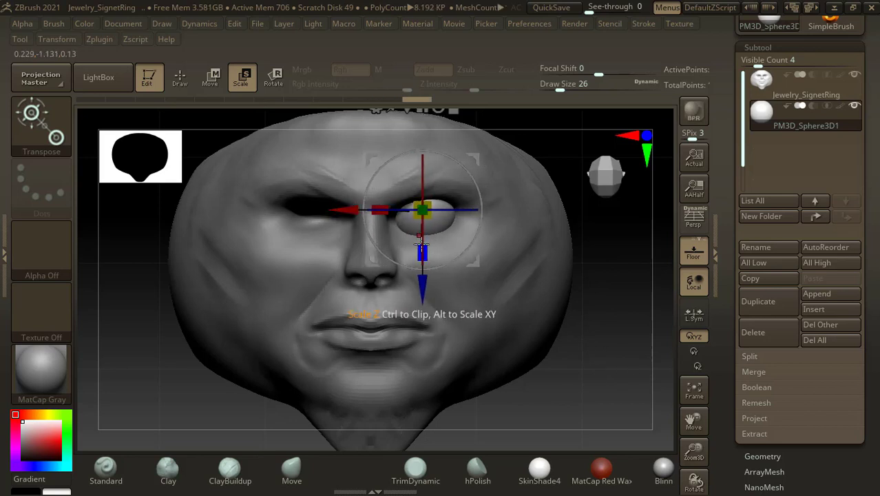
# - Scale the eyeball sphere down slightly and raise it a little within the eye socket
pyautogui.moveTo(428, 204); pyautogui.dragTo(428, 205)
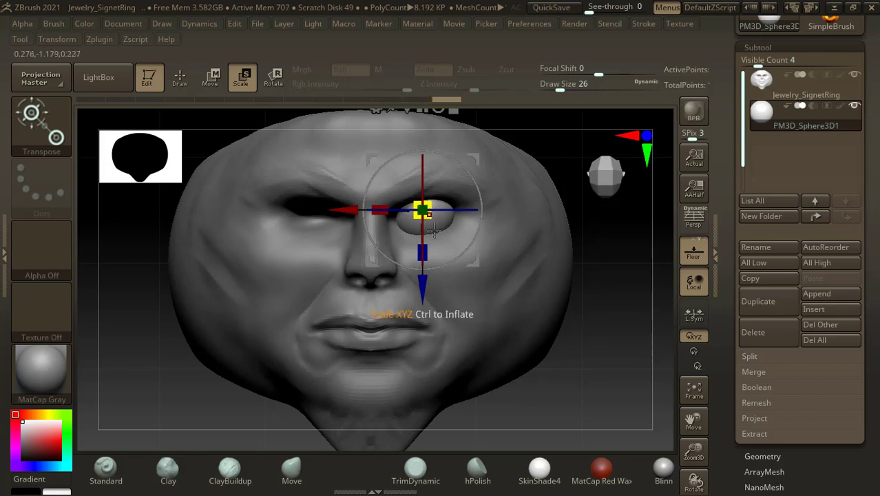
pyautogui.moveTo(425, 289); pyautogui.dragTo(422, 286)
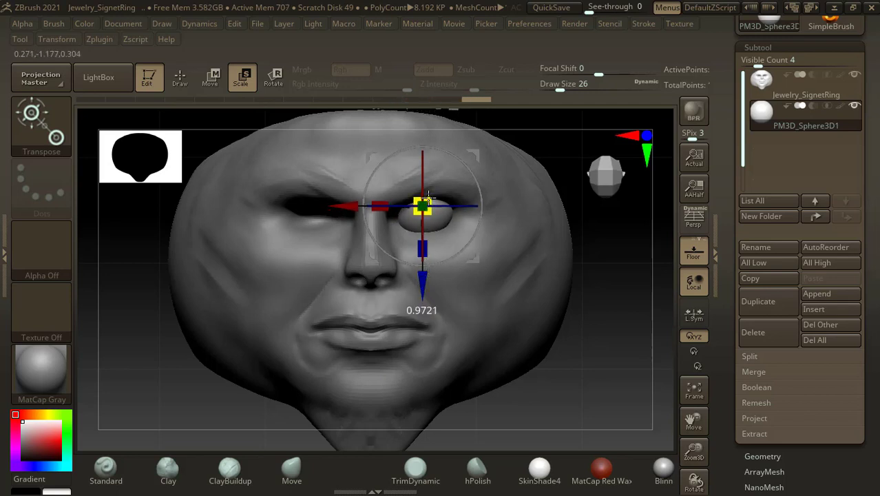
pyautogui.moveTo(428, 197); pyautogui.dragTo(428, 198)
pyautogui.moveTo(360, 206); pyautogui.dragTo(359, 206)
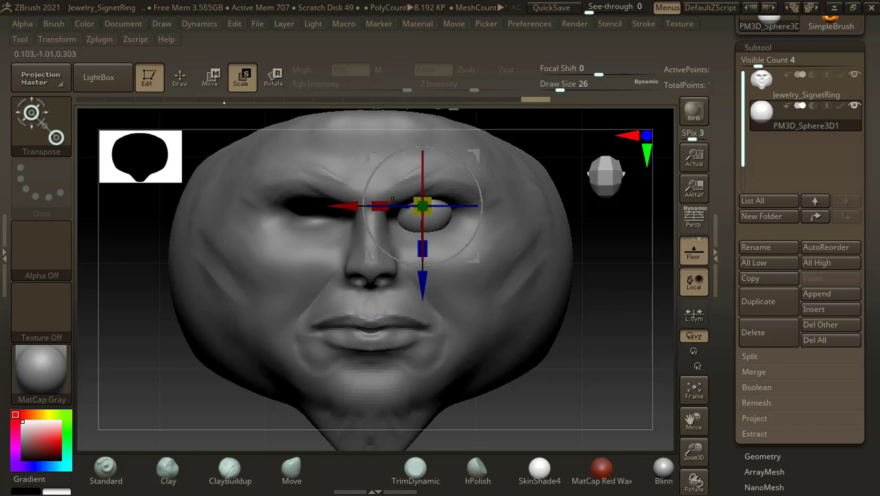
# - Duplicate the PM3D_Sphere3D1 subtool and mirror the copy into the opposite eye socket
pyautogui.press('q')
pyautogui.keyDown('alt'); pyautogui.click(517, 293); pyautogui.keyUp('alt')
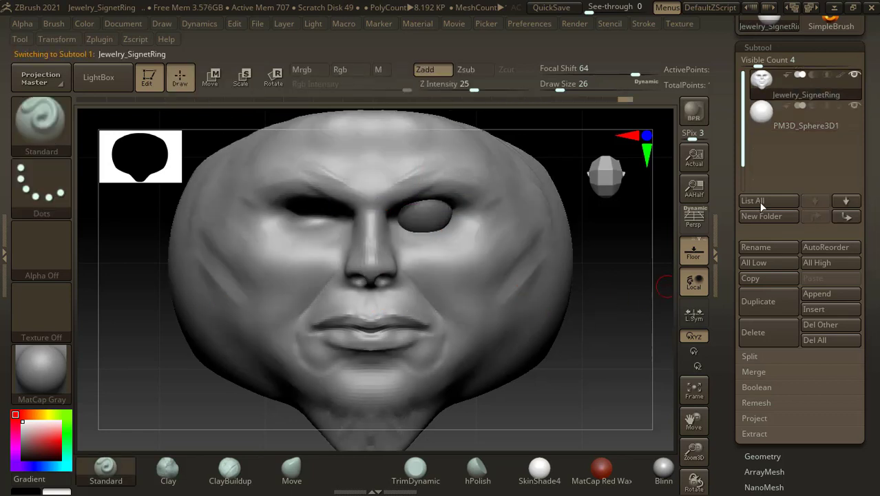
pyautogui.click(774, 118)
pyautogui.click(770, 310)
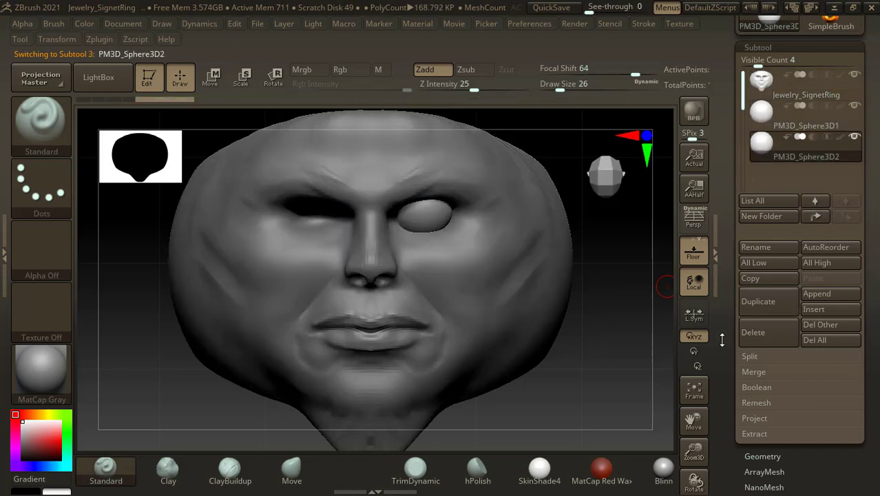
pyautogui.scroll(-5, 770, 310)
pyautogui.click(765, 301)
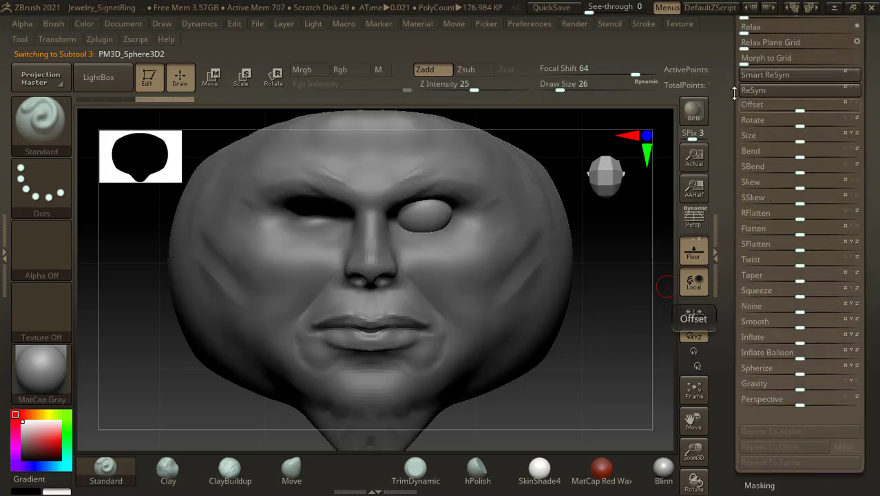
pyautogui.scroll(5, 744, 138)
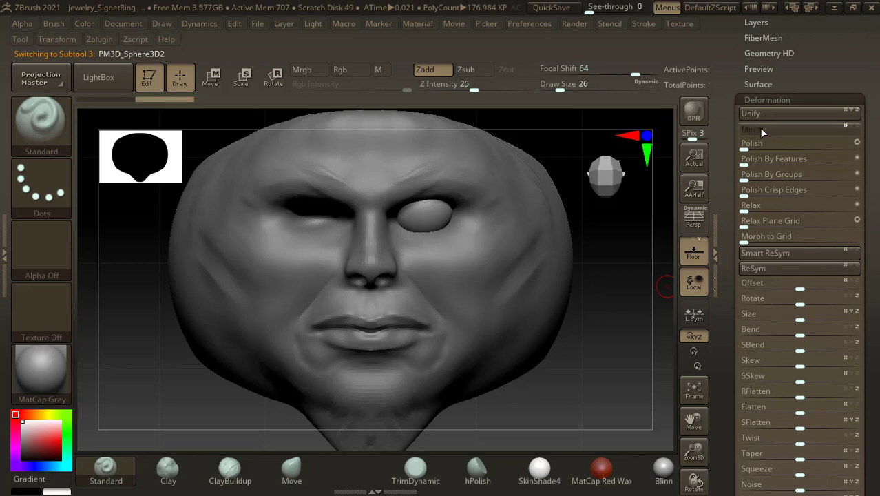
pyautogui.click(762, 130)
# - Make Jewelry_SignetRing the active subtool, choose the ClayBuildup brush and isolate a rectangular band of the mesh around both eyes
pyautogui.keyDown('alt'); pyautogui.click(471, 258); pyautogui.keyUp('alt')
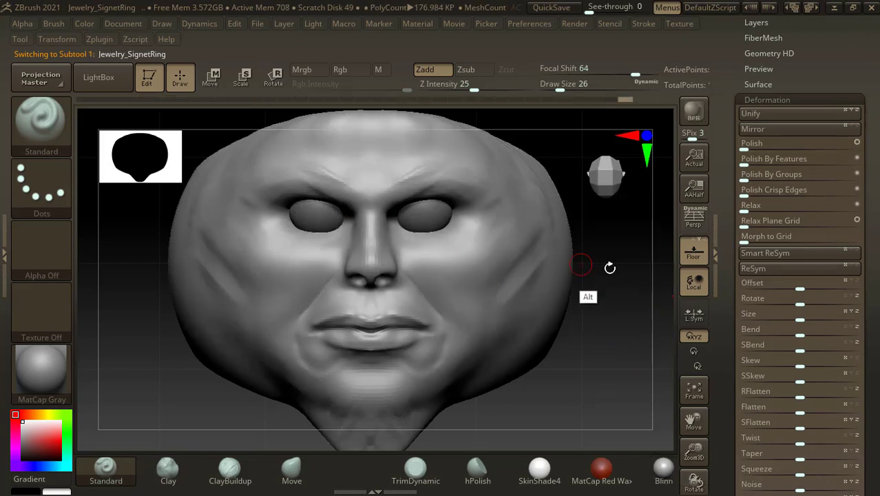
pyautogui.press('f')
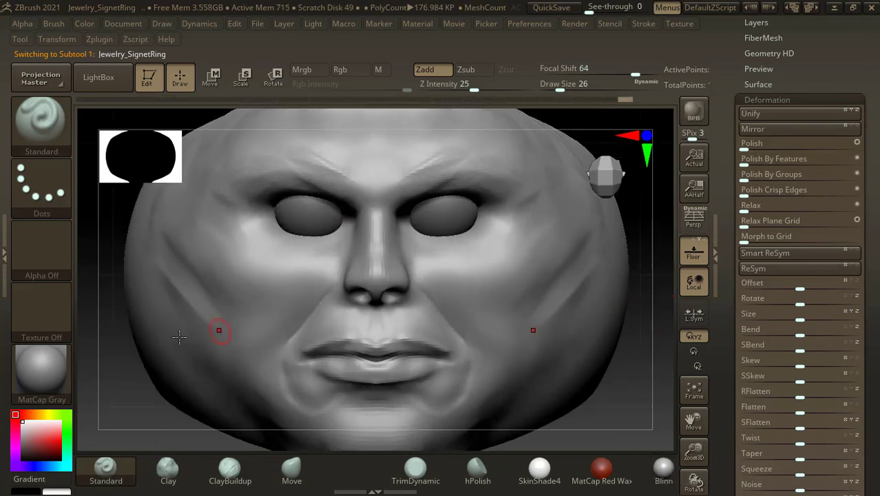
pyautogui.moveTo(156, 407); pyautogui.dragTo(180, 175)
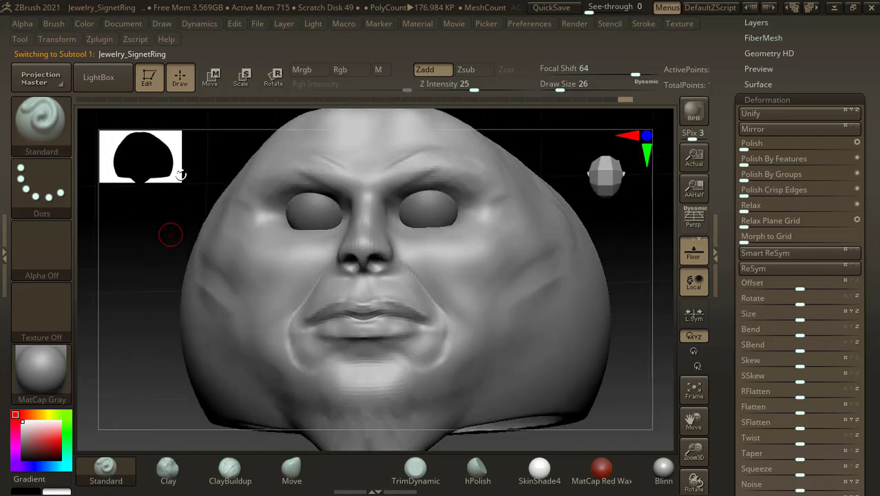
pyautogui.click(232, 470)
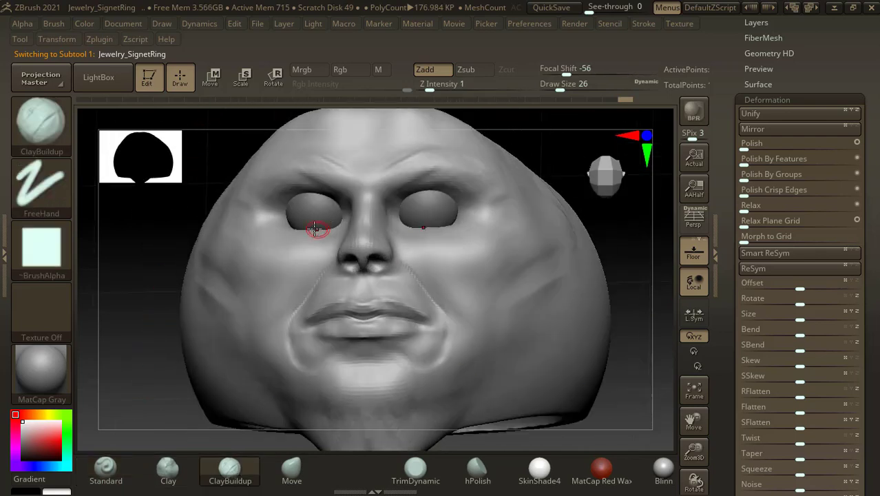
pyautogui.moveTo(123, 263); pyautogui.dragTo(130, 274)
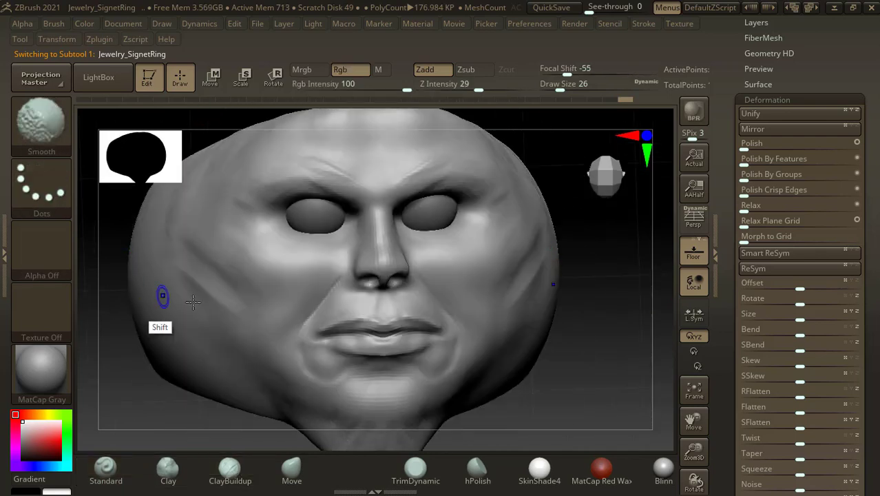
pyautogui.keyDown('shift'); pyautogui.moveTo(603, 300); pyautogui.dragTo(596, 296); pyautogui.keyUp('shift')
pyautogui.keyDown('ctrl'); pyautogui.keyDown('shift'); pyautogui.moveTo(241, 158); pyautogui.dragTo(502, 267); pyautogui.keyUp('shift'); pyautogui.keyUp('ctrl')
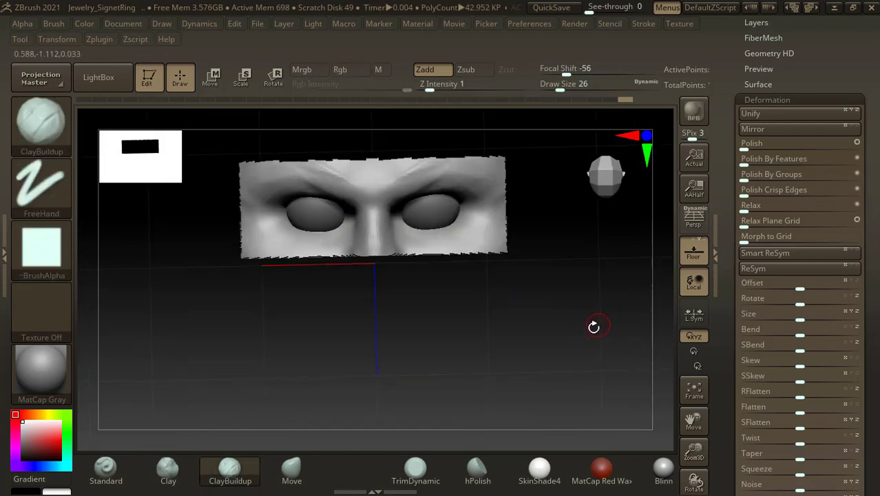
# - Hide the rear part of the ring band from a side view, keeping only the front strip of the face around the eyes
pyautogui.moveTo(593, 326); pyautogui.dragTo(589, 294)
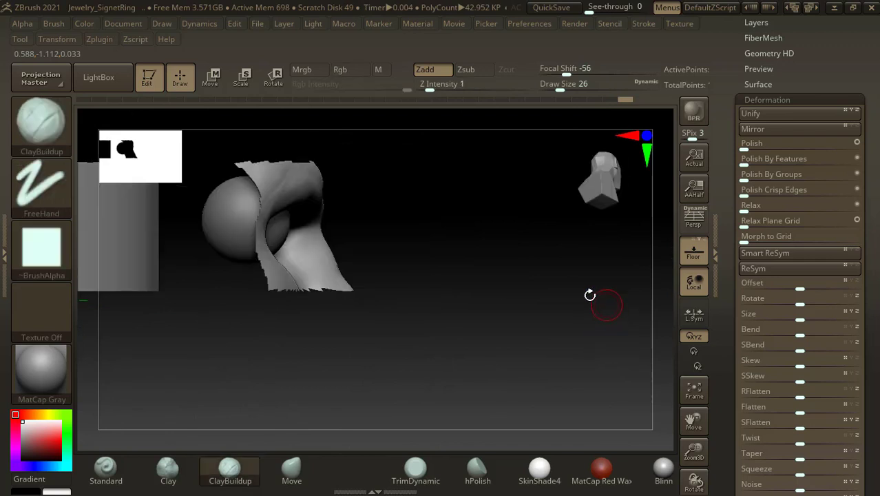
pyautogui.moveTo(529, 308)
pyautogui.keyDown('ctrl'); pyautogui.mouseDown(button='right')
pyautogui.moveTo(526, 272)
pyautogui.moveTo(427, 184)
pyautogui.mouseUp(button='right'); pyautogui.keyUp('ctrl')
pyautogui.keyDown('alt'); pyautogui.moveTo(372, 172); pyautogui.dragTo(454, 237, button='right'); pyautogui.keyUp('alt')
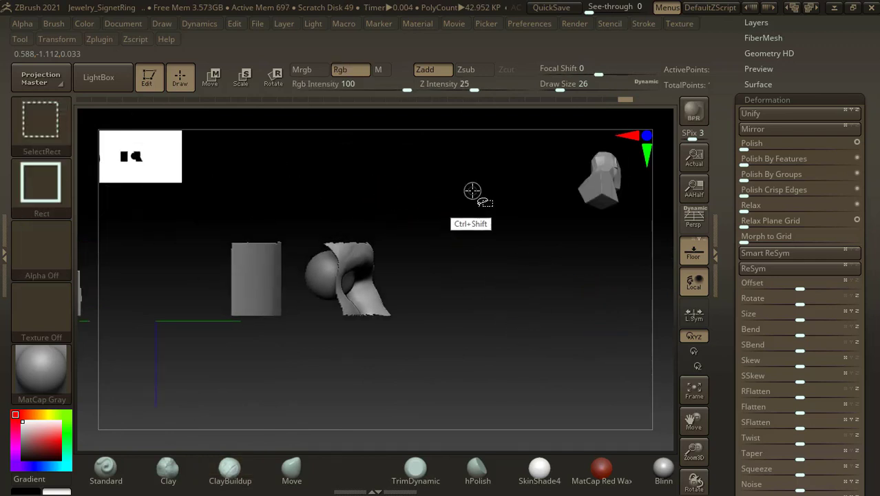
pyautogui.keyDown('ctrl'); pyautogui.keyDown('shift'); pyautogui.moveTo(472, 191); pyautogui.dragTo(281, 358); pyautogui.keyUp('shift'); pyautogui.keyUp('ctrl')
pyautogui.keyDown('ctrl'); pyautogui.keyDown('shift'); pyautogui.moveTo(480, 212); pyautogui.dragTo(290, 348); pyautogui.keyUp('shift'); pyautogui.keyUp('ctrl')
# - Build up the lower and upper eyelids around both eyeballs with the ClayBuildup brush
pyautogui.moveTo(491, 314)
pyautogui.mouseDown()
pyautogui.moveTo(519, 325)
pyautogui.moveTo(556, 362)
pyautogui.moveTo(580, 407)
pyautogui.moveTo(444, 349)
pyautogui.moveTo(429, 297)
pyautogui.mouseUp()
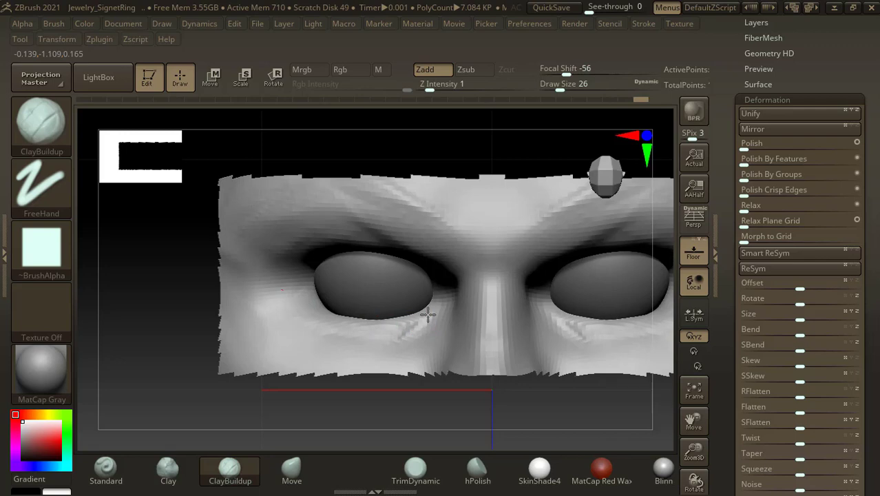
pyautogui.moveTo(338, 418)
pyautogui.mouseDown()
pyautogui.moveTo(343, 427)
pyautogui.moveTo(350, 351)
pyautogui.mouseUp()
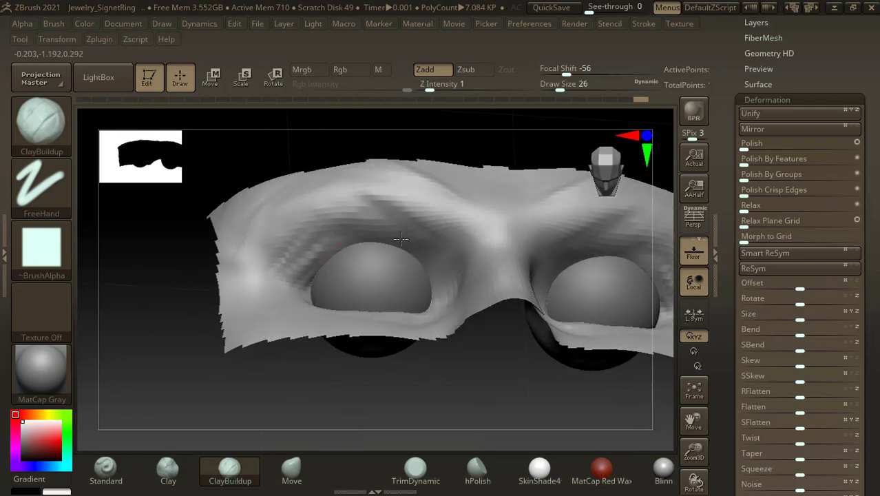
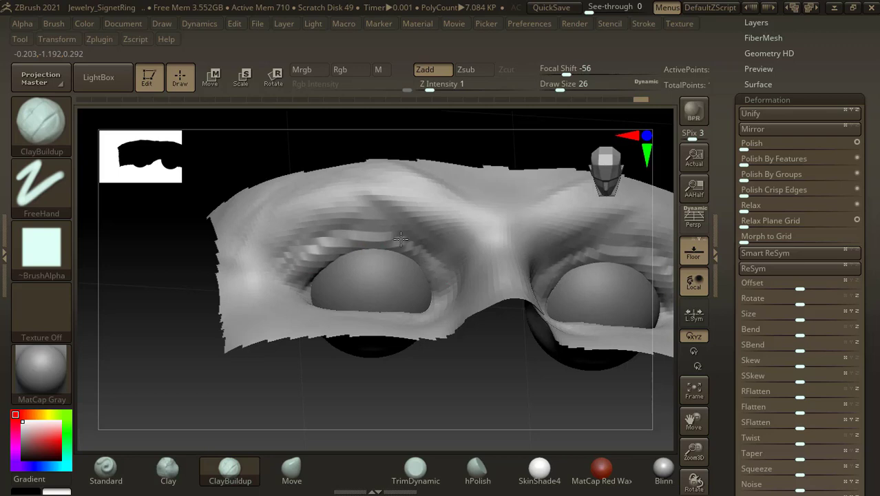
pyautogui.moveTo(430, 311); pyautogui.dragTo(431, 286, button='right')
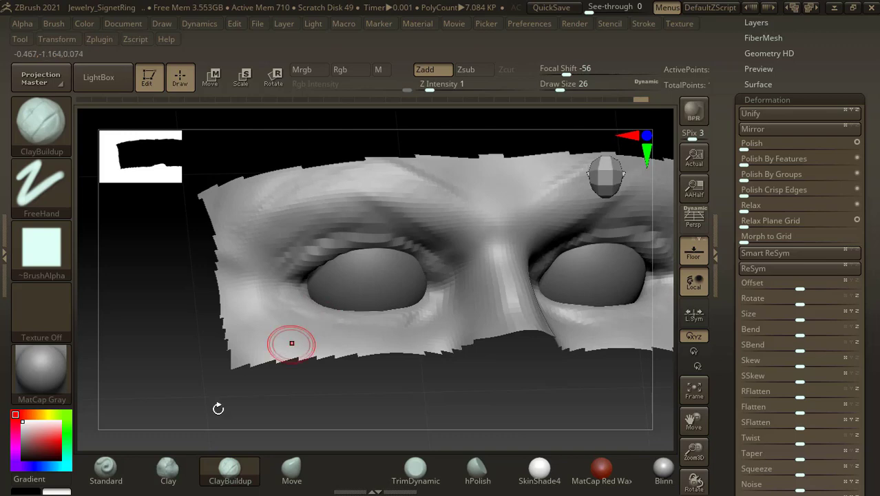
# - Carve a crease above the upper eyelids with the Standard brush at draw size 18
pyautogui.click(105, 468)
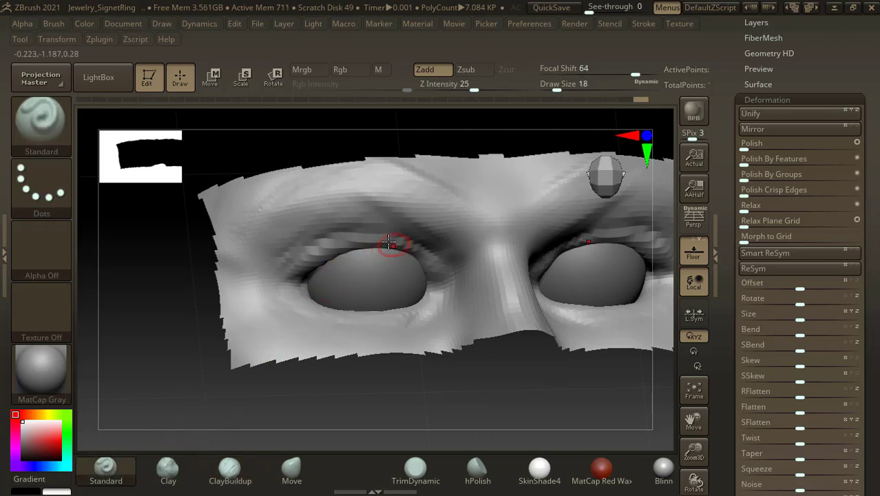
pyautogui.moveTo(384, 227)
pyautogui.mouseDown()
pyautogui.moveTo(299, 258)
pyautogui.moveTo(346, 230)
pyautogui.moveTo(408, 236)
pyautogui.moveTo(429, 249)
pyautogui.mouseUp()
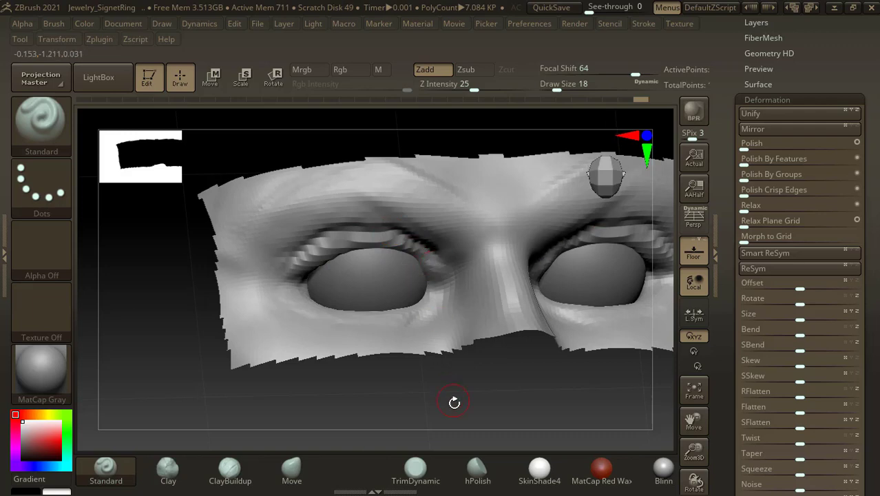
pyautogui.moveTo(453, 403); pyautogui.dragTo(444, 378)
# - Define the lower eyelids by carving a fold beneath them from the inner to the outer corners, and smooth the folds
pyautogui.moveTo(424, 289)
pyautogui.mouseDown()
pyautogui.moveTo(399, 305)
pyautogui.moveTo(294, 299)
pyautogui.moveTo(393, 309)
pyautogui.moveTo(422, 285)
pyautogui.moveTo(430, 302)
pyautogui.mouseUp()
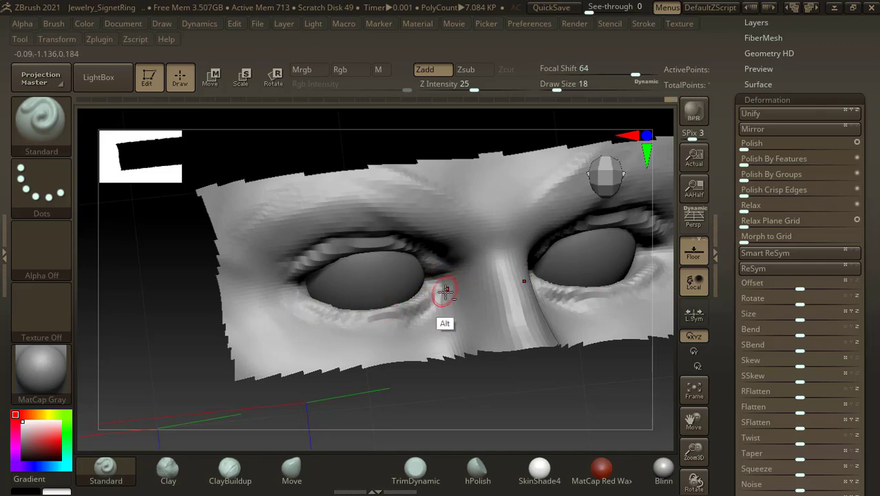
pyautogui.keyDown('alt'); pyautogui.moveTo(444, 291); pyautogui.dragTo(418, 324); pyautogui.keyUp('alt')
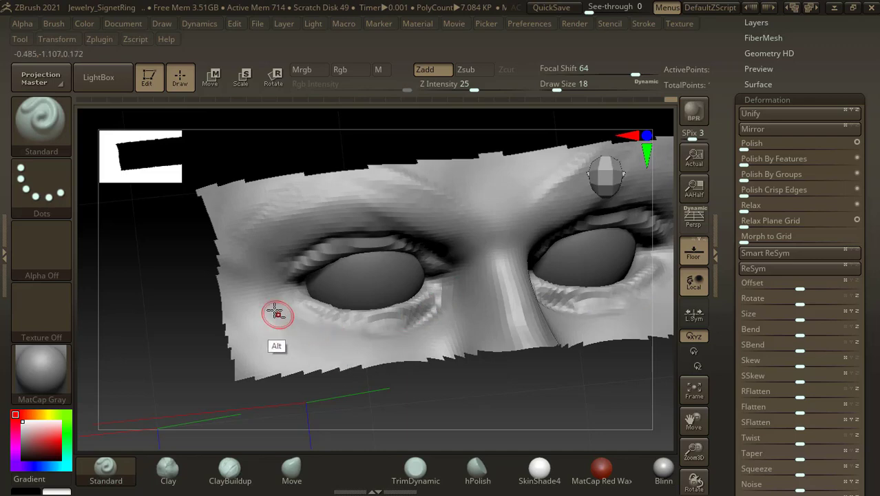
pyautogui.keyDown('alt'); pyautogui.moveTo(285, 301); pyautogui.dragTo(330, 323); pyautogui.keyUp('alt')
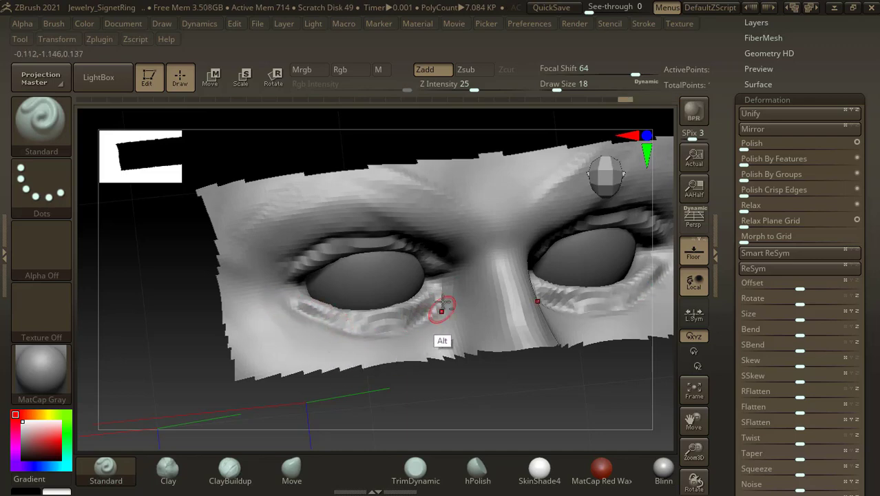
pyautogui.moveTo(438, 308)
pyautogui.keyDown('alt'); pyautogui.mouseDown()
pyautogui.moveTo(434, 296)
pyautogui.moveTo(321, 308)
pyautogui.moveTo(290, 289)
pyautogui.moveTo(423, 300)
pyautogui.moveTo(359, 320)
pyautogui.moveTo(438, 301)
pyautogui.mouseUp(); pyautogui.keyUp('alt')
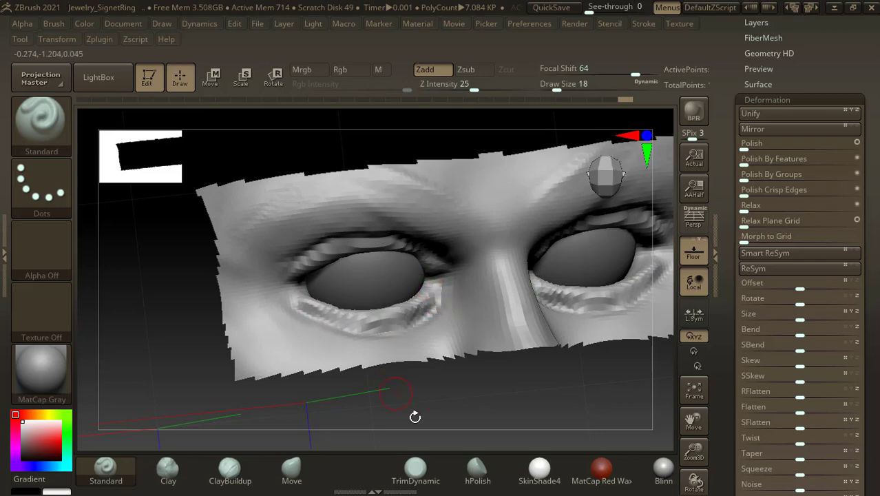
pyautogui.moveTo(414, 417); pyautogui.dragTo(419, 332)
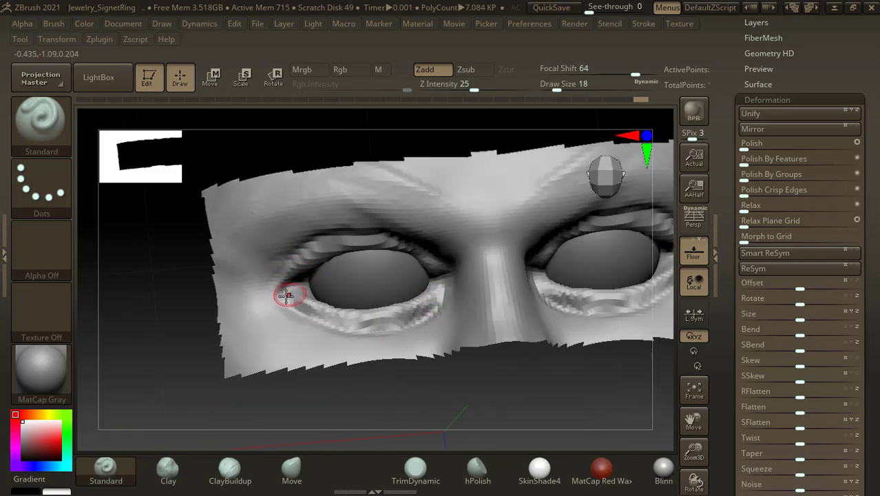
pyautogui.moveTo(310, 297)
pyautogui.keyDown('shift'); pyautogui.mouseDown()
pyautogui.moveTo(308, 318)
pyautogui.moveTo(402, 318)
pyautogui.mouseUp(); pyautogui.keyUp('shift')
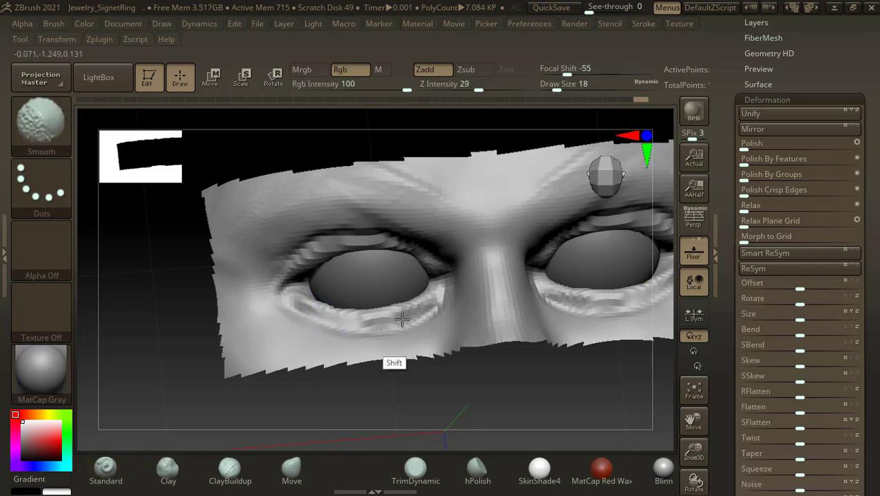
# - Unhide the rest of the signet ring and return to a front view of the whole face
pyautogui.moveTo(421, 353); pyautogui.dragTo(440, 392)
pyautogui.keyDown('ctrl'); pyautogui.keyDown('shift'); pyautogui.click(196, 299); pyautogui.keyUp('shift'); pyautogui.keyUp('ctrl')
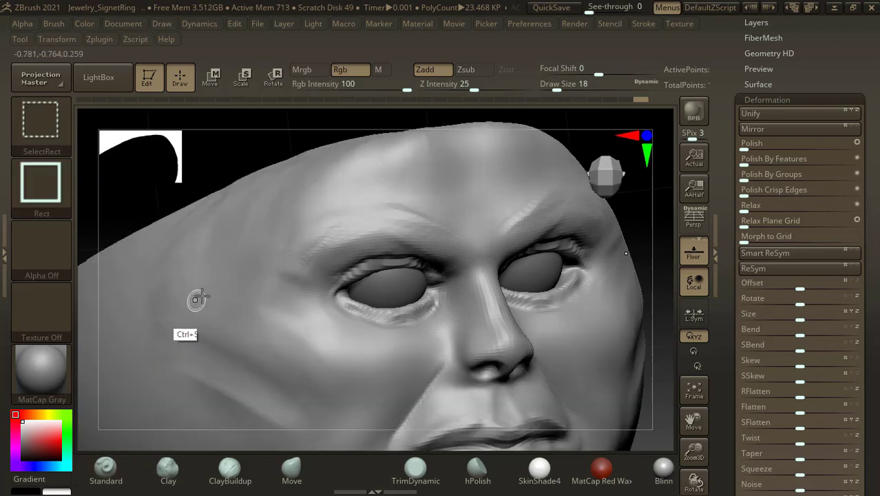
pyautogui.moveTo(443, 351); pyautogui.dragTo(615, 334)
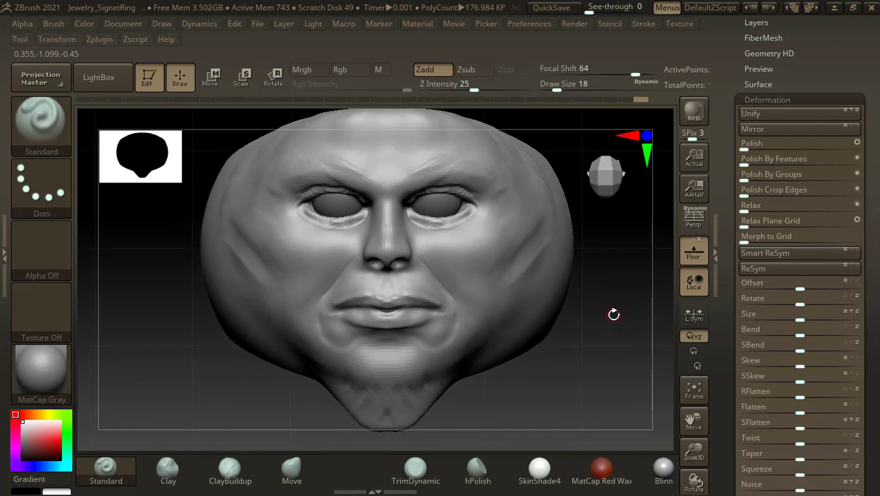
pyautogui.scroll(3, 736, 49)
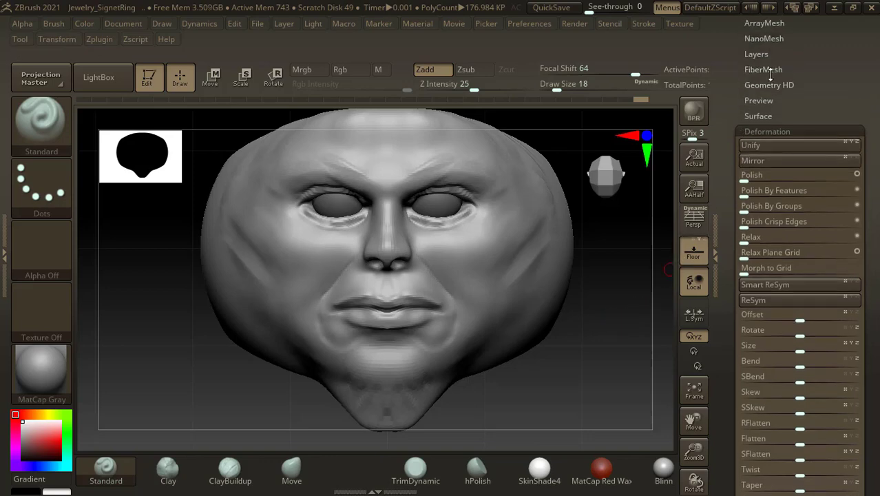
pyautogui.scroll(4, 735, 49)
pyautogui.click(764, 80)
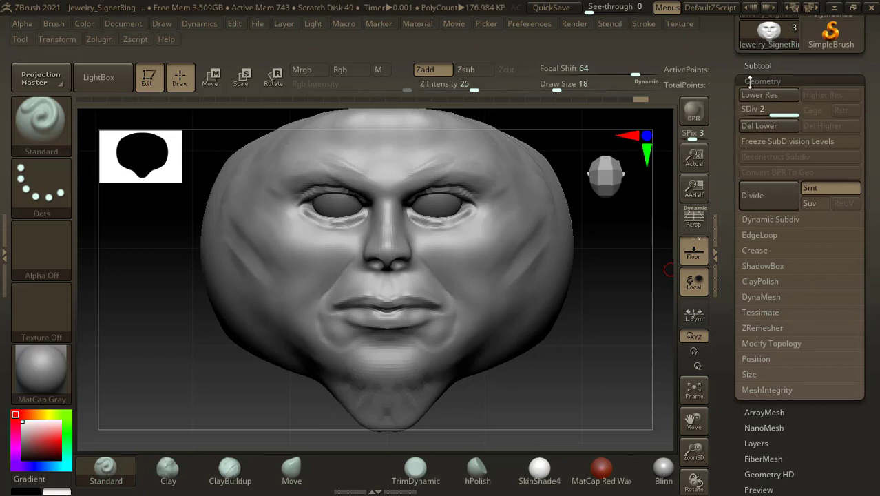
pyautogui.click(231, 471)
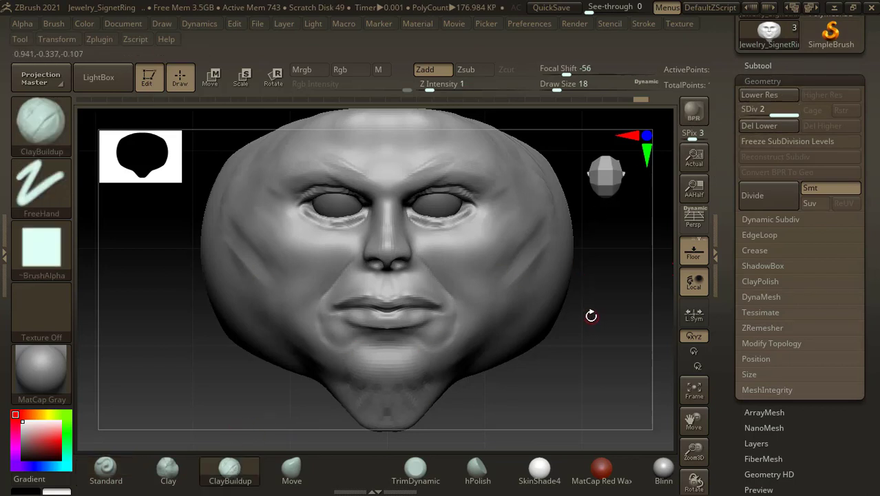
# - Duplicate an eyeball sphere subtool and move the copy up to the top of the forehead
pyautogui.keyDown('alt'); pyautogui.moveTo(598, 309); pyautogui.dragTo(600, 352); pyautogui.keyUp('alt')
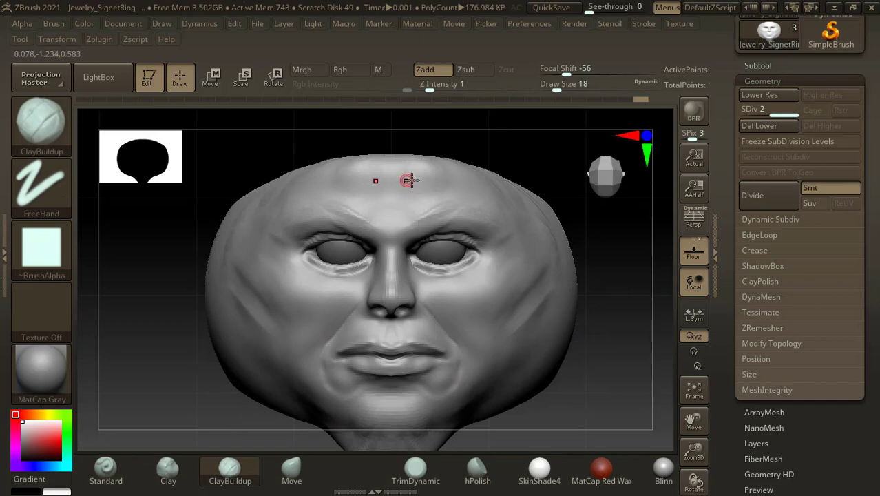
pyautogui.click(760, 66)
pyautogui.click(765, 135)
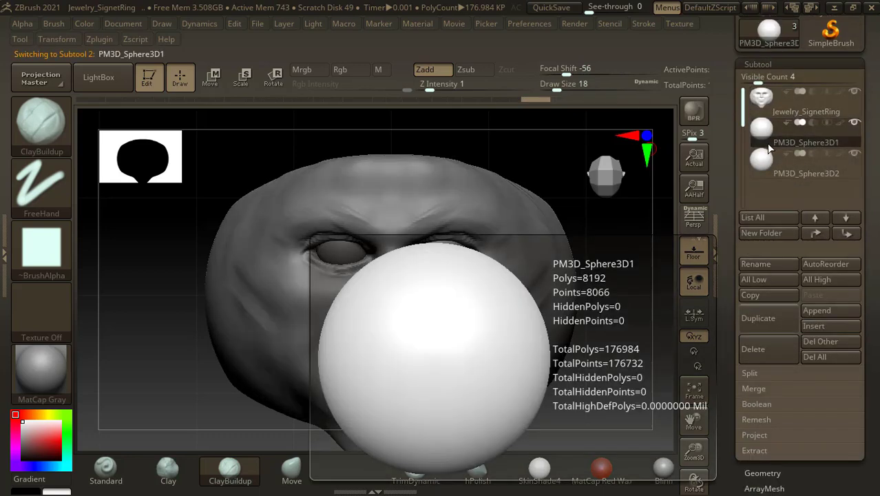
pyautogui.click(769, 317)
pyautogui.click(216, 81)
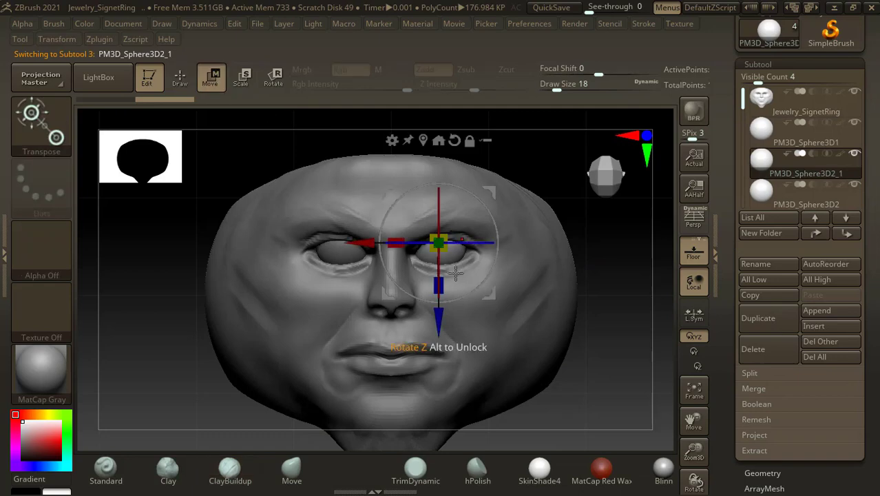
pyautogui.moveTo(439, 232); pyautogui.dragTo(465, 150)
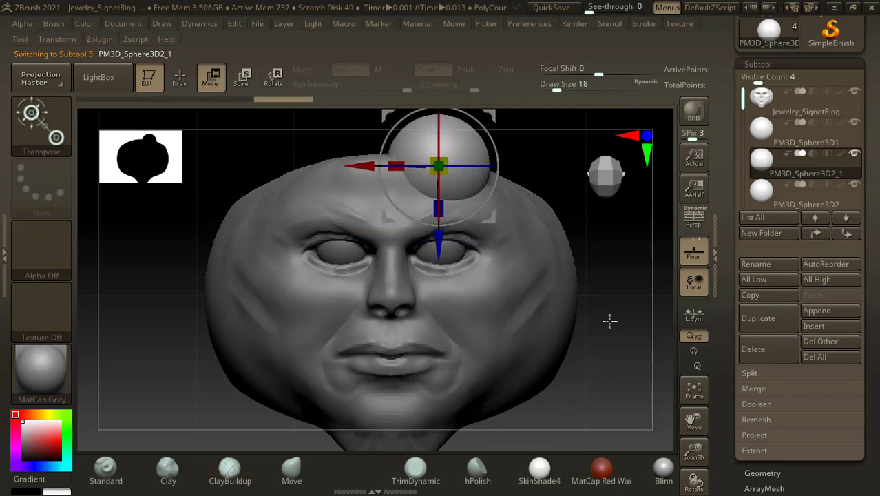
# - Flatten the duplicated sphere vertically and shift it sideways along the top of the forehead
pyautogui.moveTo(606, 241); pyautogui.dragTo(295, 296)
pyautogui.moveTo(179, 301); pyautogui.dragTo(309, 293)
pyautogui.moveTo(436, 211); pyautogui.dragTo(448, 252)
pyautogui.moveTo(602, 312); pyautogui.dragTo(614, 299)
pyautogui.moveTo(363, 166); pyautogui.dragTo(352, 167)
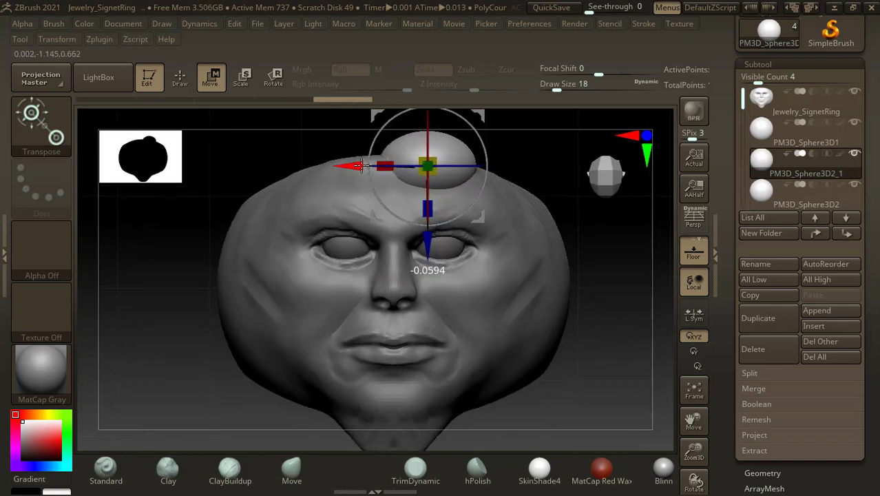
# - Stretch the flattened sphere into a tapered hair lock sweeping outward across the forehead, using the Move brush at draw size 134
pyautogui.click(179, 79)
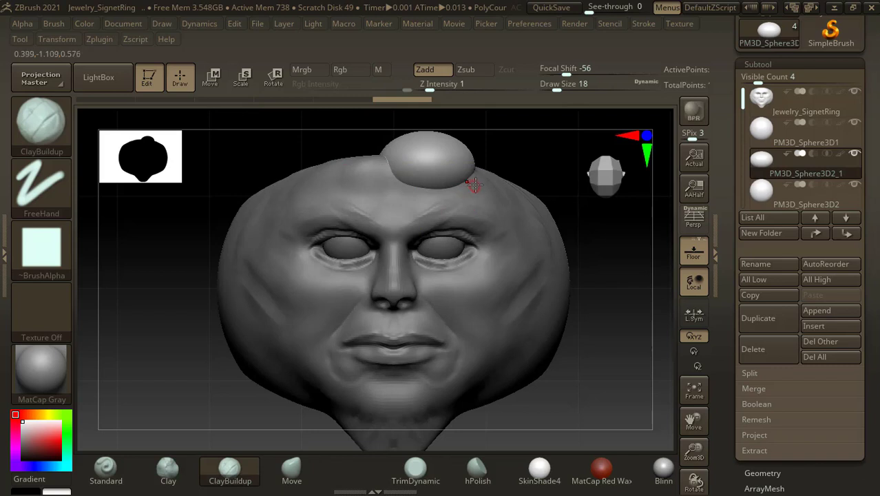
pyautogui.press(']')
pyautogui.press(']')
pyautogui.press(']')
pyautogui.press(']')
pyautogui.press(']')
pyautogui.press(']')
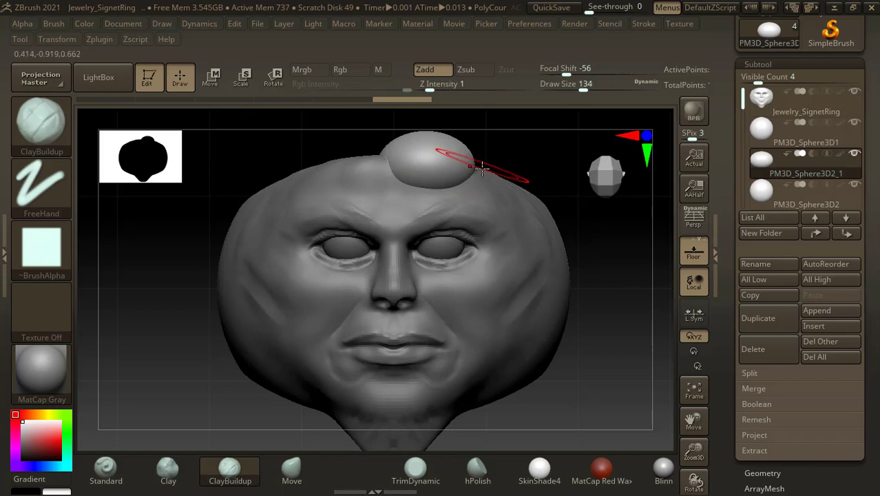
pyautogui.click(292, 472)
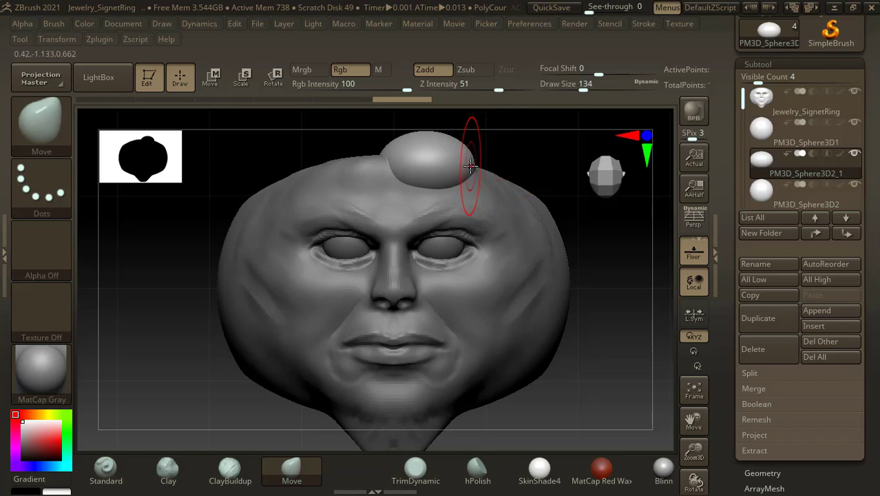
pyautogui.moveTo(471, 163); pyautogui.dragTo(492, 182)
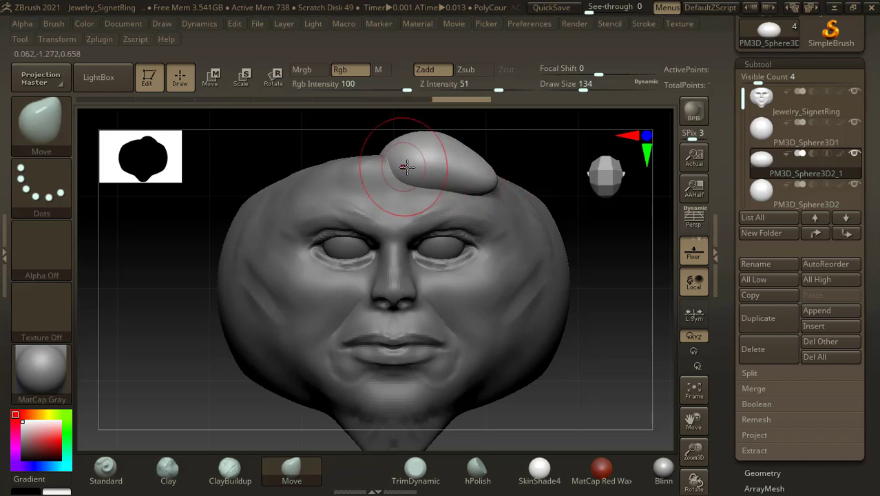
pyautogui.moveTo(405, 165)
pyautogui.mouseDown()
pyautogui.moveTo(358, 194)
pyautogui.moveTo(374, 179)
pyautogui.mouseUp()
pyautogui.moveTo(493, 191)
pyautogui.mouseDown()
pyautogui.moveTo(491, 176)
pyautogui.moveTo(515, 173)
pyautogui.moveTo(514, 152)
pyautogui.moveTo(556, 197)
pyautogui.mouseUp()
pyautogui.moveTo(434, 201); pyautogui.dragTo(616, 315)
pyautogui.moveTo(458, 174)
pyautogui.mouseDown()
pyautogui.moveTo(419, 180)
pyautogui.moveTo(440, 177)
pyautogui.moveTo(422, 142)
pyautogui.moveTo(420, 160)
pyautogui.mouseUp()
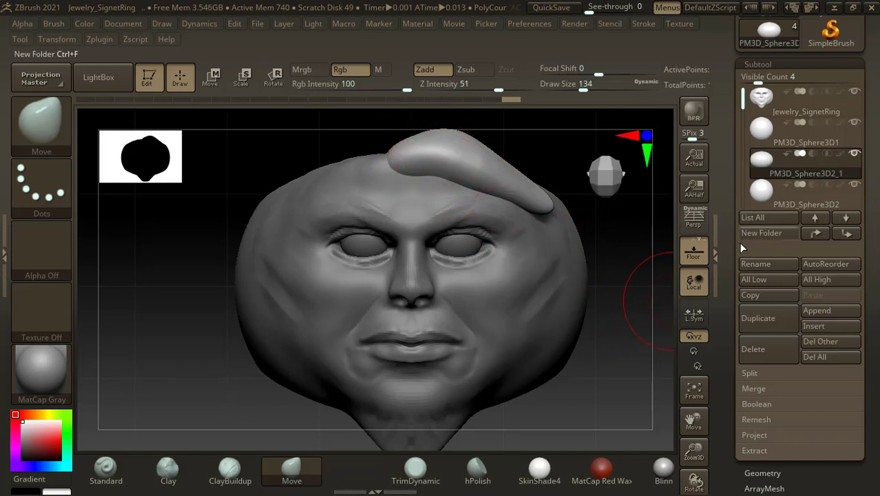
# - Duplicate the hair lock and place the copy outward and lower, overlapping the first lock at the temple
pyautogui.moveTo(640, 314); pyautogui.dragTo(463, 323)
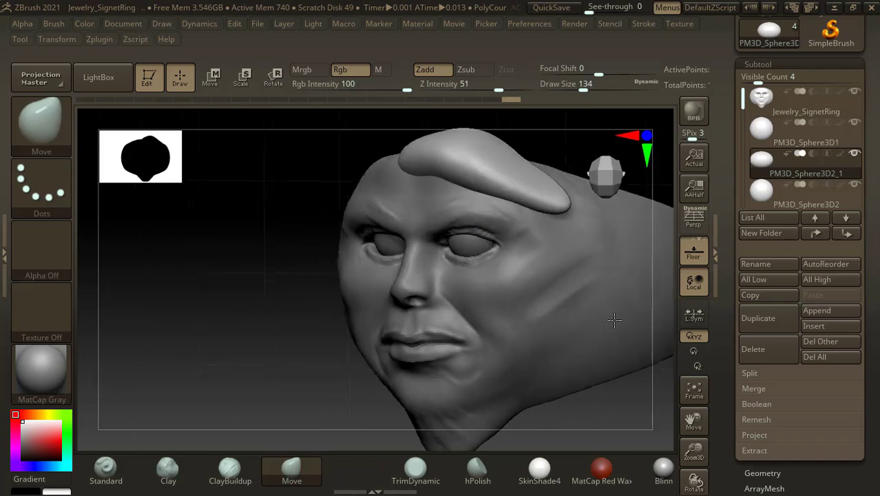
pyautogui.click(772, 321)
pyautogui.press('w')
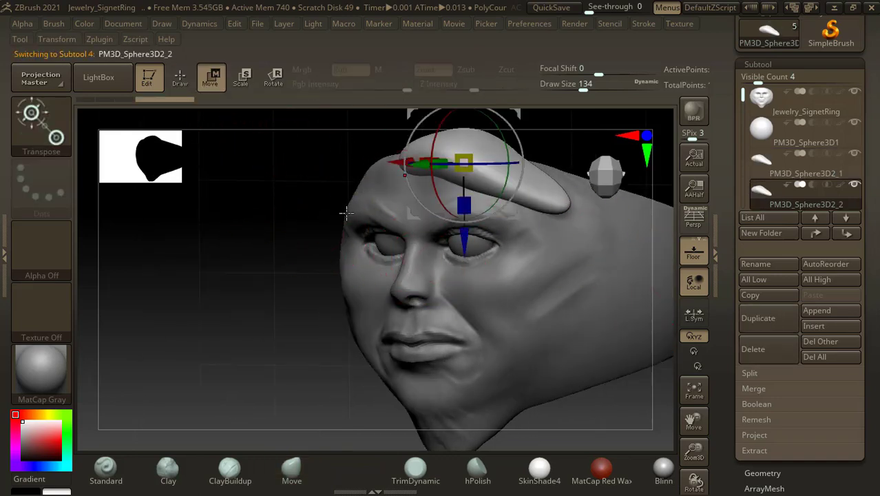
pyautogui.moveTo(261, 246); pyautogui.dragTo(481, 278)
pyautogui.keyDown('shift'); pyautogui.moveTo(611, 328); pyautogui.dragTo(597, 322); pyautogui.keyUp('shift')
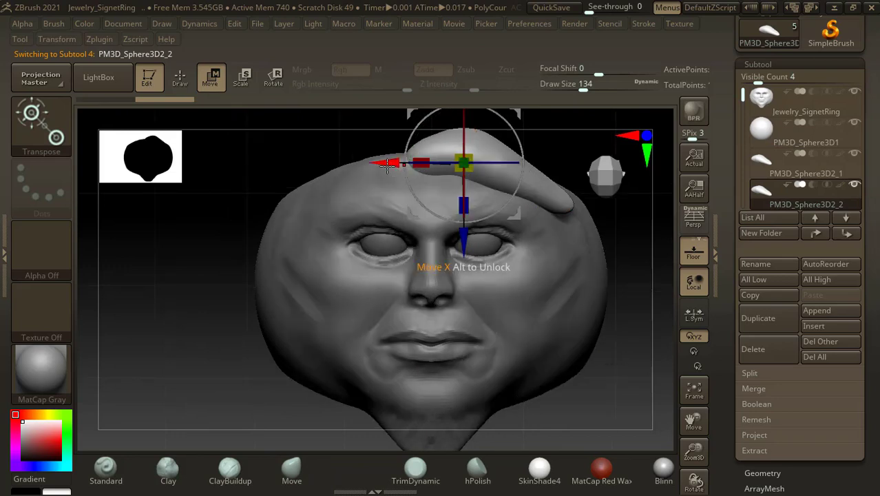
pyautogui.moveTo(387, 164); pyautogui.dragTo(444, 191)
pyautogui.moveTo(611, 327)
pyautogui.mouseDown()
pyautogui.moveTo(629, 338)
pyautogui.moveTo(615, 331)
pyautogui.mouseUp()
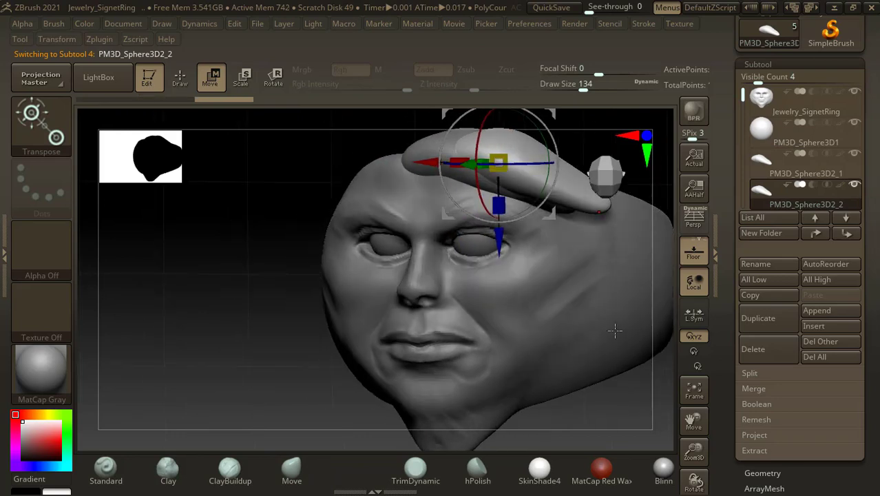
pyautogui.moveTo(498, 242)
pyautogui.mouseDown()
pyautogui.moveTo(497, 265)
pyautogui.moveTo(514, 276)
pyautogui.moveTo(491, 239)
pyautogui.mouseUp()
pyautogui.moveTo(529, 271); pyautogui.dragTo(530, 276)
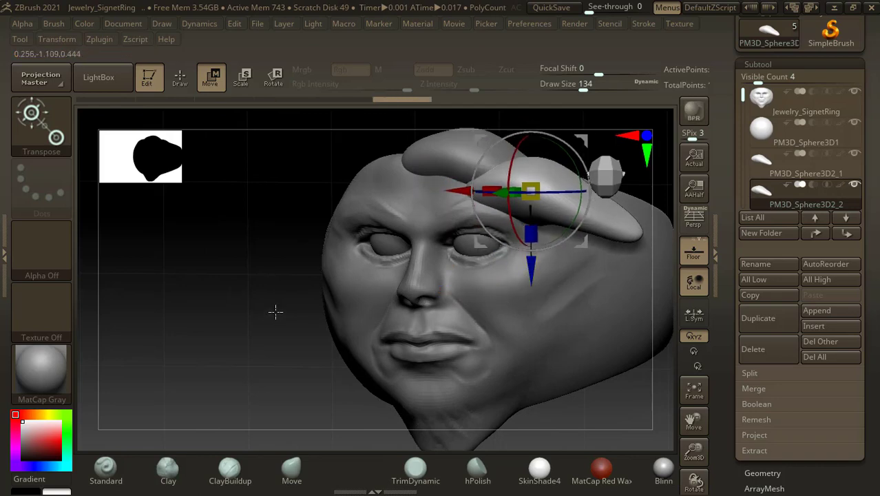
pyautogui.moveTo(275, 312); pyautogui.dragTo(436, 312)
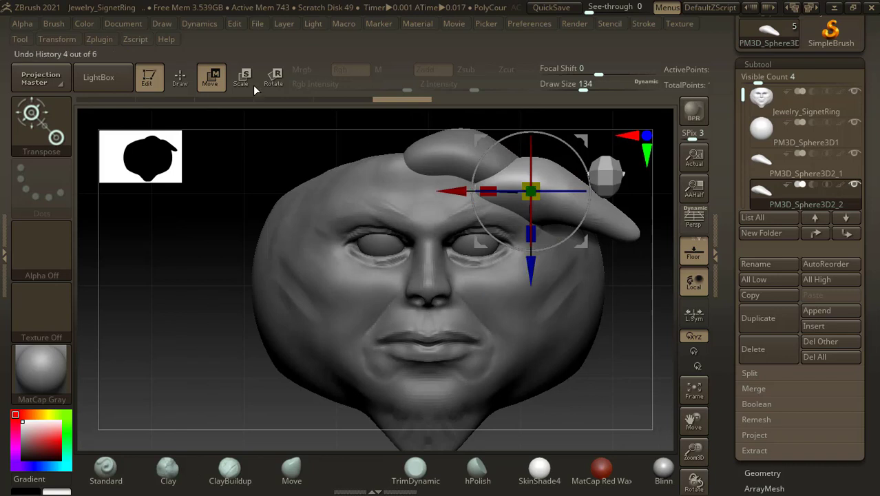
# - Bend the second lock's tip down along the side of the face with the Move brush at draw size 162
pyautogui.press('q')
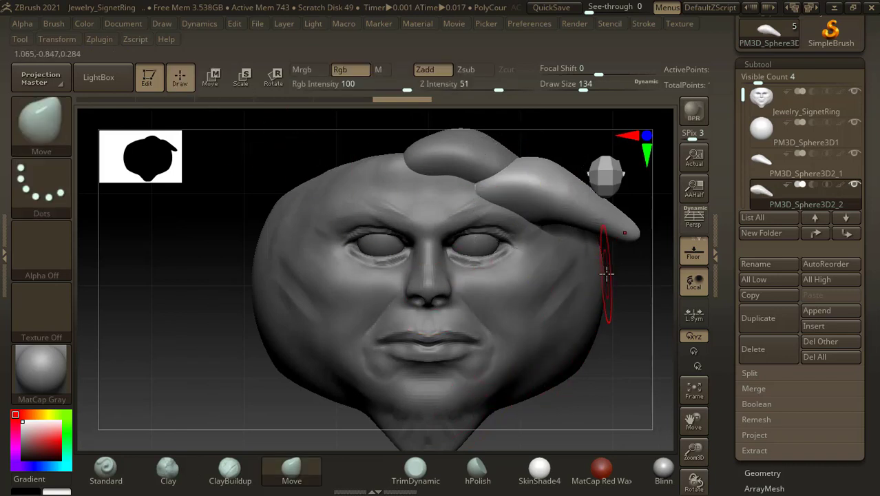
pyautogui.press(']')
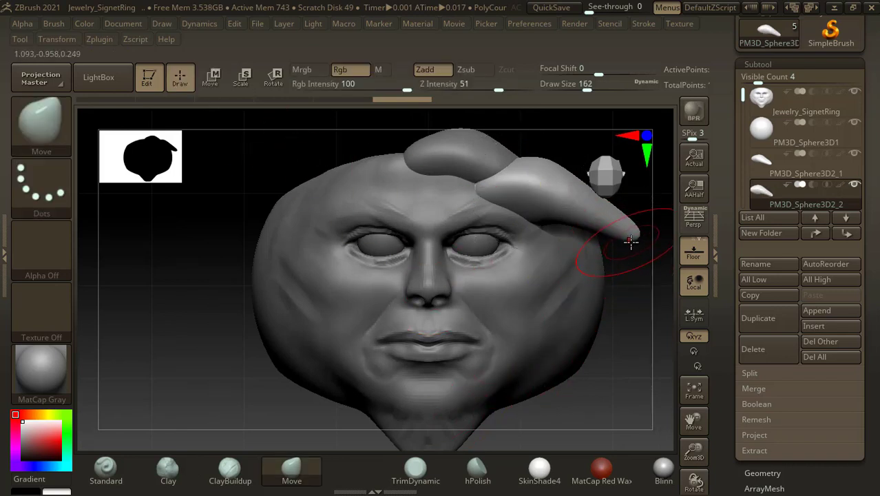
pyautogui.moveTo(634, 239); pyautogui.dragTo(619, 288)
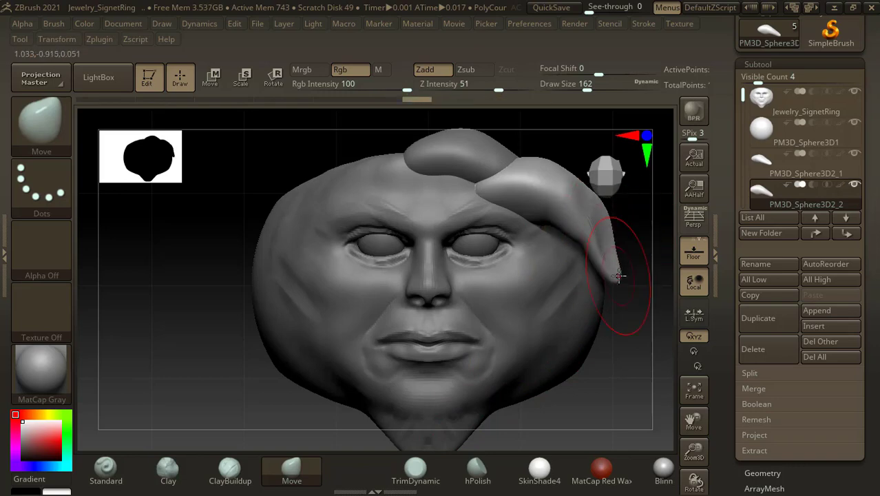
# - Adjust the second hair lock's lower end to follow the temple and cheek, and smooth its stretched surface
pyautogui.moveTo(645, 318); pyautogui.dragTo(583, 350)
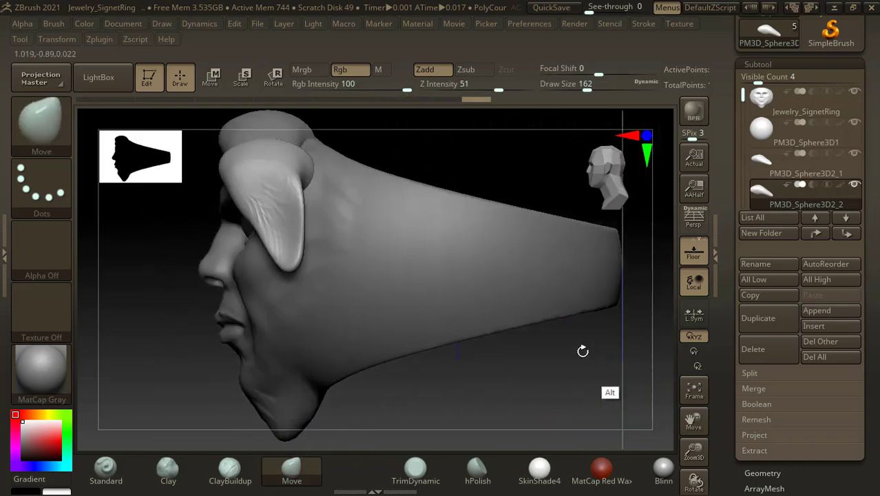
pyautogui.moveTo(292, 250); pyautogui.dragTo(299, 265)
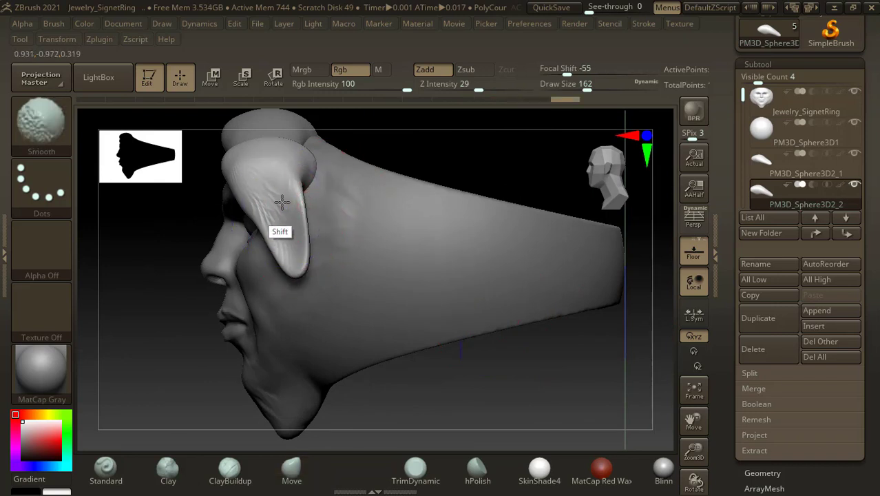
pyautogui.keyDown('shift'); pyautogui.moveTo(283, 202); pyautogui.dragTo(308, 283); pyautogui.keyUp('shift')
pyautogui.moveTo(504, 358); pyautogui.dragTo(418, 255)
pyautogui.moveTo(375, 235)
pyautogui.keyDown('shift'); pyautogui.mouseDown()
pyautogui.moveTo(365, 227)
pyautogui.moveTo(384, 256)
pyautogui.moveTo(405, 239)
pyautogui.moveTo(394, 277)
pyautogui.moveTo(369, 293)
pyautogui.moveTo(388, 291)
pyautogui.mouseUp(); pyautogui.keyUp('shift')
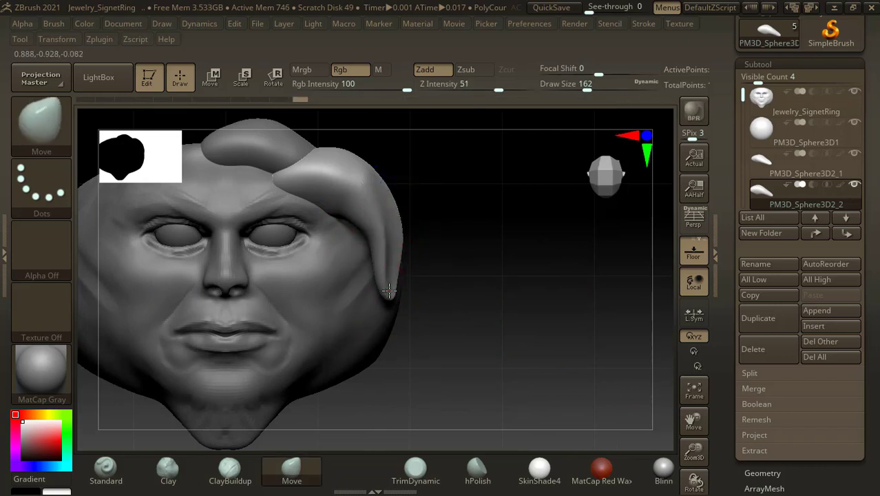
pyautogui.moveTo(468, 279); pyautogui.dragTo(467, 279)
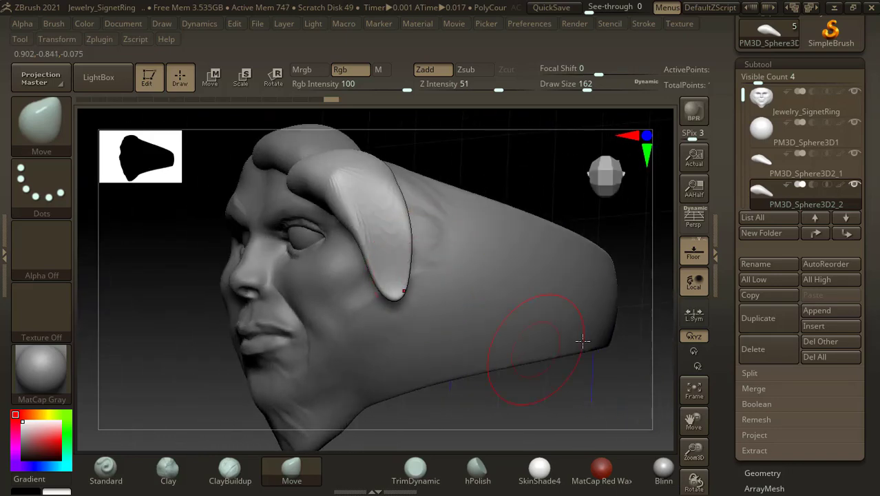
pyautogui.moveTo(509, 184); pyautogui.dragTo(511, 175)
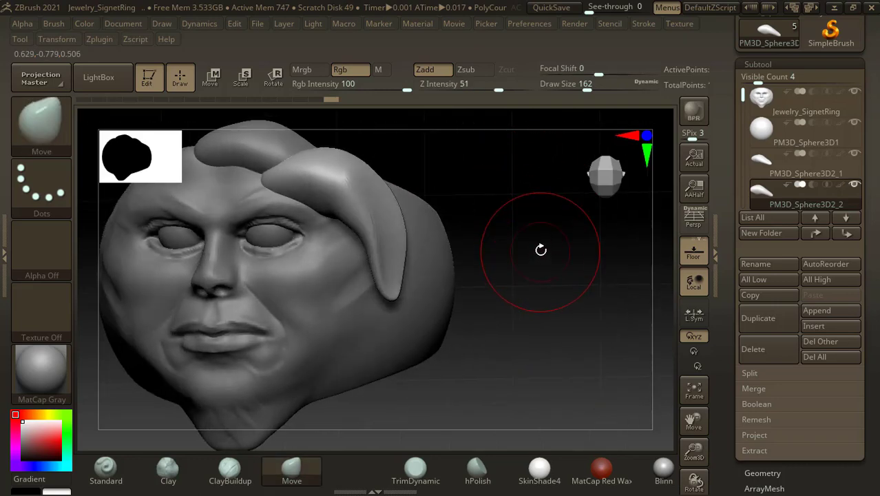
# - Reshape the upper bend of the side hair lock around the temple with the Move brush and smooth its surface
pyautogui.moveTo(544, 253); pyautogui.dragTo(349, 200)
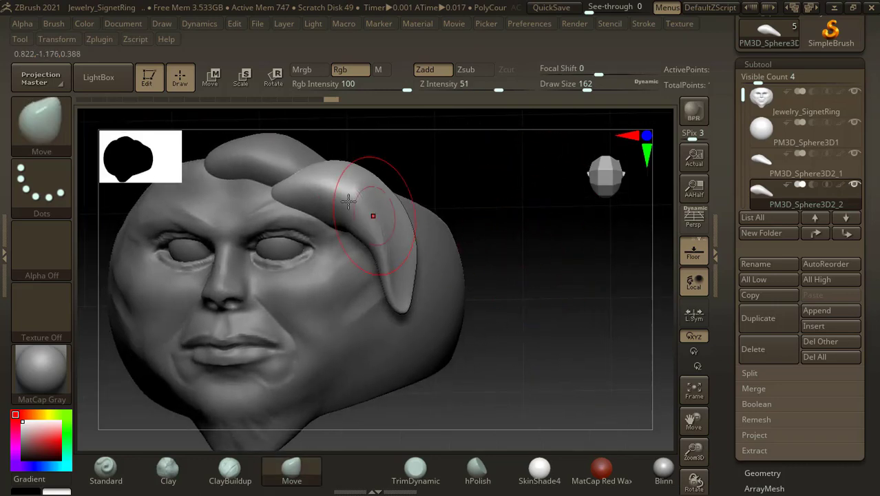
pyautogui.moveTo(413, 179)
pyautogui.mouseDown()
pyautogui.moveTo(461, 177)
pyautogui.moveTo(355, 174)
pyautogui.mouseUp()
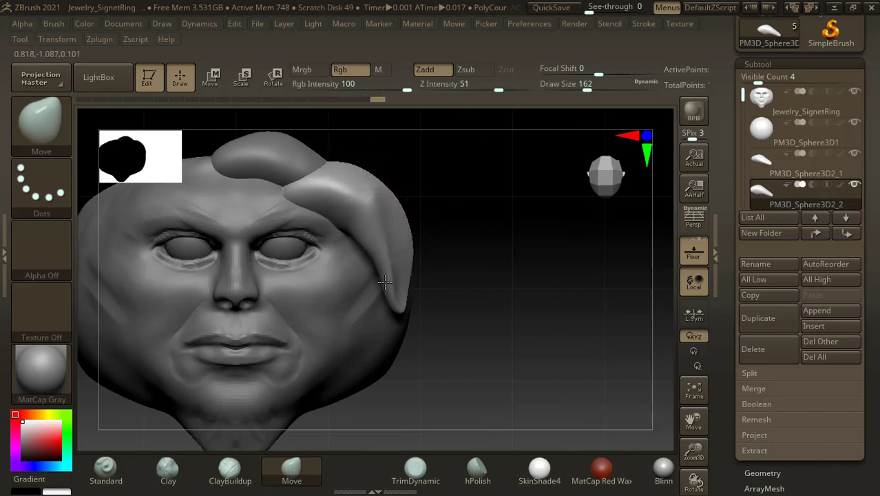
pyautogui.press('shift')
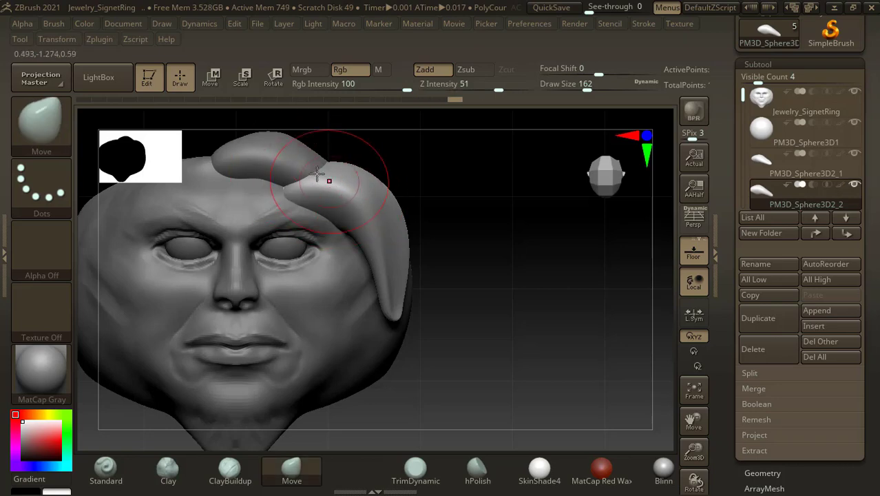
# - Adjust the depth of the top and side hair locks where they overlap at the forehead, using the Move brush
pyautogui.moveTo(495, 180); pyautogui.dragTo(353, 172)
pyautogui.keyDown('alt'); pyautogui.click(338, 152); pyautogui.keyUp('alt')
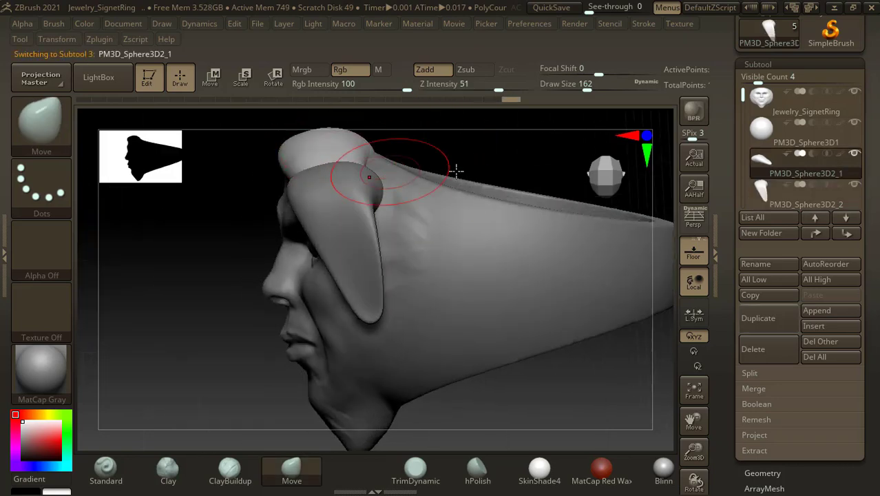
pyautogui.moveTo(456, 169)
pyautogui.mouseDown()
pyautogui.moveTo(482, 152)
pyautogui.moveTo(514, 172)
pyautogui.moveTo(539, 205)
pyautogui.moveTo(532, 316)
pyautogui.mouseUp()
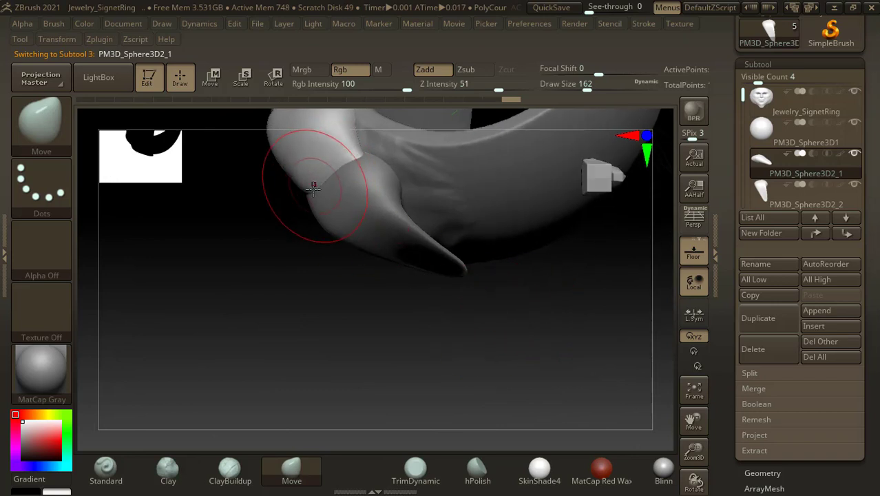
pyautogui.keyDown('alt'); pyautogui.click(328, 222); pyautogui.keyUp('alt')
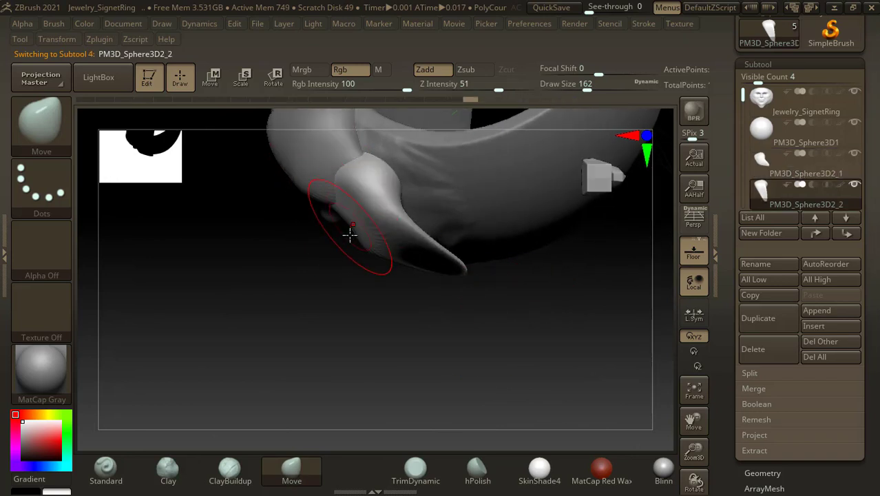
pyautogui.moveTo(560, 355); pyautogui.dragTo(587, 256)
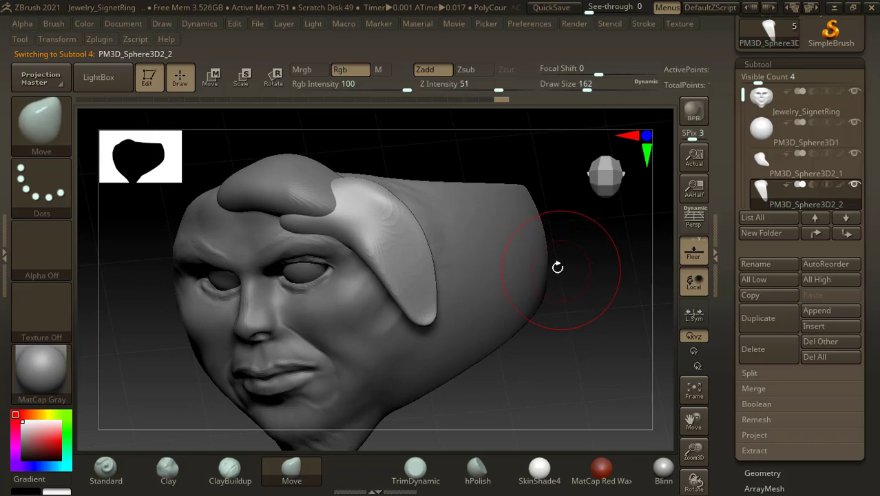
# - Stretch the end of the top hair lock over the side lock with the Move brush and smooth the overlap
pyautogui.keyDown('alt'); pyautogui.click(304, 177); pyautogui.keyUp('alt')
pyautogui.moveTo(412, 144); pyautogui.dragTo(350, 191)
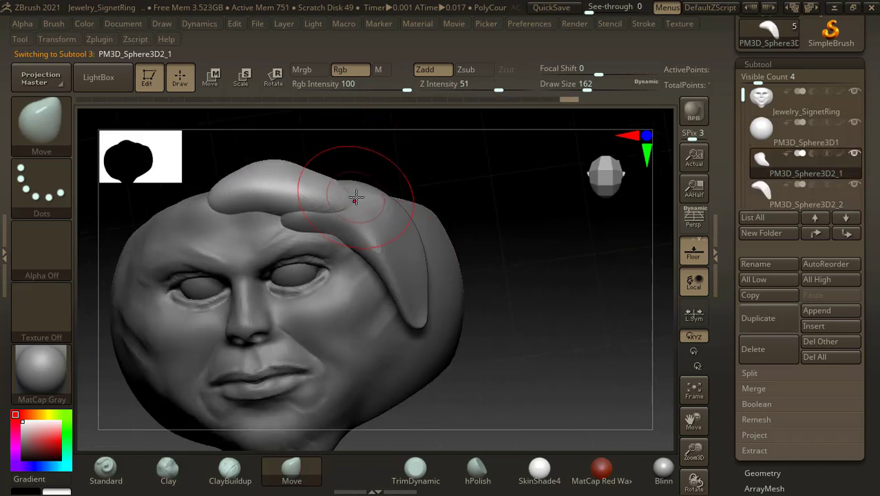
pyautogui.moveTo(397, 157); pyautogui.dragTo(344, 207)
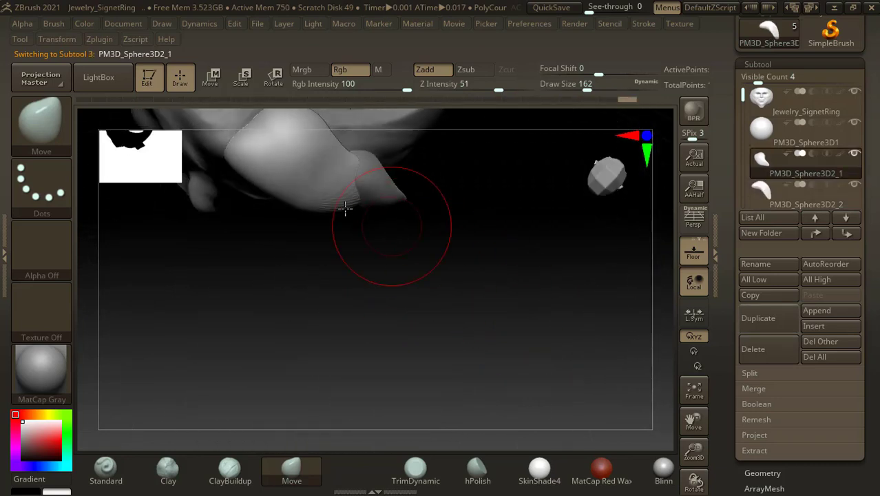
pyautogui.moveTo(436, 201); pyautogui.dragTo(441, 232)
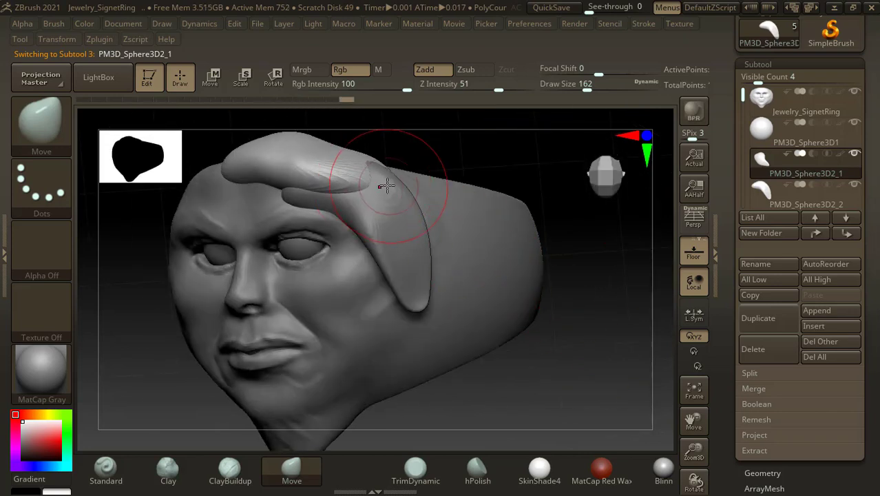
pyautogui.moveTo(417, 147); pyautogui.dragTo(438, 149)
pyautogui.moveTo(373, 172)
pyautogui.keyDown('shift'); pyautogui.mouseDown()
pyautogui.moveTo(366, 171)
pyautogui.moveTo(377, 177)
pyautogui.mouseUp(); pyautogui.keyUp('shift')
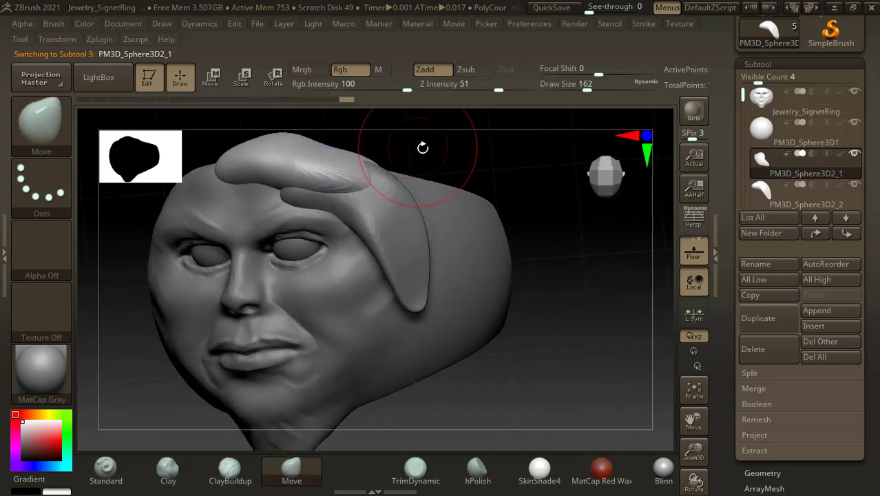
pyautogui.moveTo(423, 147); pyautogui.dragTo(426, 144)
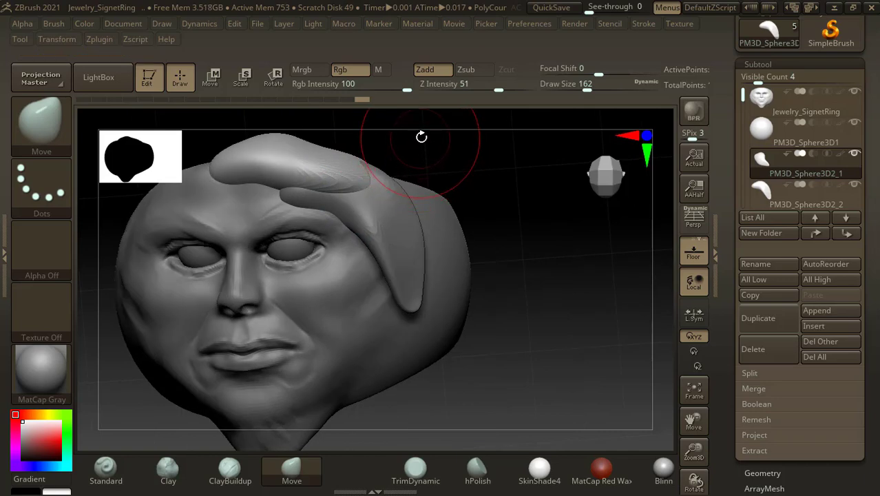
pyautogui.moveTo(536, 300); pyautogui.dragTo(540, 310)
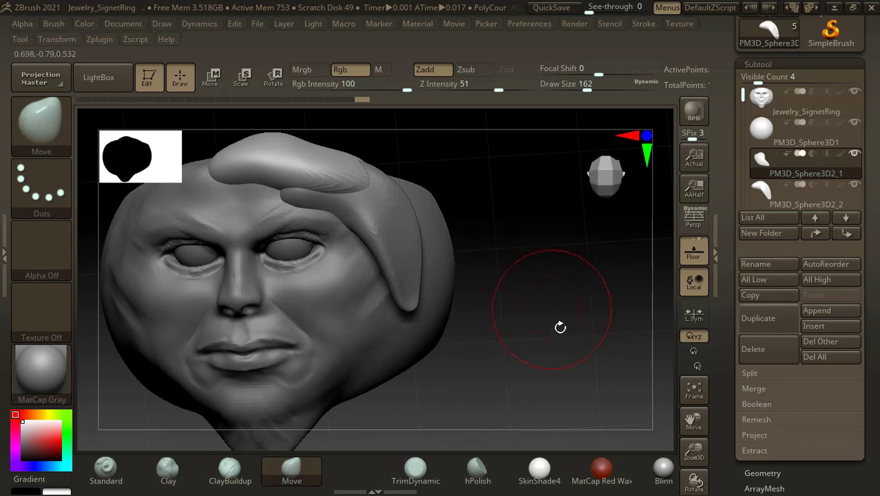
# - Select the side hair lock and pull its lower tip back from the face toward the ring band
pyautogui.moveTo(583, 335); pyautogui.dragTo(439, 313)
pyautogui.keyDown('alt'); pyautogui.click(421, 300); pyautogui.keyUp('alt')
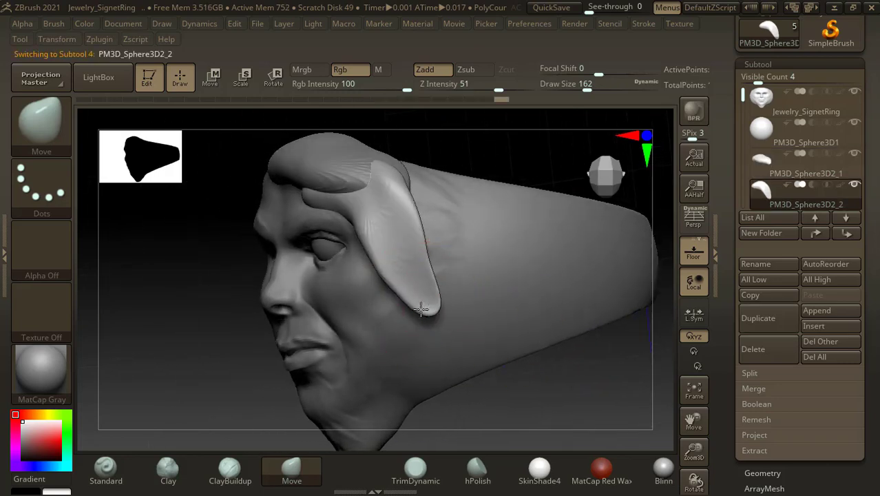
pyautogui.moveTo(421, 309); pyautogui.dragTo(420, 312)
pyautogui.moveTo(432, 247); pyautogui.dragTo(444, 238)
pyautogui.moveTo(448, 306); pyautogui.dragTo(460, 311)
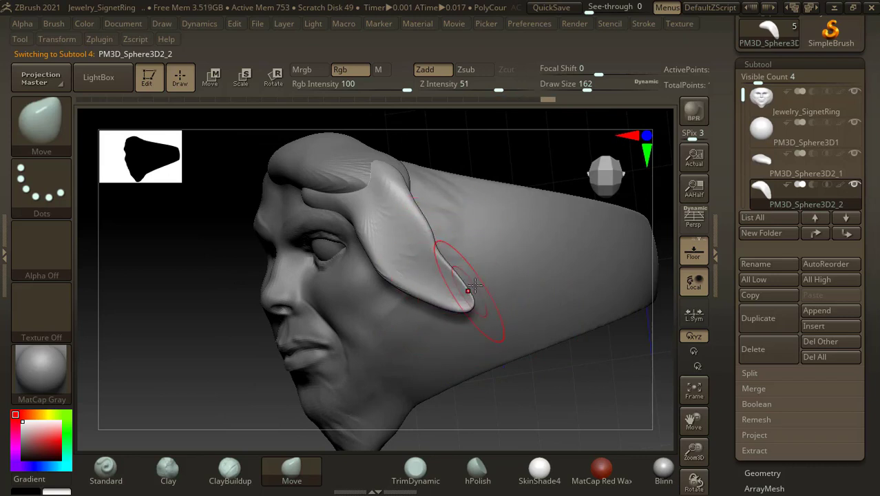
# - Duplicate the side hair lock and move the copy down and outward beside the cheek
pyautogui.click(210, 77)
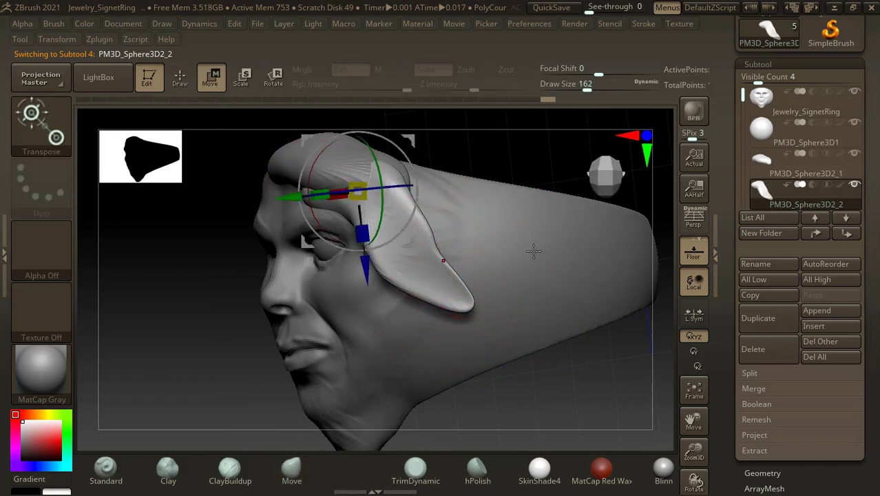
pyautogui.click(757, 320)
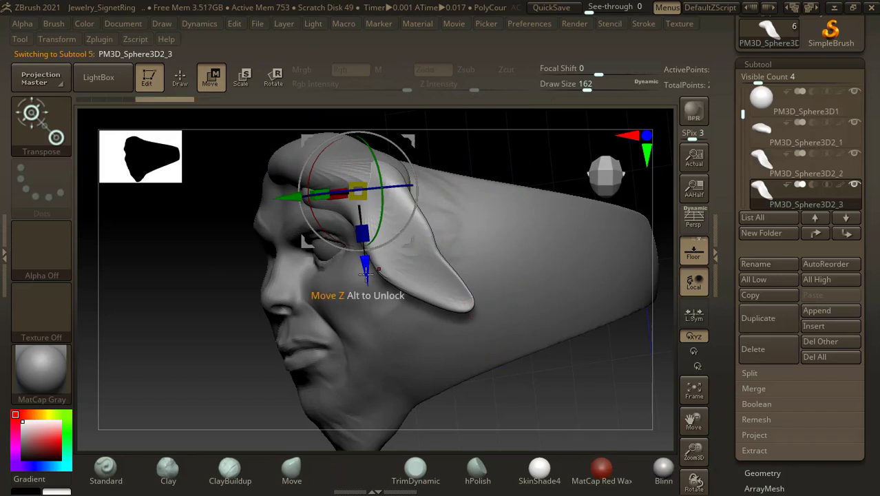
pyautogui.moveTo(369, 270); pyautogui.dragTo(370, 338)
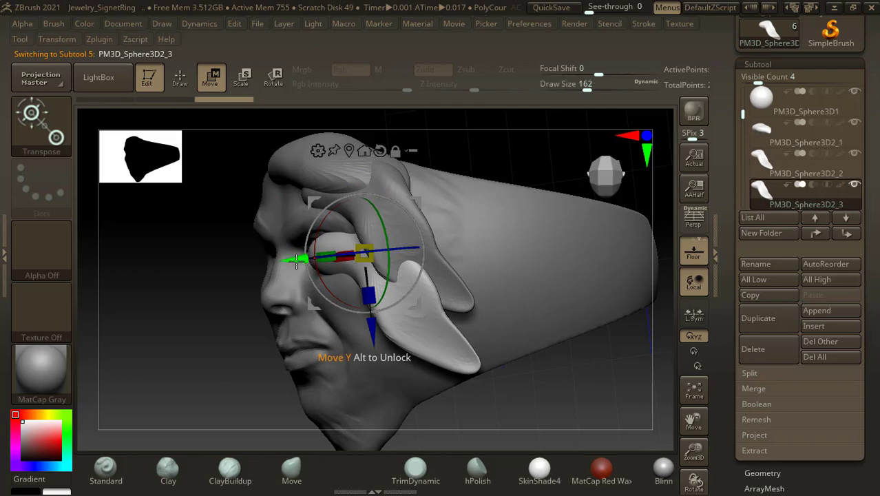
pyautogui.moveTo(615, 387); pyautogui.dragTo(629, 370)
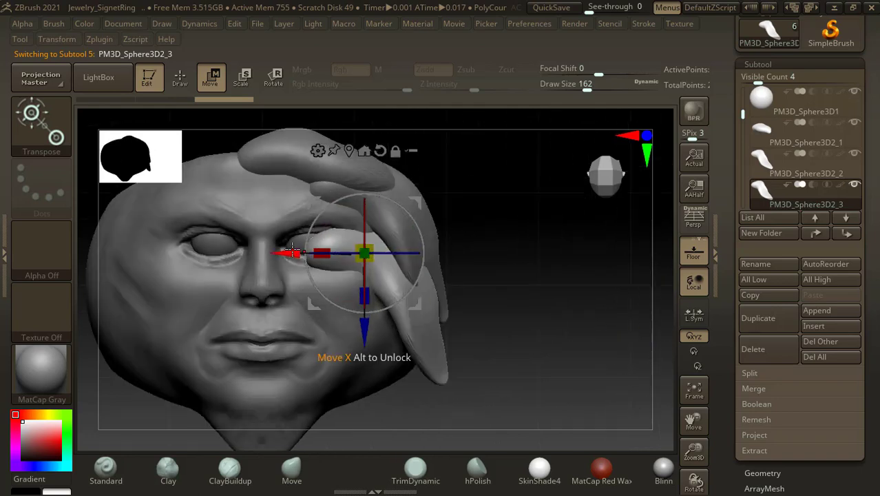
pyautogui.moveTo(292, 251); pyautogui.dragTo(357, 250)
# - Rotate and move the duplicated lock so that it sits against the side of the head below the original
pyautogui.moveTo(580, 307); pyautogui.dragTo(617, 391)
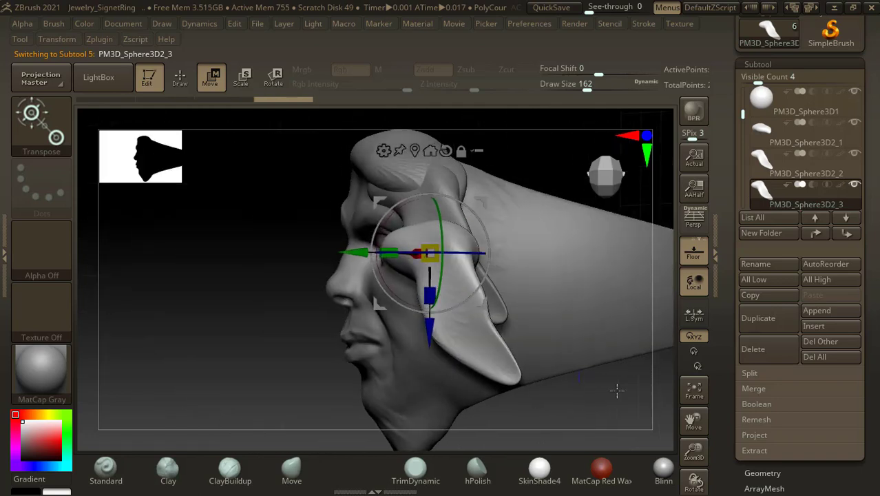
pyautogui.moveTo(432, 279); pyautogui.dragTo(496, 330)
pyautogui.moveTo(607, 393); pyautogui.dragTo(594, 279)
pyautogui.moveTo(534, 184); pyautogui.dragTo(466, 276)
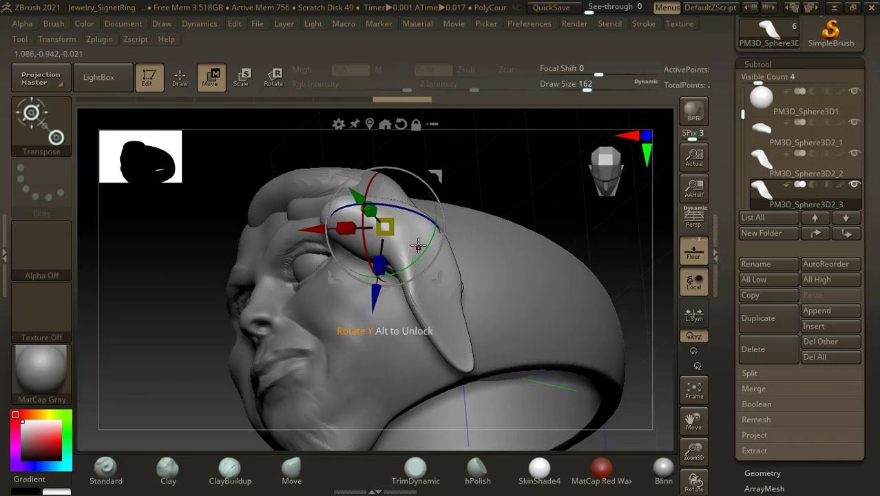
pyautogui.moveTo(482, 227); pyautogui.dragTo(503, 231)
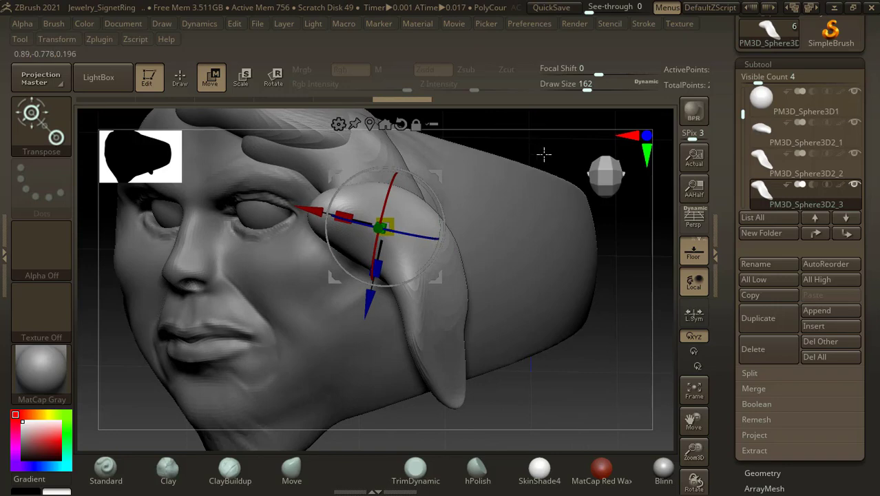
pyautogui.moveTo(544, 154); pyautogui.dragTo(543, 227)
pyautogui.moveTo(359, 306); pyautogui.dragTo(372, 260)
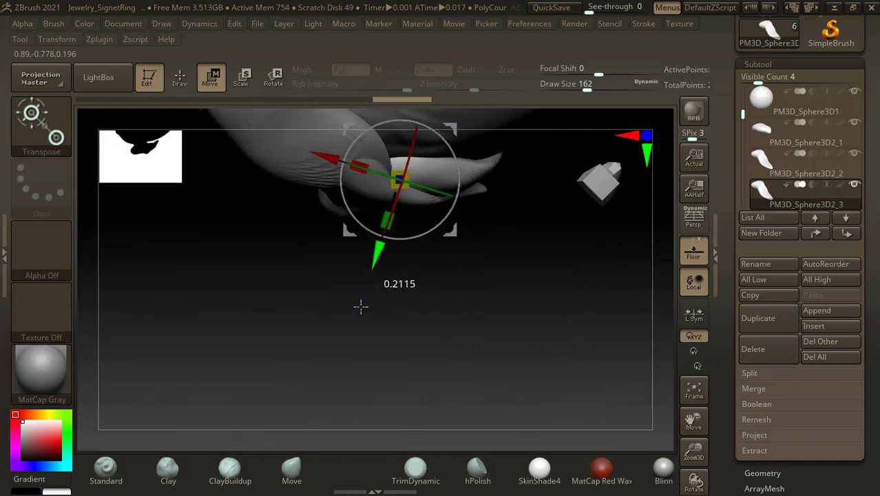
pyautogui.moveTo(419, 274); pyautogui.dragTo(624, 319)
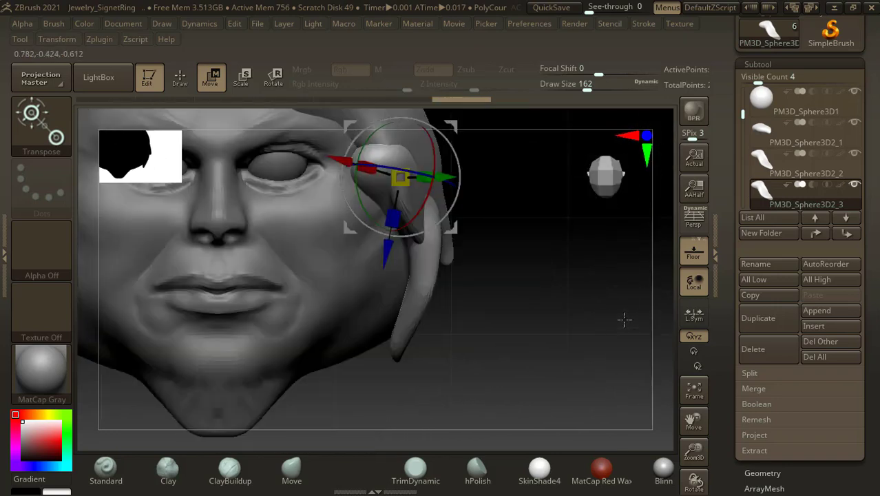
# - Widen the duplicated lock with the Move brush and sweep its tip back along the ring band
pyautogui.click(181, 80)
pyautogui.moveTo(560, 279)
pyautogui.mouseDown()
pyautogui.moveTo(488, 274)
pyautogui.moveTo(523, 348)
pyautogui.mouseUp()
pyautogui.moveTo(528, 350)
pyautogui.mouseDown()
pyautogui.moveTo(582, 369)
pyautogui.moveTo(579, 278)
pyautogui.mouseUp()
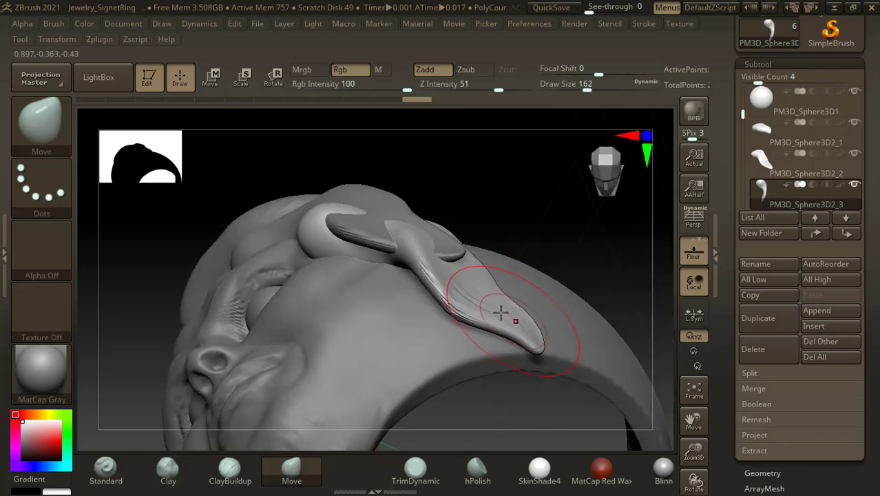
pyautogui.moveTo(475, 281); pyautogui.dragTo(485, 278)
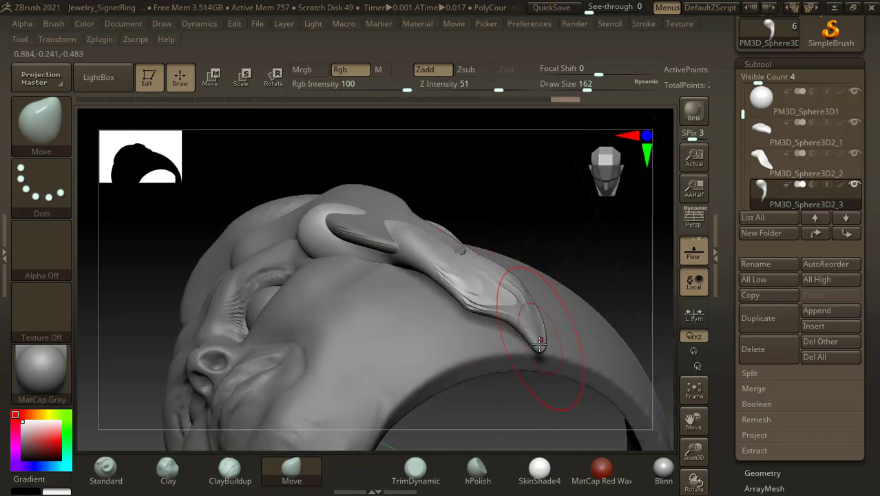
pyautogui.moveTo(528, 344); pyautogui.dragTo(546, 347)
pyautogui.moveTo(584, 245); pyautogui.dragTo(594, 203)
pyautogui.press('f')
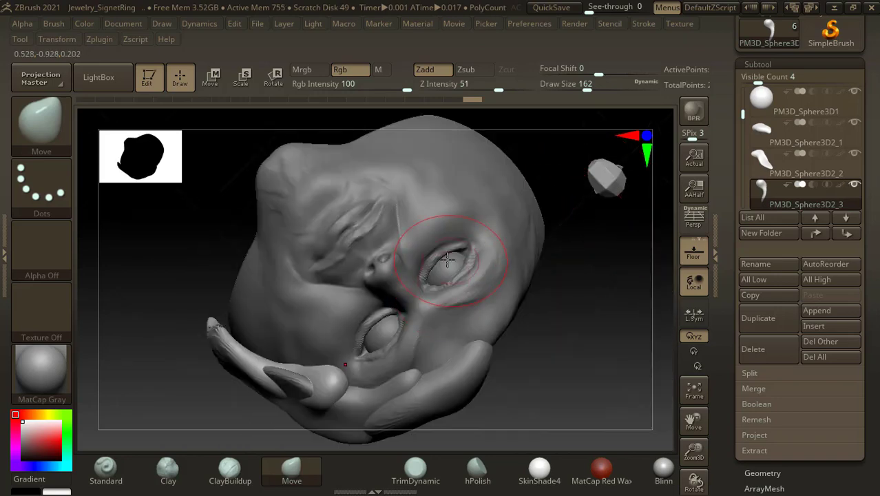
pyautogui.moveTo(597, 357)
pyautogui.mouseDown()
pyautogui.moveTo(594, 332)
pyautogui.moveTo(611, 357)
pyautogui.moveTo(552, 324)
pyautogui.moveTo(470, 381)
pyautogui.moveTo(508, 318)
pyautogui.moveTo(428, 305)
pyautogui.moveTo(555, 309)
pyautogui.mouseUp()
pyautogui.moveTo(373, 315)
pyautogui.mouseDown()
pyautogui.moveTo(394, 302)
pyautogui.moveTo(355, 282)
pyautogui.mouseUp()
pyautogui.moveTo(358, 300); pyautogui.dragTo(359, 293)
# - Select the original side lock and pull its lower tip forward over the duplicated lock, fitting it to the cheek
pyautogui.keyDown('alt'); pyautogui.moveTo(260, 197); pyautogui.dragTo(256, 167); pyautogui.keyUp('alt')
pyautogui.keyDown('alt'); pyautogui.click(257, 165); pyautogui.keyUp('alt')
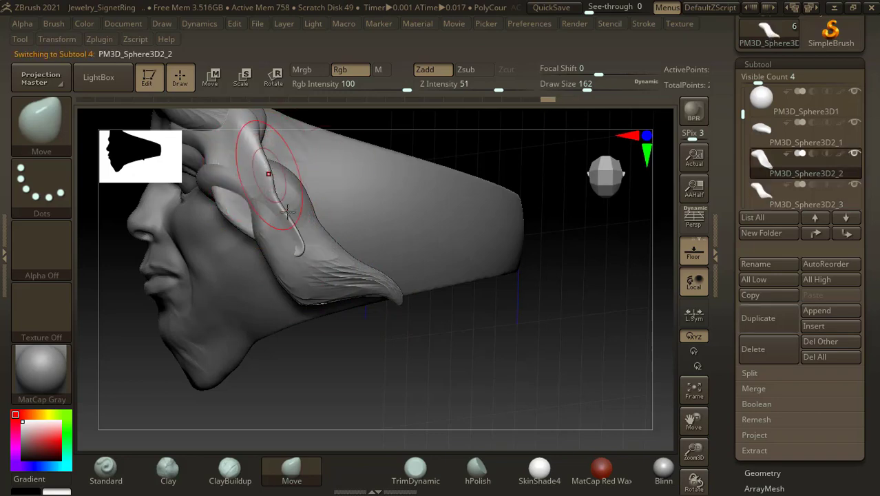
pyautogui.moveTo(290, 246); pyautogui.dragTo(271, 264)
pyautogui.moveTo(444, 145)
pyautogui.mouseDown()
pyautogui.moveTo(484, 227)
pyautogui.moveTo(497, 234)
pyautogui.mouseUp()
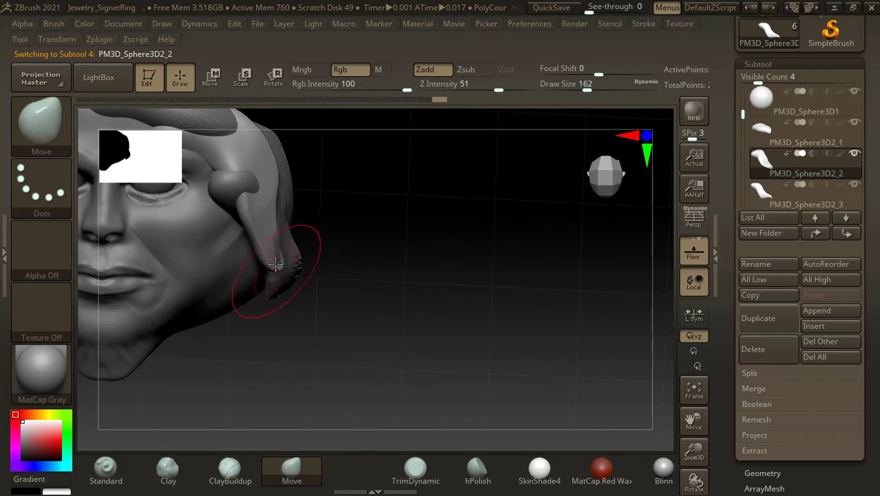
pyautogui.moveTo(460, 189); pyautogui.dragTo(399, 228)
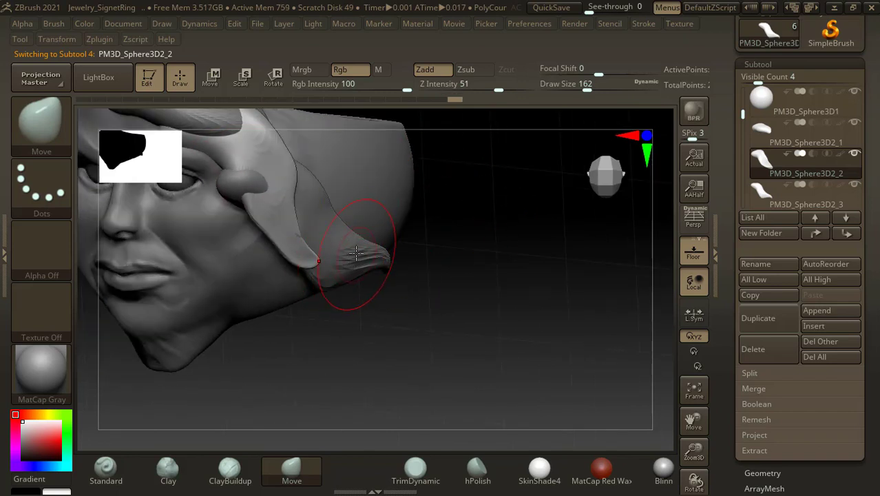
# - Select the duplicated lock and tuck its protruding upper end behind the original side lock with the Move brush
pyautogui.keyDown('alt'); pyautogui.click(353, 258); pyautogui.keyUp('alt')
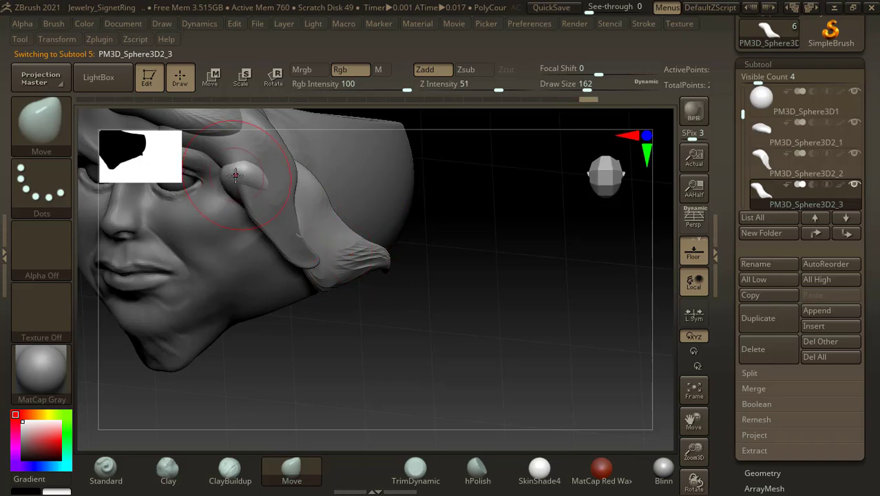
pyautogui.moveTo(501, 245); pyautogui.dragTo(349, 196)
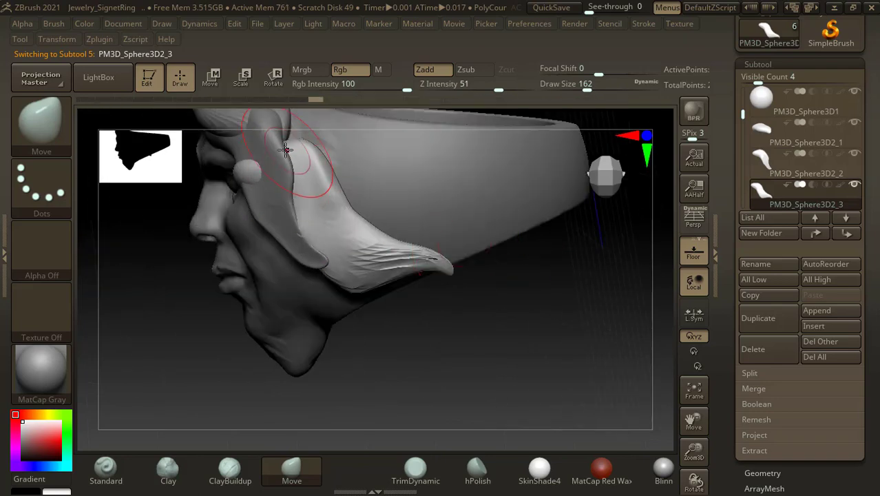
pyautogui.moveTo(299, 139)
pyautogui.mouseDown()
pyautogui.moveTo(250, 173)
pyautogui.moveTo(274, 206)
pyautogui.mouseUp()
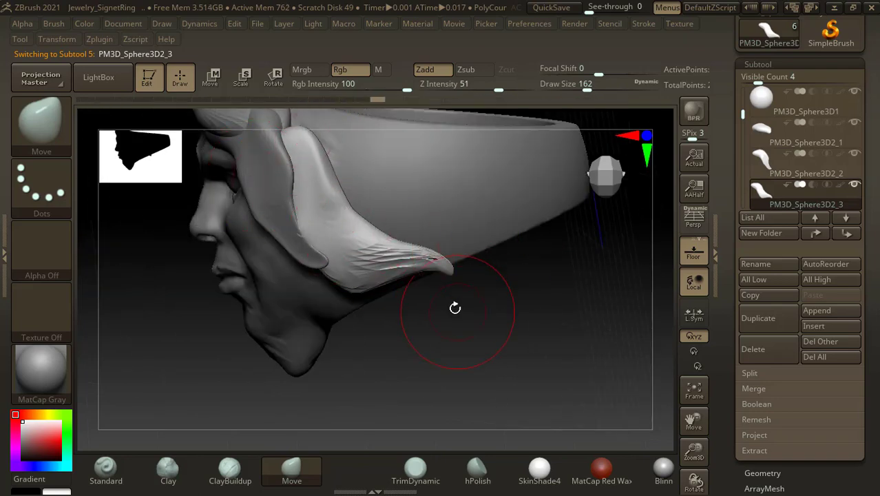
# - Smooth the ridges on the duplicated lock's lower edge and tip near the ring opening
pyautogui.moveTo(465, 334); pyautogui.dragTo(471, 334)
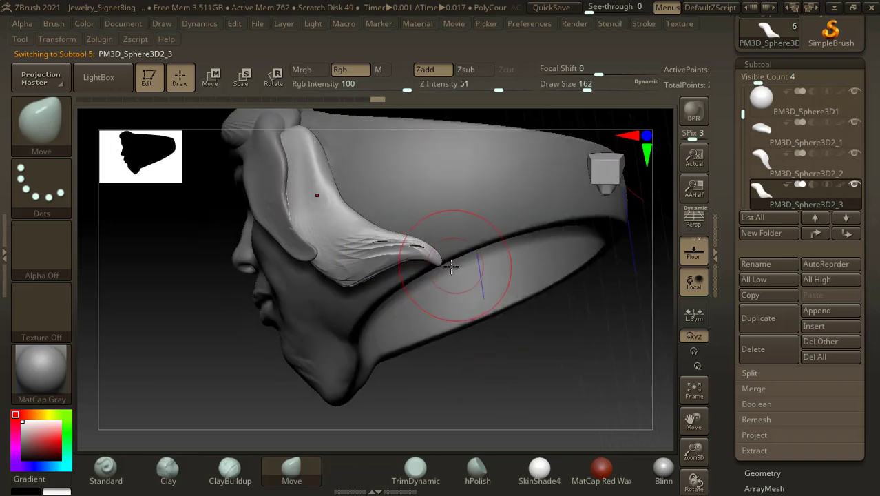
pyautogui.press('shift')
pyautogui.keyDown('shift'); pyautogui.moveTo(399, 239); pyautogui.dragTo(358, 241); pyautogui.keyUp('shift')
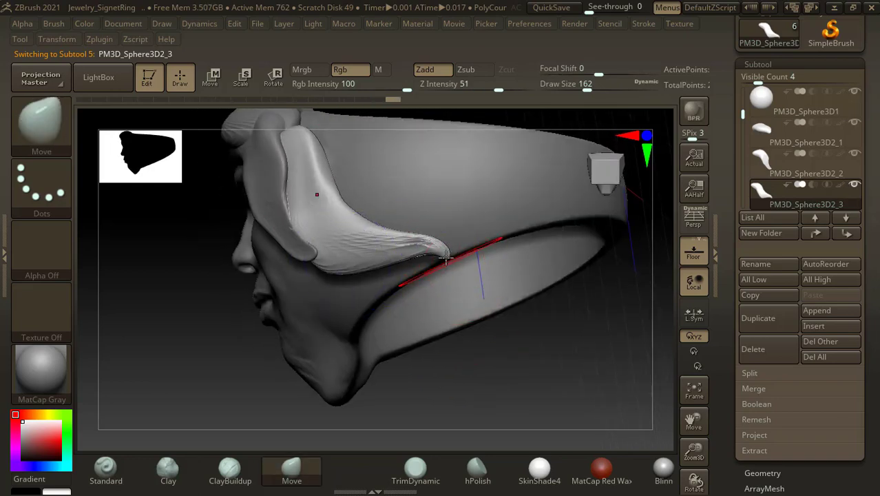
# - Pull the duplicated lock's rear tip slightly outward to the edge of the ring opening with the Move brush
pyautogui.moveTo(437, 241); pyautogui.dragTo(444, 248)
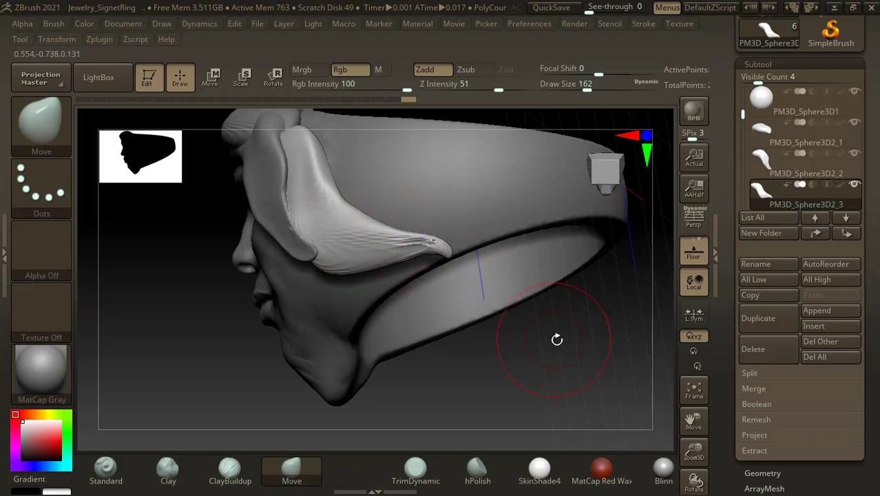
pyautogui.moveTo(556, 338)
pyautogui.mouseDown()
pyautogui.moveTo(581, 322)
pyautogui.moveTo(608, 373)
pyautogui.moveTo(546, 281)
pyautogui.mouseUp()
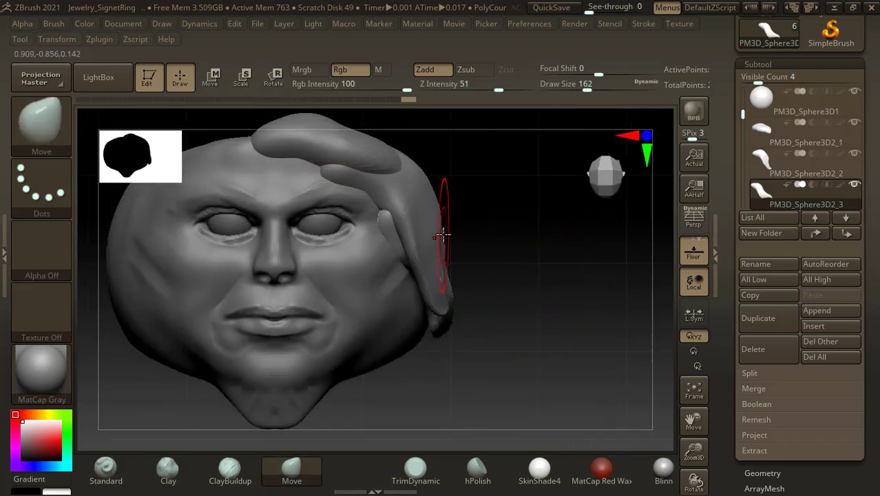
# - Select the forehead lock and stretch its rear end over the upper end of the side lock with the Move brush
pyautogui.keyDown('alt'); pyautogui.click(305, 140); pyautogui.keyUp('alt')
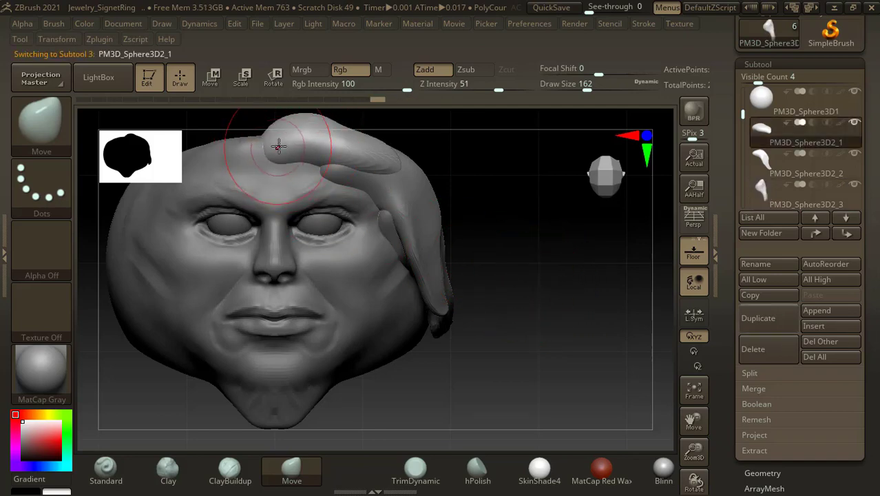
pyautogui.moveTo(482, 206); pyautogui.dragTo(440, 207)
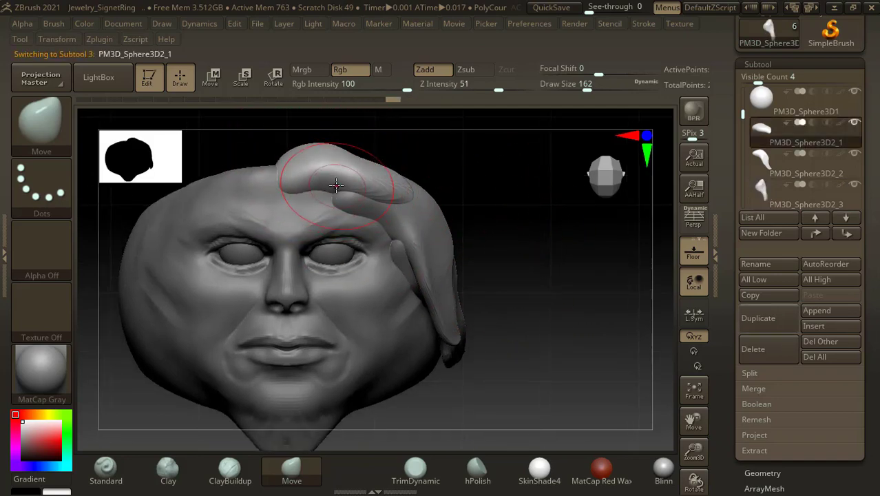
pyautogui.moveTo(379, 197); pyautogui.dragTo(398, 195)
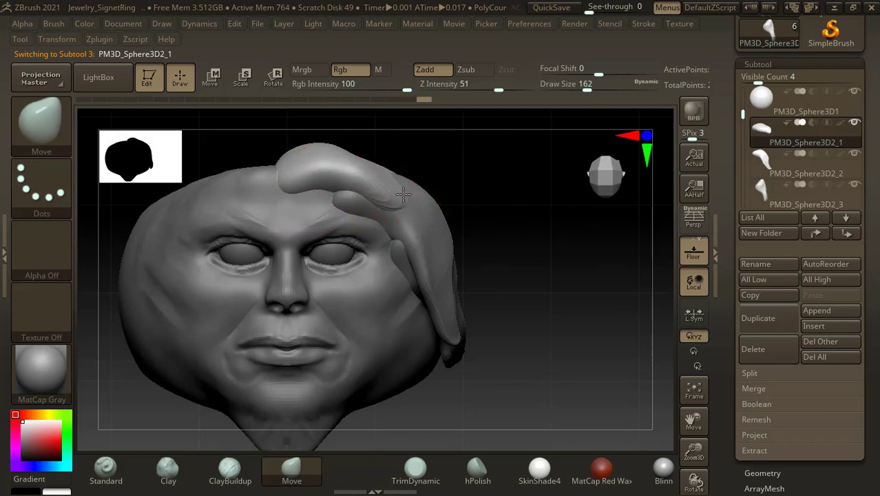
pyautogui.moveTo(451, 163); pyautogui.dragTo(421, 182)
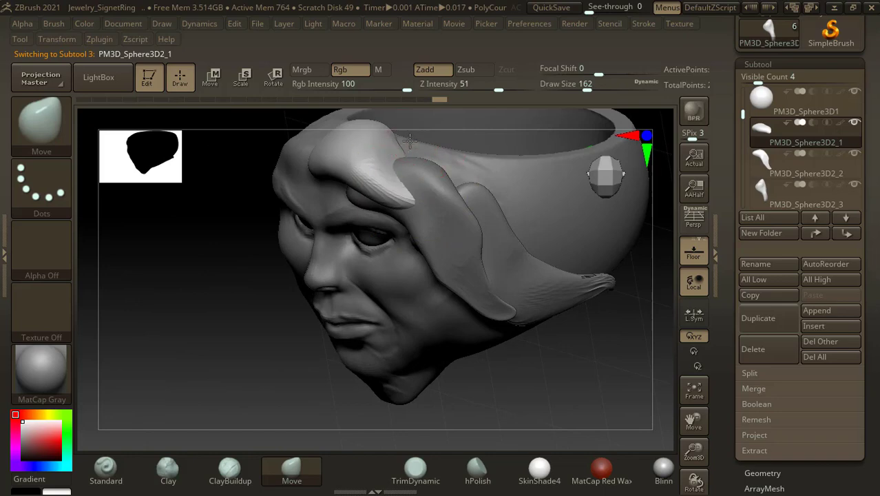
pyautogui.moveTo(410, 141); pyautogui.dragTo(401, 166)
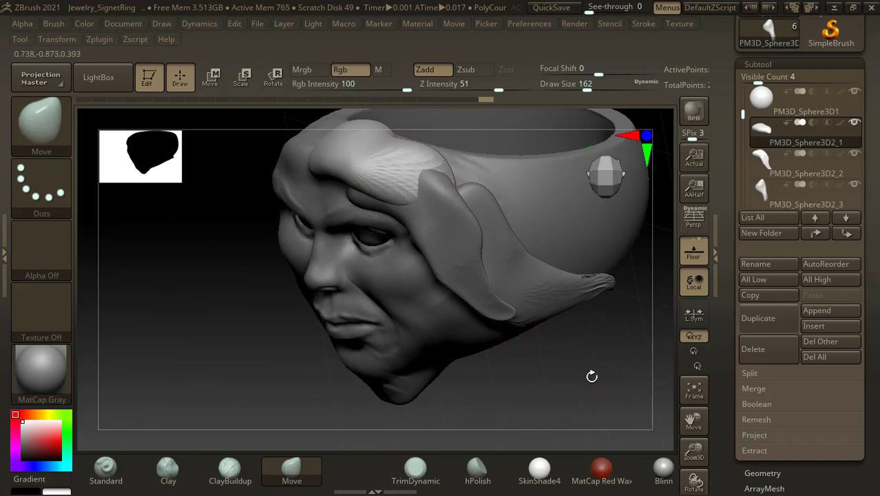
pyautogui.moveTo(591, 376); pyautogui.dragTo(423, 207)
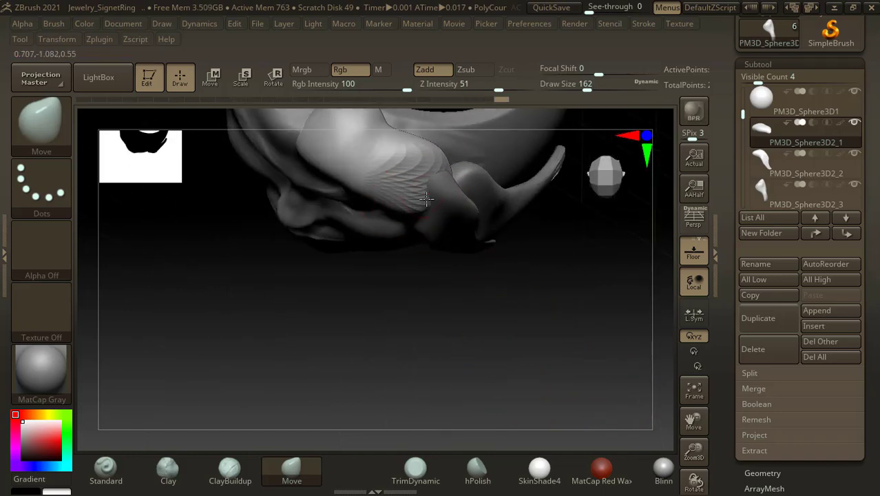
pyautogui.moveTo(561, 327); pyautogui.dragTo(521, 217)
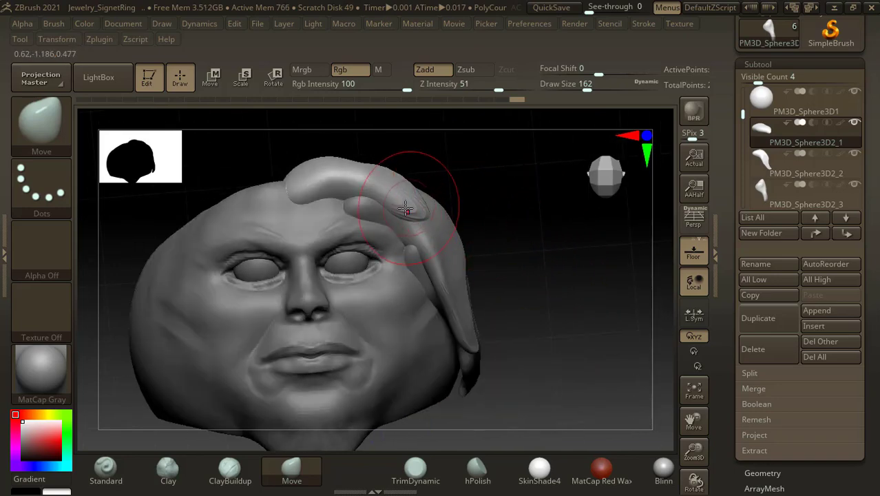
# - Tuck the front side lock's inner upper end under the forehead lock, and adjust the forehead lock's overlapping tip
pyautogui.keyDown('alt'); pyautogui.click(363, 206); pyautogui.keyUp('alt')
pyautogui.moveTo(477, 179); pyautogui.dragTo(369, 220)
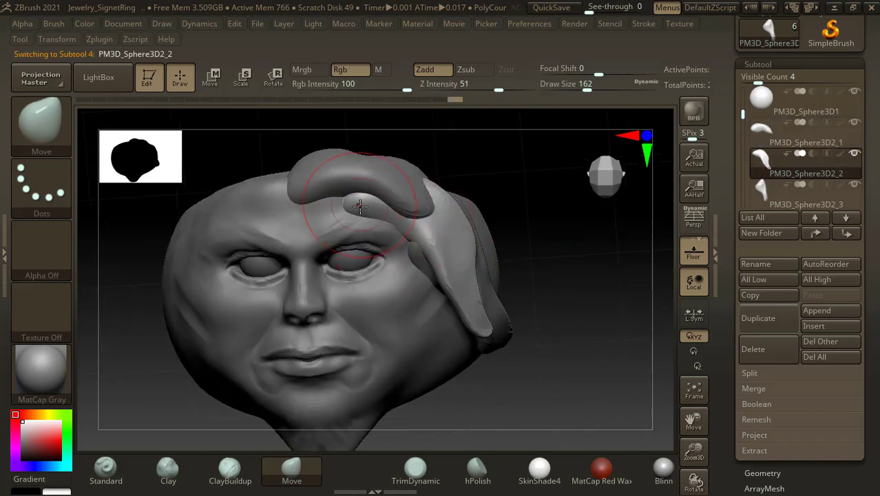
pyautogui.moveTo(500, 163); pyautogui.dragTo(450, 167)
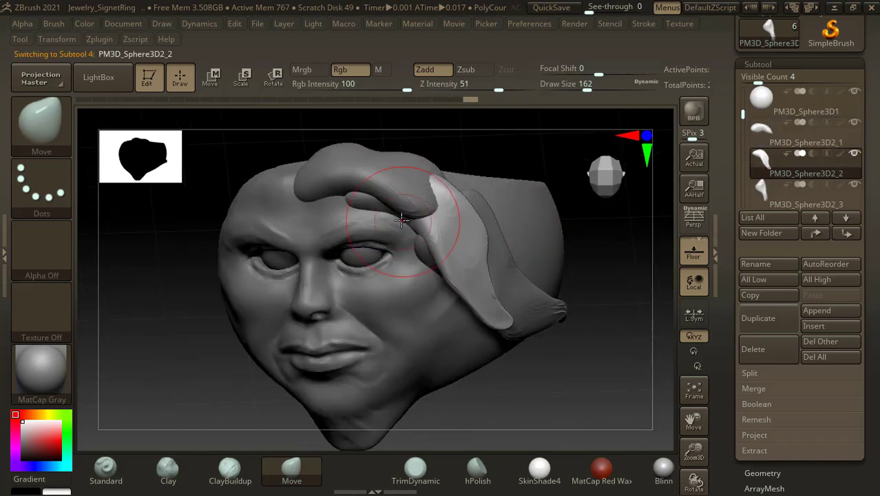
pyautogui.moveTo(495, 138)
pyautogui.mouseDown()
pyautogui.moveTo(485, 141)
pyautogui.moveTo(491, 149)
pyautogui.mouseUp()
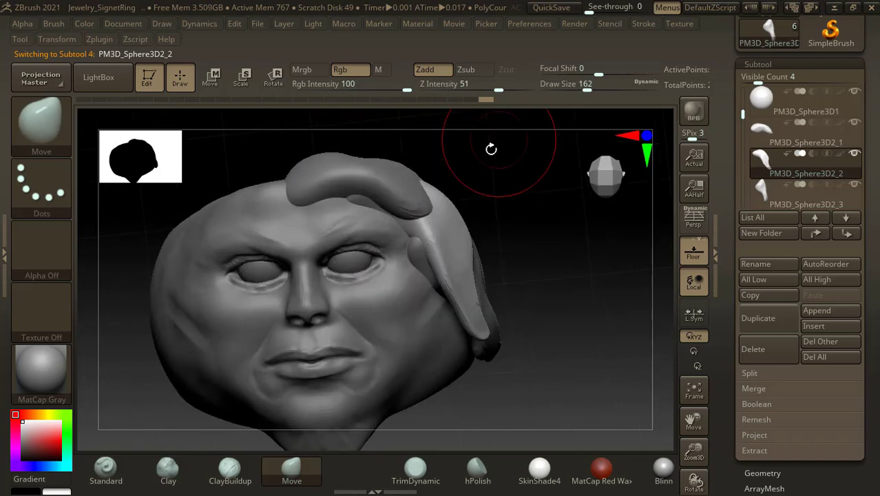
pyautogui.keyDown('alt'); pyautogui.click(402, 194); pyautogui.keyUp('alt')
pyautogui.moveTo(391, 186); pyautogui.dragTo(420, 207)
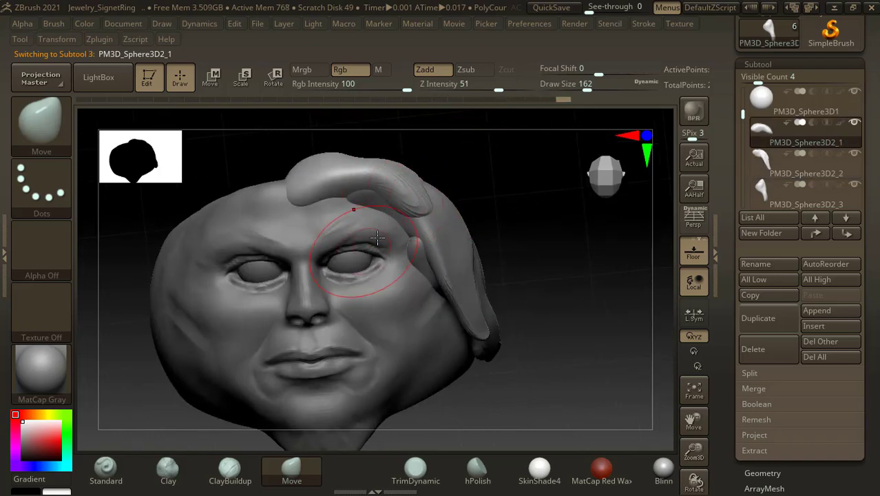
# - Refine the fit of the two side locks, moving the front lock's upper end against the forehead lock
pyautogui.keyDown('alt'); pyautogui.click(418, 255); pyautogui.keyUp('alt')
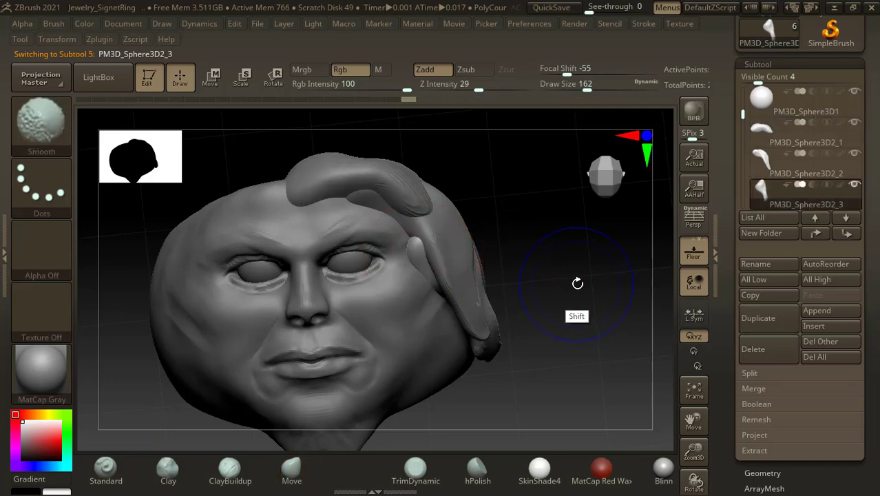
pyautogui.moveTo(577, 285); pyautogui.dragTo(465, 287)
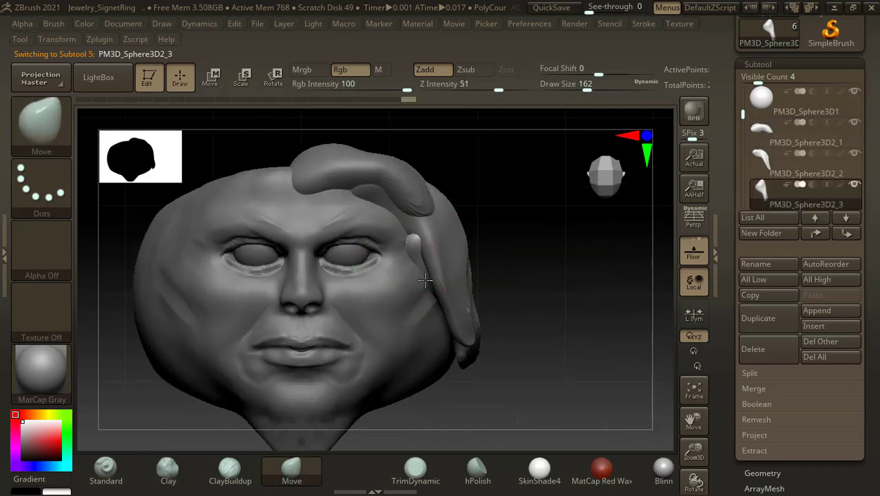
pyautogui.moveTo(501, 272)
pyautogui.mouseDown()
pyautogui.moveTo(584, 253)
pyautogui.moveTo(550, 314)
pyautogui.mouseUp()
pyautogui.keyDown('alt'); pyautogui.click(466, 246); pyautogui.keyUp('alt')
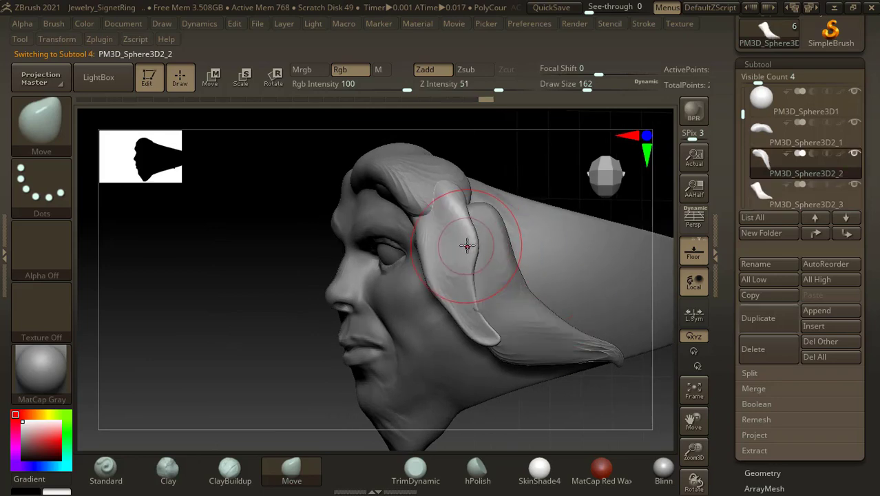
pyautogui.moveTo(507, 183); pyautogui.dragTo(448, 189)
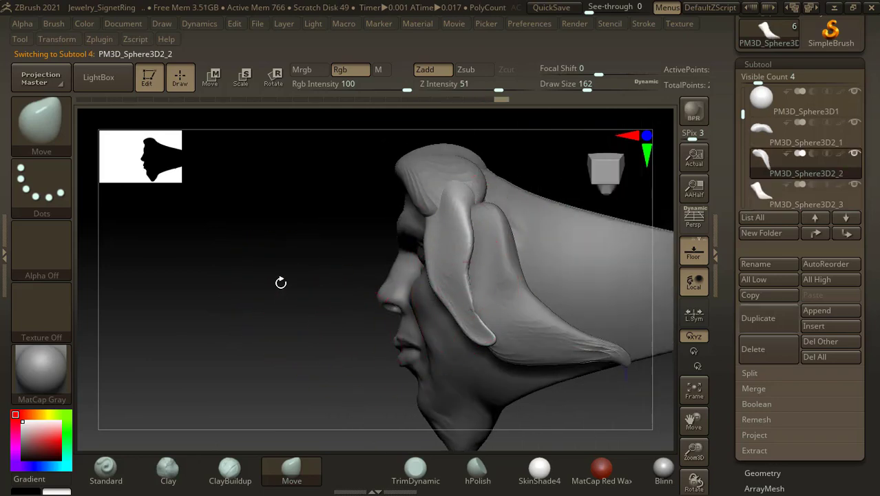
pyautogui.moveTo(281, 282); pyautogui.dragTo(372, 301)
pyautogui.keyDown('shift'); pyautogui.moveTo(608, 335); pyautogui.dragTo(617, 256); pyautogui.keyUp('shift')
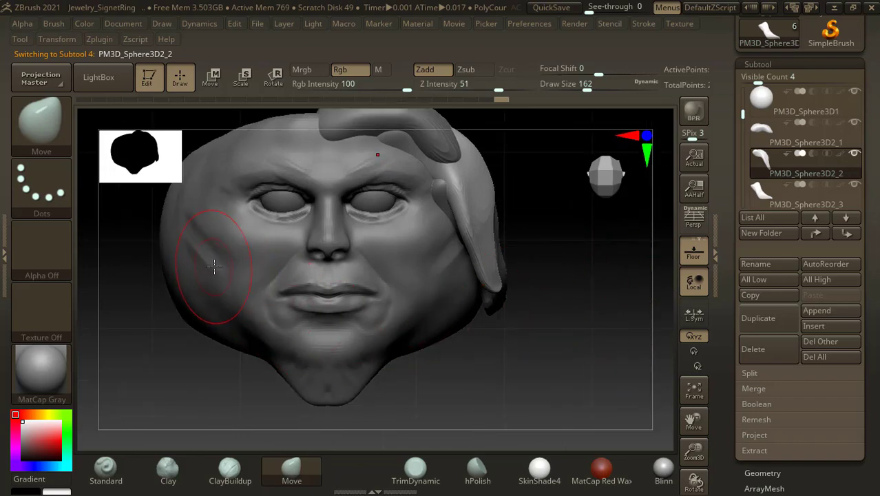
# - Select the signet ring head and reshape its temple and cheek with the Move brush at draw size 174, smoothing the cheek area
pyautogui.keyDown('alt'); pyautogui.click(439, 255); pyautogui.keyUp('alt')
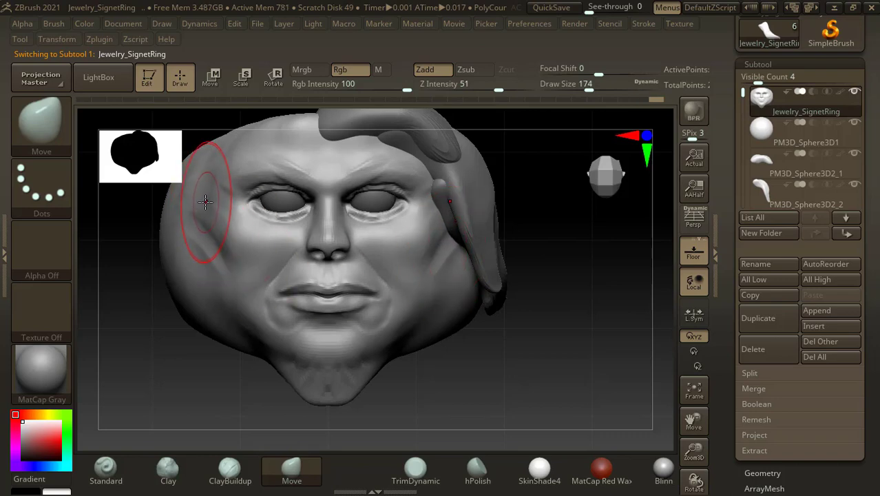
pyautogui.moveTo(589, 287); pyautogui.dragTo(594, 343)
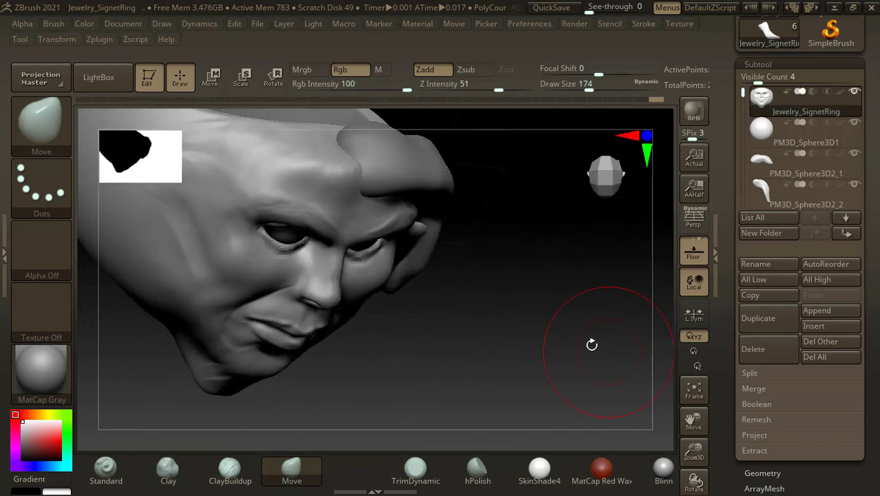
pyautogui.moveTo(552, 316); pyautogui.dragTo(470, 320)
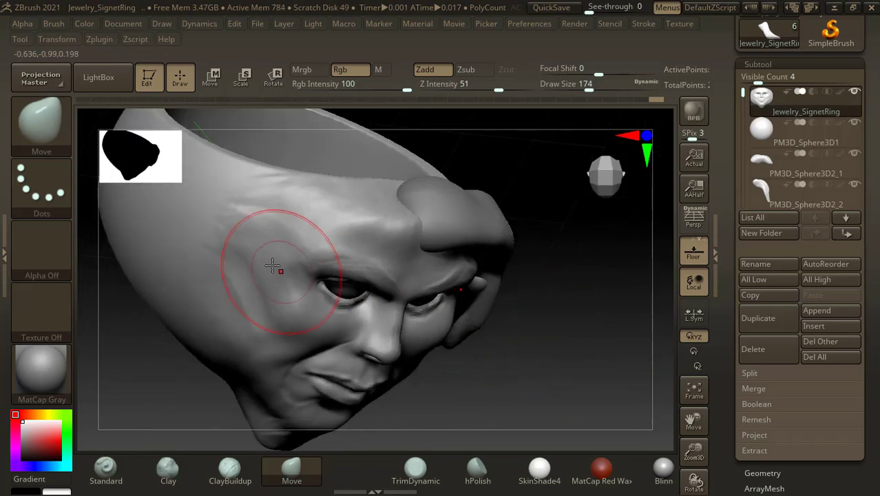
pyautogui.moveTo(594, 320); pyautogui.dragTo(562, 304)
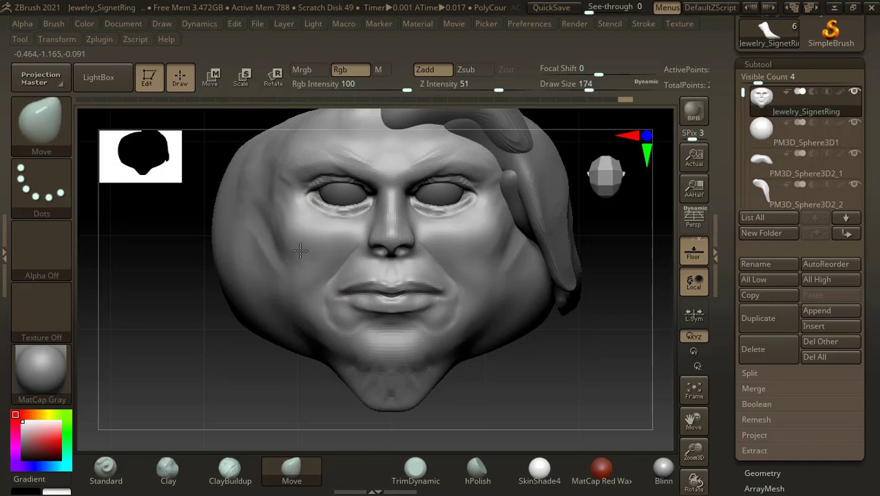
pyautogui.moveTo(599, 353); pyautogui.dragTo(486, 274)
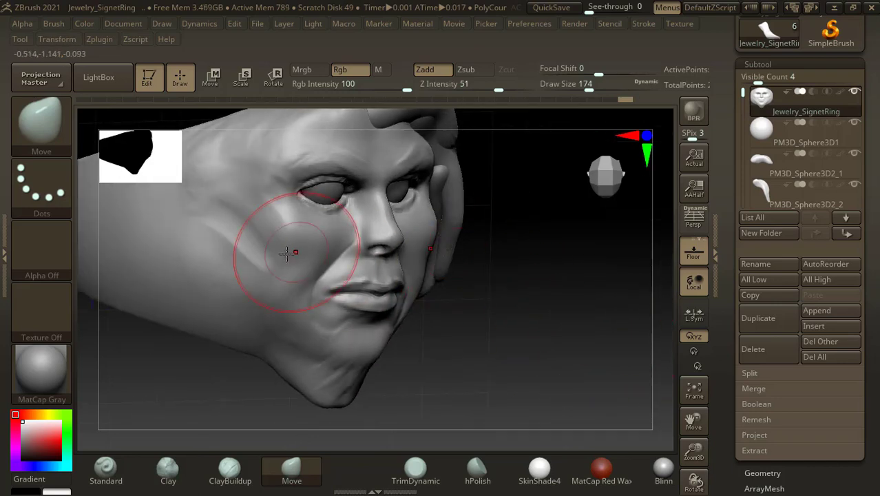
pyautogui.press('shift')
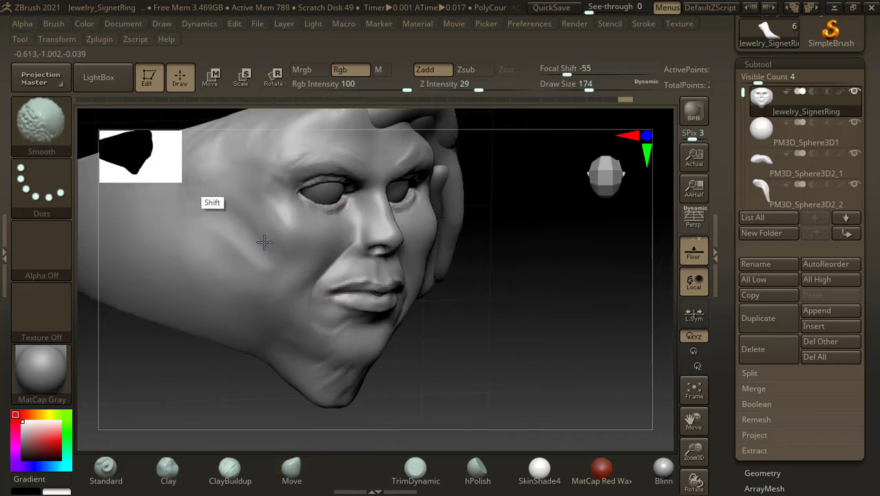
pyautogui.moveTo(556, 322); pyautogui.dragTo(530, 325)
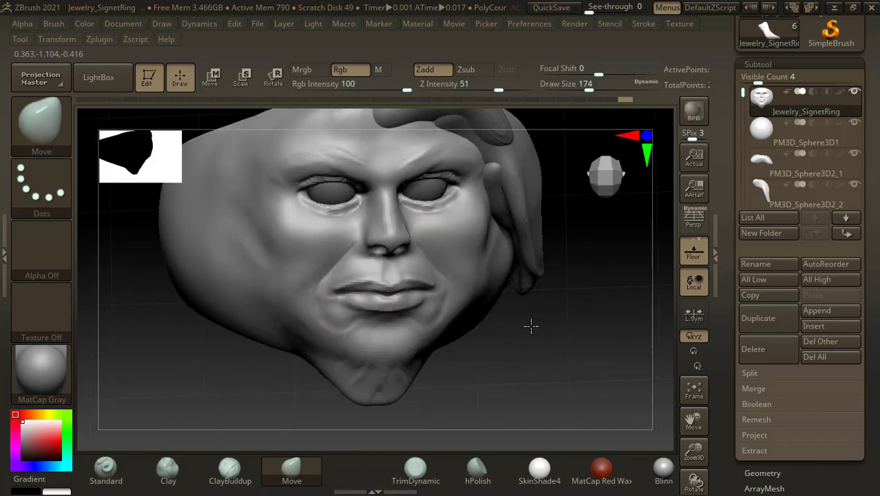
# - Refine the outer cheek, jaw and chin contours of the ring head with the Move brush
pyautogui.keyDown('shift'); pyautogui.moveTo(204, 357); pyautogui.dragTo(198, 367); pyautogui.keyUp('shift')
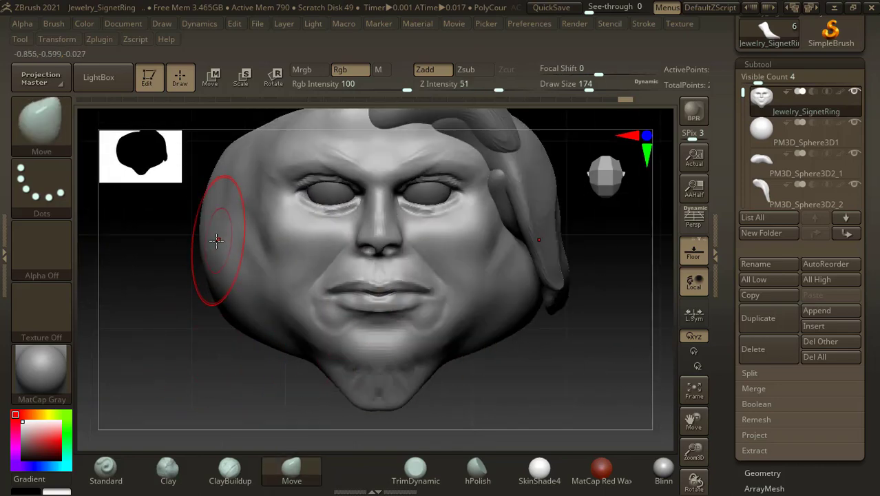
pyautogui.moveTo(201, 315); pyautogui.dragTo(205, 291)
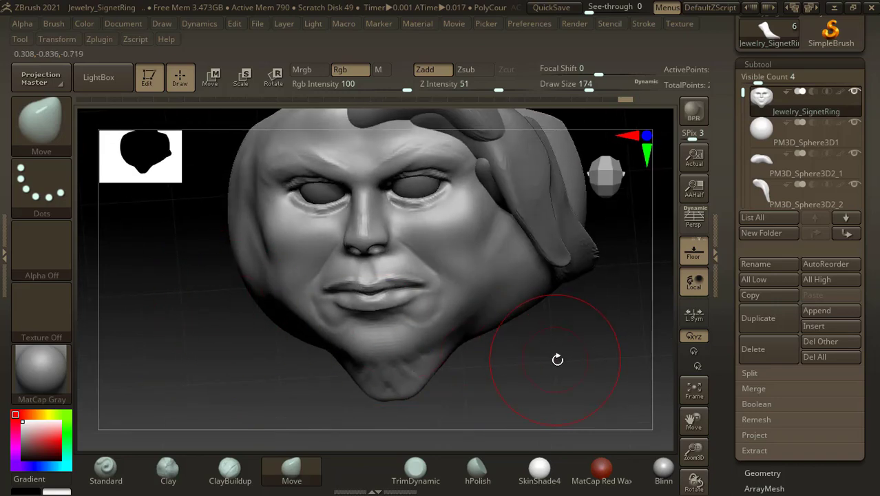
pyautogui.moveTo(560, 359); pyautogui.dragTo(571, 365)
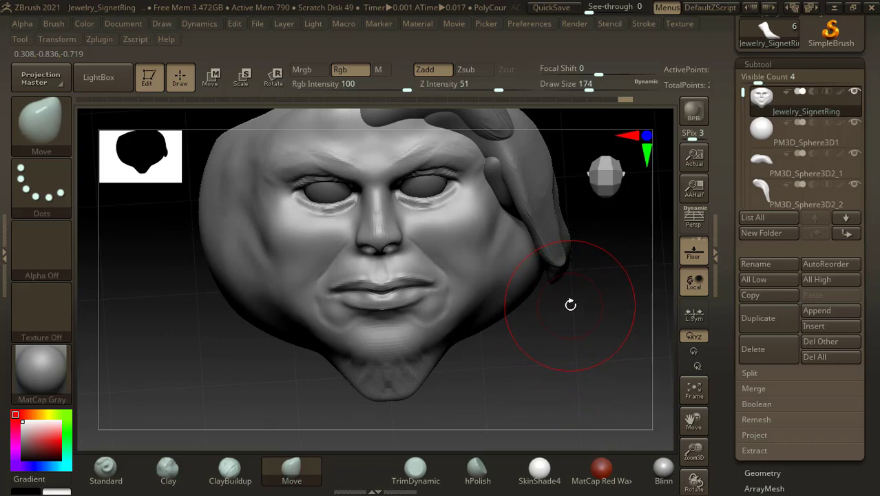
pyautogui.moveTo(536, 370)
pyautogui.mouseDown()
pyautogui.moveTo(544, 371)
pyautogui.moveTo(554, 348)
pyautogui.moveTo(582, 349)
pyautogui.mouseUp()
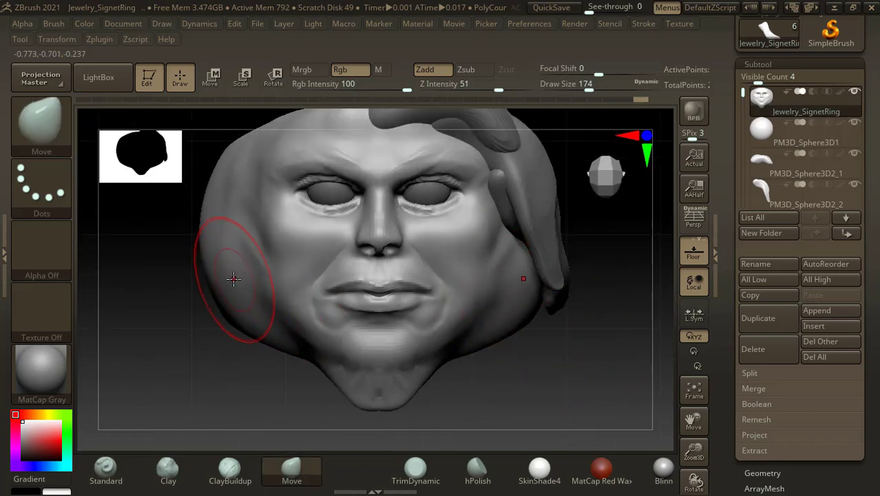
pyautogui.moveTo(616, 368); pyautogui.dragTo(596, 349)
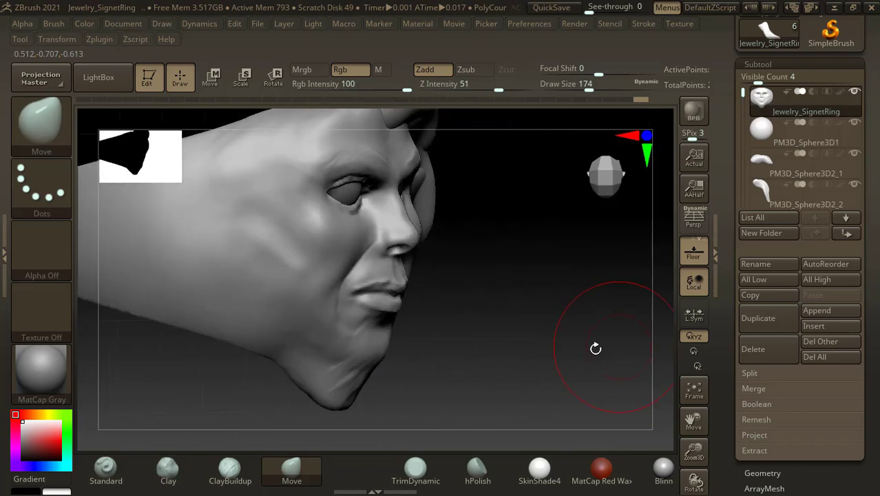
pyautogui.moveTo(375, 356); pyautogui.dragTo(383, 360)
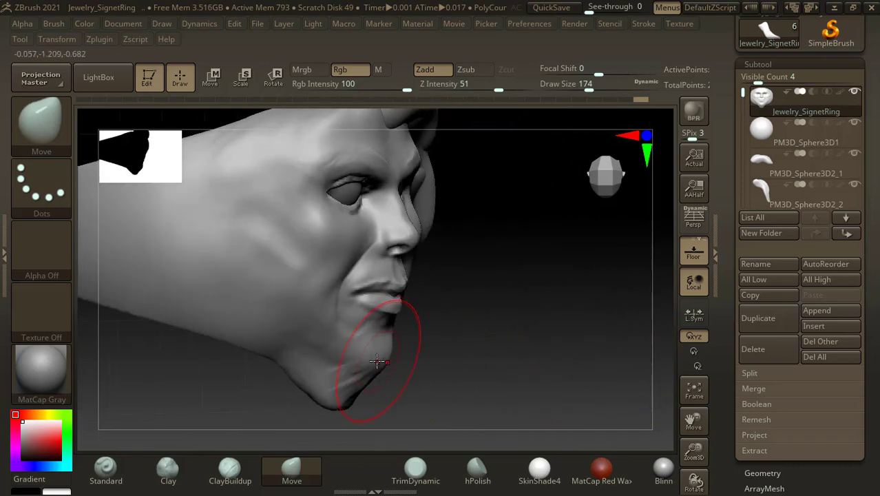
pyautogui.moveTo(482, 303)
pyautogui.mouseDown()
pyautogui.moveTo(541, 301)
pyautogui.moveTo(520, 290)
pyautogui.mouseUp()
pyautogui.keyDown('shift'); pyautogui.moveTo(597, 339); pyautogui.dragTo(601, 324); pyautogui.keyUp('shift')
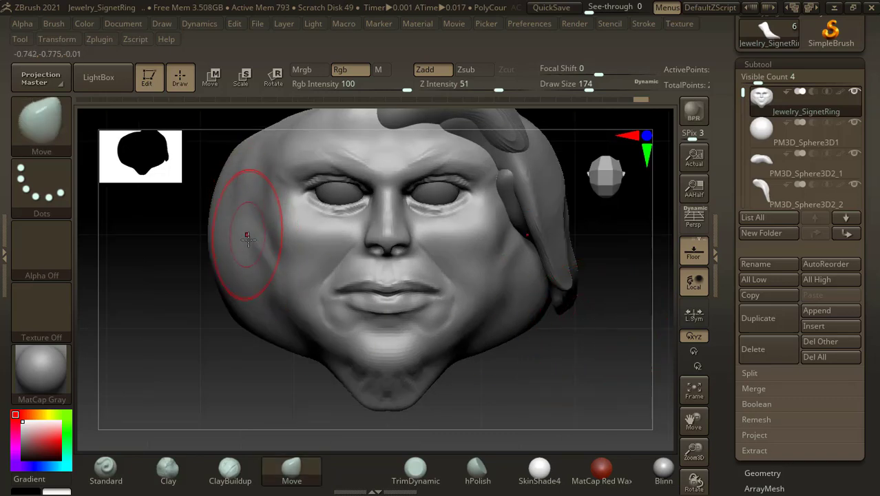
# - Carve lightly into the side of the head behind the cheek ridge using ClayBuildup in subtract mode at Z Intensity 1
pyautogui.moveTo(583, 367); pyautogui.dragTo(605, 361)
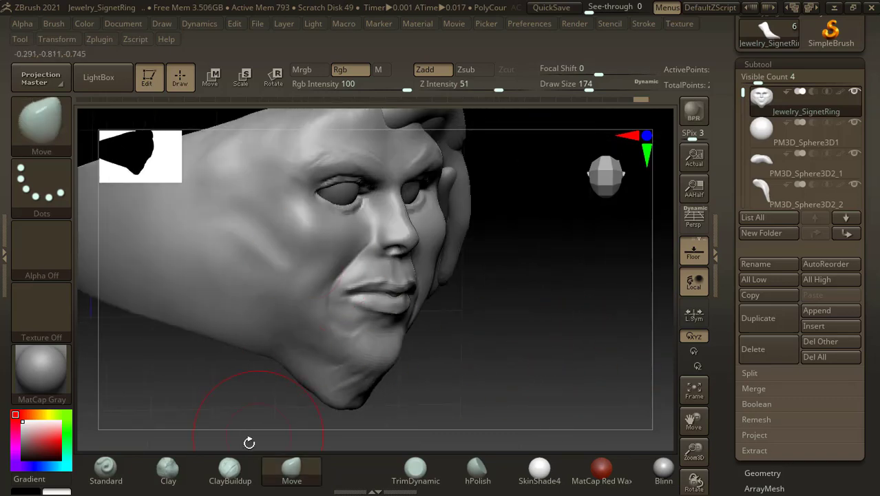
pyautogui.click(230, 468)
pyautogui.press('alt')
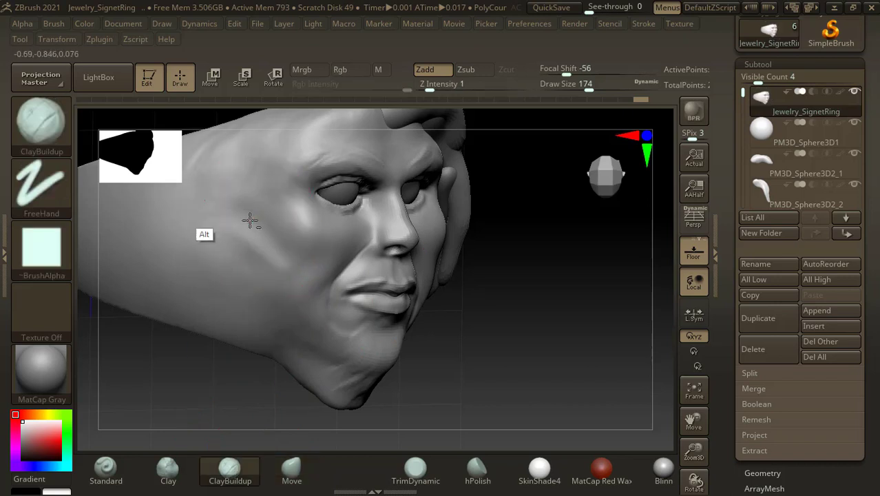
pyautogui.keyDown('alt'); pyautogui.moveTo(250, 220); pyautogui.dragTo(196, 232); pyautogui.keyUp('alt')
pyautogui.moveTo(536, 299)
pyautogui.mouseDown()
pyautogui.moveTo(555, 318)
pyautogui.moveTo(497, 314)
pyautogui.moveTo(536, 319)
pyautogui.moveTo(564, 271)
pyautogui.moveTo(567, 285)
pyautogui.moveTo(330, 401)
pyautogui.moveTo(340, 411)
pyautogui.mouseUp()
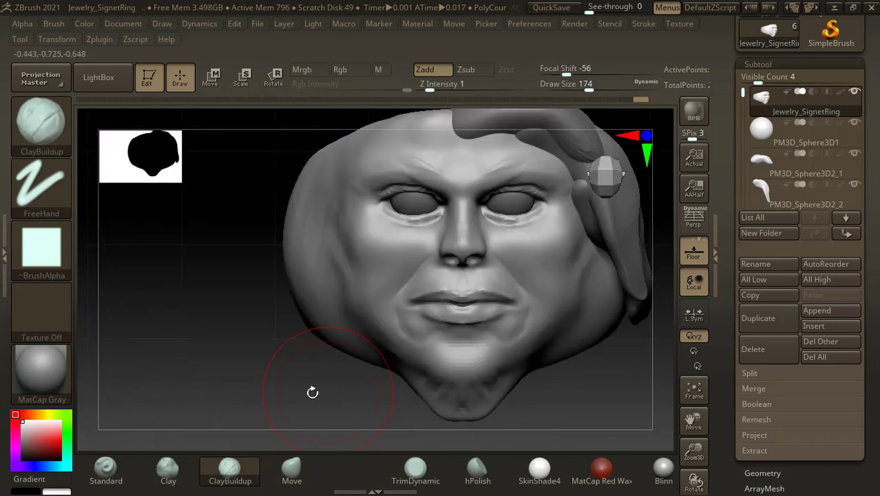
# - Sculpt the crease running along the cheek and jaw on the sides of the ring head with ClayBuildup at draw size 114
pyautogui.keyDown('alt'); pyautogui.moveTo(271, 375); pyautogui.dragTo(231, 338); pyautogui.keyUp('alt')
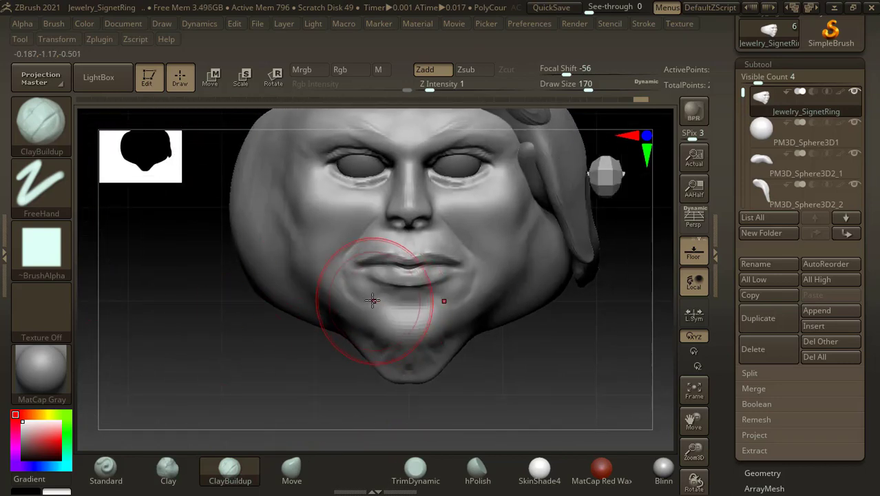
pyautogui.press('[')
pyautogui.press('[')
pyautogui.press('[')
pyautogui.press('[')
pyautogui.press('[')
pyautogui.press('[')
pyautogui.moveTo(548, 339); pyautogui.dragTo(514, 255)
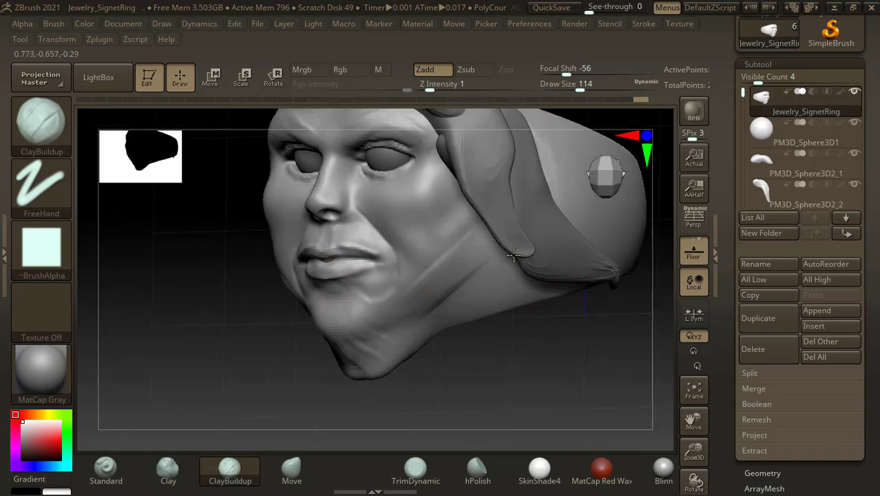
pyautogui.moveTo(592, 331); pyautogui.dragTo(482, 303)
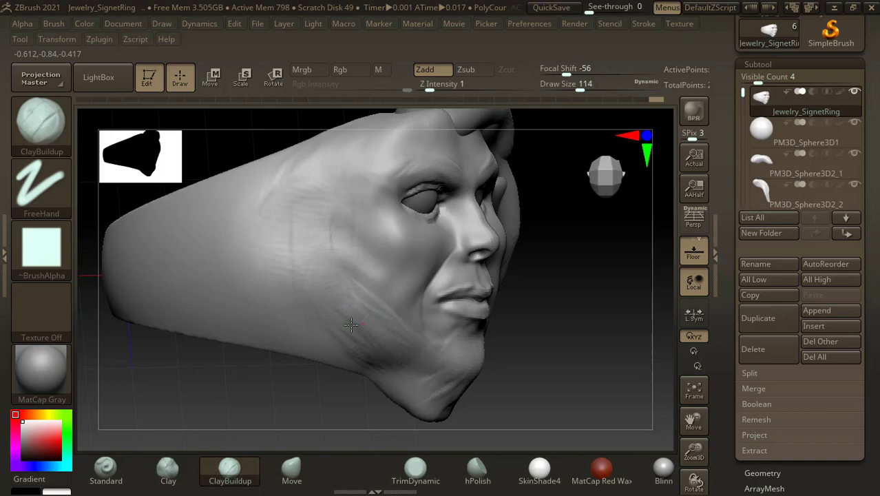
pyautogui.moveTo(393, 347); pyautogui.dragTo(573, 353)
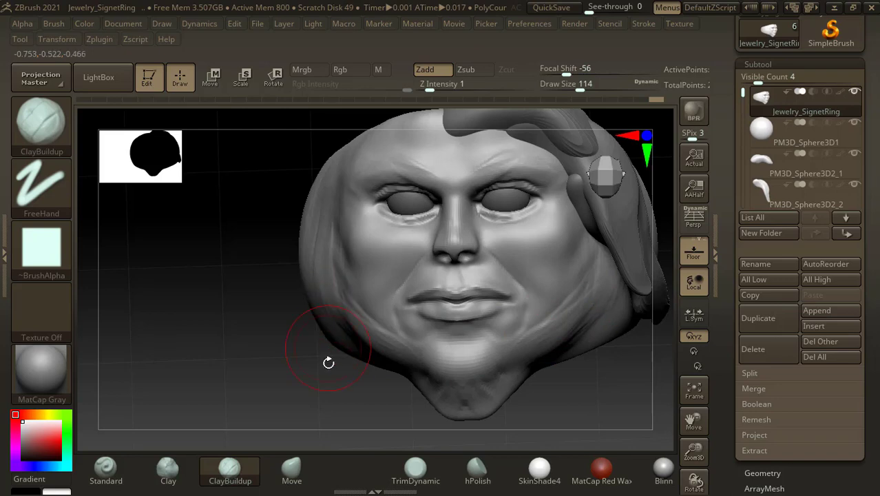
pyautogui.moveTo(354, 395); pyautogui.dragTo(380, 399)
pyautogui.moveTo(599, 379)
pyautogui.mouseDown()
pyautogui.moveTo(613, 379)
pyautogui.moveTo(610, 364)
pyautogui.mouseUp()
pyautogui.moveTo(562, 411)
pyautogui.keyDown('shift'); pyautogui.mouseDown()
pyautogui.moveTo(628, 364)
pyautogui.moveTo(613, 406)
pyautogui.mouseUp(); pyautogui.keyUp('shift')
# - Pull the chin and lower lip forward in profile with the Move brush at draw size 242
pyautogui.click(300, 476)
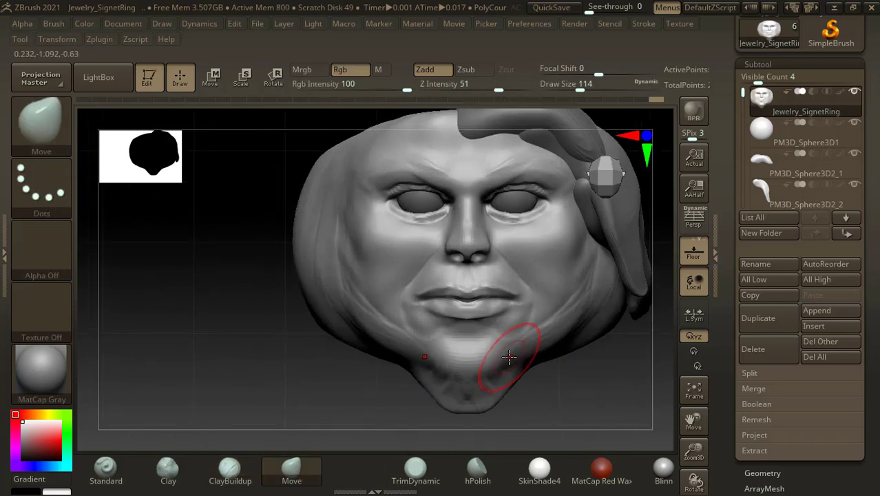
pyautogui.press(']')
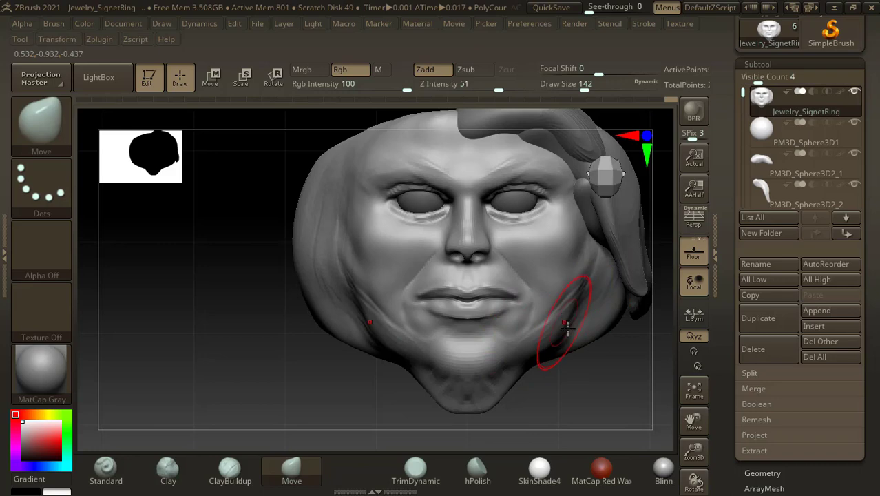
pyautogui.moveTo(606, 376)
pyautogui.mouseDown()
pyautogui.moveTo(643, 391)
pyautogui.moveTo(633, 382)
pyautogui.moveTo(644, 371)
pyautogui.moveTo(562, 353)
pyautogui.mouseUp()
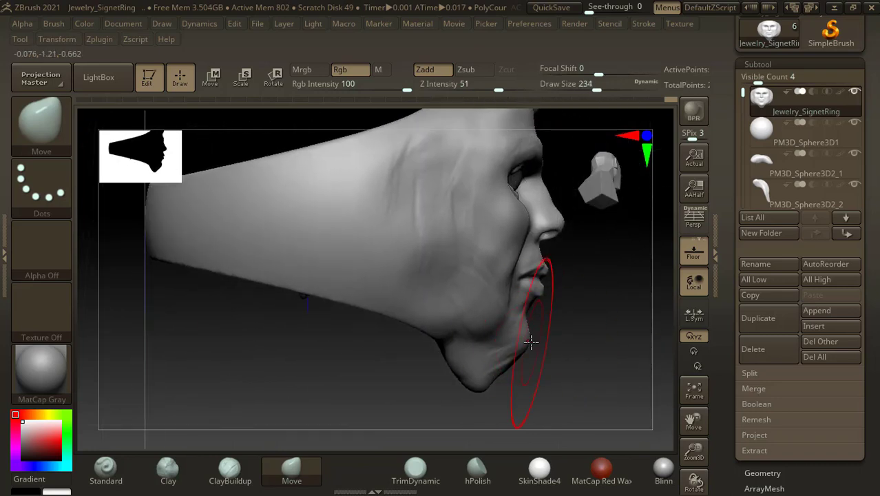
pyautogui.press(']')
pyautogui.moveTo(525, 346); pyautogui.dragTo(537, 340)
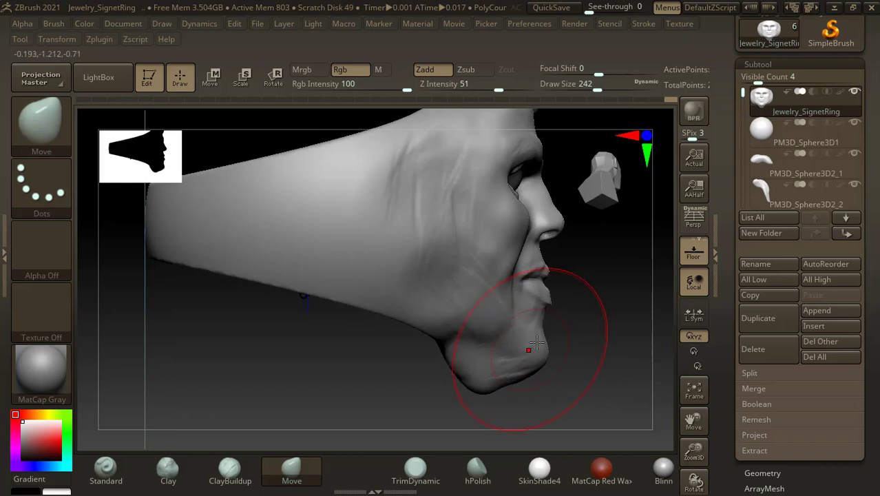
pyautogui.keyDown('shift'); pyautogui.moveTo(566, 295); pyautogui.dragTo(554, 280); pyautogui.keyUp('shift')
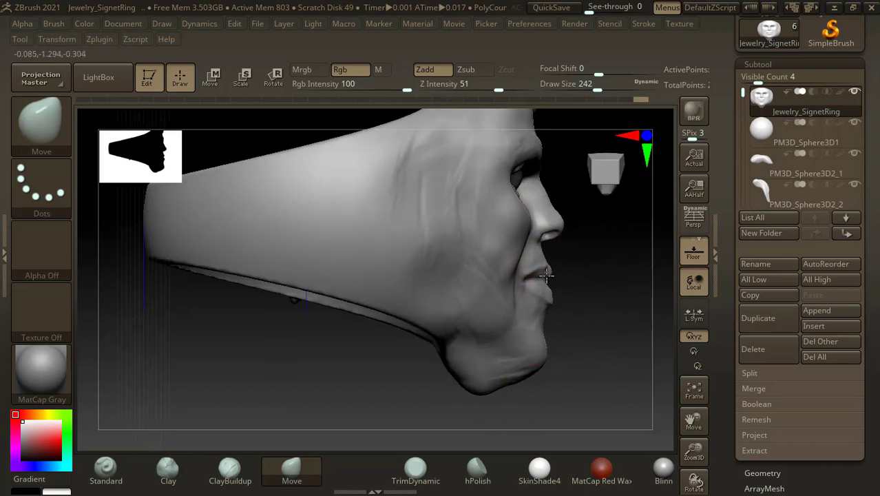
pyautogui.moveTo(603, 255); pyautogui.dragTo(532, 194)
pyautogui.moveTo(578, 323); pyautogui.dragTo(544, 351)
pyautogui.keyDown('shift'); pyautogui.moveTo(343, 393); pyautogui.dragTo(302, 318); pyautogui.keyUp('shift')
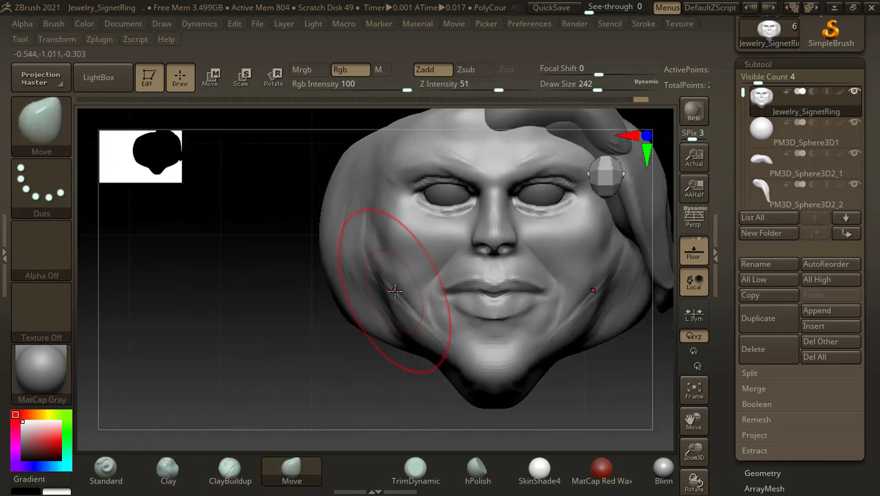
pyautogui.keyDown('alt'); pyautogui.moveTo(285, 348); pyautogui.dragTo(301, 314); pyautogui.keyUp('alt')
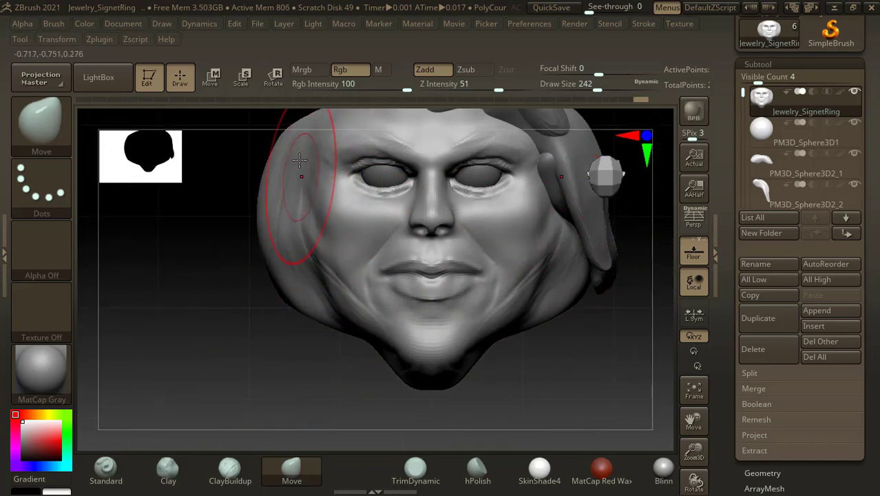
# - Carve a groove between the face and the outer side of the head with the Standard brush at draw size 122, smoothing beside it
pyautogui.click(107, 472)
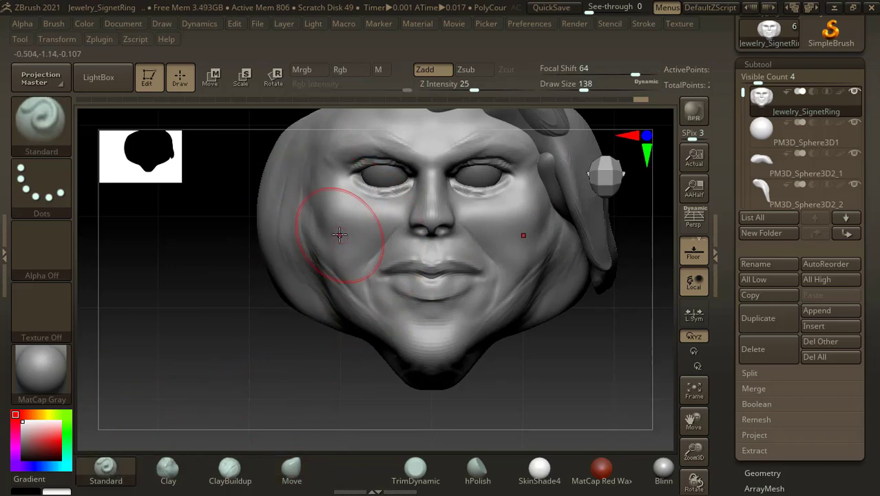
pyautogui.moveTo(578, 330); pyautogui.dragTo(330, 244)
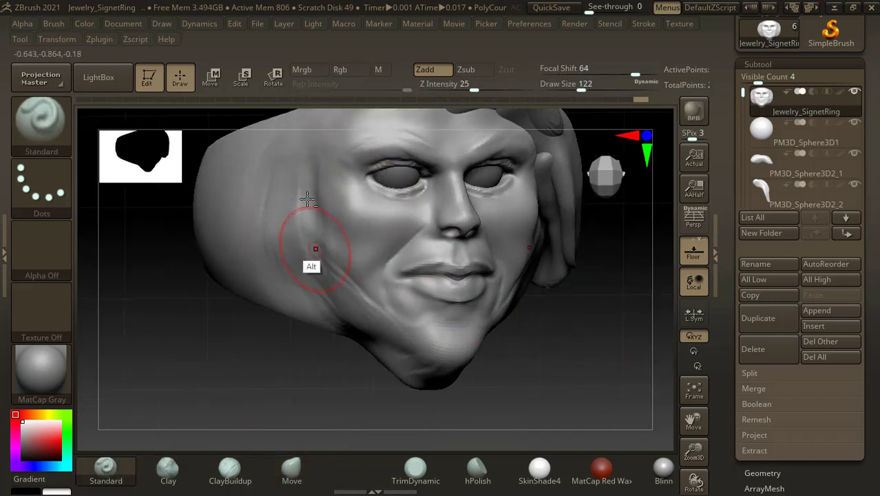
pyautogui.keyDown('alt'); pyautogui.moveTo(297, 160); pyautogui.dragTo(297, 206); pyautogui.keyUp('alt')
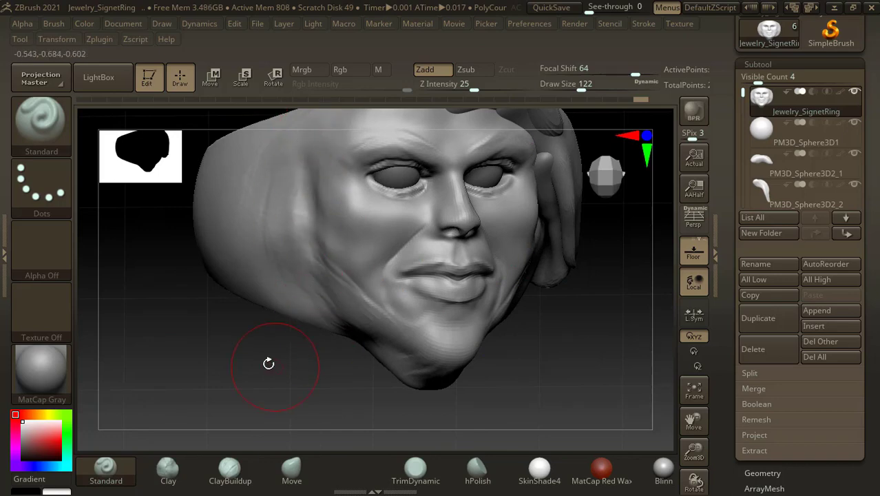
pyautogui.keyDown('shift'); pyautogui.moveTo(268, 363); pyautogui.dragTo(265, 340); pyautogui.keyUp('shift')
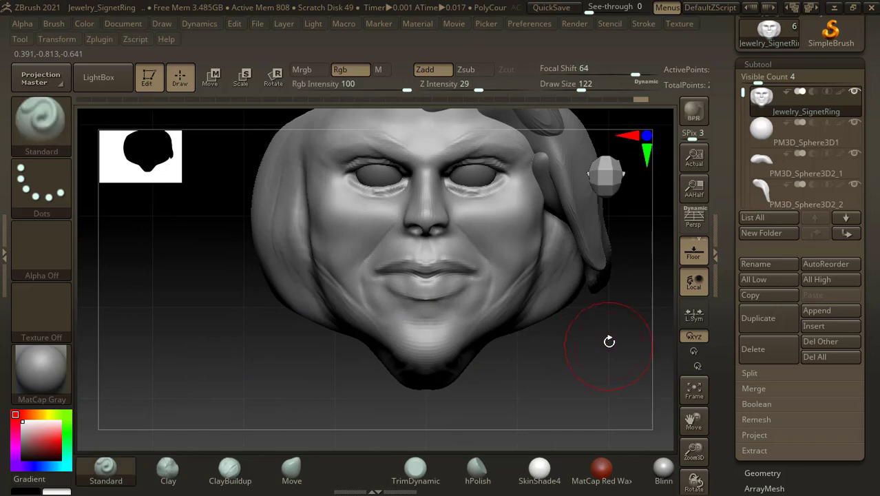
pyautogui.keyDown('alt'); pyautogui.moveTo(598, 344); pyautogui.dragTo(591, 355); pyautogui.keyUp('alt')
pyautogui.keyDown('shift'); pyautogui.moveTo(294, 230); pyautogui.dragTo(292, 210); pyautogui.keyUp('shift')
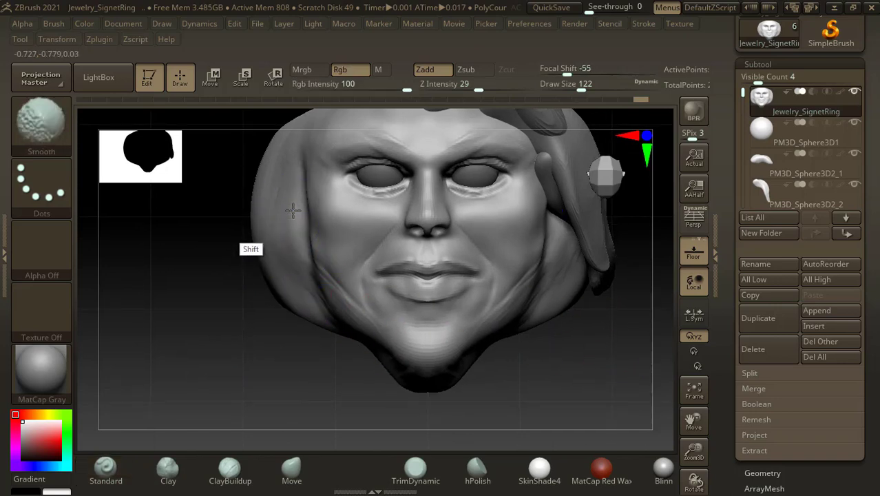
pyautogui.moveTo(234, 258)
pyautogui.mouseDown()
pyautogui.moveTo(228, 265)
pyautogui.moveTo(249, 309)
pyautogui.moveTo(237, 277)
pyautogui.moveTo(481, 284)
pyautogui.moveTo(564, 309)
pyautogui.moveTo(587, 291)
pyautogui.mouseUp()
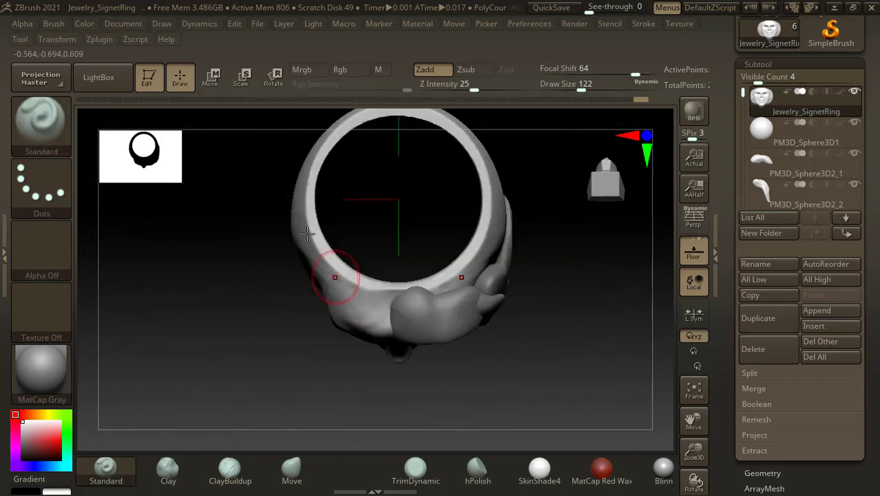
pyautogui.moveTo(567, 329); pyautogui.dragTo(504, 319)
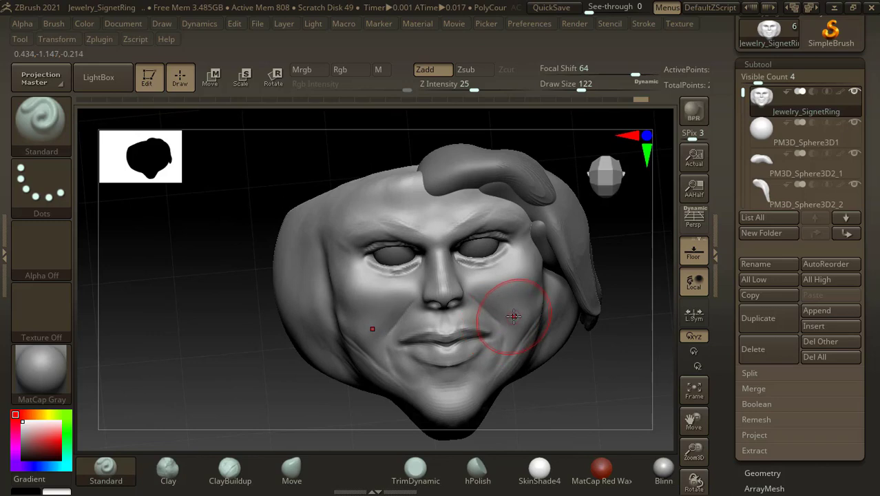
pyautogui.moveTo(585, 334); pyautogui.dragTo(610, 321)
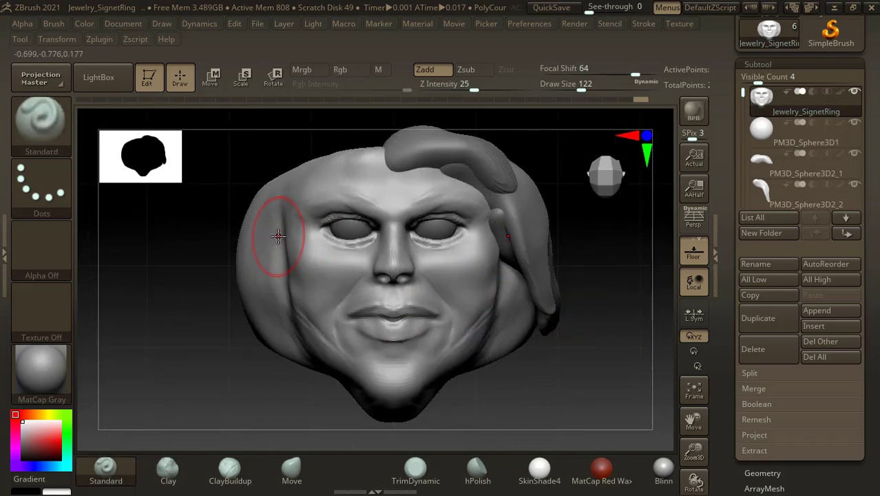
pyautogui.scroll(-2, 791, 241)
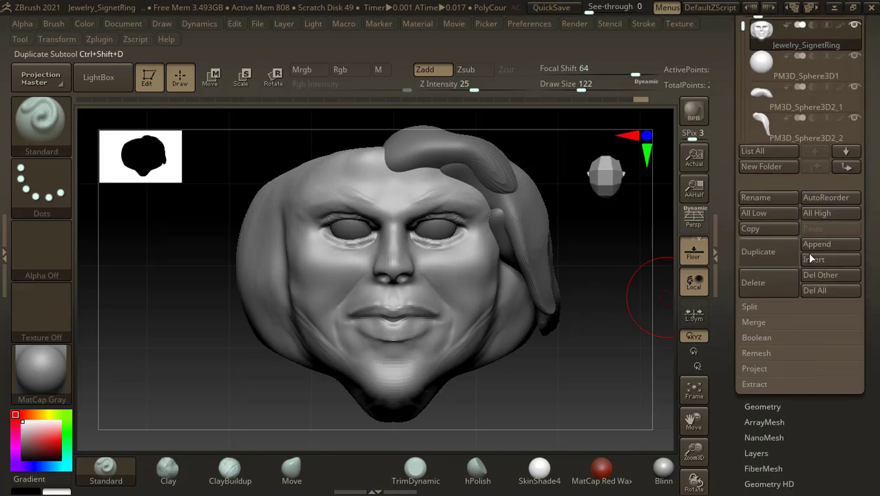
pyautogui.click(98, 79)
pyautogui.click(204, 116)
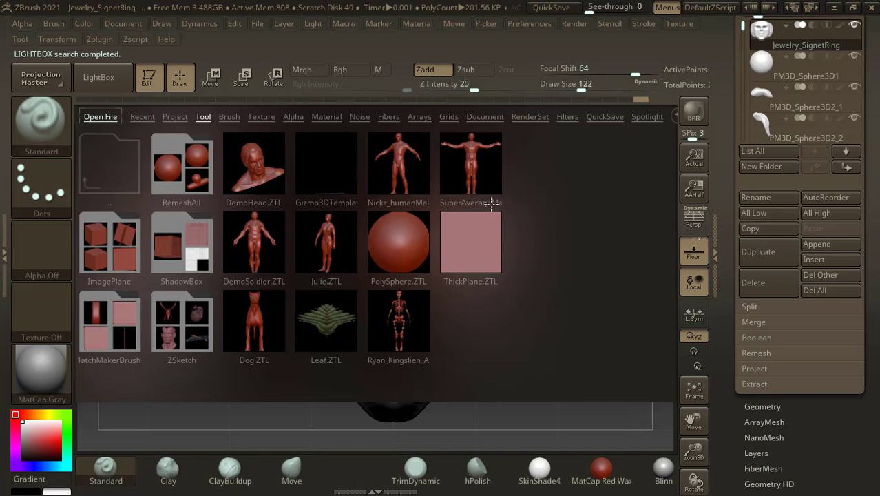
pyautogui.click(831, 260)
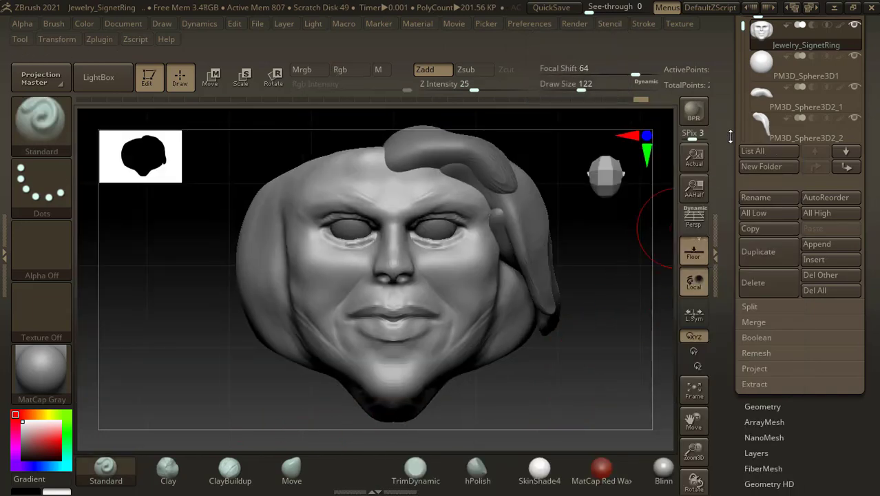
pyautogui.scroll(1, 731, 102)
pyautogui.scroll(5, 731, 102)
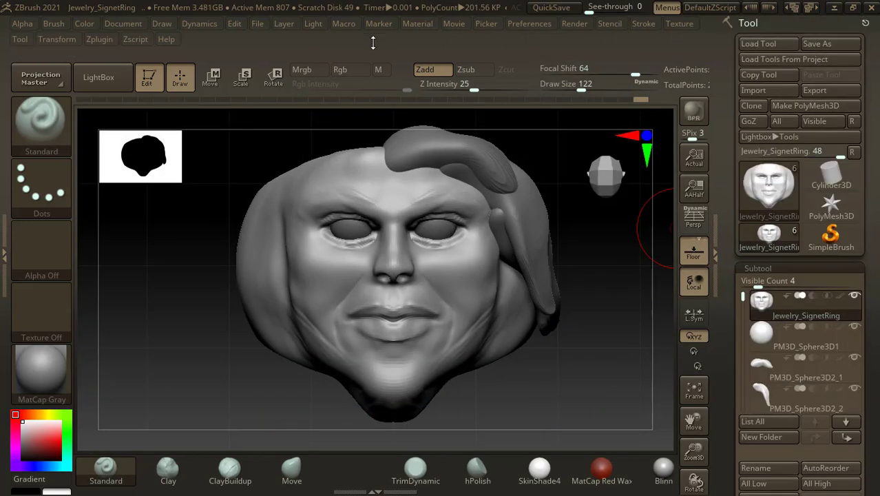
# - Save the project as Jewelry_SignetRing in a new Desktop folder named face ring
pyautogui.click(260, 24)
pyautogui.click(352, 47)
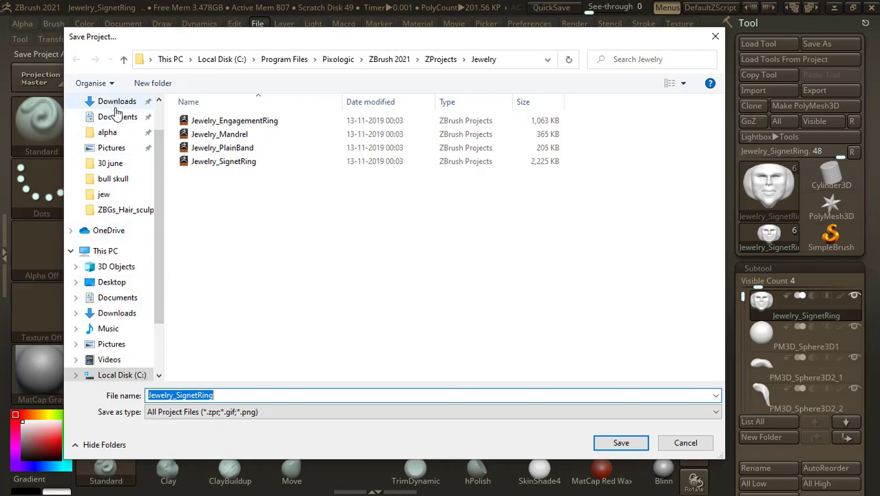
pyautogui.click(113, 282)
pyautogui.click(156, 84)
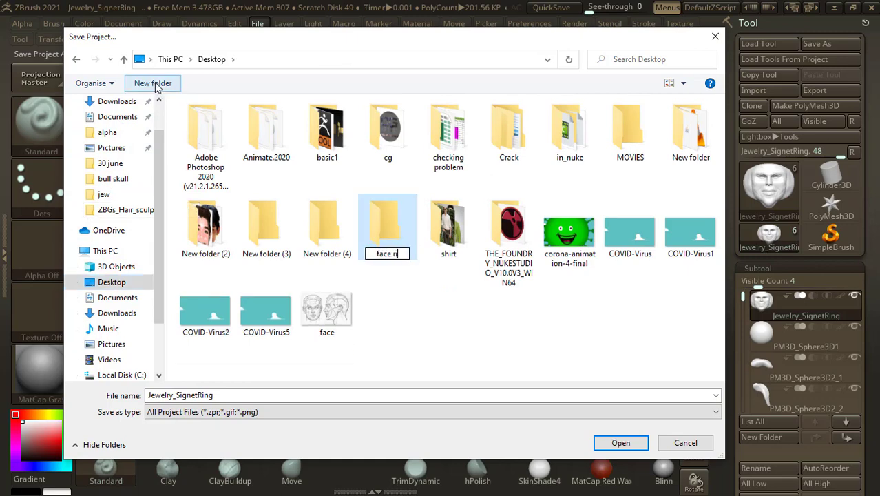
pyautogui.press('Return')
pyautogui.press('Return')
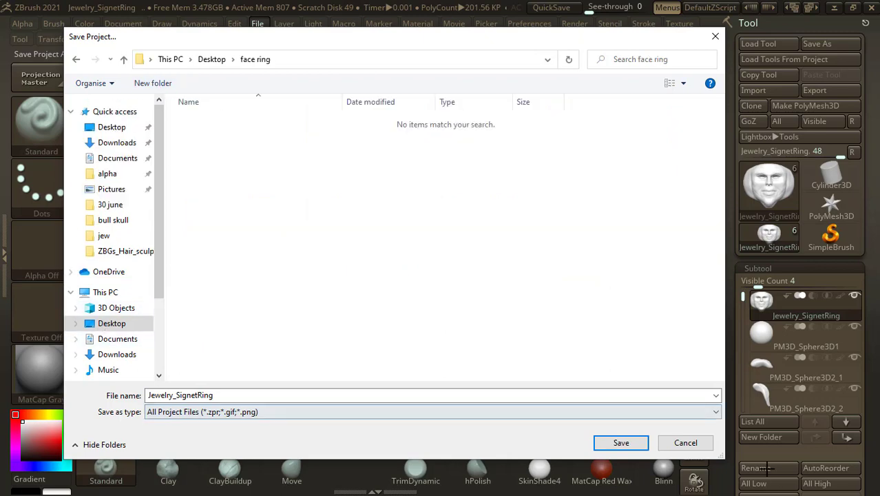
pyautogui.click(645, 444)
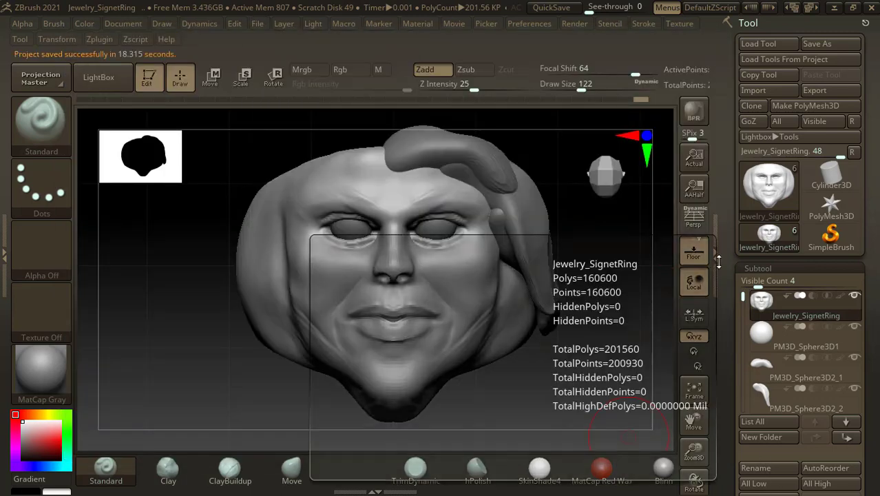
# - Load the DemoHead.ZTL tool from the LightBox library and frame the bust from the front
pyautogui.click(103, 78)
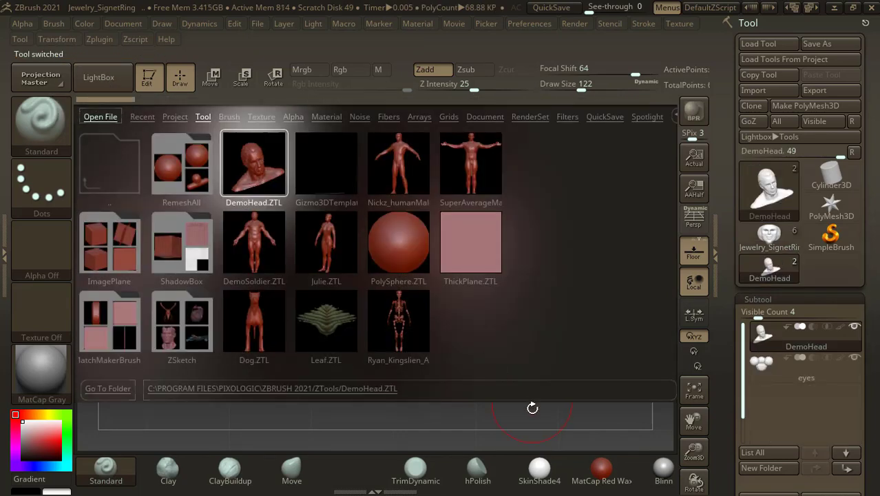
pyautogui.moveTo(585, 450)
pyautogui.mouseDown()
pyautogui.moveTo(564, 337)
pyautogui.moveTo(594, 222)
pyautogui.moveTo(612, 227)
pyautogui.moveTo(601, 305)
pyautogui.mouseUp()
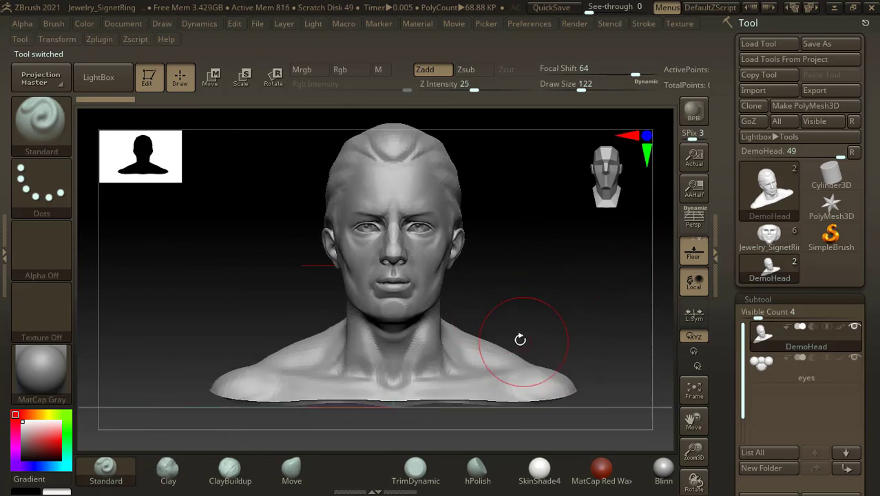
pyautogui.keyDown('alt'); pyautogui.moveTo(567, 318); pyautogui.dragTo(508, 331); pyautogui.keyUp('alt')
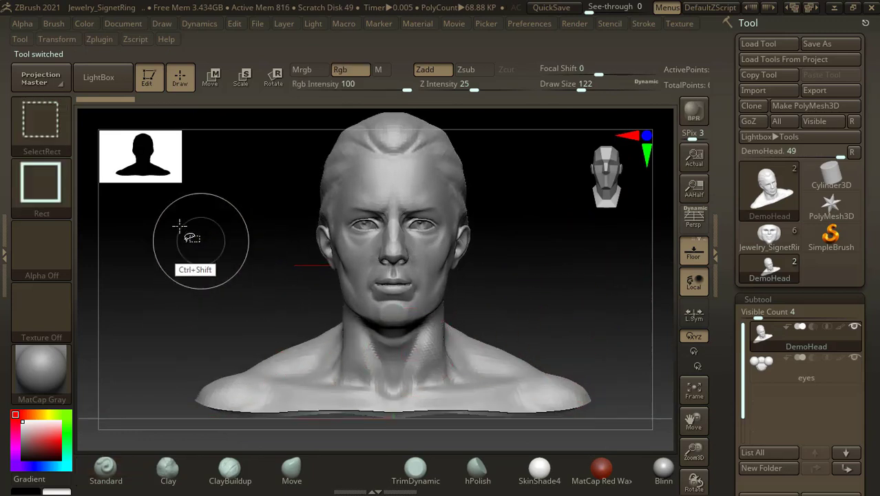
# - Select the ClipCurve brush and try to clip away the bust's shoulders and lower neck from the front, undoing unwanted cuts
pyautogui.keyDown('ctrl'); pyautogui.keyDown('shift'); pyautogui.click(59, 138); pyautogui.keyUp('shift'); pyautogui.keyUp('ctrl')
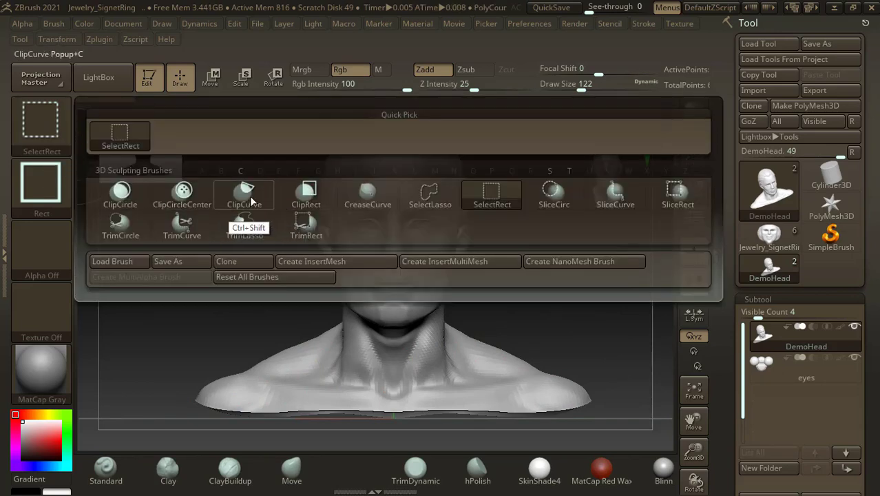
pyautogui.keyDown('ctrl'); pyautogui.keyDown('shift'); pyautogui.click(249, 196); pyautogui.keyUp('shift'); pyautogui.keyUp('ctrl')
pyautogui.moveTo(303, 331)
pyautogui.keyDown('ctrl'); pyautogui.keyDown('shift'); pyautogui.mouseDown()
pyautogui.moveTo(543, 336)
pyautogui.moveTo(289, 302)
pyautogui.moveTo(313, 325)
pyautogui.mouseUp(); pyautogui.keyUp('shift'); pyautogui.keyUp('ctrl')
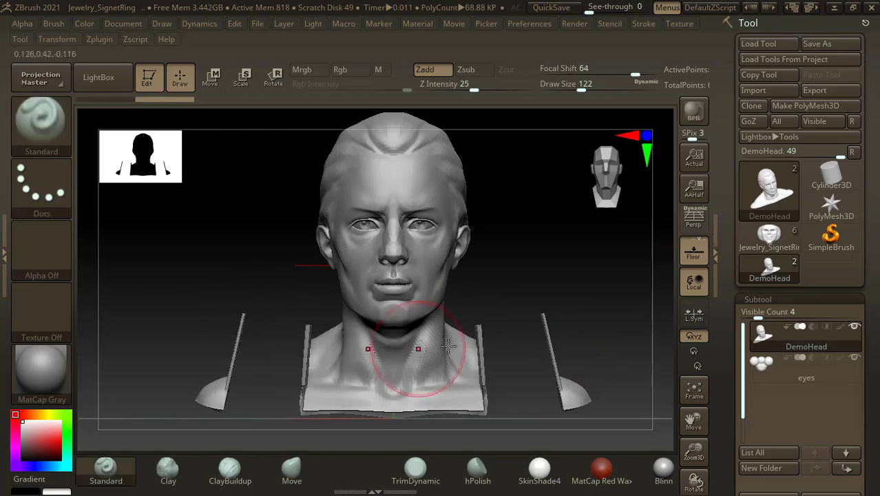
pyautogui.hotkey('ctrl', 'z')
pyautogui.moveTo(506, 314)
pyautogui.keyDown('ctrl'); pyautogui.keyDown('shift'); pyautogui.mouseDown()
pyautogui.moveTo(278, 339)
pyautogui.moveTo(507, 316)
pyautogui.moveTo(516, 276)
pyautogui.mouseUp(); pyautogui.keyUp('shift'); pyautogui.keyUp('ctrl')
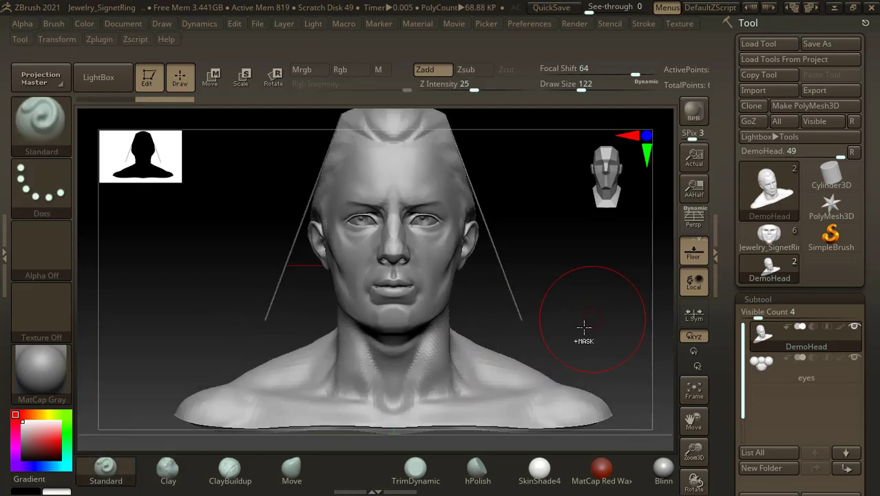
pyautogui.keyDown('ctrl'); pyautogui.keyDown('shift'); pyautogui.moveTo(530, 338); pyautogui.dragTo(216, 337); pyautogui.keyUp('shift'); pyautogui.keyUp('ctrl')
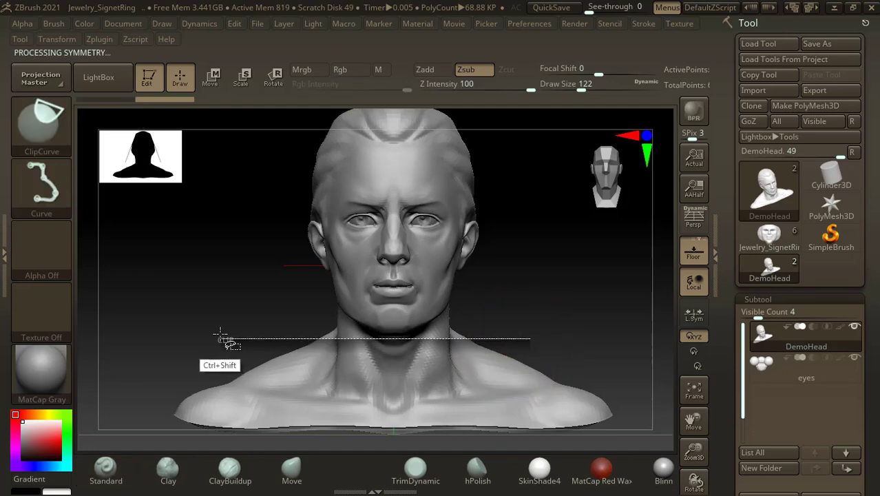
# - Clip away the bust's shoulders and lower neck with a slanted ClipCurve cut made from the side view
pyautogui.moveTo(548, 277)
pyautogui.mouseDown()
pyautogui.moveTo(542, 287)
pyautogui.moveTo(554, 281)
pyautogui.moveTo(576, 304)
pyautogui.moveTo(512, 362)
pyautogui.mouseUp()
pyautogui.keyDown('ctrl'); pyautogui.keyDown('shift'); pyautogui.moveTo(349, 300); pyautogui.dragTo(258, 301); pyautogui.keyUp('shift'); pyautogui.keyUp('ctrl')
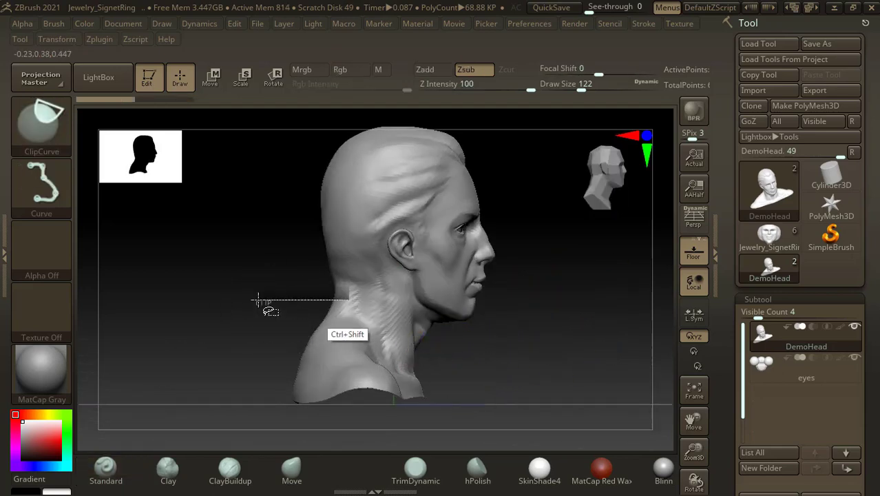
pyautogui.keyDown('ctrl'); pyautogui.keyDown('shift'); pyautogui.moveTo(355, 301); pyautogui.dragTo(225, 224); pyautogui.keyUp('shift'); pyautogui.keyUp('ctrl')
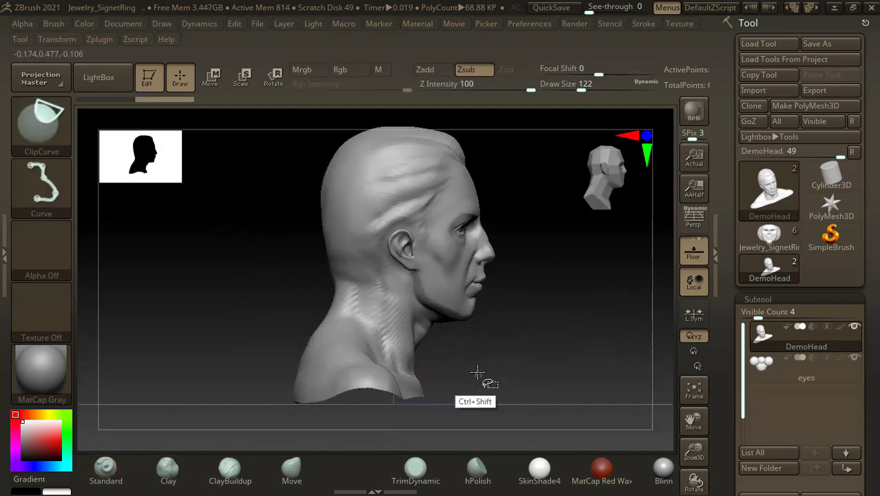
pyautogui.moveTo(477, 372)
pyautogui.keyDown('ctrl'); pyautogui.keyDown('shift'); pyautogui.mouseDown()
pyautogui.moveTo(277, 278)
pyautogui.moveTo(472, 363)
pyautogui.mouseUp(); pyautogui.keyUp('shift'); pyautogui.keyUp('ctrl')
pyautogui.moveTo(585, 383); pyautogui.dragTo(581, 350)
pyautogui.moveTo(571, 256)
pyautogui.keyDown('shift'); pyautogui.mouseDown()
pyautogui.moveTo(577, 252)
pyautogui.moveTo(555, 272)
pyautogui.mouseUp(); pyautogui.keyUp('shift')
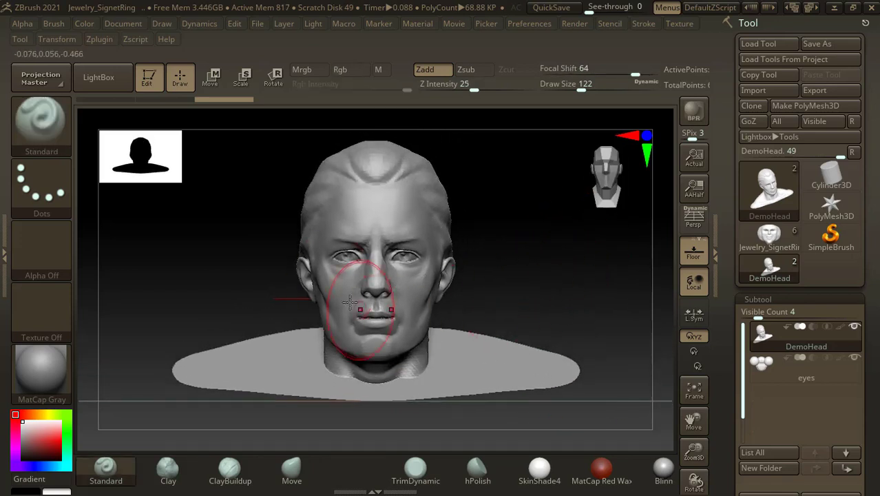
pyautogui.keyDown('alt'); pyautogui.moveTo(521, 295); pyautogui.dragTo(528, 233); pyautogui.keyUp('alt')
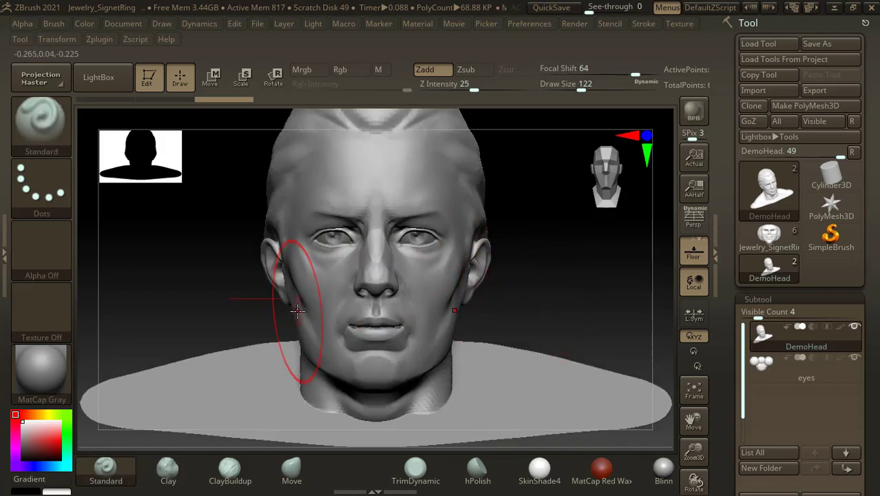
pyautogui.moveTo(614, 303)
pyautogui.mouseDown()
pyautogui.moveTo(599, 291)
pyautogui.moveTo(610, 297)
pyautogui.mouseUp()
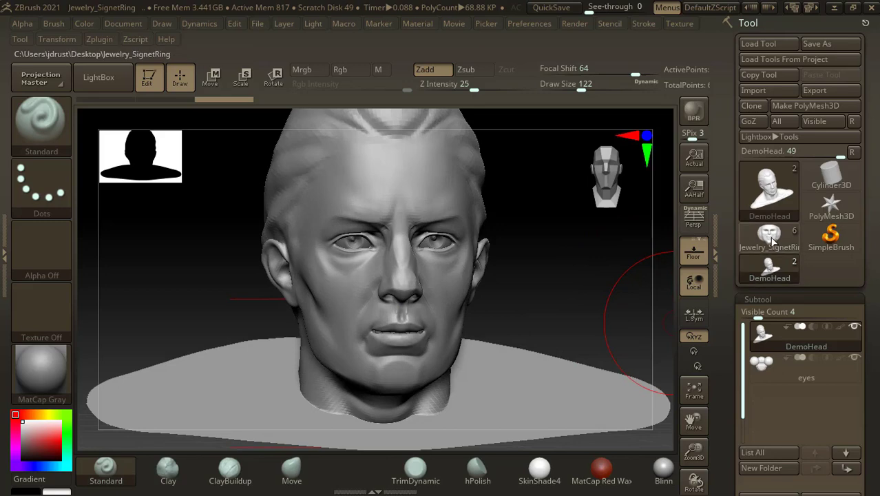
# - Switch to the Jewelry_SignetRing tool and insert DemoHead as a new subtool
pyautogui.moveTo(774, 239)
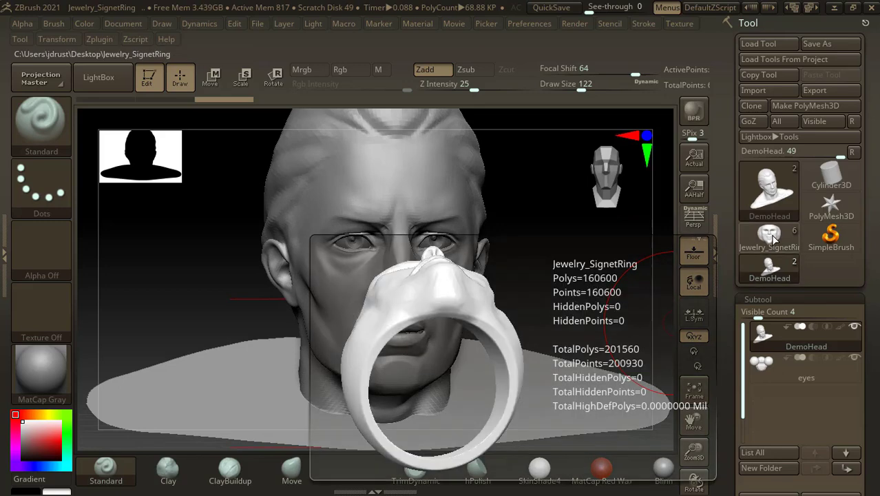
pyautogui.click(774, 238)
pyautogui.moveTo(451, 261); pyautogui.dragTo(569, 316)
pyautogui.moveTo(730, 355); pyautogui.dragTo(742, 271)
pyautogui.click(826, 281)
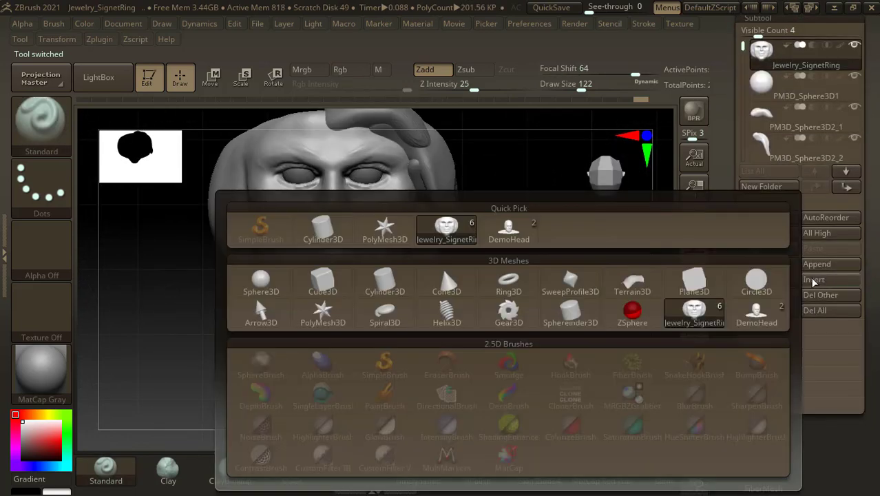
pyautogui.click(509, 234)
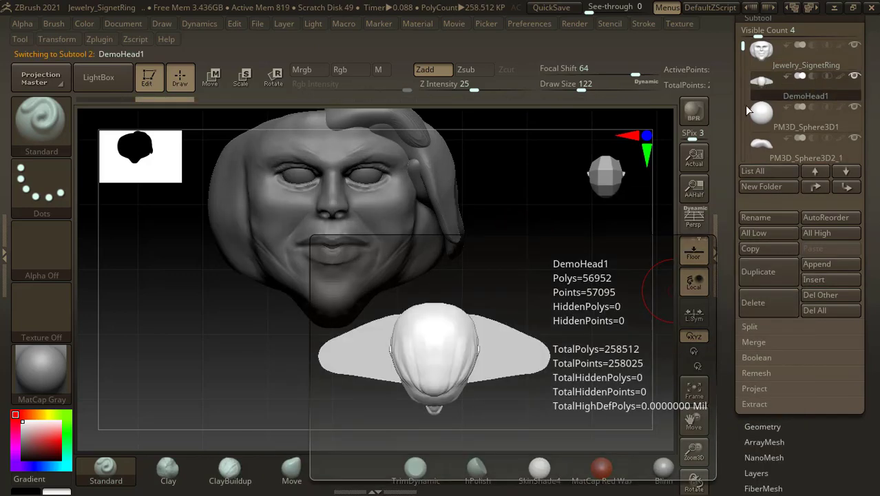
# - Select the DemoHead1 subtool and scale it up uniformly inside the ring's opening
pyautogui.keyDown('alt'); pyautogui.moveTo(606, 281); pyautogui.dragTo(589, 383); pyautogui.keyUp('alt')
pyautogui.moveTo(568, 315); pyautogui.dragTo(589, 258)
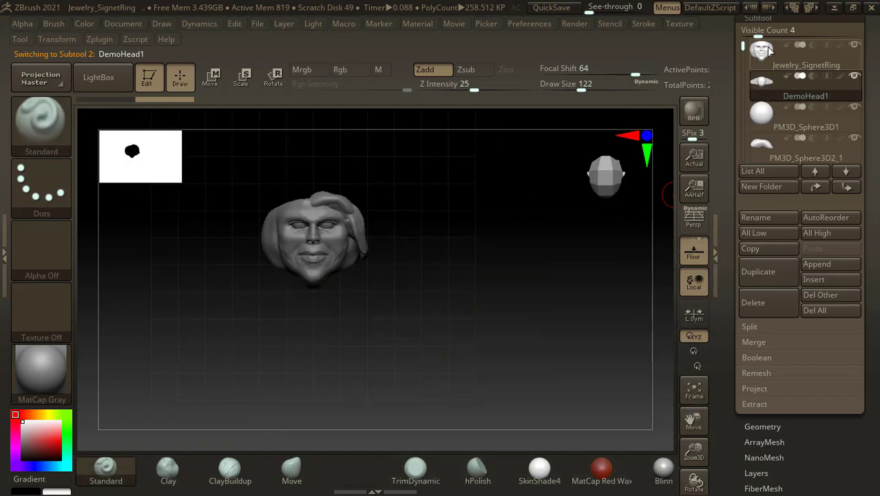
pyautogui.keyDown('alt'); pyautogui.moveTo(567, 320); pyautogui.dragTo(509, 295); pyautogui.keyUp('alt')
pyautogui.press('f')
pyautogui.keyDown('alt'); pyautogui.moveTo(590, 270); pyautogui.dragTo(614, 358); pyautogui.keyUp('alt')
pyautogui.press('f')
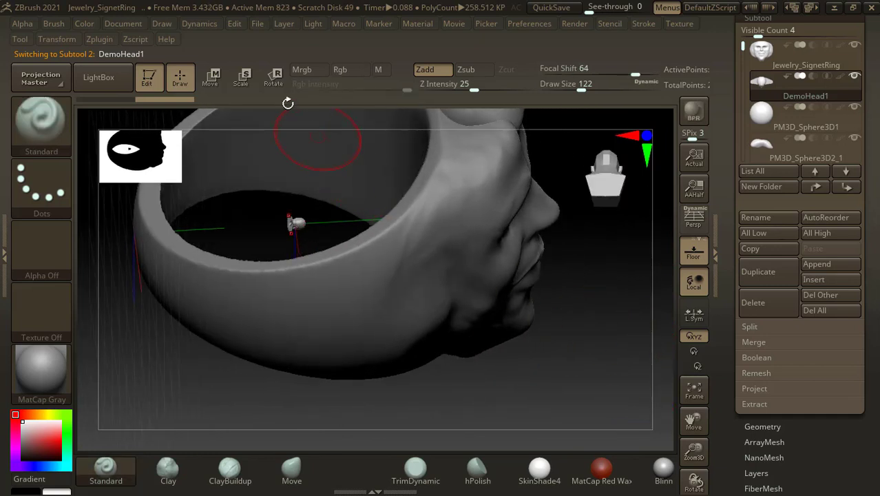
pyautogui.click(245, 77)
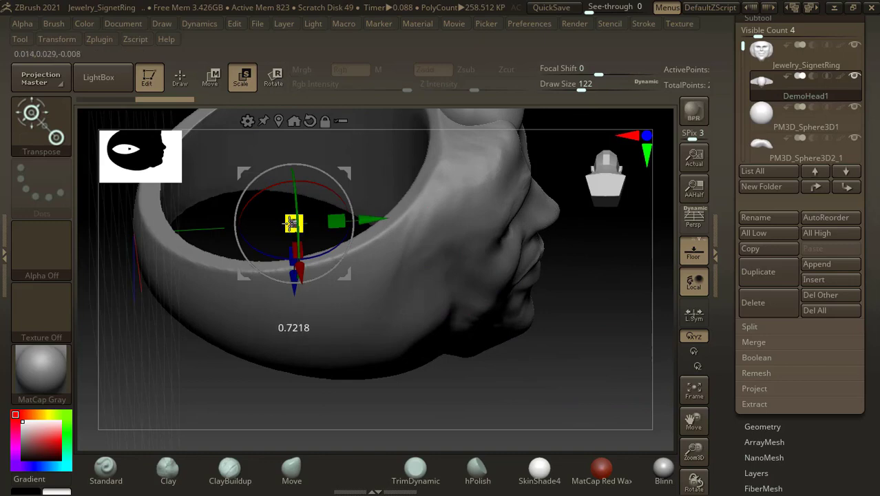
pyautogui.moveTo(499, 380); pyautogui.dragTo(576, 373)
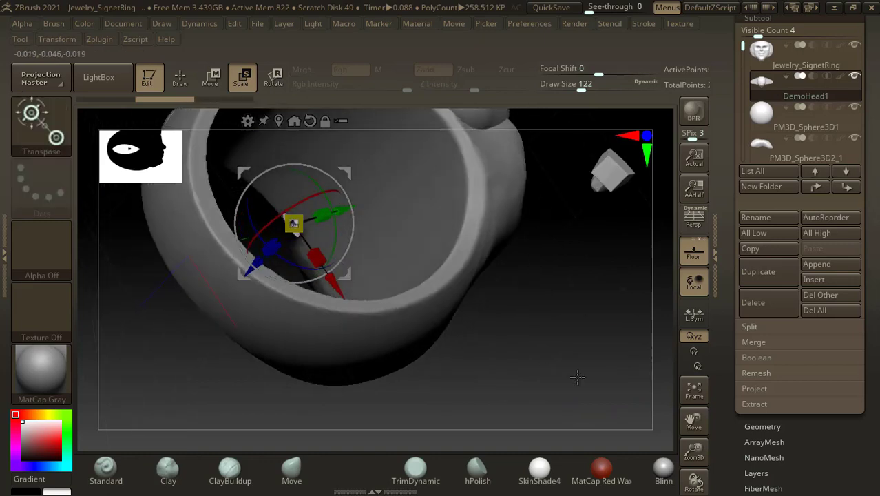
pyautogui.moveTo(293, 222); pyautogui.dragTo(344, 207)
# - Rotate DemoHead1 about its X axis so it faces the same way as the ring's face, and slightly adjust its depth
pyautogui.moveTo(568, 291); pyautogui.dragTo(479, 238)
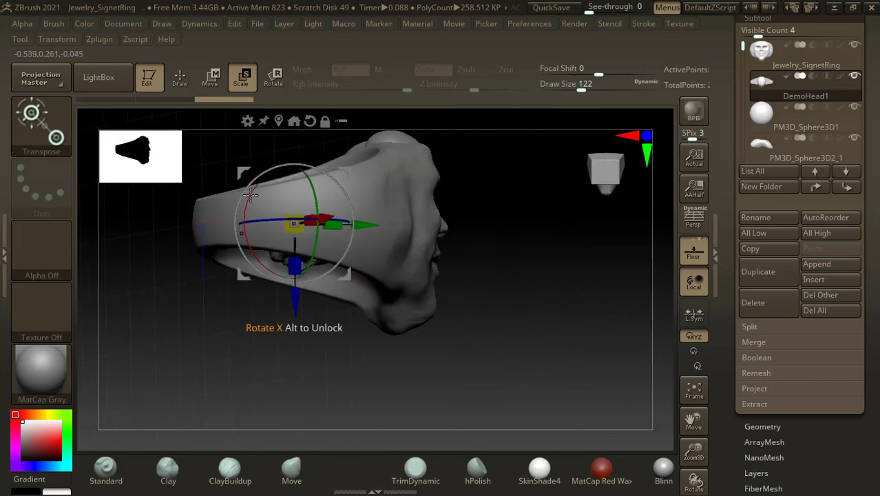
pyautogui.moveTo(250, 196); pyautogui.dragTo(262, 264)
pyautogui.moveTo(540, 275)
pyautogui.mouseDown()
pyautogui.moveTo(546, 312)
pyautogui.moveTo(558, 281)
pyautogui.moveTo(550, 288)
pyautogui.mouseUp()
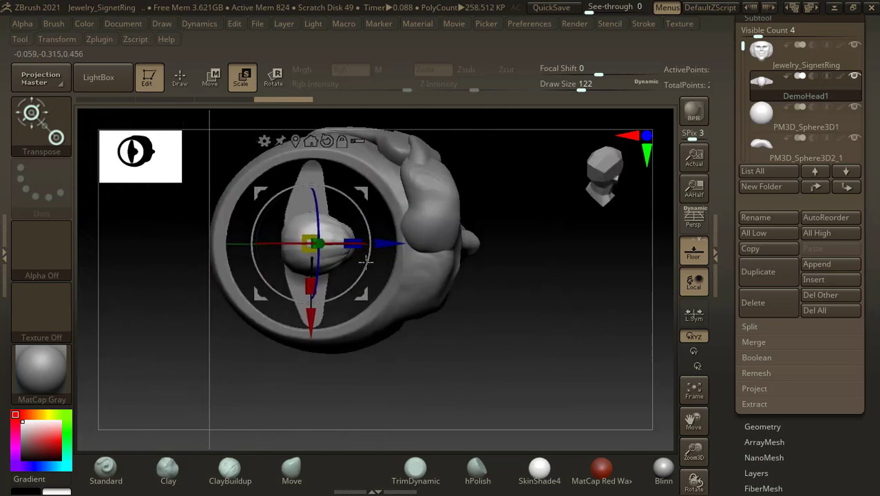
pyautogui.moveTo(348, 244); pyautogui.dragTo(343, 244)
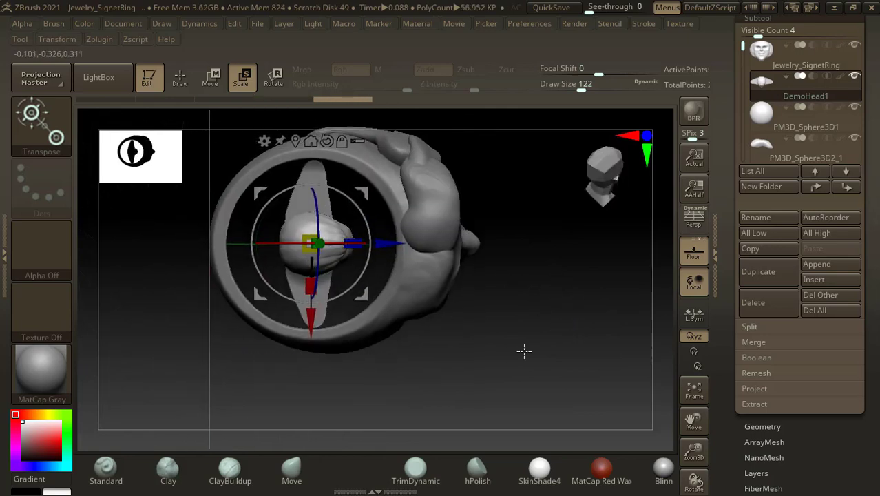
# - Move DemoHead1 forward through the front of the ring and enlarge it to cover the sculpted face
pyautogui.keyDown('shift'); pyautogui.moveTo(525, 349); pyautogui.dragTo(523, 275); pyautogui.keyUp('shift')
pyautogui.moveTo(382, 254); pyautogui.dragTo(527, 262)
pyautogui.keyDown('shift'); pyautogui.moveTo(593, 297); pyautogui.dragTo(575, 283); pyautogui.keyUp('shift')
pyautogui.moveTo(463, 260); pyautogui.dragTo(518, 210)
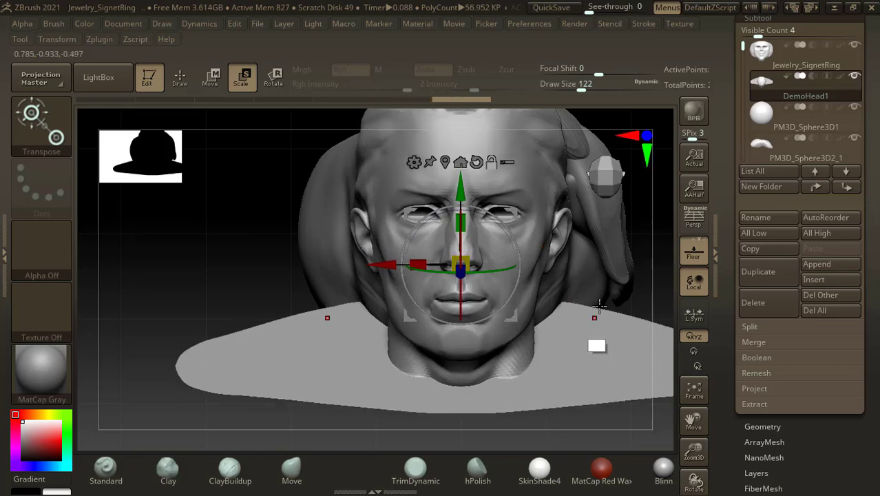
pyautogui.moveTo(645, 247)
pyautogui.keyDown('alt'); pyautogui.mouseDown()
pyautogui.moveTo(601, 236)
pyautogui.moveTo(603, 246)
pyautogui.moveTo(640, 256)
pyautogui.mouseUp(); pyautogui.keyUp('alt')
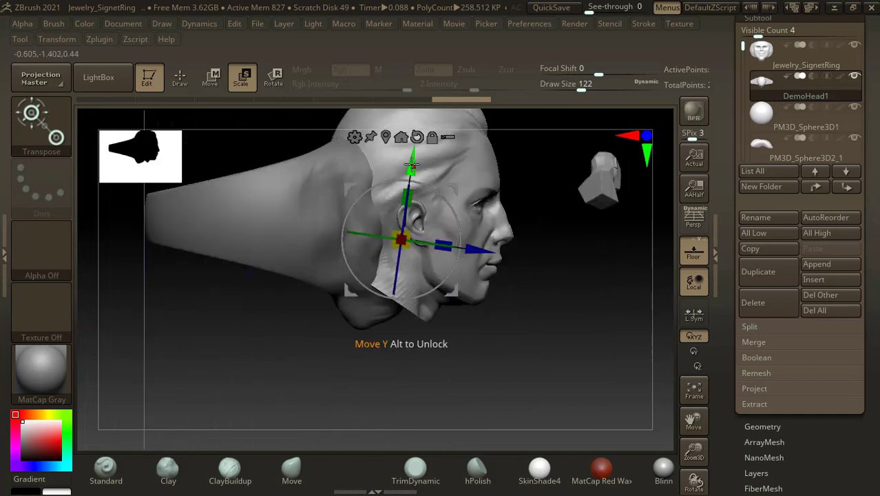
# - Adjust DemoHead1's height and depth to line its face up with the ring's face, checking from front and side
pyautogui.moveTo(411, 163); pyautogui.dragTo(413, 201)
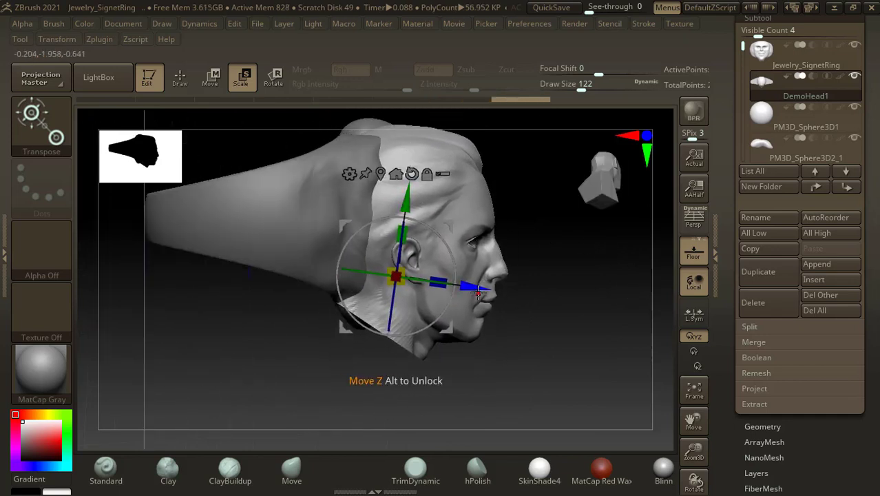
pyautogui.moveTo(478, 292); pyautogui.dragTo(478, 292)
pyautogui.keyDown('shift'); pyautogui.moveTo(524, 262); pyautogui.dragTo(557, 238); pyautogui.keyUp('shift')
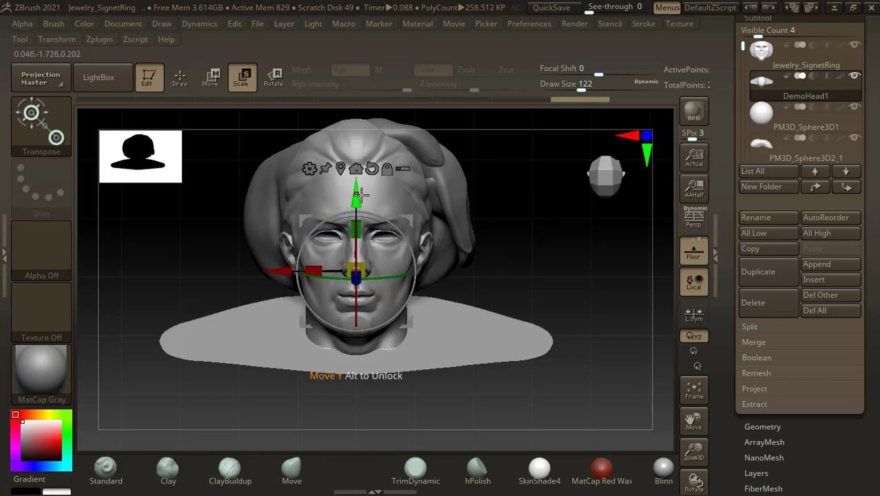
pyautogui.moveTo(360, 194)
pyautogui.mouseDown()
pyautogui.moveTo(359, 180)
pyautogui.moveTo(359, 194)
pyautogui.mouseUp()
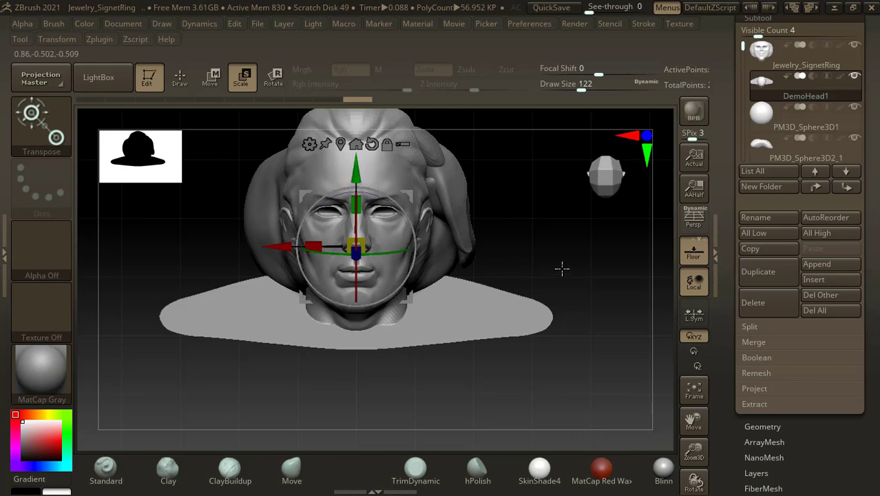
pyautogui.moveTo(556, 249); pyautogui.dragTo(583, 289)
pyautogui.moveTo(232, 368); pyautogui.dragTo(279, 278)
pyautogui.moveTo(556, 297); pyautogui.dragTo(536, 302)
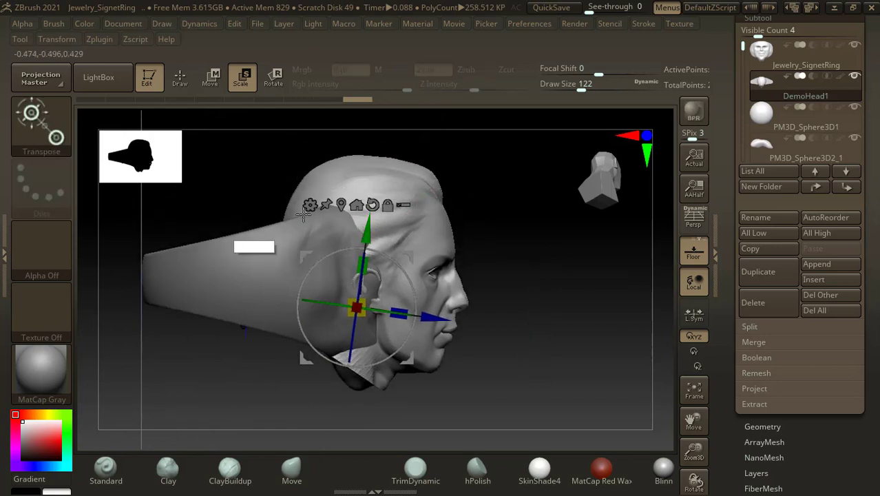
# - Clip off the back of DemoHead1 with a near-vertical ClipCurve cut behind the ear in side view
pyautogui.click(180, 80)
pyautogui.hotkey('ctrl', 'shift')
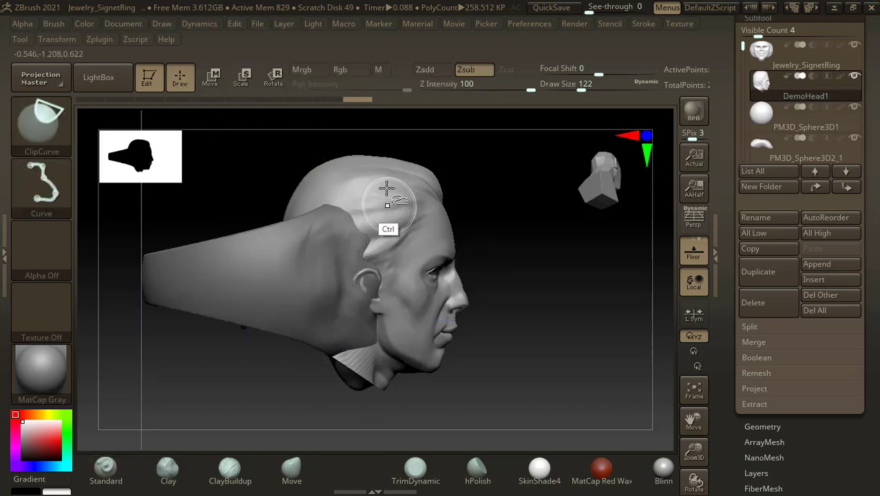
pyautogui.moveTo(346, 407)
pyautogui.keyDown('ctrl'); pyautogui.keyDown('shift'); pyautogui.mouseDown()
pyautogui.moveTo(350, 159)
pyautogui.moveTo(372, 117)
pyautogui.mouseUp(); pyautogui.keyUp('shift'); pyautogui.keyUp('ctrl')
pyautogui.moveTo(532, 273)
pyautogui.mouseDown()
pyautogui.moveTo(488, 275)
pyautogui.moveTo(534, 272)
pyautogui.moveTo(527, 258)
pyautogui.mouseUp()
# - Move the clipped head slightly down and about 0.05 backward along Z into the ring
pyautogui.press('w')
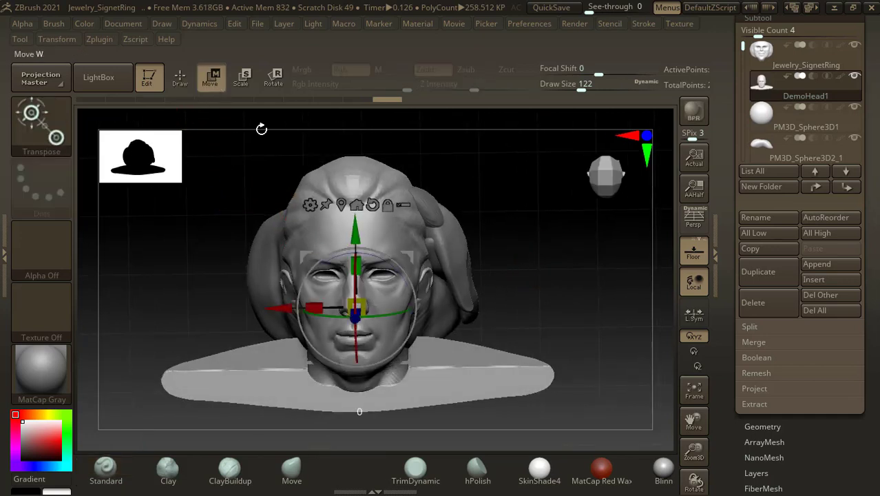
pyautogui.moveTo(358, 222); pyautogui.dragTo(358, 233)
pyautogui.moveTo(495, 245); pyautogui.dragTo(515, 319)
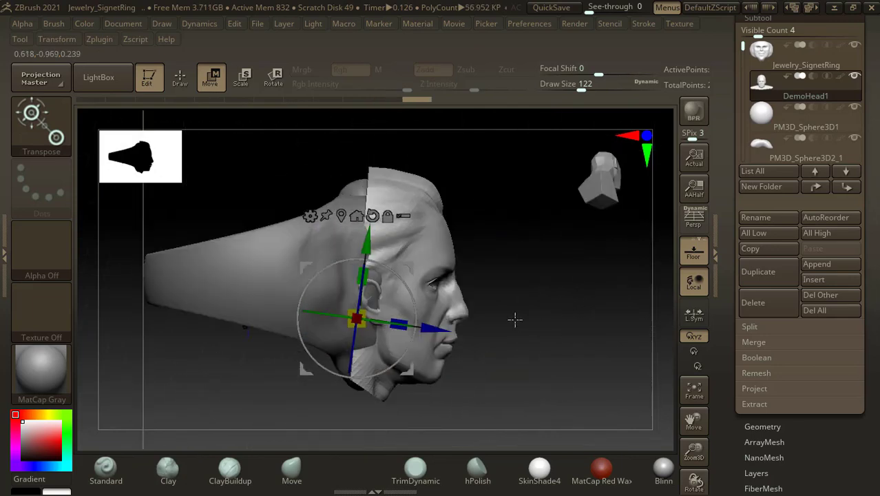
pyautogui.moveTo(436, 334); pyautogui.dragTo(434, 331)
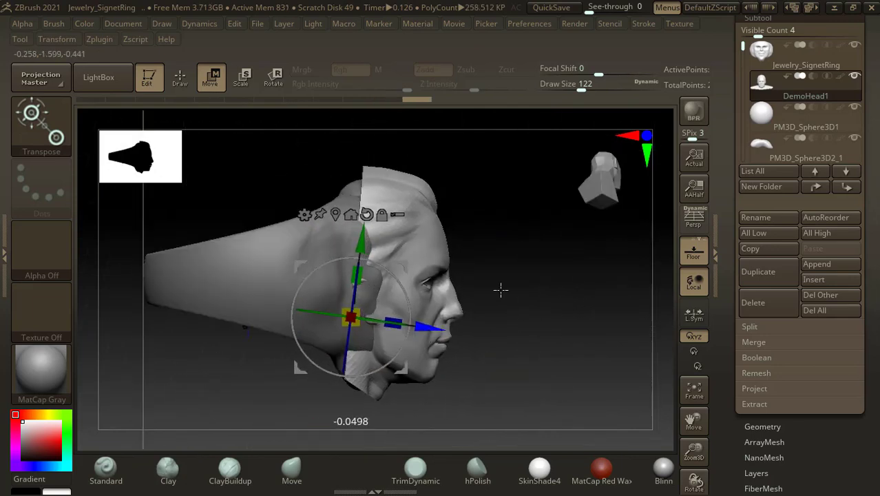
pyautogui.moveTo(500, 289); pyautogui.dragTo(544, 254)
# - Show only the DemoHead1 subtool with its wireframe, and isolate the head from the flattened shoulders using SelectLasso
pyautogui.moveTo(554, 296); pyautogui.dragTo(592, 322)
pyautogui.keyDown('shift'); pyautogui.click(758, 88); pyautogui.keyUp('shift')
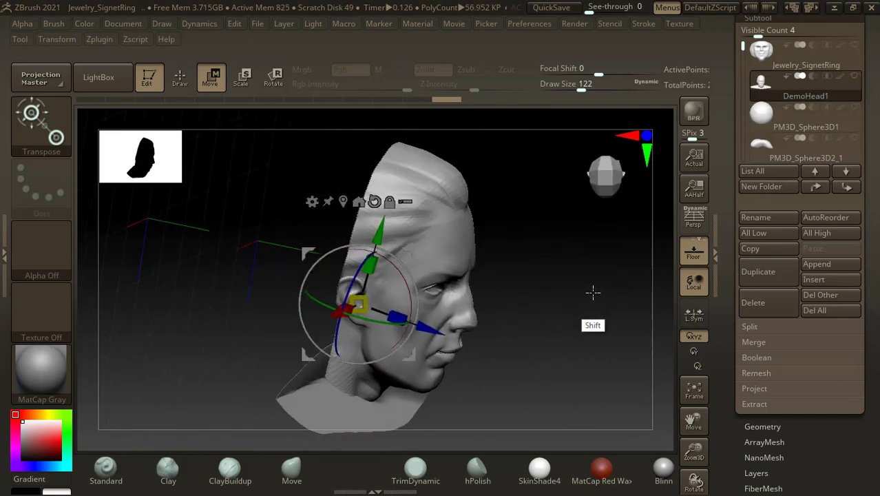
pyautogui.hotkey('shift', 'f')
pyautogui.moveTo(604, 278)
pyautogui.mouseDown()
pyautogui.moveTo(573, 255)
pyautogui.moveTo(594, 253)
pyautogui.moveTo(523, 247)
pyautogui.moveTo(521, 223)
pyautogui.moveTo(540, 249)
pyautogui.moveTo(506, 170)
pyautogui.moveTo(445, 151)
pyautogui.moveTo(448, 183)
pyautogui.mouseUp()
pyautogui.click(180, 78)
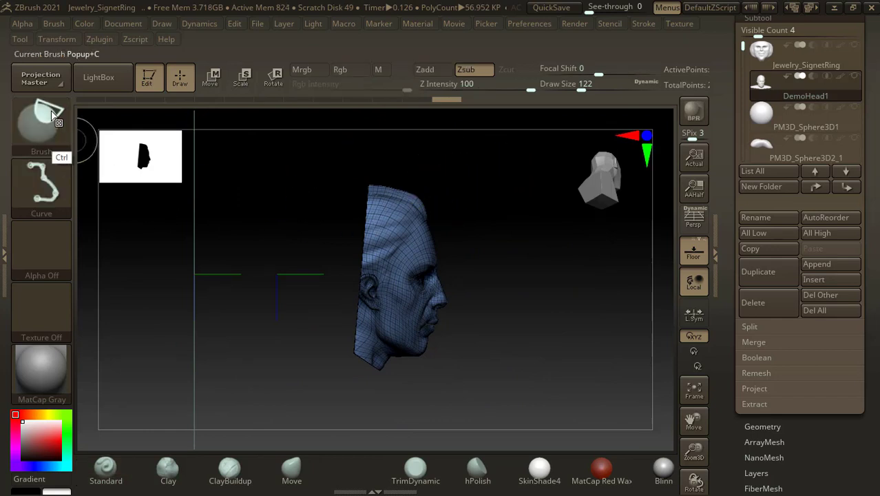
pyautogui.keyDown('ctrl'); pyautogui.keyDown('shift'); pyautogui.click(51, 118); pyautogui.keyUp('shift'); pyautogui.keyUp('ctrl')
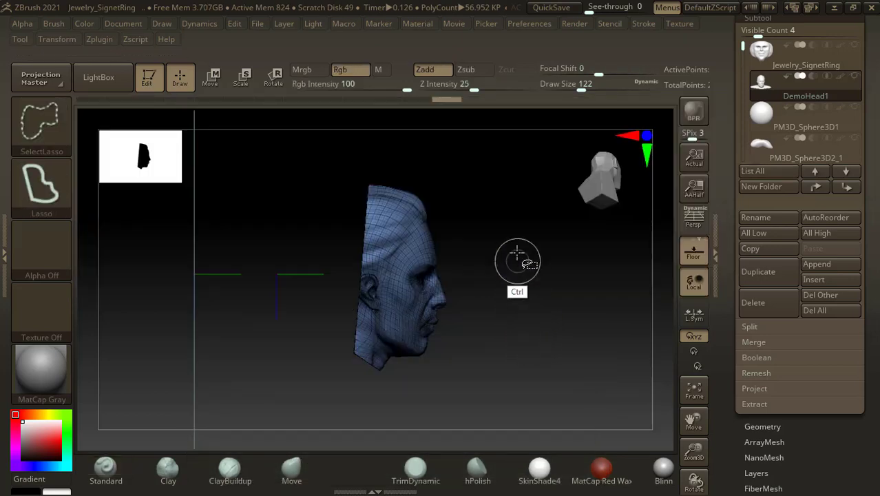
pyautogui.keyDown('ctrl'); pyautogui.keyDown('shift'); pyautogui.moveTo(515, 246); pyautogui.dragTo(515, 243); pyautogui.keyUp('shift'); pyautogui.keyUp('ctrl')
pyautogui.moveTo(493, 333)
pyautogui.mouseDown()
pyautogui.moveTo(544, 309)
pyautogui.moveTo(506, 306)
pyautogui.mouseUp()
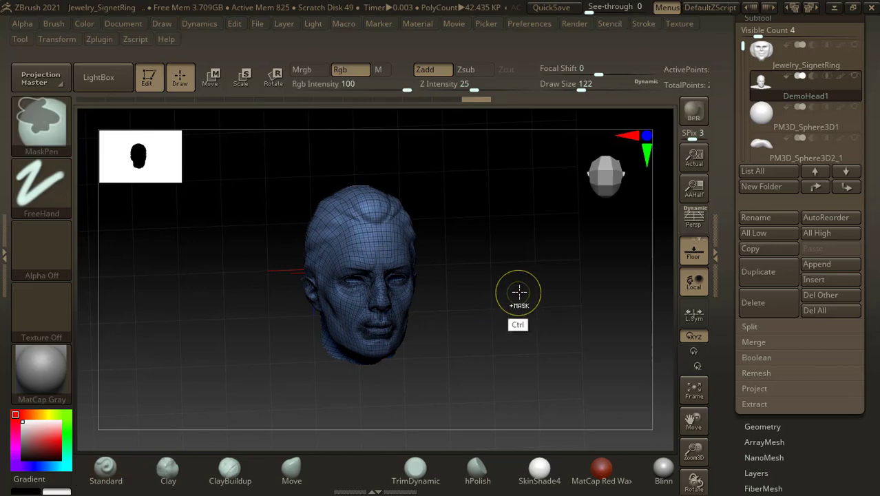
# - Assign the visible head its own polygroup, unhide the full mesh, and isolate the head's polygroup again
pyautogui.hotkey('ctrl', 'w')
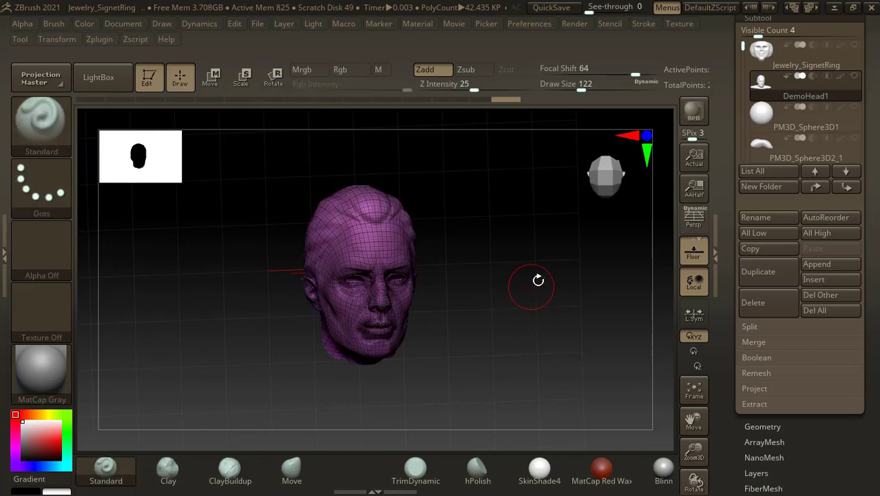
pyautogui.keyDown('ctrl'); pyautogui.keyDown('shift'); pyautogui.click(555, 272); pyautogui.keyUp('shift'); pyautogui.keyUp('ctrl')
pyautogui.keyDown('shift'); pyautogui.moveTo(556, 272); pyautogui.dragTo(448, 289); pyautogui.keyUp('shift')
pyautogui.keyDown('ctrl'); pyautogui.keyDown('shift'); pyautogui.click(385, 262); pyautogui.keyUp('shift'); pyautogui.keyUp('ctrl')
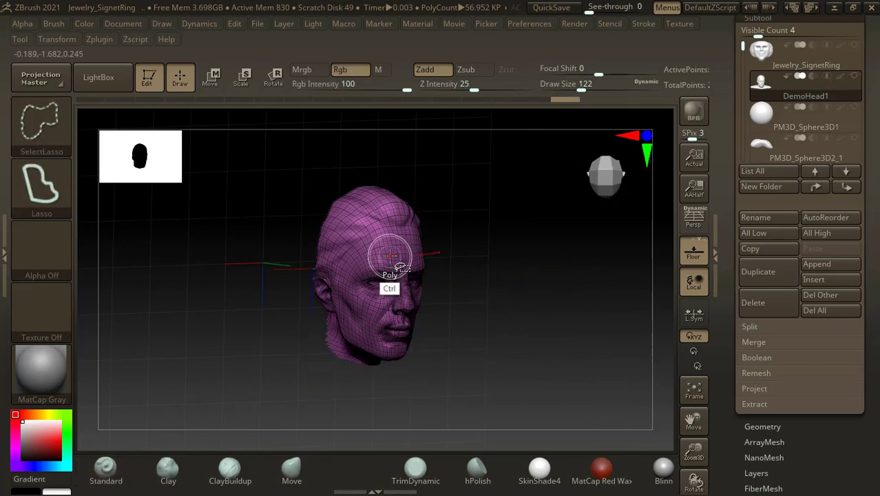
# - Try to delete DemoHead1's hidden shoulder geometry with Del Hidden
pyautogui.moveTo(734, 353); pyautogui.dragTo(735, 286)
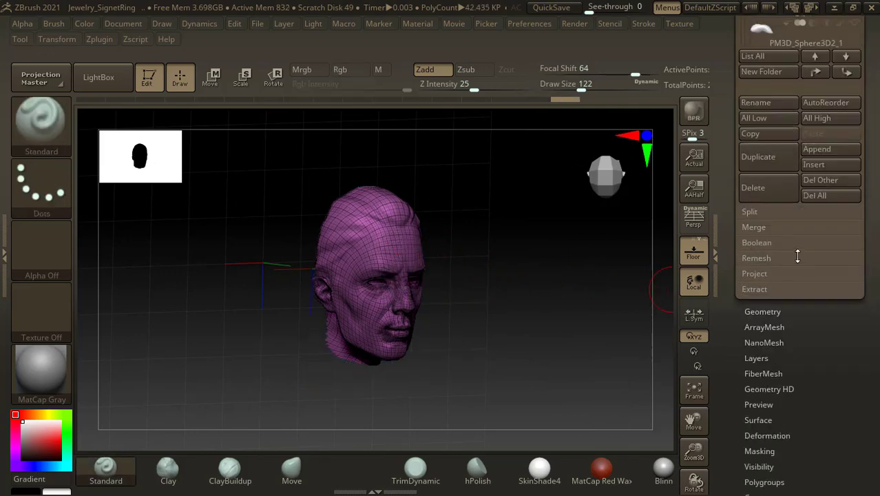
pyautogui.click(764, 311)
pyautogui.click(784, 180)
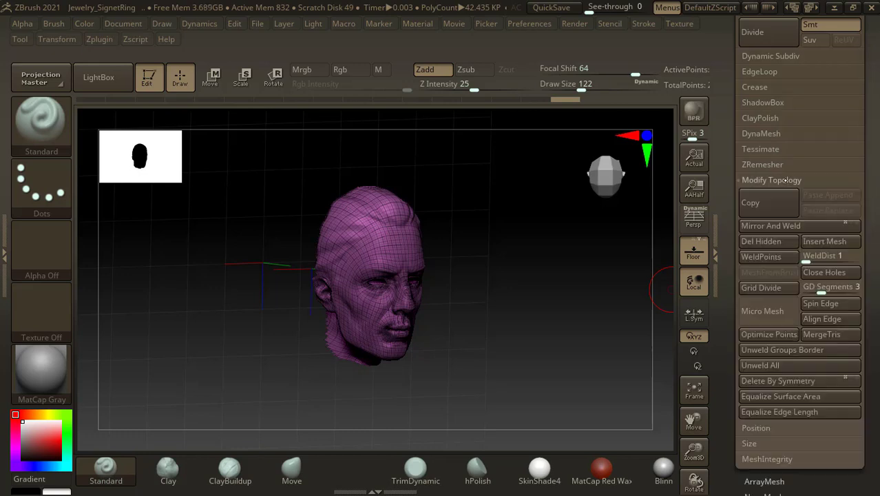
pyautogui.click(766, 242)
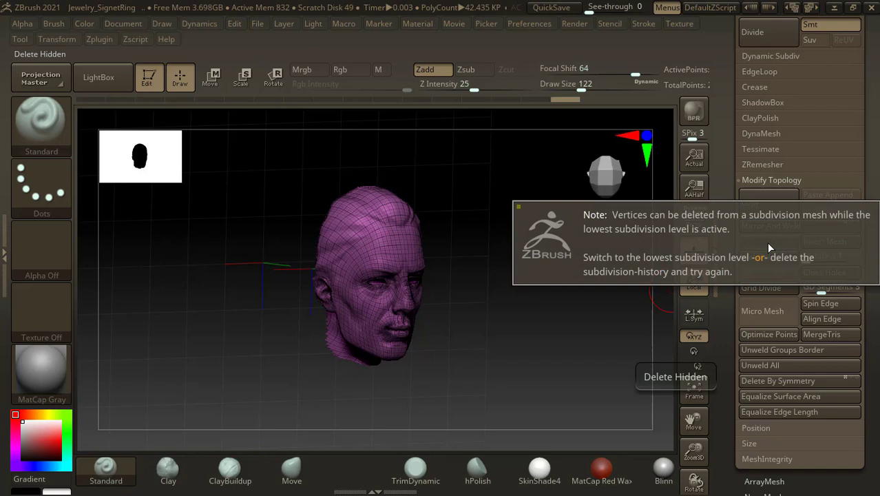
pyautogui.click(602, 234)
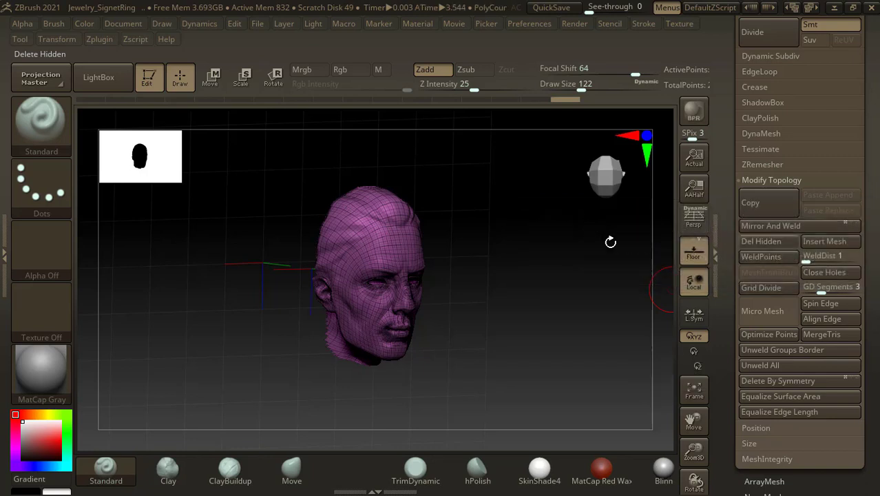
# - Delete DemoHead1's lower subdivision levels and remove its hidden shoulder geometry with Del Hidden
pyautogui.moveTo(729, 132); pyautogui.dragTo(729, 275)
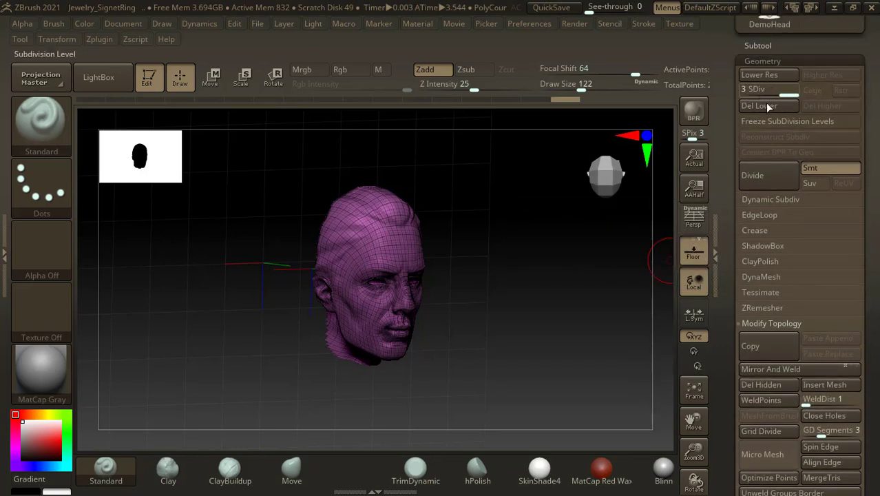
pyautogui.click(765, 105)
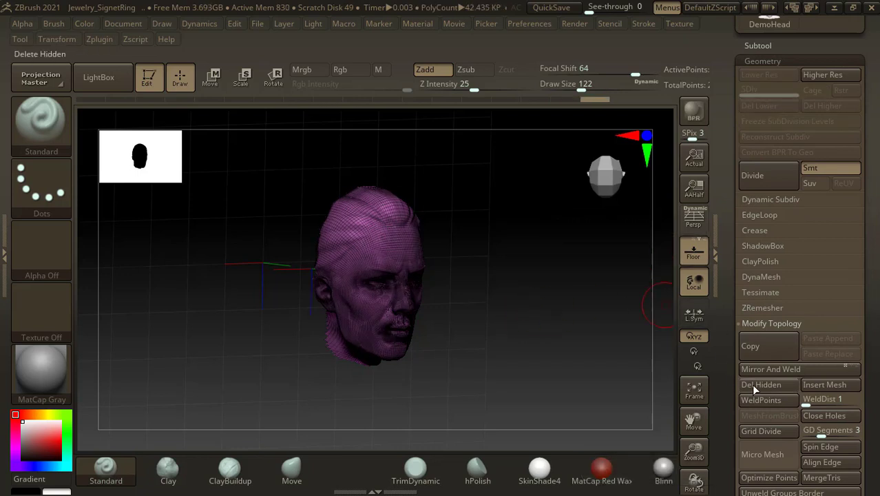
pyautogui.moveTo(732, 482); pyautogui.dragTo(738, 335)
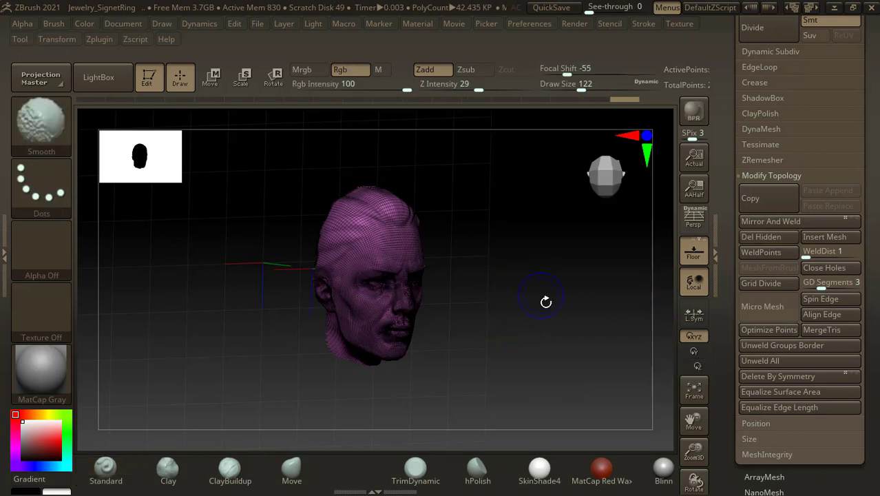
pyautogui.moveTo(549, 307); pyautogui.dragTo(645, 261)
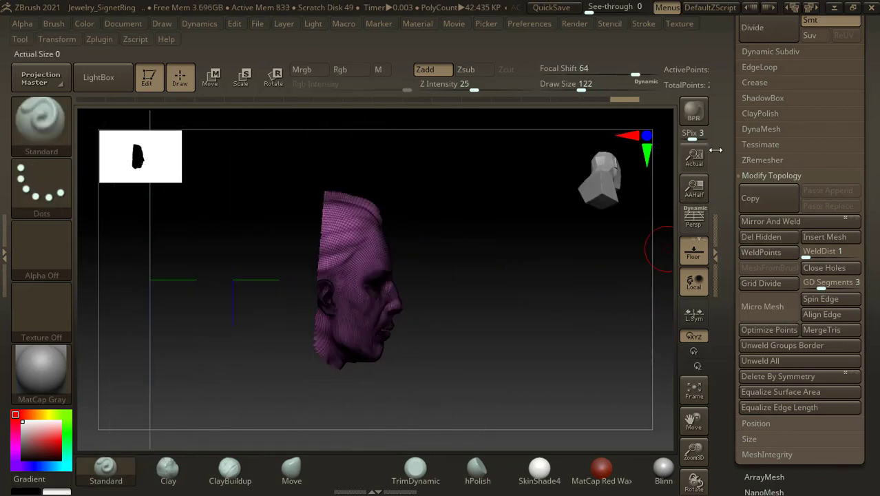
# - Show all the ring's subtools again while keeping DemoHead1 active
pyautogui.moveTo(724, 43); pyautogui.dragTo(766, 156)
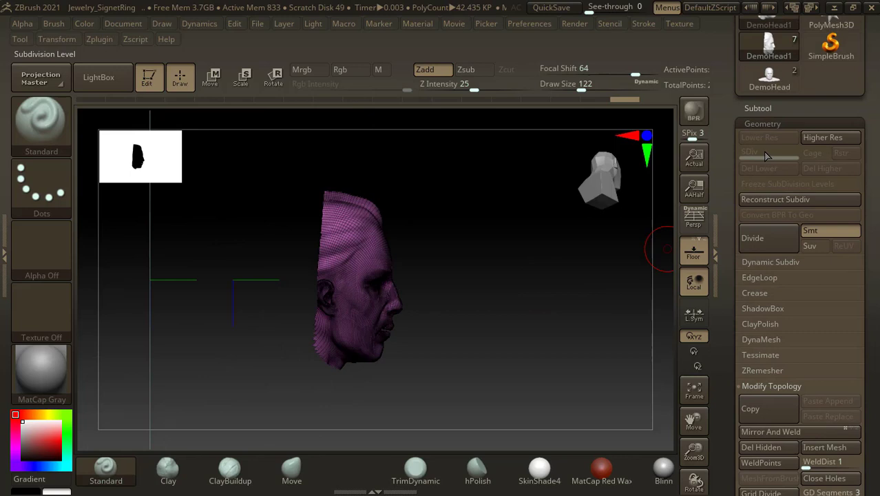
pyautogui.click(767, 108)
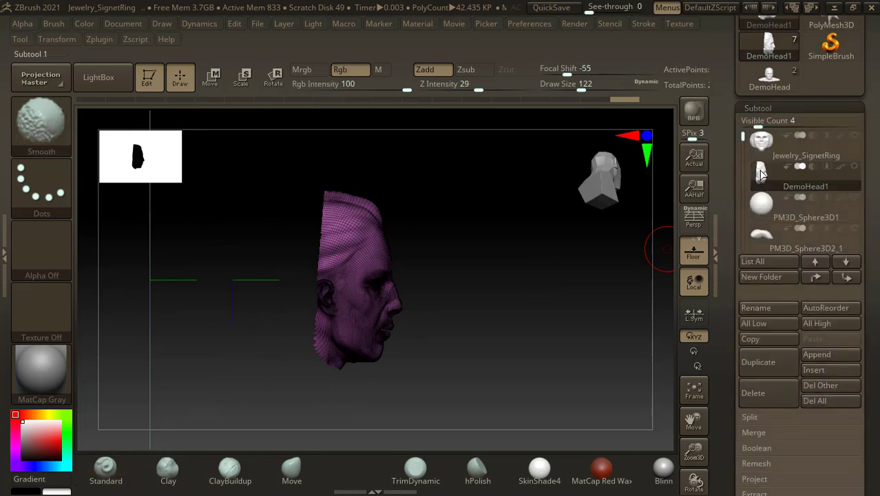
pyautogui.click(762, 175)
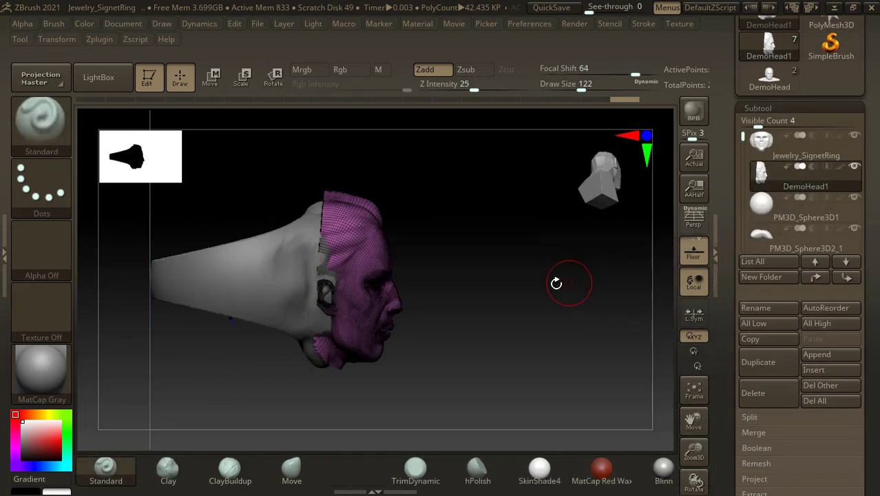
pyautogui.moveTo(568, 325); pyautogui.dragTo(630, 304)
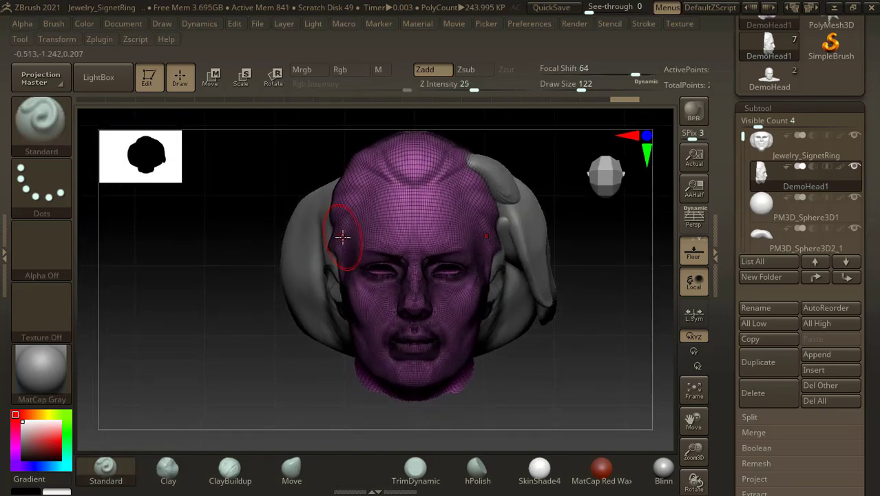
# - Scale the DemoHead1 head up uniformly and move it about 0.09 backward along Z into the ring
pyautogui.click(240, 77)
pyautogui.moveTo(671, 346); pyautogui.dragTo(642, 354)
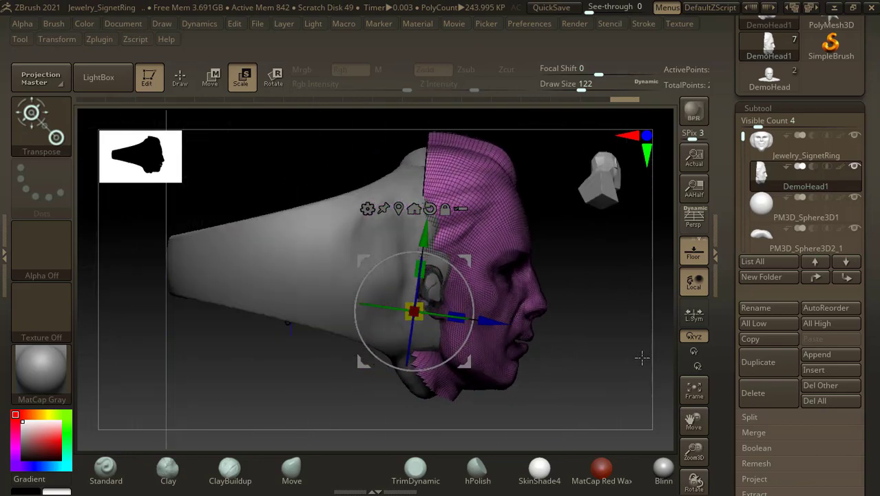
pyautogui.moveTo(422, 303)
pyautogui.mouseDown()
pyautogui.moveTo(432, 256)
pyautogui.moveTo(424, 255)
pyautogui.moveTo(427, 292)
pyautogui.mouseUp()
pyautogui.moveTo(485, 352); pyautogui.dragTo(474, 348)
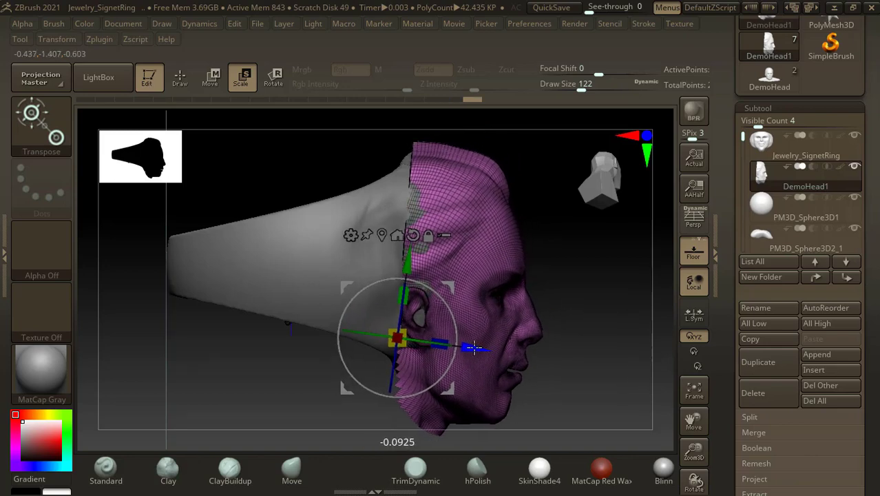
pyautogui.keyDown('shift'); pyautogui.moveTo(605, 305); pyautogui.dragTo(560, 307); pyautogui.keyUp('shift')
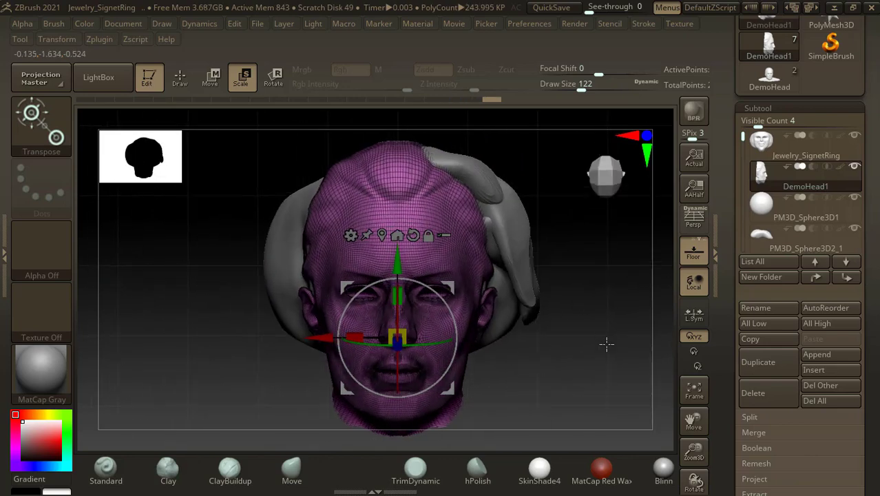
# - Raise the enlarged head along Y and sink it further back along Z into the ring's front
pyautogui.moveTo(398, 260); pyautogui.dragTo(404, 232)
pyautogui.moveTo(559, 385); pyautogui.dragTo(590, 340)
pyautogui.moveTo(494, 323); pyautogui.dragTo(473, 317)
pyautogui.click(764, 154)
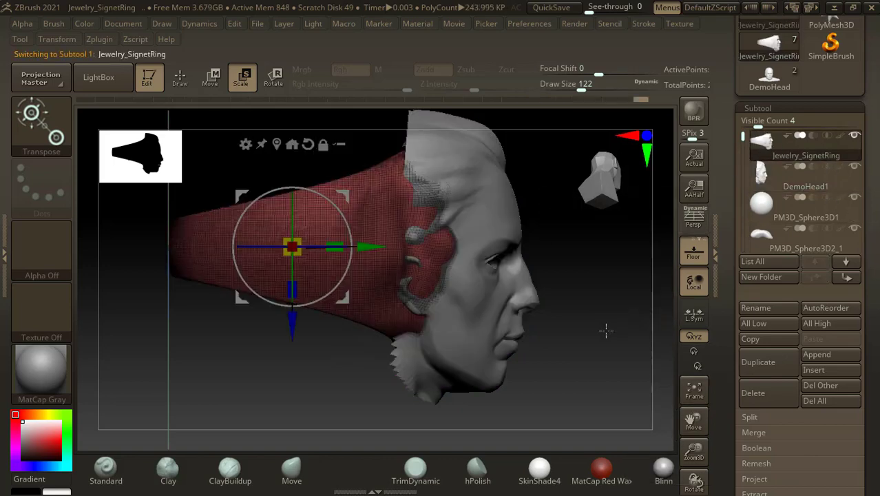
pyautogui.moveTo(605, 330); pyautogui.dragTo(608, 320)
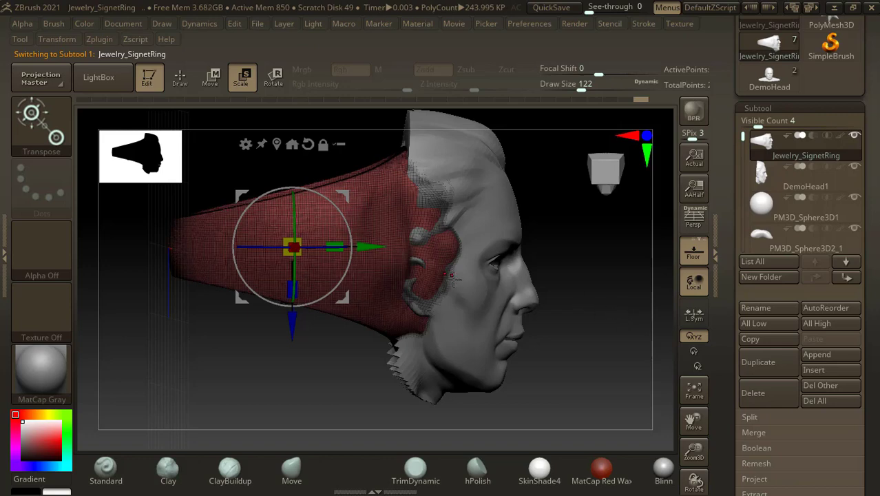
pyautogui.click(763, 172)
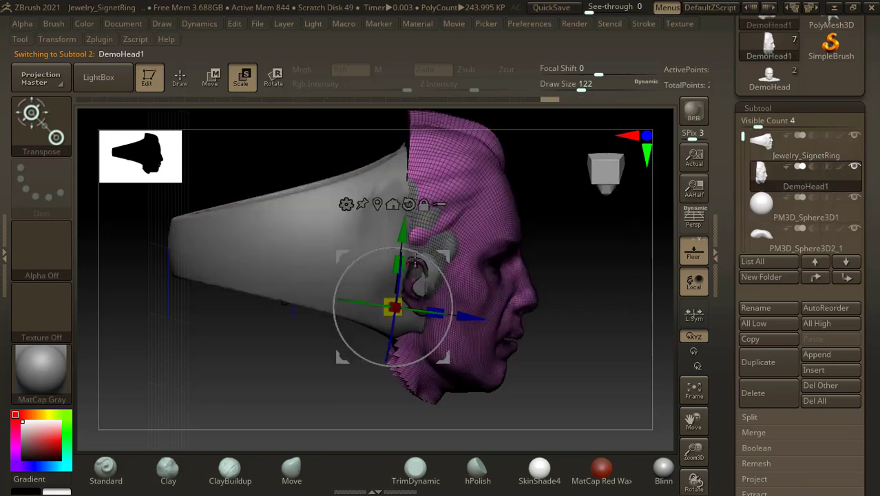
pyautogui.moveTo(414, 260); pyautogui.dragTo(415, 244)
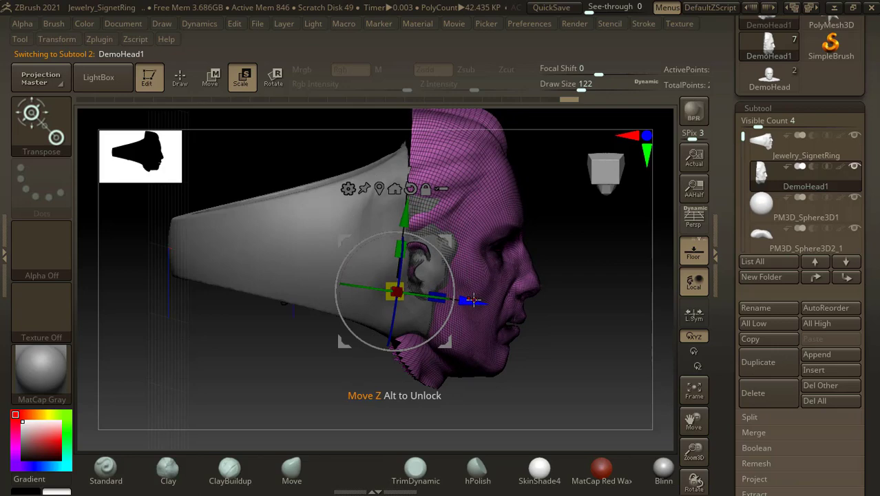
pyautogui.moveTo(474, 299); pyautogui.dragTo(463, 300)
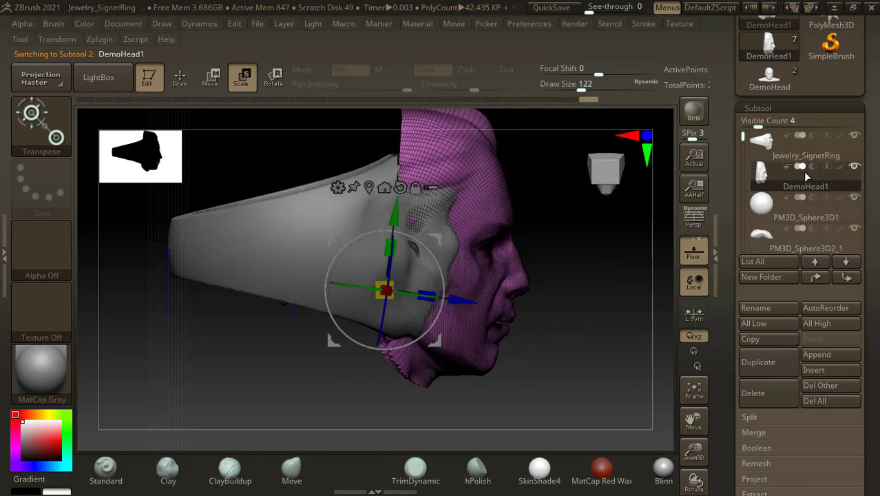
# - Try to move the Jewelry_SignetRing subtool about 0.15 upward along its Z axis
pyautogui.click(769, 148)
pyautogui.moveTo(642, 241); pyautogui.dragTo(605, 318)
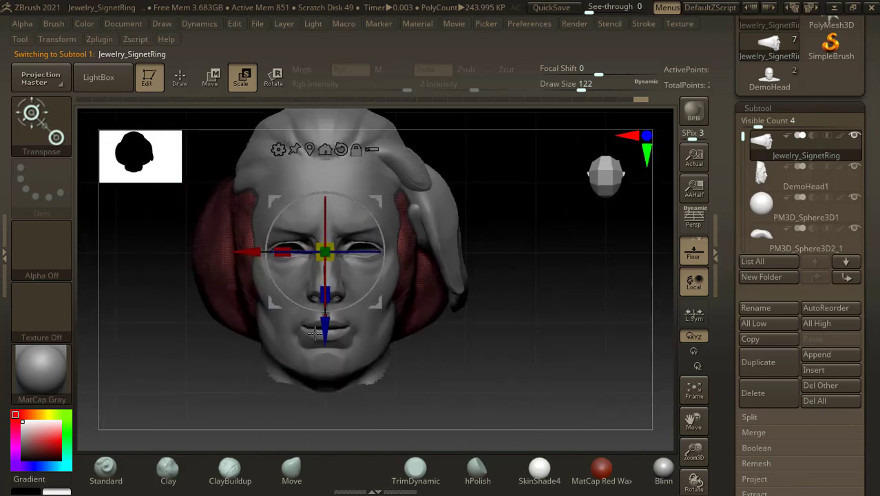
pyautogui.moveTo(323, 329); pyautogui.dragTo(324, 313)
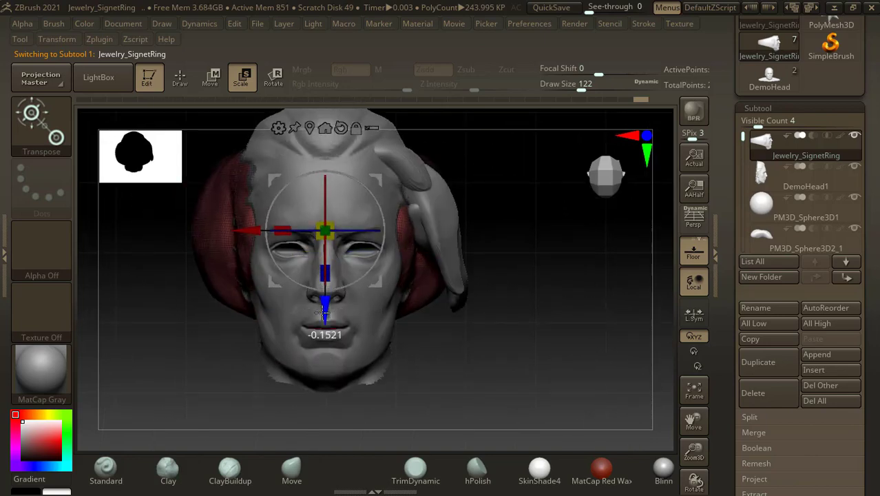
# - Enlarge DemoHead1 slightly and push it back along Z until its cheeks and ears sit inside the ring
pyautogui.click(784, 179)
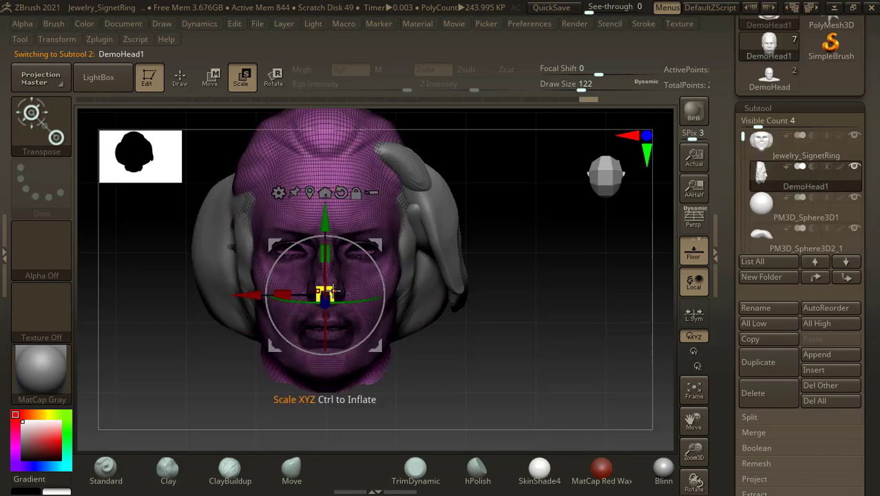
pyautogui.moveTo(331, 289); pyautogui.dragTo(339, 285)
pyautogui.moveTo(432, 324); pyautogui.dragTo(544, 357)
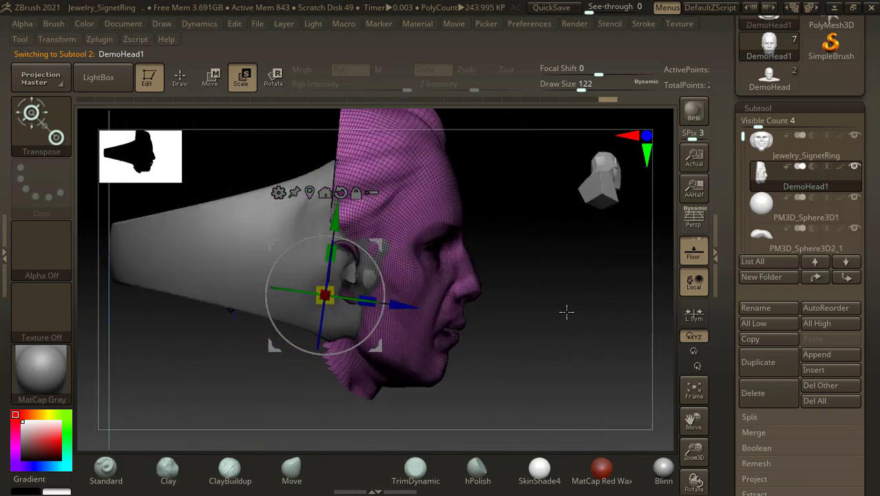
pyautogui.keyDown('alt'); pyautogui.moveTo(566, 312); pyautogui.dragTo(563, 324); pyautogui.keyUp('alt')
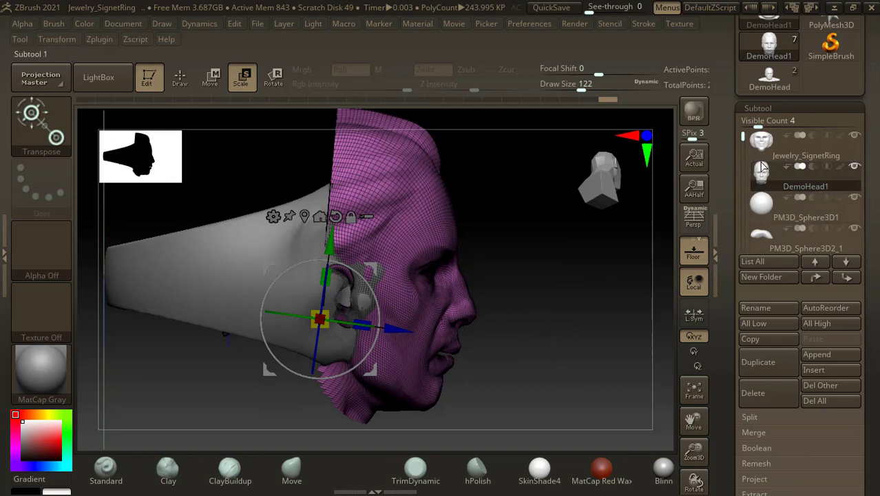
pyautogui.moveTo(400, 331)
pyautogui.mouseDown()
pyautogui.moveTo(361, 318)
pyautogui.moveTo(410, 318)
pyautogui.mouseUp()
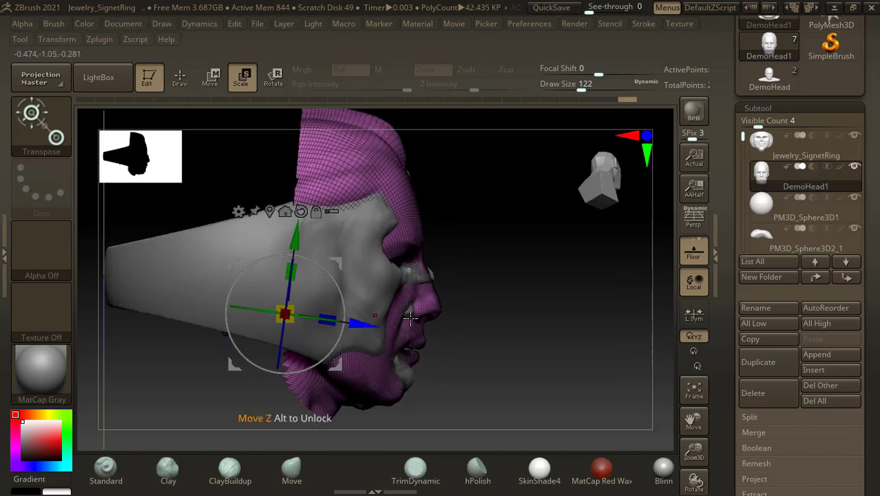
pyautogui.moveTo(555, 313)
pyautogui.mouseDown()
pyautogui.moveTo(505, 316)
pyautogui.moveTo(546, 306)
pyautogui.moveTo(567, 322)
pyautogui.moveTo(581, 318)
pyautogui.moveTo(558, 316)
pyautogui.mouseUp()
# - Reshape Jewelry_SignetRing with the Move brush, pulling its jaw and cheeks over the head and pushing its nose and mouth areas inward
pyautogui.keyDown('alt'); pyautogui.click(421, 305); pyautogui.keyUp('alt')
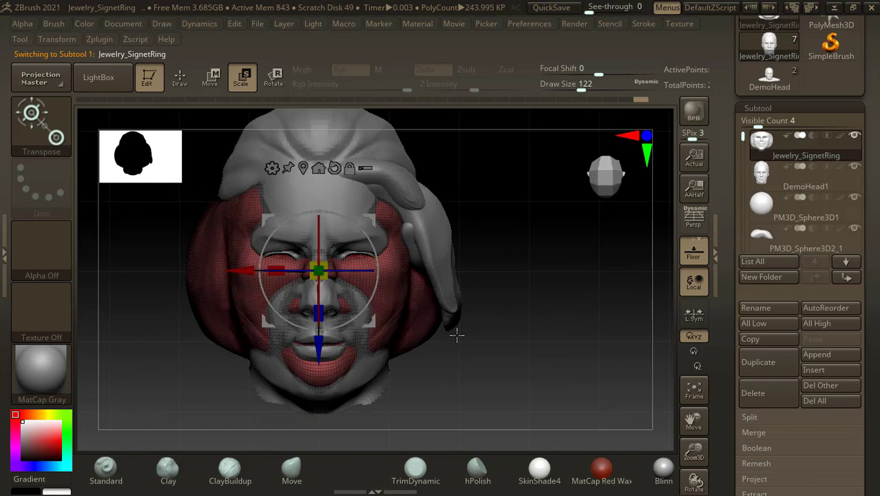
pyautogui.click(181, 75)
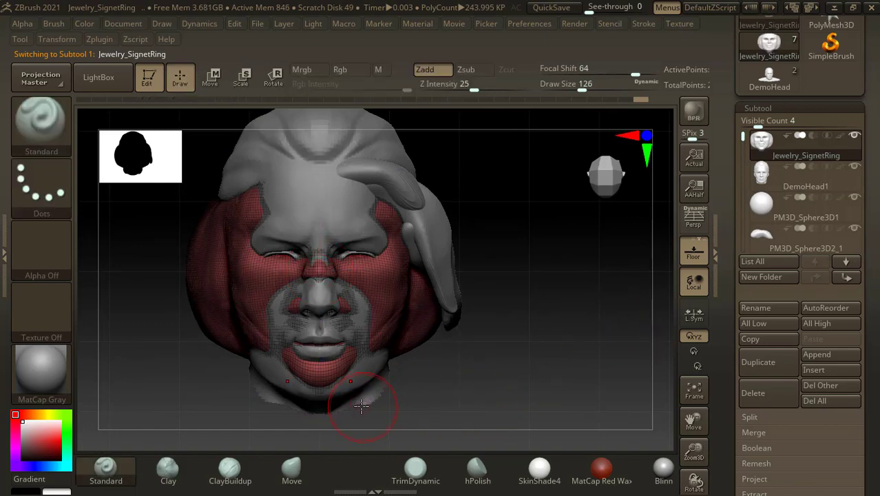
pyautogui.click(291, 473)
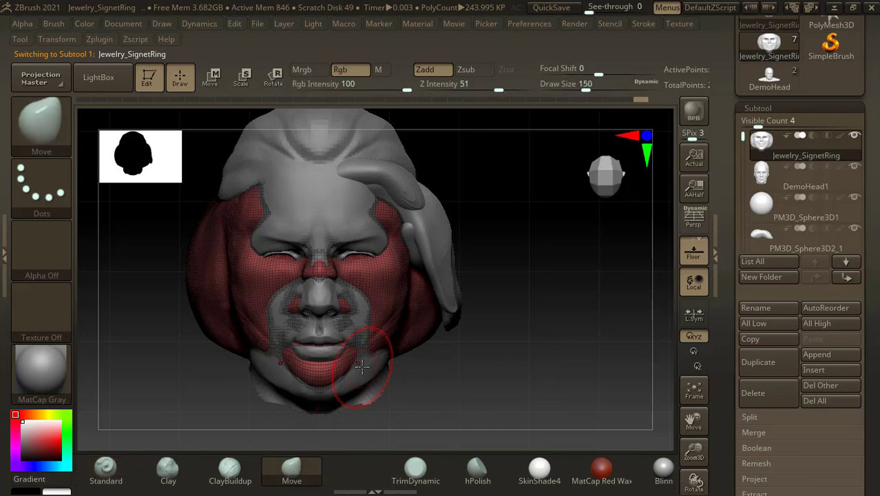
pyautogui.moveTo(341, 376); pyautogui.dragTo(342, 385)
pyautogui.moveTo(359, 347); pyautogui.dragTo(381, 366)
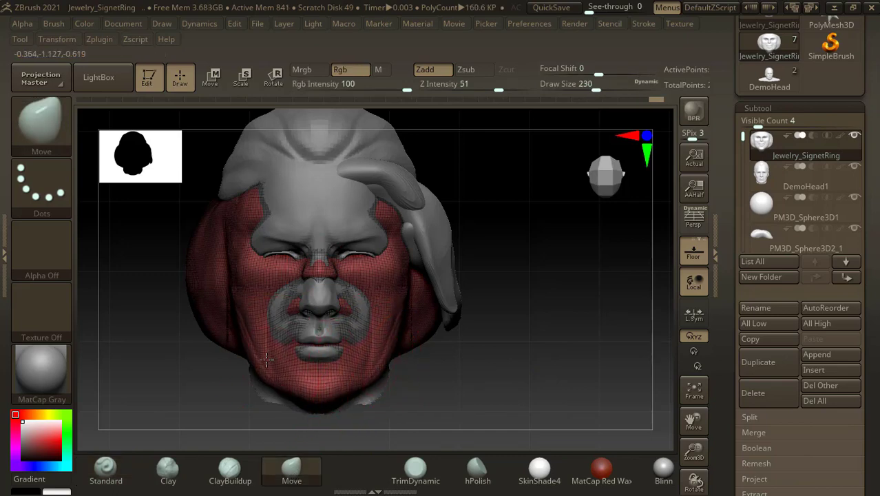
pyautogui.moveTo(280, 286); pyautogui.dragTo(324, 283)
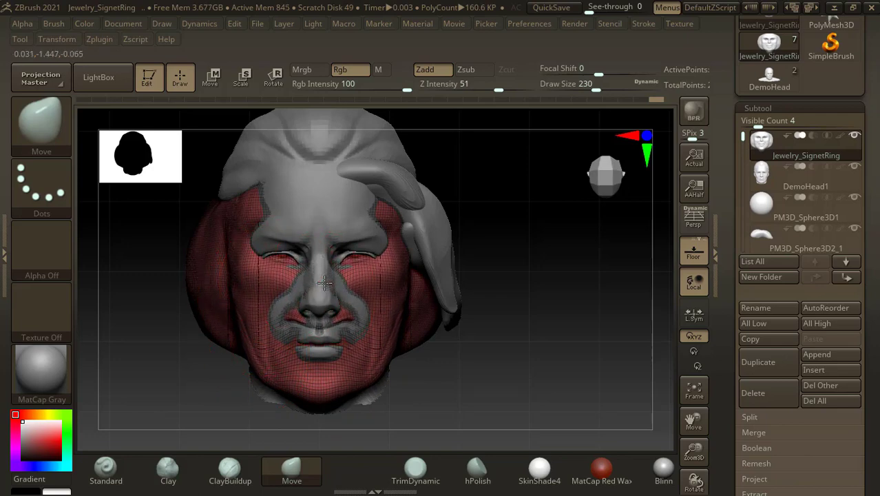
pyautogui.moveTo(321, 321); pyautogui.dragTo(288, 342)
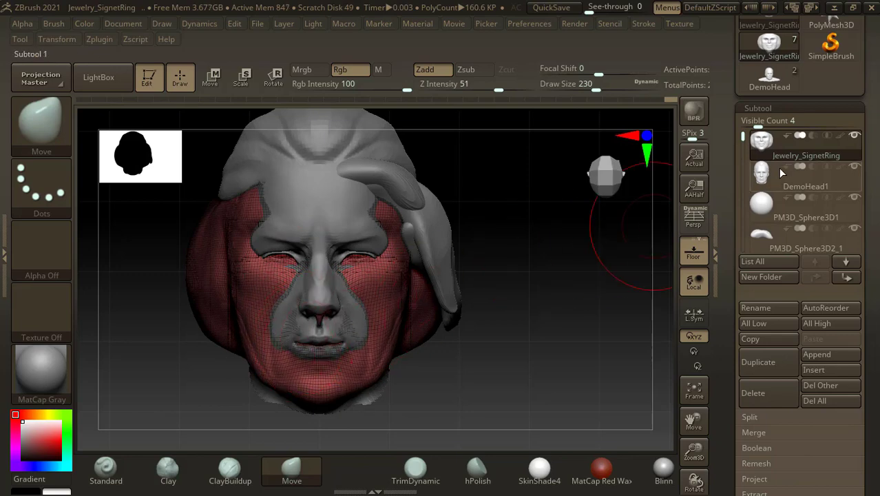
# - Toggle DemoHead1's visibility repeatedly to compare the ring's own face with the embedded head
pyautogui.click(852, 168)
pyautogui.click(854, 168)
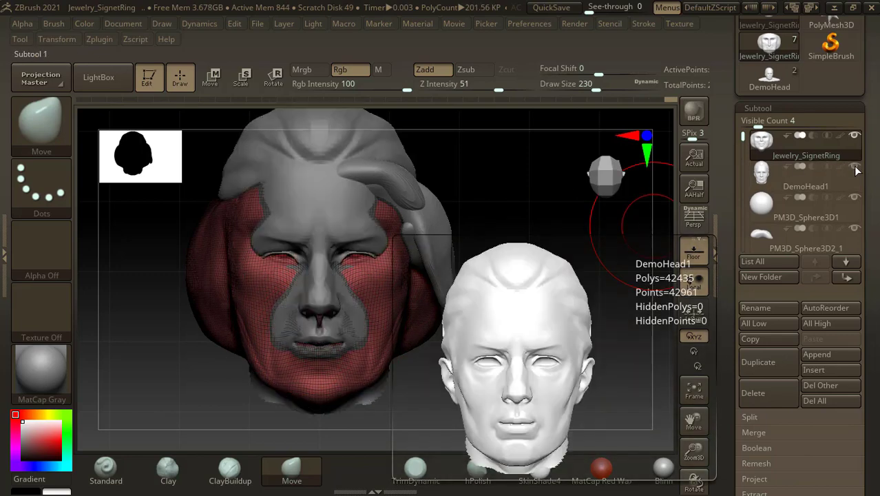
pyautogui.click(855, 169)
pyautogui.click(855, 168)
pyautogui.click(855, 168)
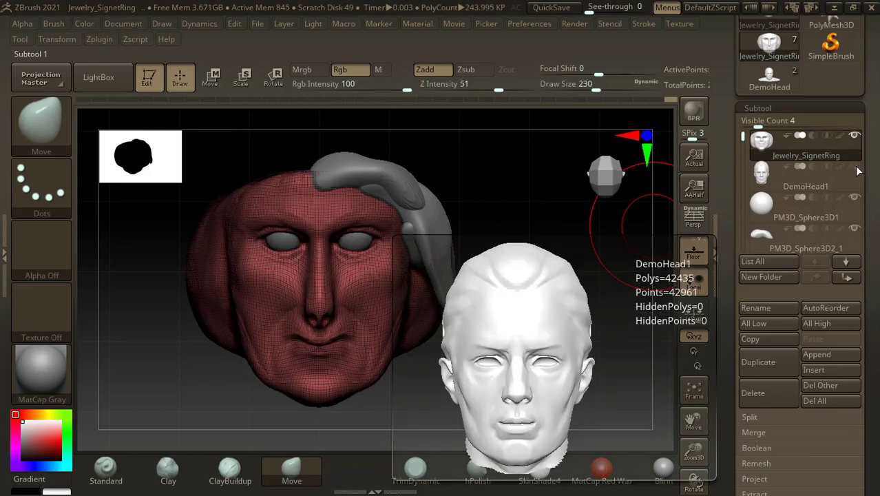
pyautogui.click(855, 168)
pyautogui.click(855, 168)
pyautogui.click(854, 168)
pyautogui.click(855, 168)
pyautogui.click(854, 167)
pyautogui.click(855, 168)
pyautogui.click(855, 168)
pyautogui.click(855, 168)
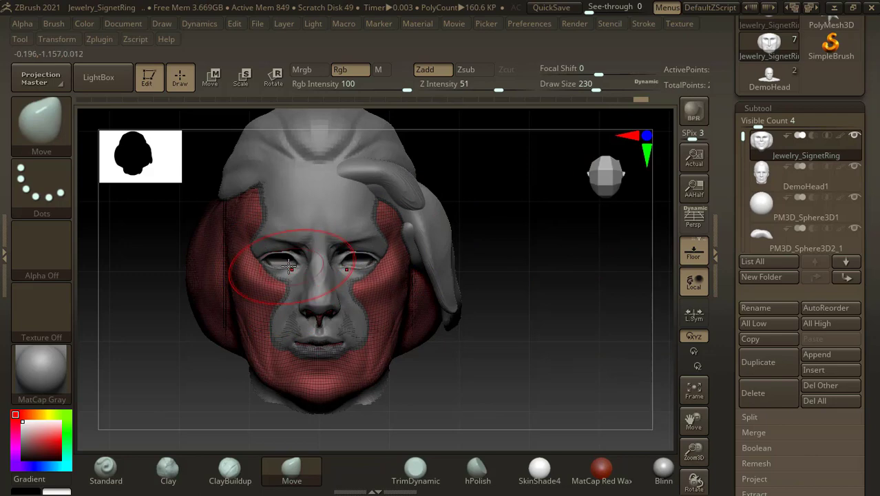
# - Pull the ring's temples and forehead outward over the head with the Move brush at draw size 230
pyautogui.keyDown('shift'); pyautogui.moveTo(543, 290); pyautogui.dragTo(437, 306); pyautogui.keyUp('shift')
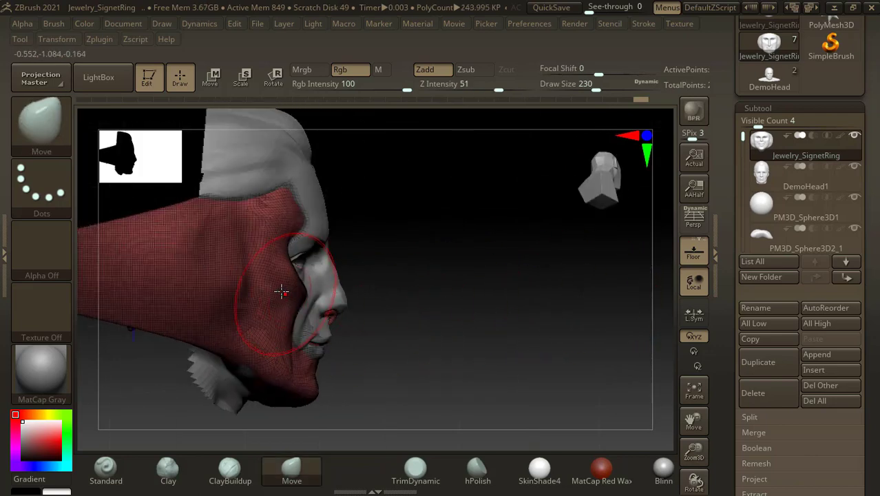
pyautogui.moveTo(276, 281); pyautogui.dragTo(284, 277)
pyautogui.moveTo(282, 219); pyautogui.dragTo(316, 174)
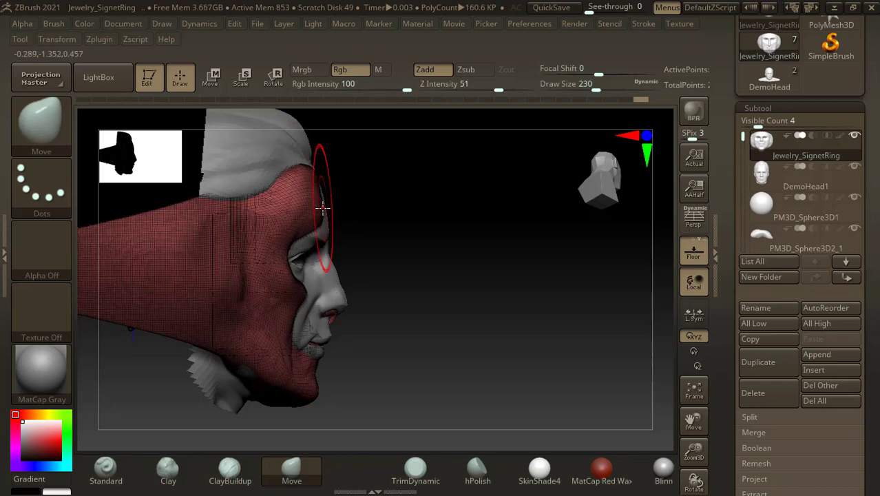
pyautogui.moveTo(396, 228)
pyautogui.mouseDown()
pyautogui.moveTo(442, 225)
pyautogui.moveTo(310, 249)
pyautogui.mouseUp()
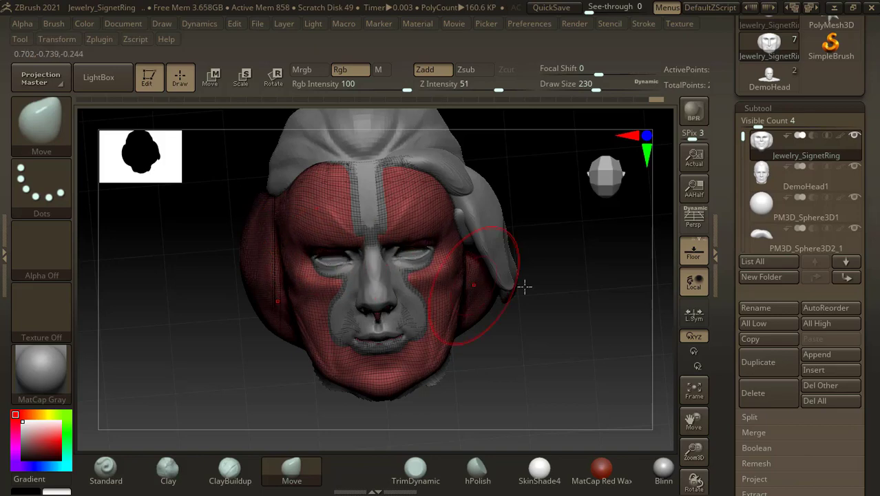
pyautogui.moveTo(522, 287); pyautogui.dragTo(424, 356)
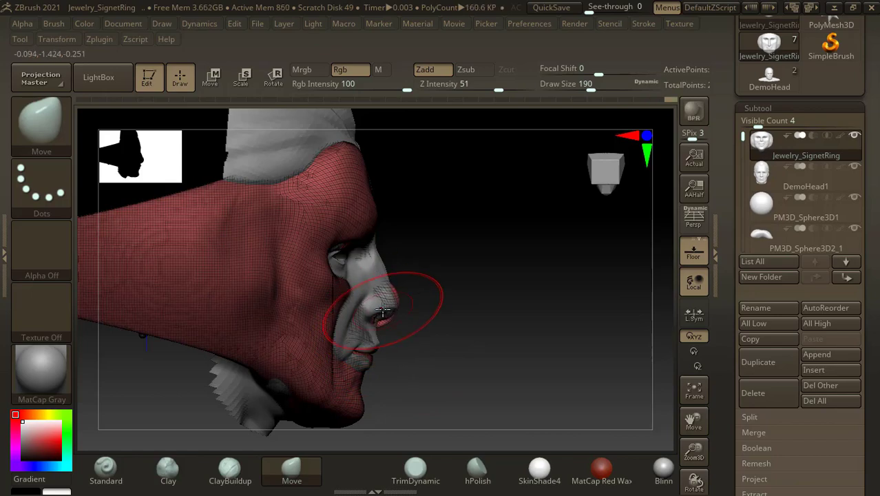
# - Pull the nose, mouth and cheek areas of Jewelry_SignetRing outward over the embedded head with the Move brush
pyautogui.moveTo(486, 289); pyautogui.dragTo(566, 307)
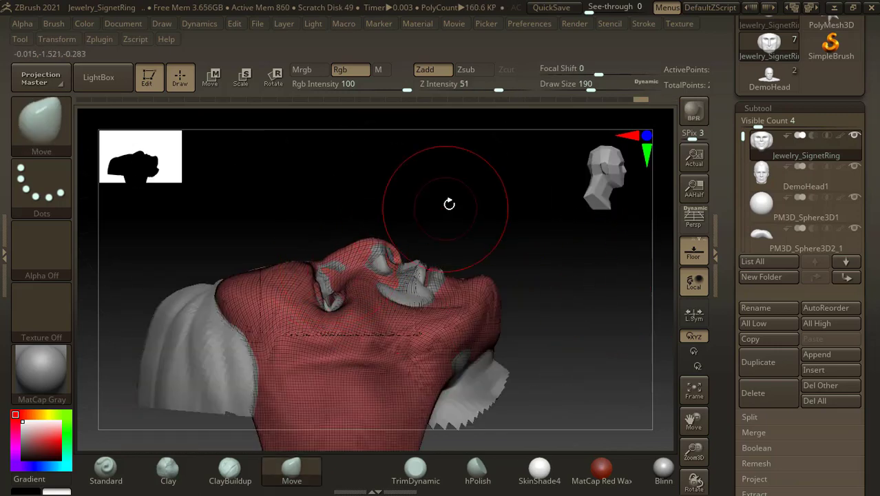
pyautogui.moveTo(449, 202)
pyautogui.mouseDown()
pyautogui.moveTo(571, 310)
pyautogui.moveTo(595, 235)
pyautogui.moveTo(603, 346)
pyautogui.moveTo(569, 300)
pyautogui.moveTo(577, 309)
pyautogui.moveTo(554, 309)
pyautogui.mouseUp()
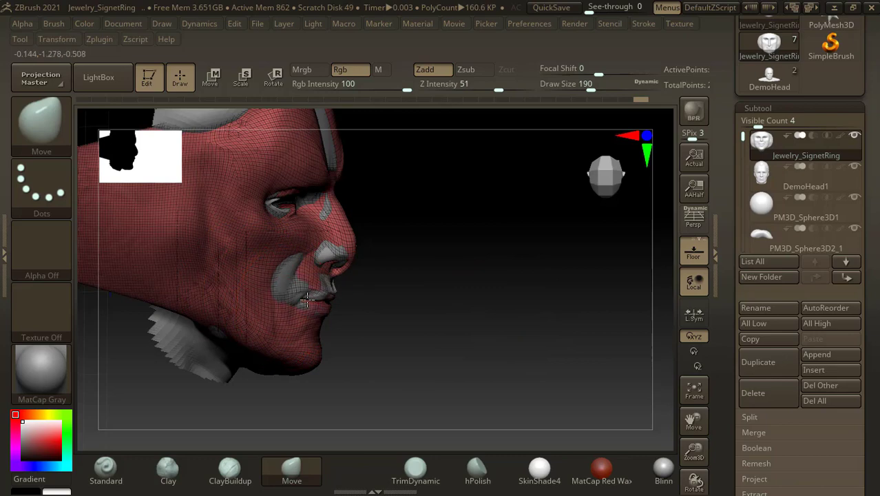
pyautogui.moveTo(444, 306)
pyautogui.mouseDown()
pyautogui.moveTo(468, 281)
pyautogui.moveTo(538, 276)
pyautogui.moveTo(560, 256)
pyautogui.moveTo(404, 313)
pyautogui.mouseUp()
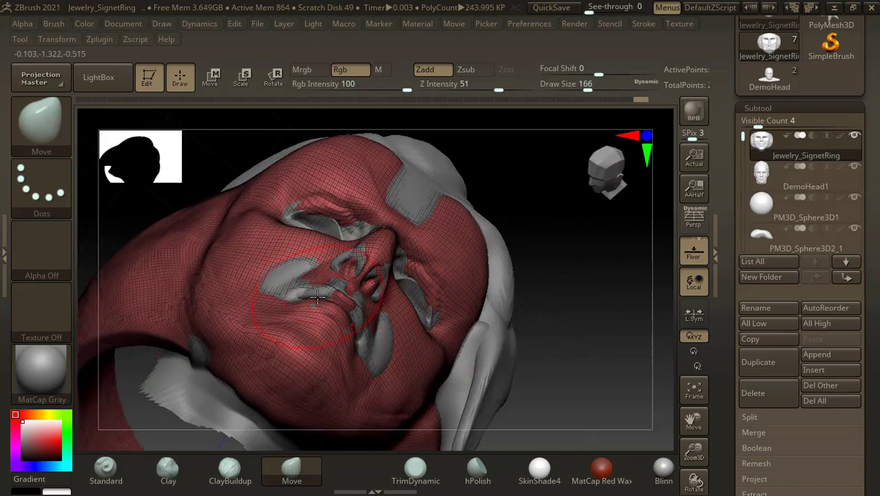
pyautogui.moveTo(307, 297); pyautogui.dragTo(302, 294)
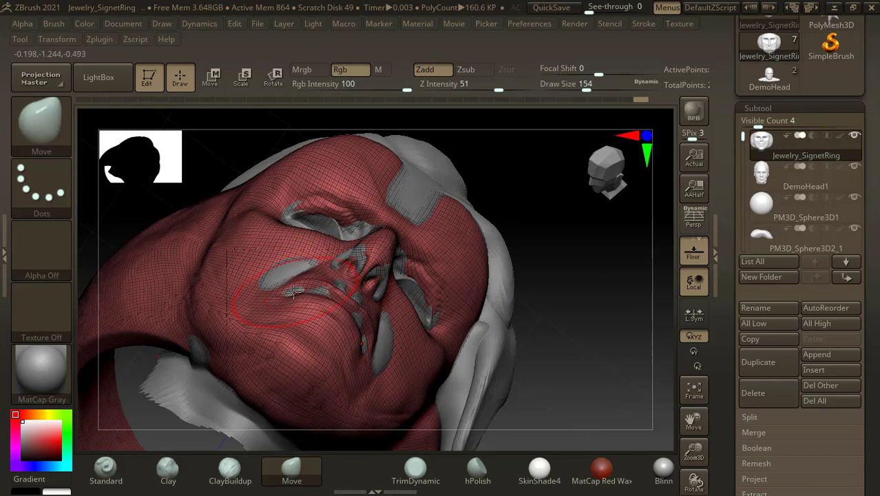
pyautogui.moveTo(564, 248); pyautogui.dragTo(508, 297)
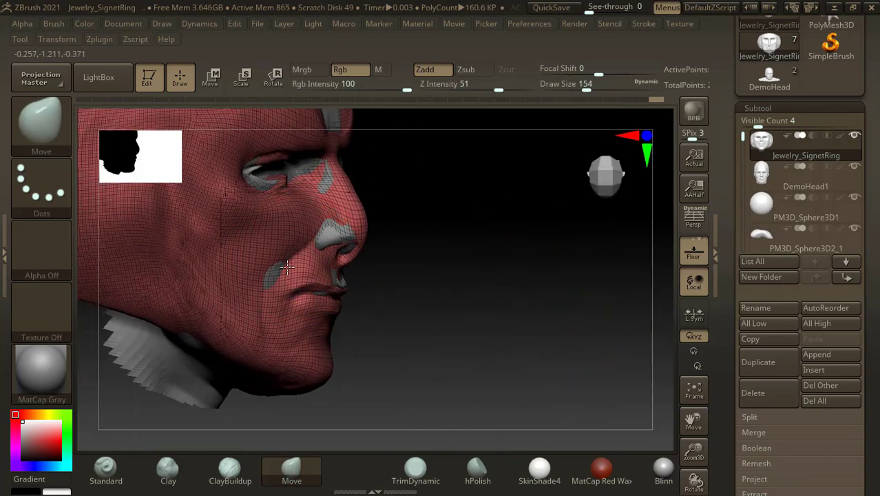
# - Draw the ring's upper lip and smile-fold areas over the head with the Move brush at draw size 82
pyautogui.moveTo(373, 240)
pyautogui.mouseDown()
pyautogui.moveTo(481, 234)
pyautogui.moveTo(397, 251)
pyautogui.moveTo(403, 242)
pyautogui.mouseUp()
pyautogui.press('[')
pyautogui.press('[')
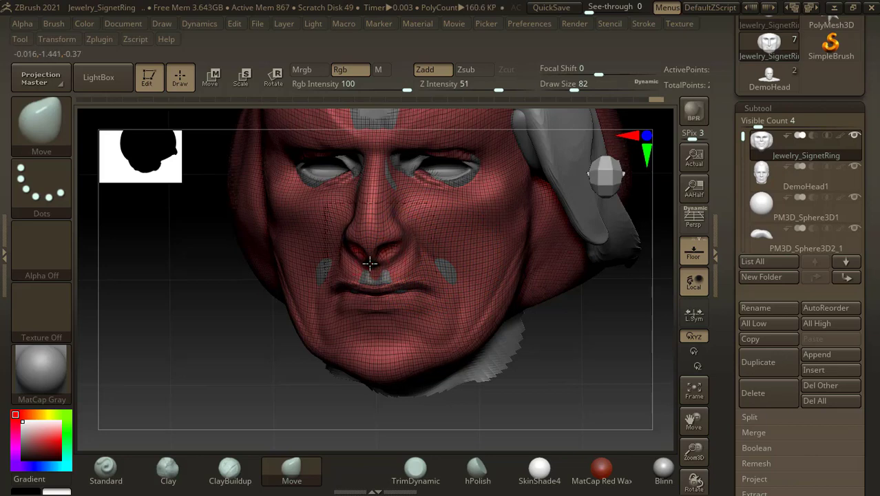
pyautogui.moveTo(585, 337); pyautogui.dragTo(543, 313)
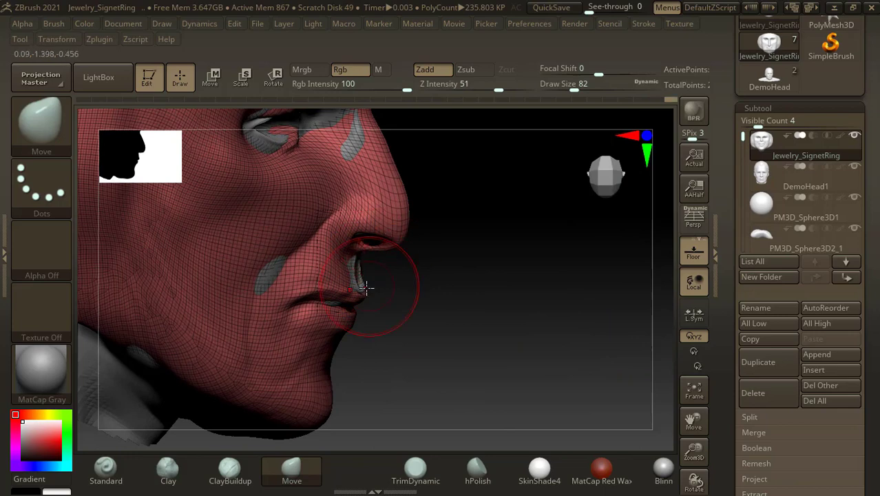
pyautogui.moveTo(281, 274); pyautogui.dragTo(280, 267)
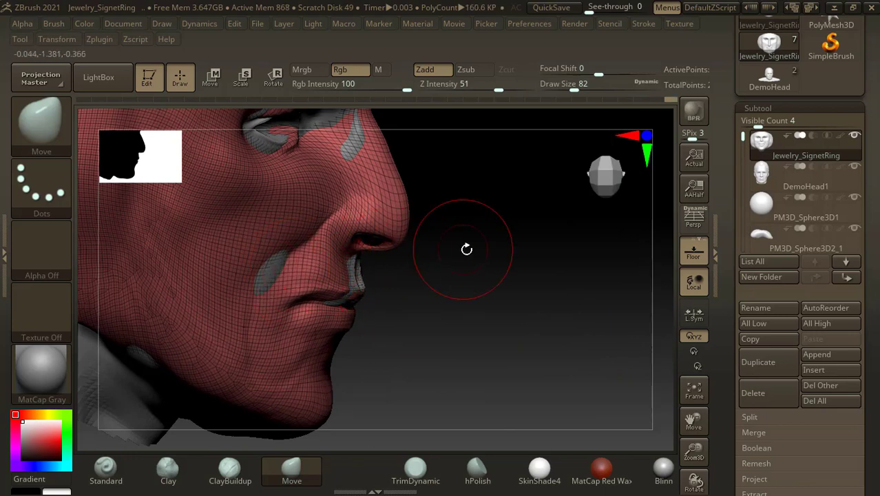
pyautogui.moveTo(466, 248); pyautogui.dragTo(346, 280)
pyautogui.moveTo(277, 269); pyautogui.dragTo(274, 274)
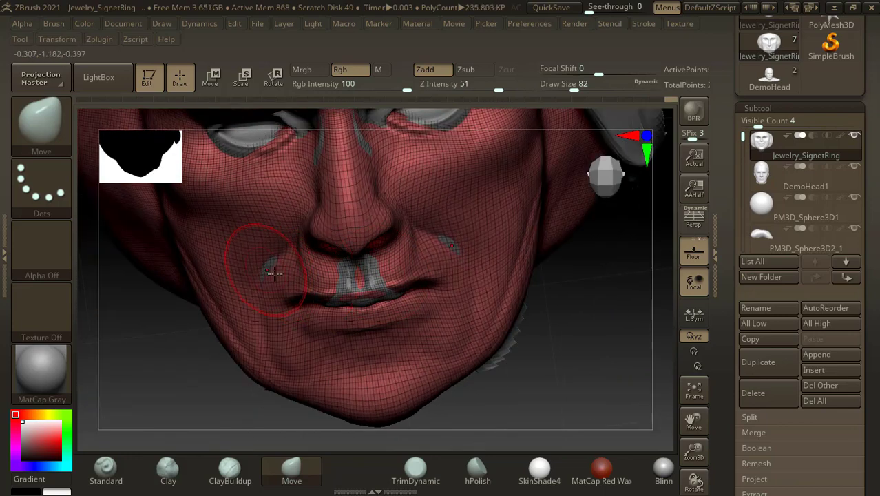
# - Reshape the ring's surface around the inner and outer eye corners with the Move brush at draw size 86 to 94
pyautogui.moveTo(575, 335); pyautogui.dragTo(601, 338)
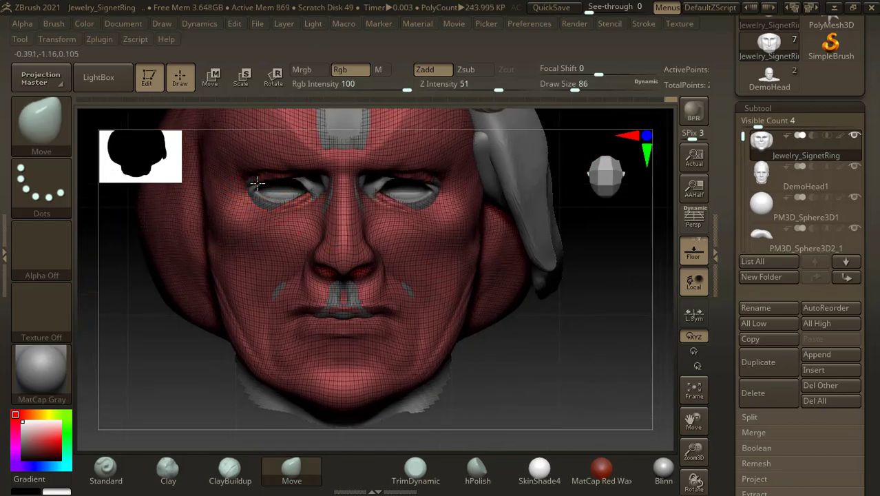
pyautogui.moveTo(250, 193); pyautogui.dragTo(251, 193)
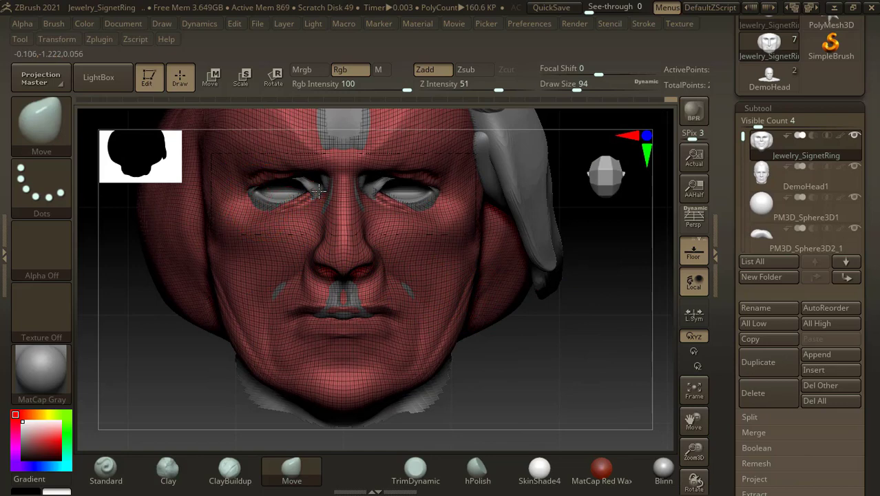
pyautogui.moveTo(318, 191); pyautogui.dragTo(322, 178)
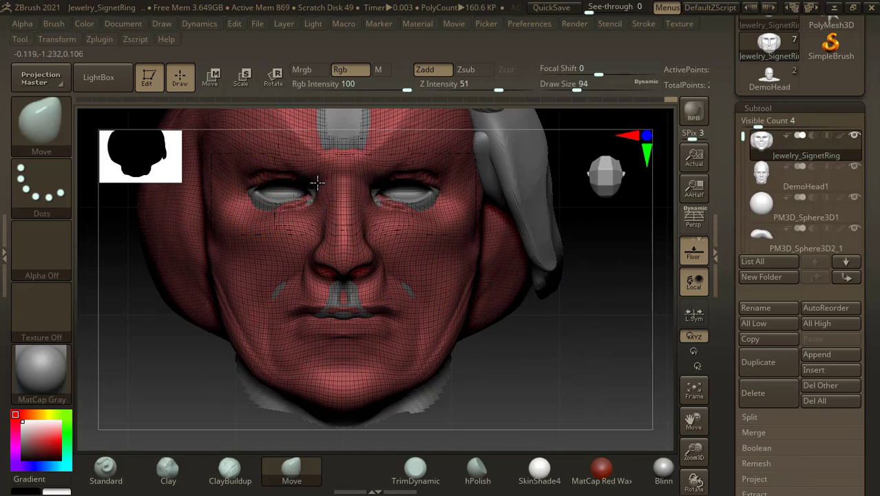
pyautogui.moveTo(580, 318); pyautogui.dragTo(600, 329)
# - Pull the middle of the ring's forehead outward over the head with the Move brush, enlarging the draw size to 146
pyautogui.moveTo(469, 311); pyautogui.dragTo(372, 312)
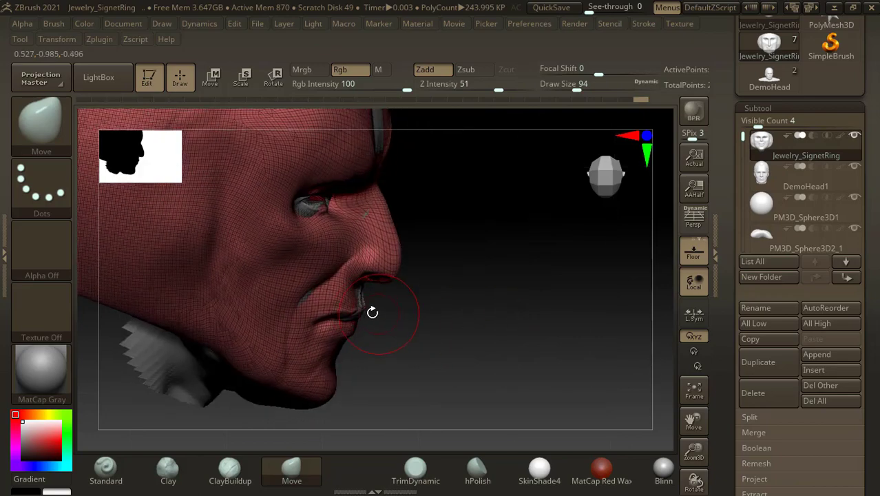
pyautogui.moveTo(484, 292); pyautogui.dragTo(523, 281)
pyautogui.moveTo(643, 298)
pyautogui.mouseDown()
pyautogui.moveTo(628, 320)
pyautogui.moveTo(608, 300)
pyautogui.moveTo(621, 302)
pyautogui.moveTo(592, 310)
pyautogui.mouseUp()
pyautogui.moveTo(551, 220); pyautogui.dragTo(454, 213)
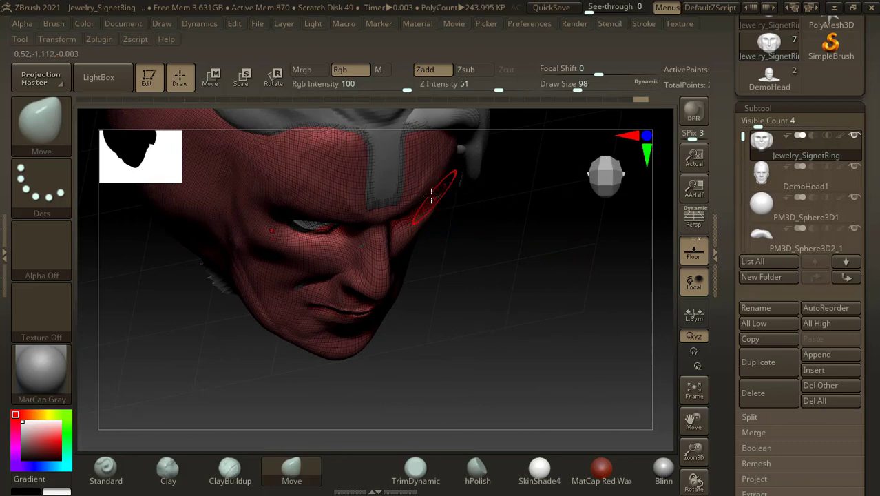
pyautogui.moveTo(511, 230)
pyautogui.mouseDown()
pyautogui.moveTo(552, 230)
pyautogui.moveTo(554, 248)
pyautogui.moveTo(530, 241)
pyautogui.moveTo(582, 196)
pyautogui.moveTo(420, 207)
pyautogui.moveTo(385, 199)
pyautogui.mouseUp()
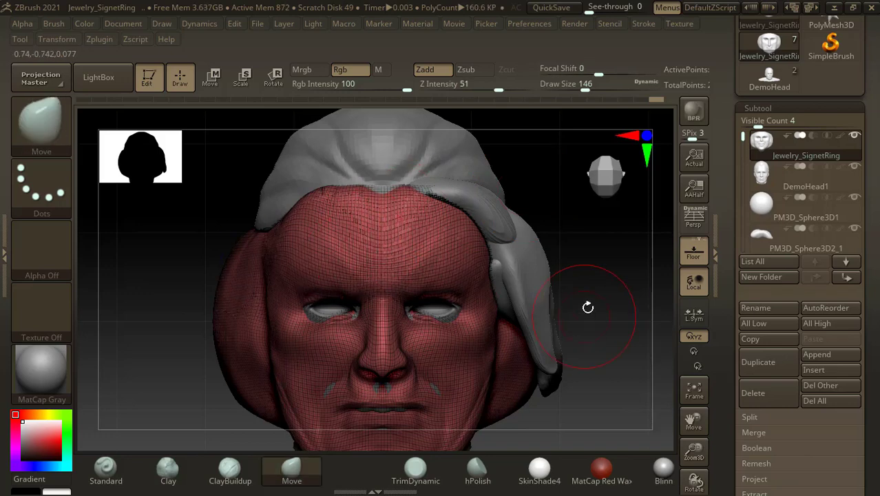
pyautogui.moveTo(589, 304); pyautogui.dragTo(610, 233)
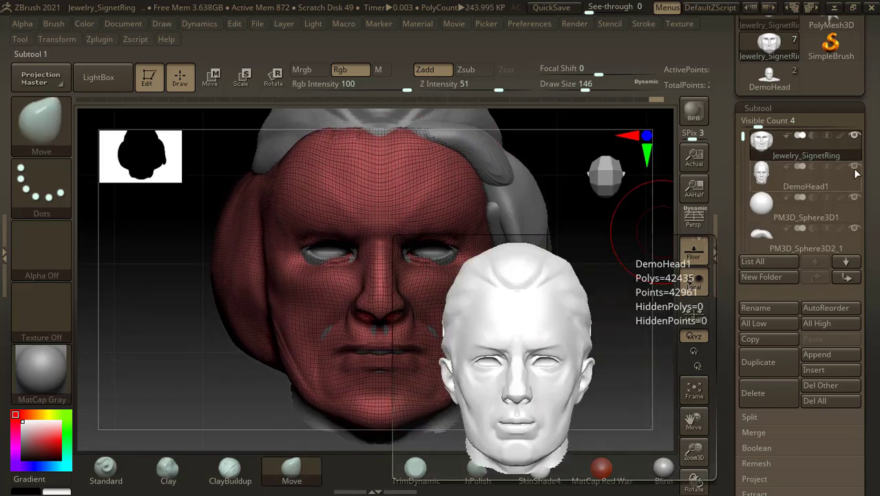
# - Hide DemoHead1 and reduce the draw size to 86 while examining the ring's own face from several angles
pyautogui.click(854, 166)
pyautogui.moveTo(621, 326)
pyautogui.mouseDown()
pyautogui.moveTo(585, 330)
pyautogui.moveTo(552, 316)
pyautogui.moveTo(572, 326)
pyautogui.mouseUp()
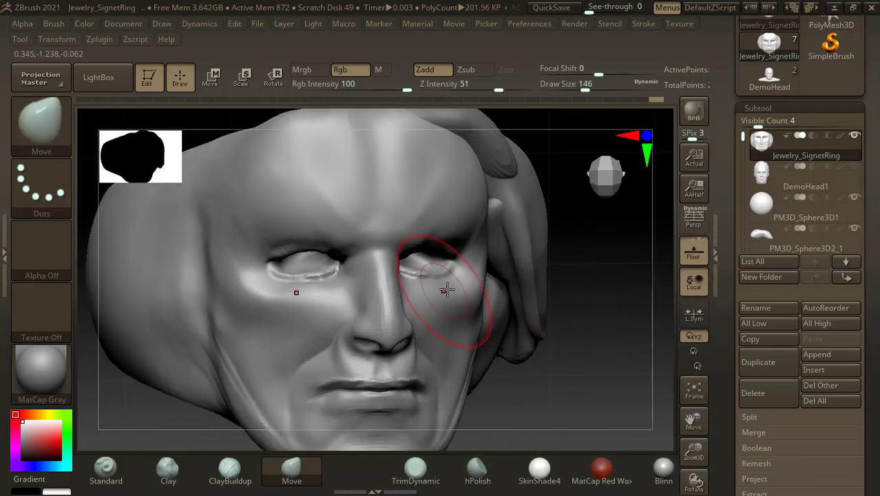
pyautogui.press('[')
pyautogui.press('[')
pyautogui.press('[')
pyautogui.press('[')
pyautogui.press('[')
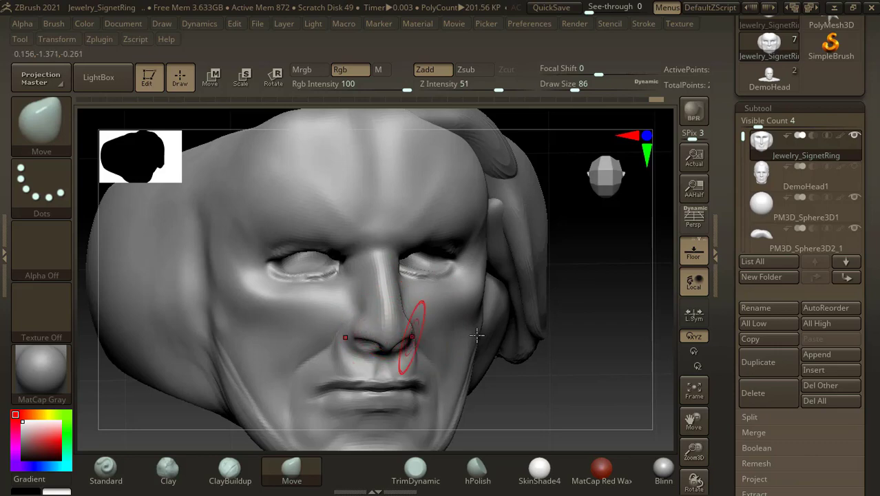
pyautogui.moveTo(607, 329); pyautogui.dragTo(564, 303)
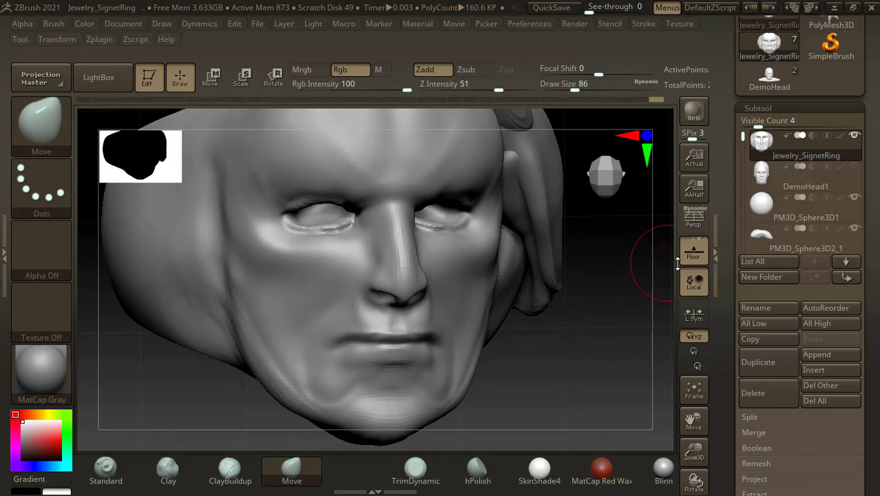
pyautogui.keyDown('shift'); pyautogui.moveTo(607, 348); pyautogui.dragTo(632, 377); pyautogui.keyUp('shift')
pyautogui.moveTo(630, 412); pyautogui.dragTo(630, 368)
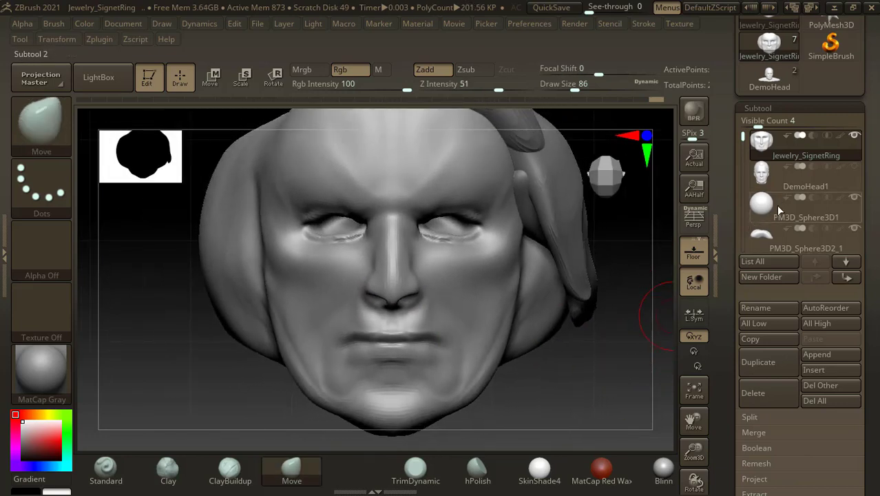
# - Select PM3D_Sphere3D1 and position it as an eyeball inside one of the ring's eye sockets
pyautogui.click(763, 208)
pyautogui.keyDown('alt'); pyautogui.moveTo(645, 398); pyautogui.dragTo(643, 349); pyautogui.keyUp('alt')
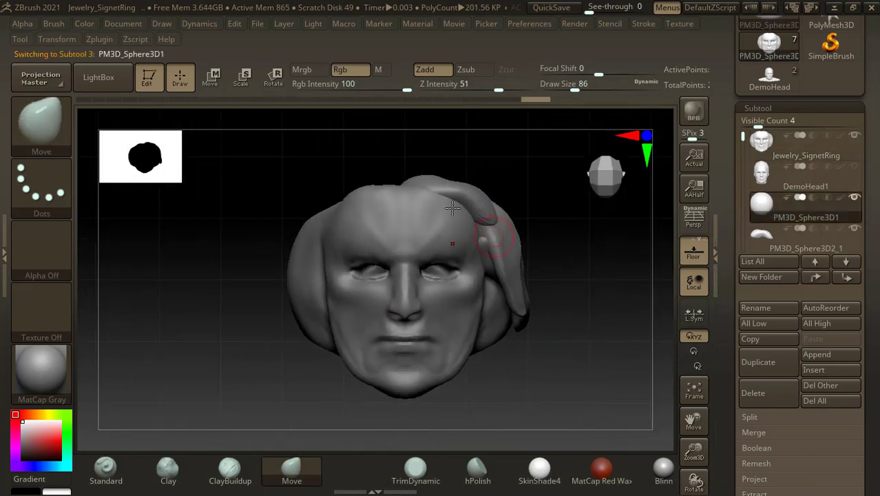
pyautogui.click(220, 84)
pyautogui.keyDown('alt'); pyautogui.moveTo(544, 261); pyautogui.dragTo(435, 363); pyautogui.keyUp('alt')
pyautogui.moveTo(744, 133)
pyautogui.mouseDown()
pyautogui.moveTo(744, 141)
pyautogui.moveTo(743, 132)
pyautogui.mouseUp()
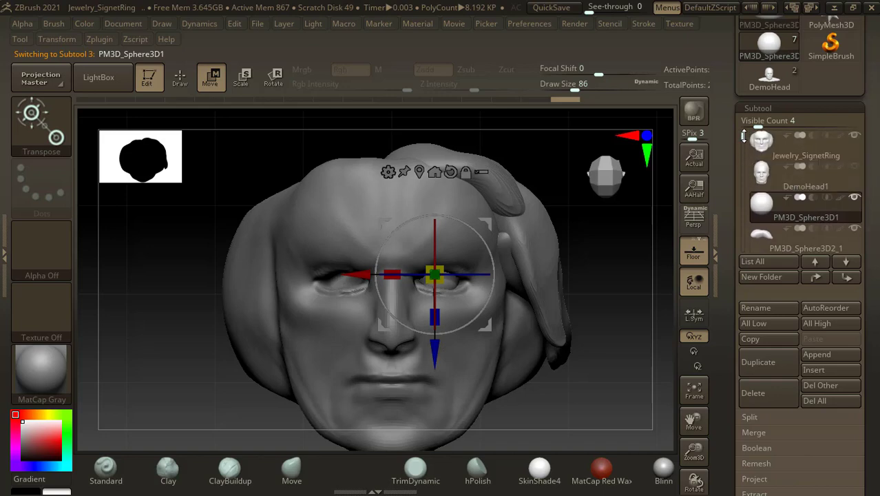
pyautogui.moveTo(607, 336); pyautogui.dragTo(454, 292)
pyautogui.moveTo(405, 274); pyautogui.dragTo(628, 265)
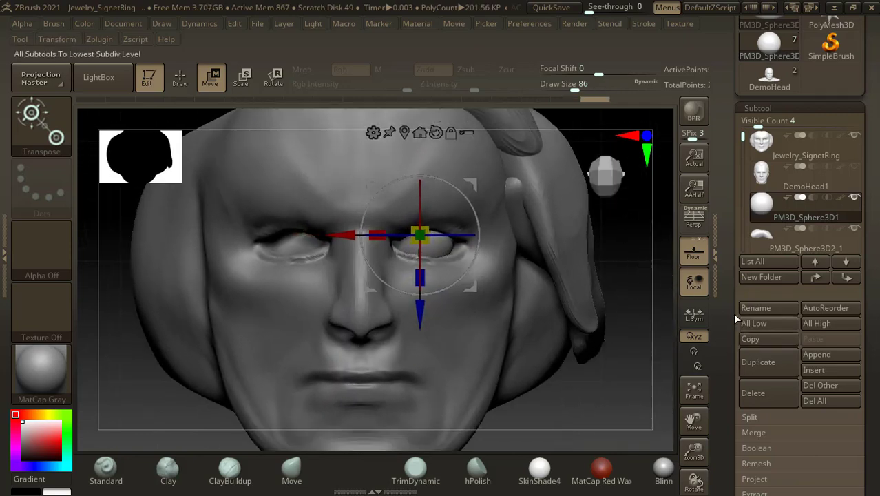
# - Duplicate the eyeball sphere and mirror the copy into the opposite eye socket
pyautogui.scroll(-3, 721, 315)
pyautogui.scroll(-3, 721, 315)
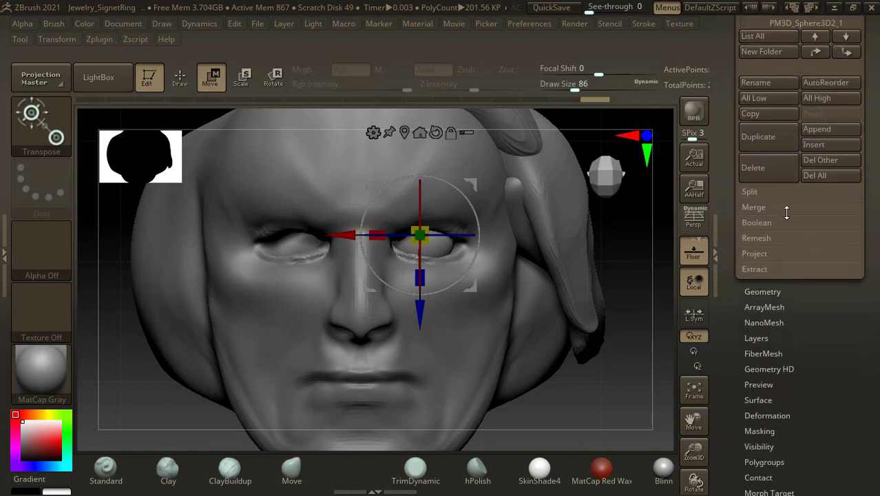
pyautogui.click(769, 146)
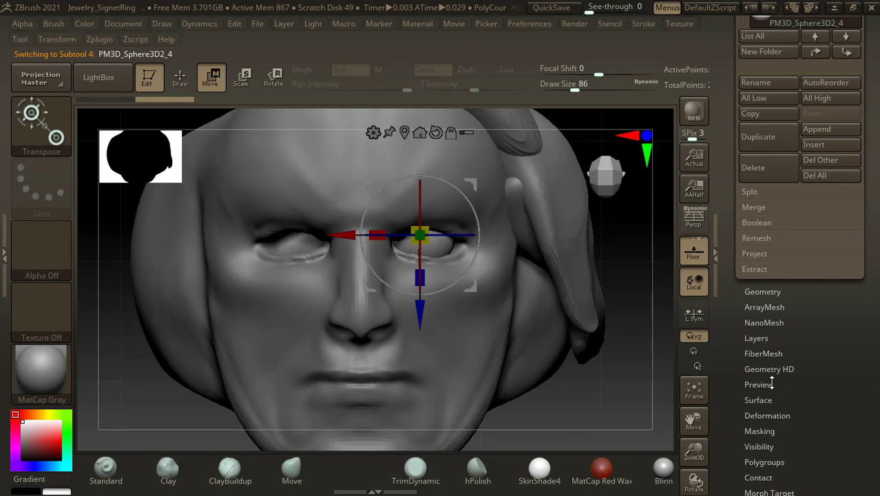
pyautogui.click(767, 415)
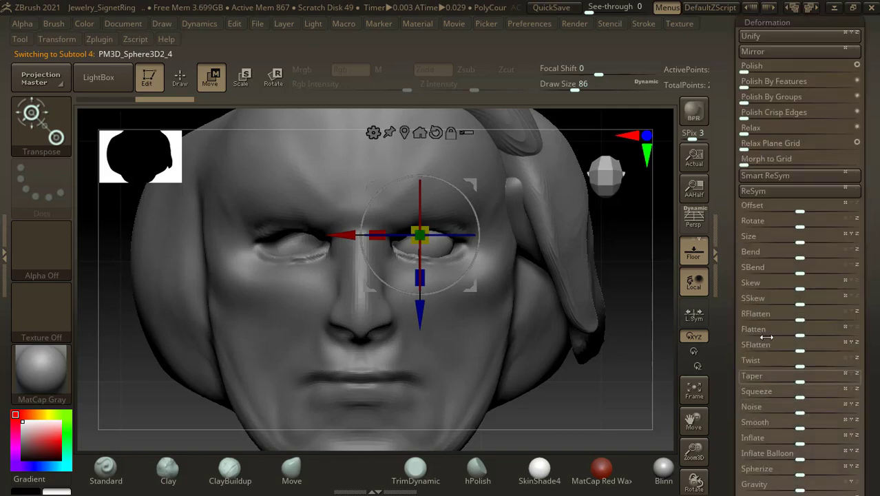
pyautogui.click(775, 52)
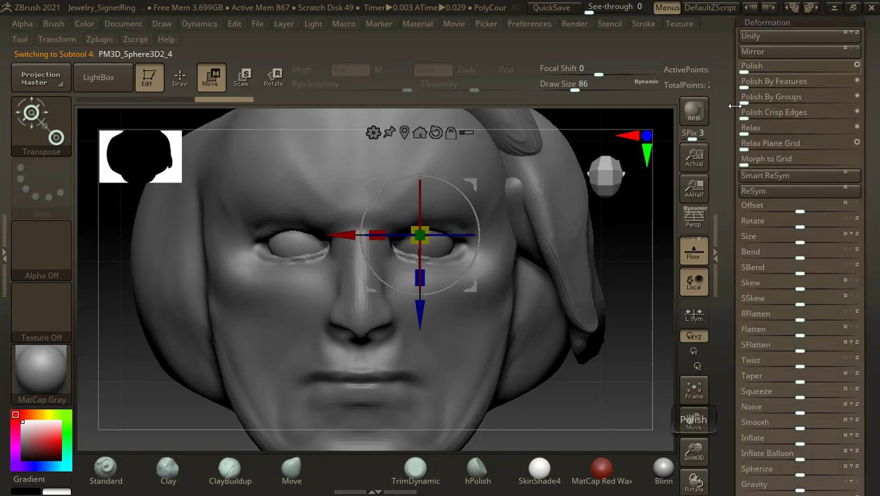
# - Reselect Jewelry_SignetRing and refine the face around the eyeballs with the Move brush at draw size 42 to 54
pyautogui.keyDown('alt'); pyautogui.click(325, 181); pyautogui.keyUp('alt')
pyautogui.click(180, 77)
pyautogui.press('b')
pyautogui.press('m')
pyautogui.press('v')
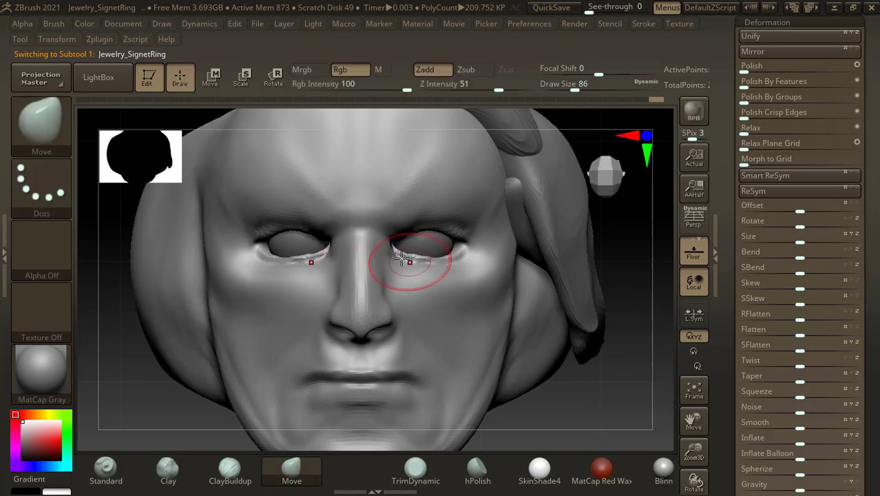
pyautogui.press('[')
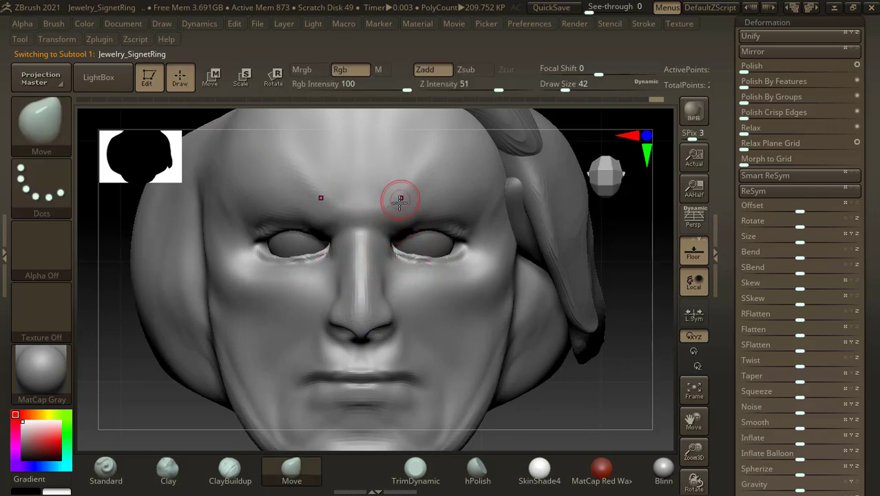
pyautogui.press('shift')
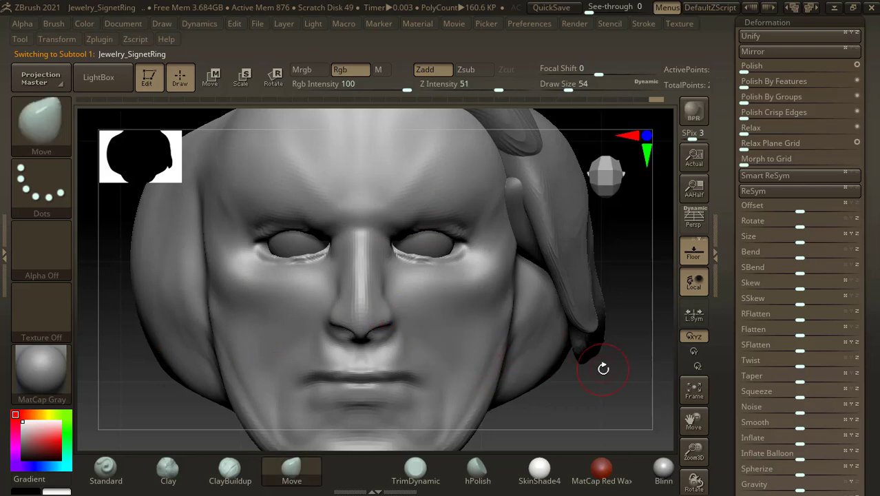
pyautogui.moveTo(603, 369)
pyautogui.mouseDown()
pyautogui.moveTo(600, 356)
pyautogui.moveTo(603, 365)
pyautogui.mouseUp()
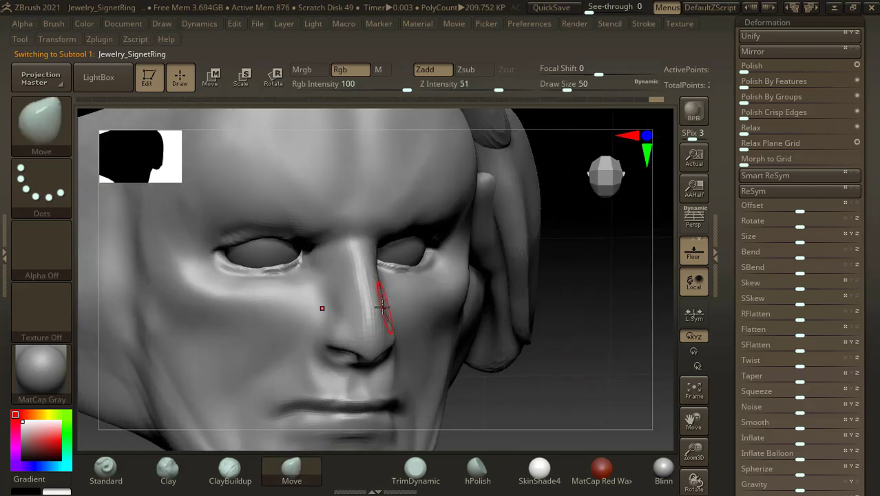
pyautogui.press('ctrl')
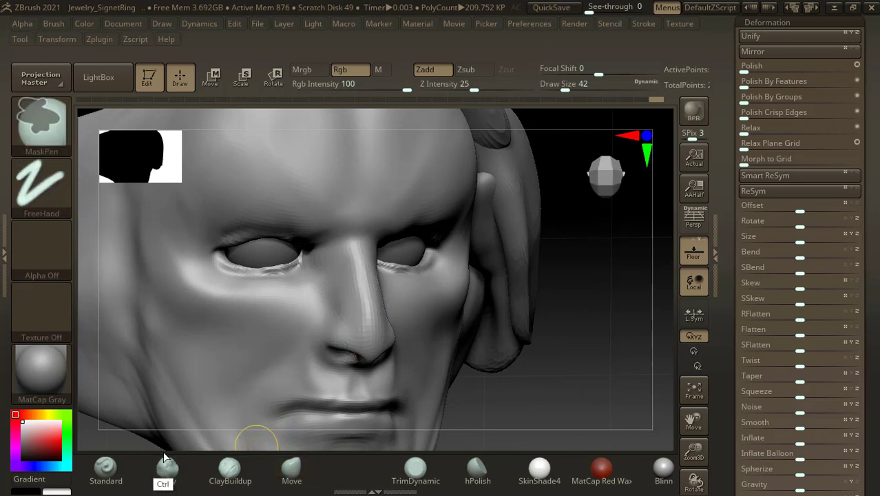
# - Build up the side of the nose with the ClayBuildup brush at draw size 42
pyautogui.click(230, 468)
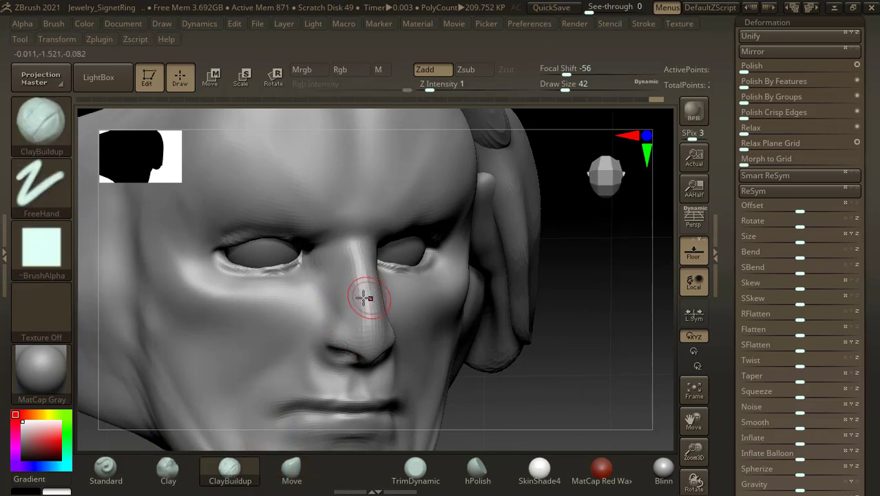
pyautogui.moveTo(363, 297); pyautogui.dragTo(354, 278)
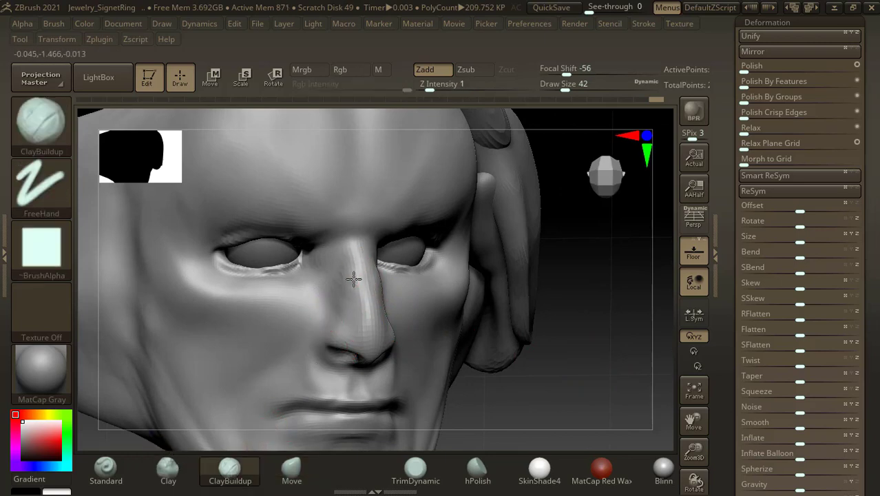
pyautogui.moveTo(602, 311); pyautogui.dragTo(524, 320)
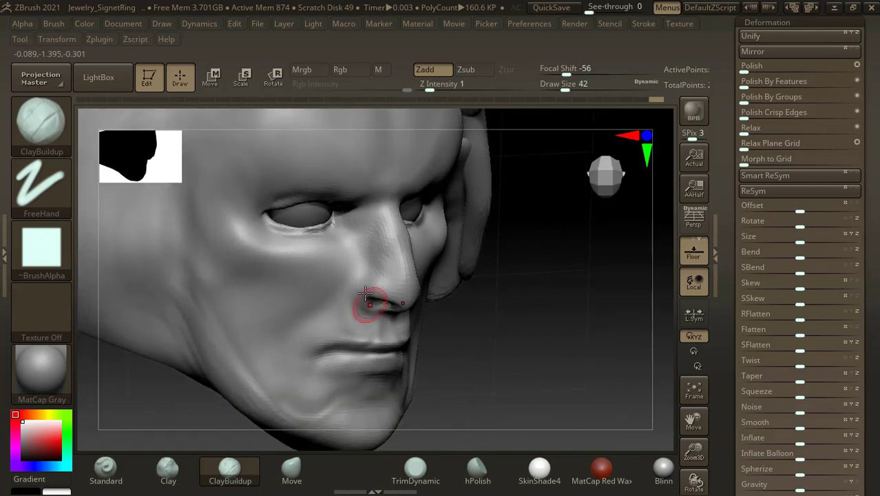
# - Add volume to the cheek below the eye with ClayBuildup at draw size 82 and smooth the strokes
pyautogui.press(']')
pyautogui.press(']')
pyautogui.press(']')
pyautogui.press(']')
pyautogui.moveTo(321, 275); pyautogui.dragTo(308, 270)
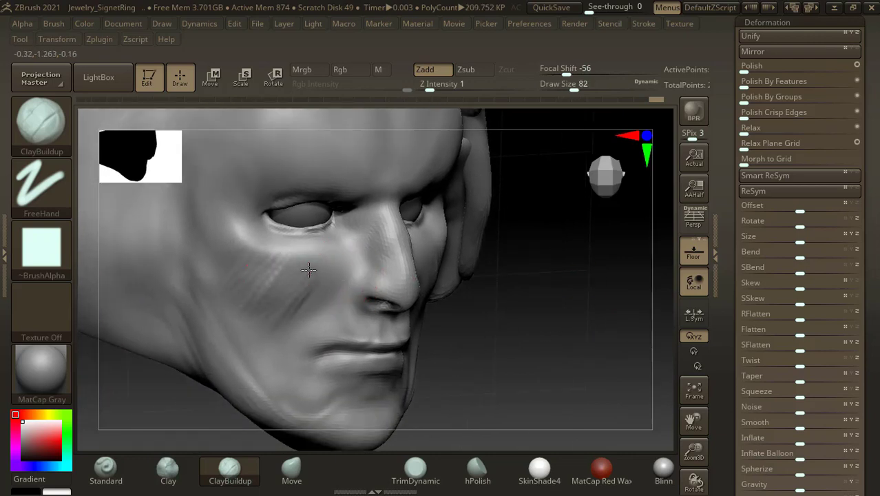
pyautogui.keyDown('shift'); pyautogui.moveTo(308, 270); pyautogui.dragTo(280, 281); pyautogui.keyUp('shift')
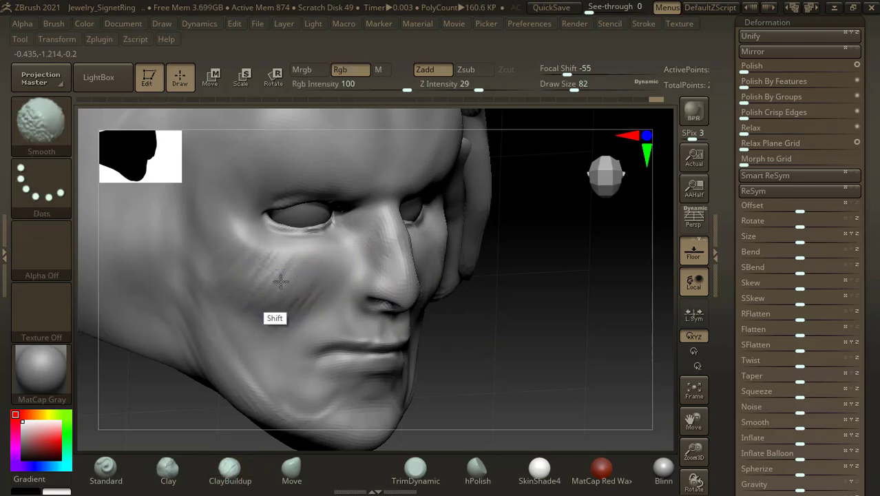
# - Build up the lower cheek and jaw at draw size 82, smoothing the strokes toward the chin
pyautogui.moveTo(501, 333); pyautogui.dragTo(544, 336)
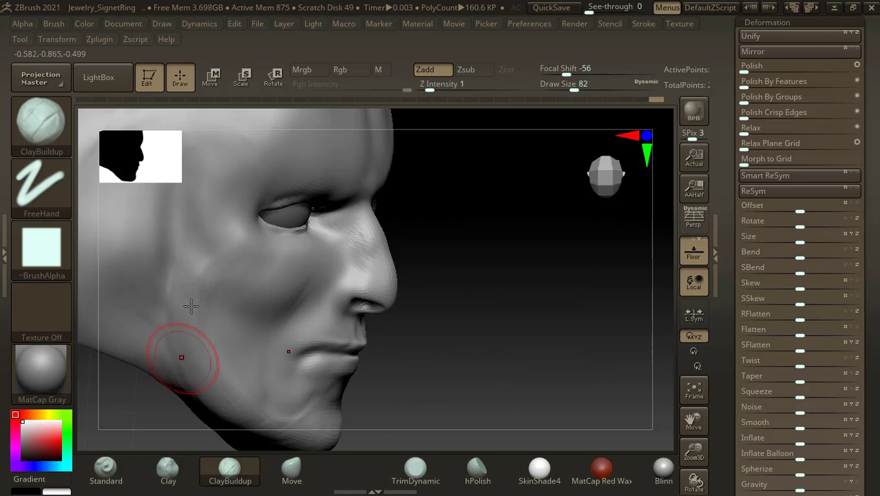
pyautogui.moveTo(468, 344); pyautogui.dragTo(441, 324)
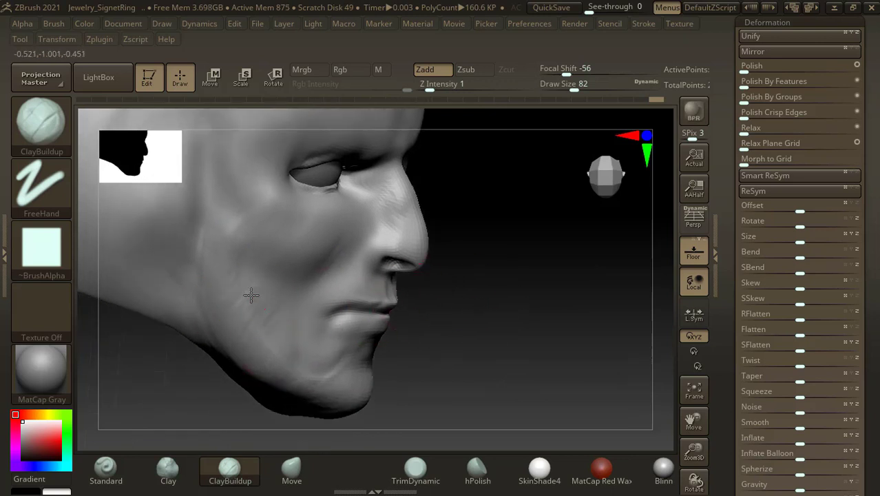
pyautogui.press('shift')
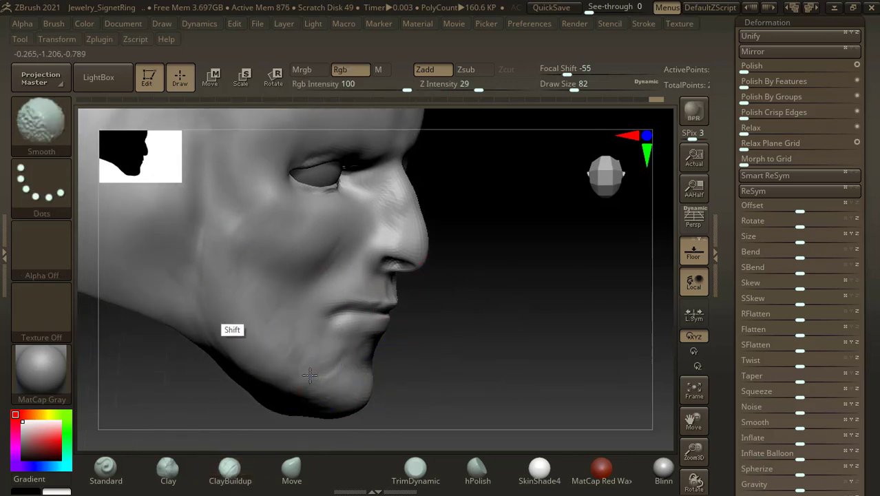
# - Build up the front of the chin with ClayBuildup at draw size 66 and smooth the jaw beside it
pyautogui.moveTo(504, 330); pyautogui.dragTo(461, 334)
pyautogui.press('[')
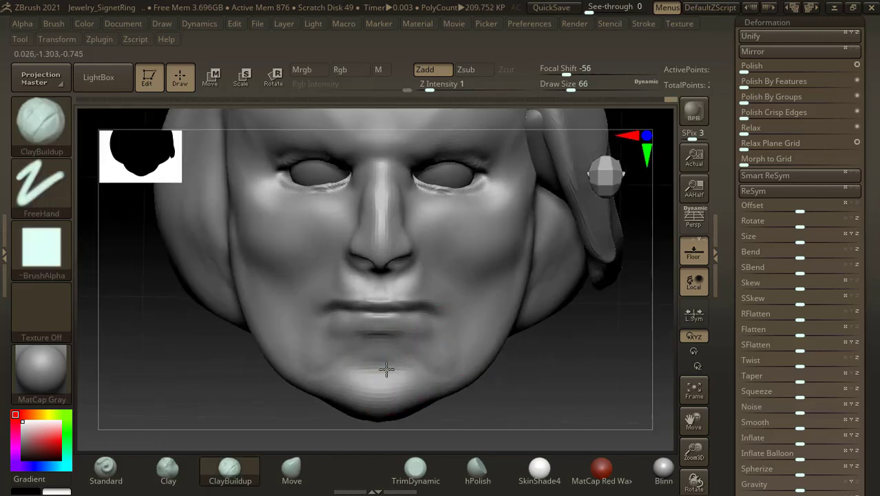
pyautogui.click(387, 369)
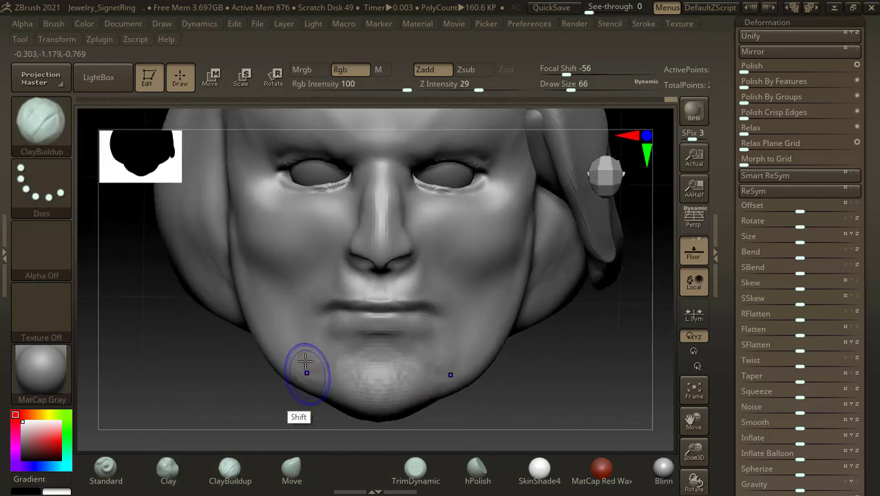
pyautogui.keyDown('shift'); pyautogui.moveTo(307, 368); pyautogui.dragTo(324, 356); pyautogui.keyUp('shift')
pyautogui.moveTo(515, 369)
pyautogui.mouseDown()
pyautogui.moveTo(556, 379)
pyautogui.moveTo(551, 367)
pyautogui.mouseUp()
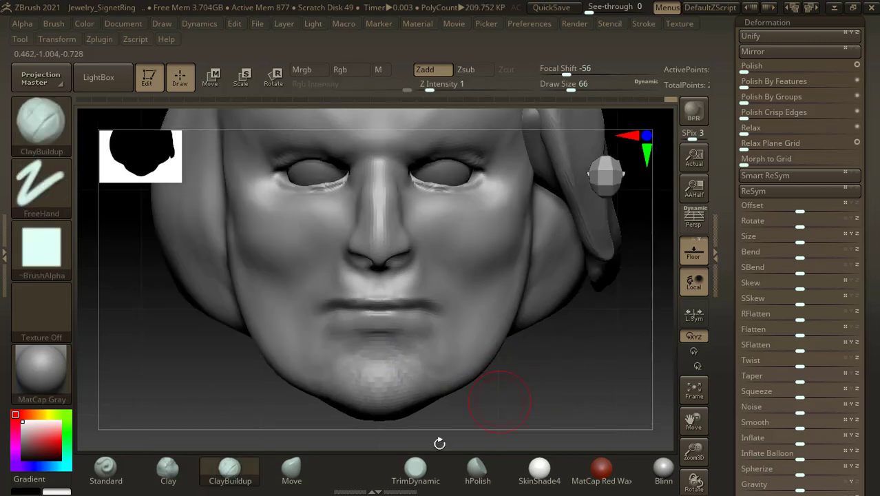
# - Narrow the jawline toward the chin with the Move brush at draw size 82 to 122
pyautogui.click(293, 472)
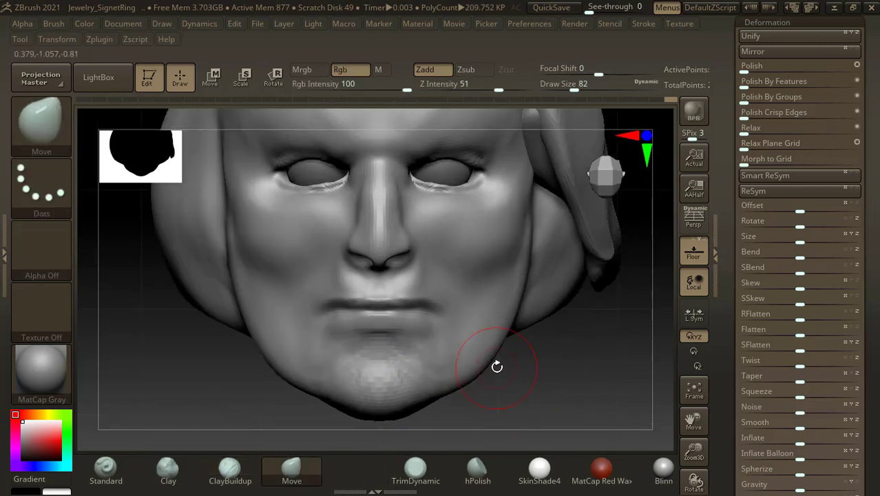
pyautogui.moveTo(468, 385); pyautogui.dragTo(473, 383)
pyautogui.moveTo(270, 370); pyautogui.dragTo(274, 351)
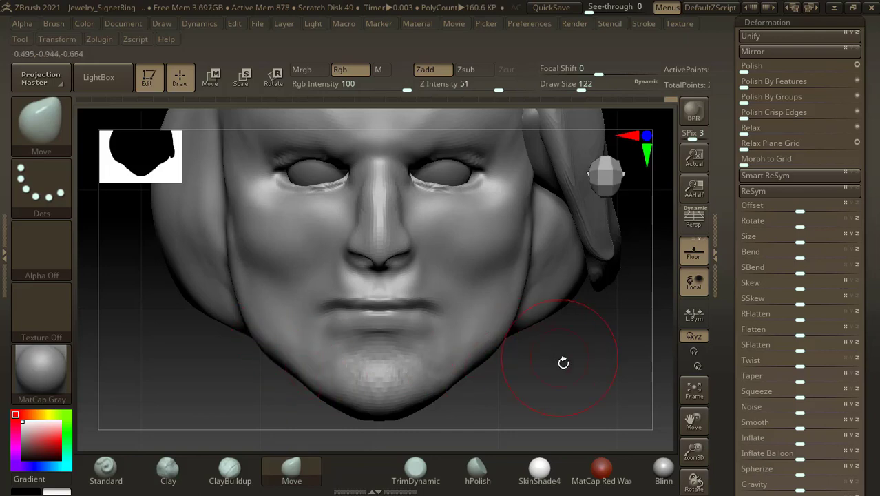
pyautogui.moveTo(563, 362); pyautogui.dragTo(579, 342)
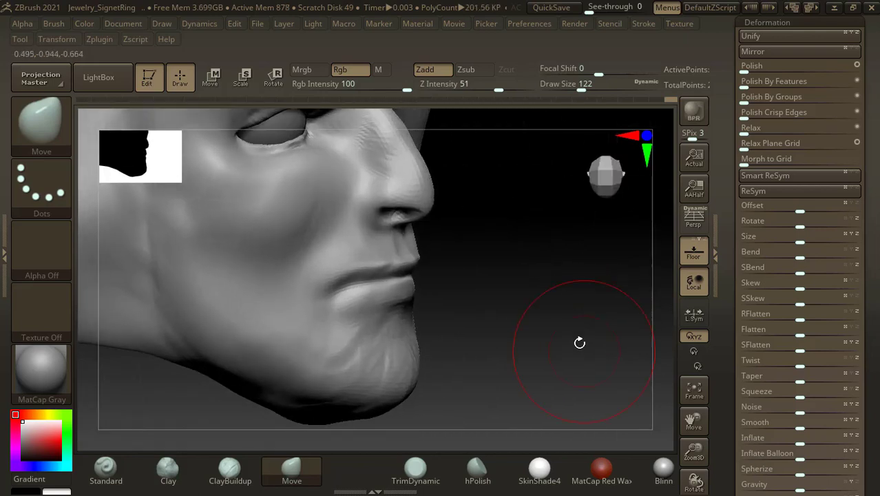
# - Refine the mouth and chin profile with the Move brush at draw size 66 and smooth the area below the nose
pyautogui.press('[')
pyautogui.press('[')
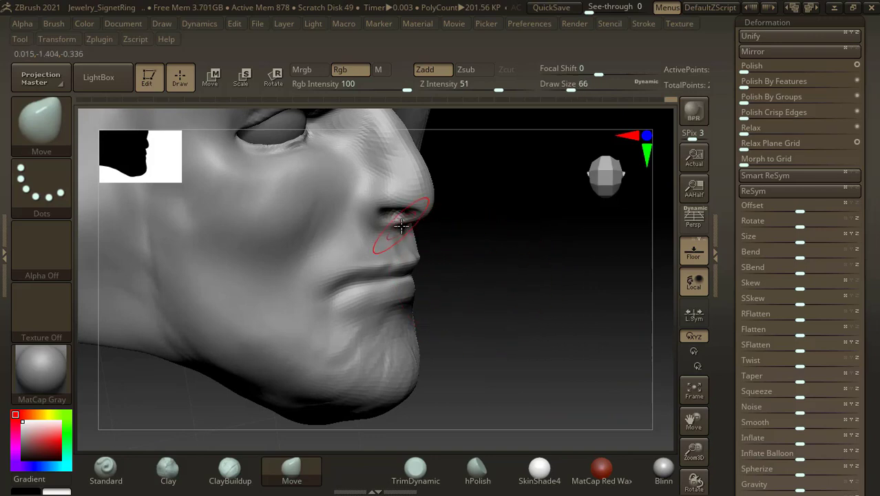
pyautogui.moveTo(401, 228)
pyautogui.keyDown('shift'); pyautogui.mouseDown()
pyautogui.moveTo(363, 254)
pyautogui.moveTo(373, 270)
pyautogui.moveTo(405, 264)
pyautogui.mouseUp(); pyautogui.keyUp('shift')
pyautogui.moveTo(528, 267); pyautogui.dragTo(473, 288)
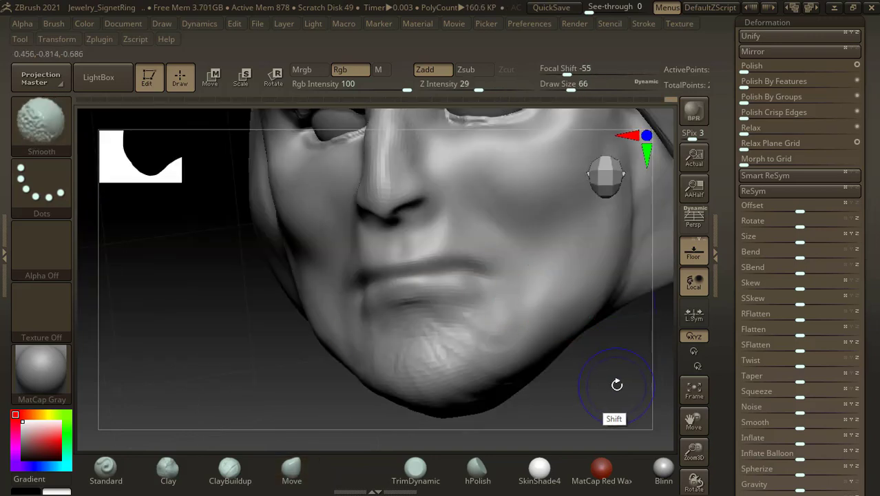
pyautogui.keyDown('shift'); pyautogui.moveTo(615, 383); pyautogui.dragTo(589, 350); pyautogui.keyUp('shift')
# - Build up the nose tip with ClayBuildup, and carve creases around the nostril wings with the Standard brush at draw size 22
pyautogui.click(231, 474)
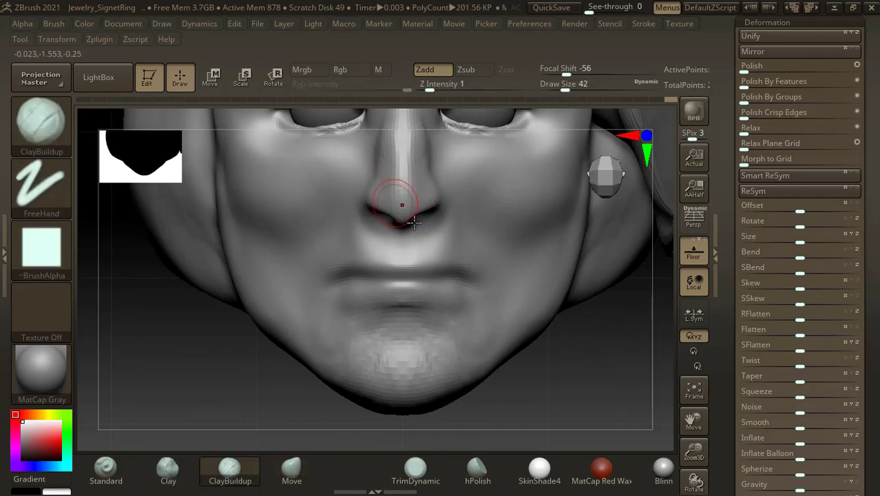
pyautogui.moveTo(647, 365); pyautogui.dragTo(606, 348)
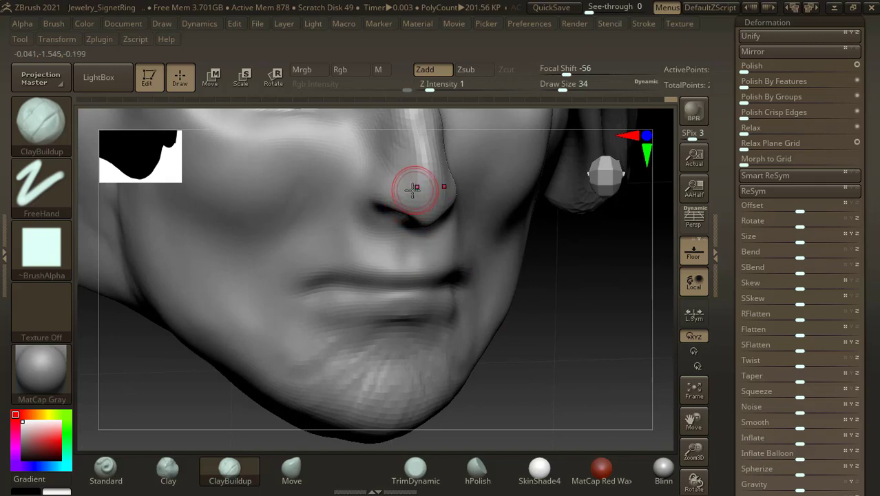
pyautogui.click(106, 469)
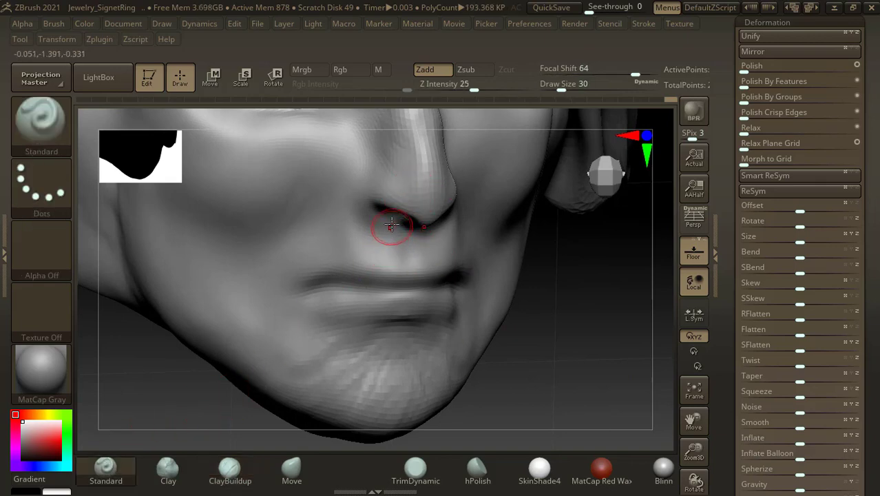
pyautogui.moveTo(526, 276)
pyautogui.mouseDown()
pyautogui.moveTo(575, 320)
pyautogui.moveTo(607, 326)
pyautogui.mouseUp()
pyautogui.keyDown('alt'); pyautogui.moveTo(389, 172); pyautogui.dragTo(372, 210); pyautogui.keyUp('alt')
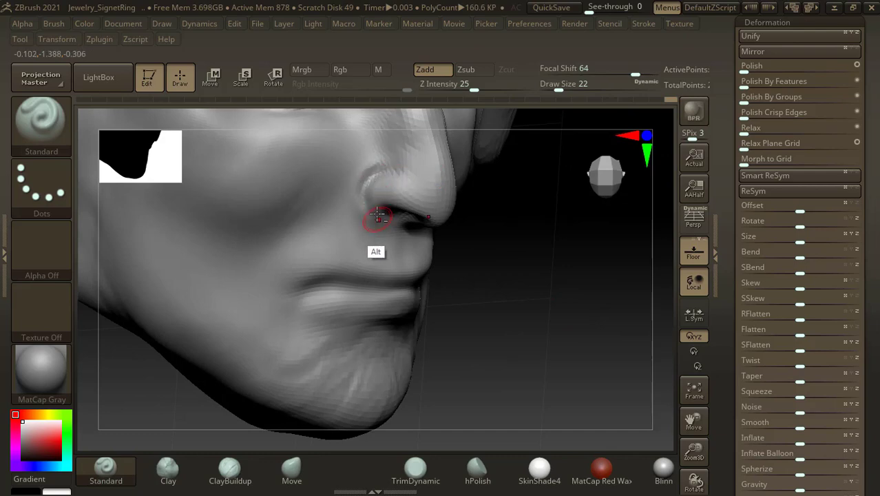
pyautogui.moveTo(534, 290)
pyautogui.keyDown('shift'); pyautogui.mouseDown()
pyautogui.moveTo(546, 296)
pyautogui.moveTo(516, 251)
pyautogui.mouseUp(); pyautogui.keyUp('shift')
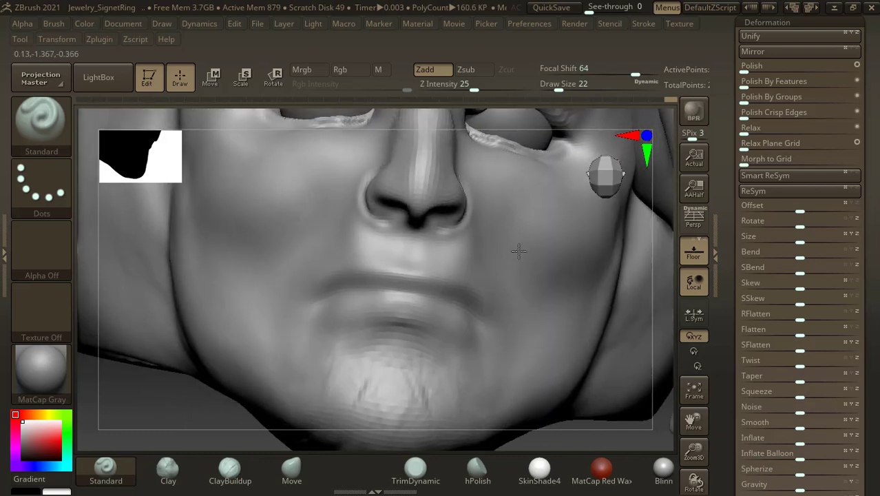
# - Carve the philtrum and define the upper and lower lips with the Standard brush at draw size 22
pyautogui.moveTo(387, 222)
pyautogui.keyDown('alt'); pyautogui.mouseDown()
pyautogui.moveTo(410, 236)
pyautogui.moveTo(393, 263)
pyautogui.moveTo(409, 260)
pyautogui.mouseUp(); pyautogui.keyUp('alt')
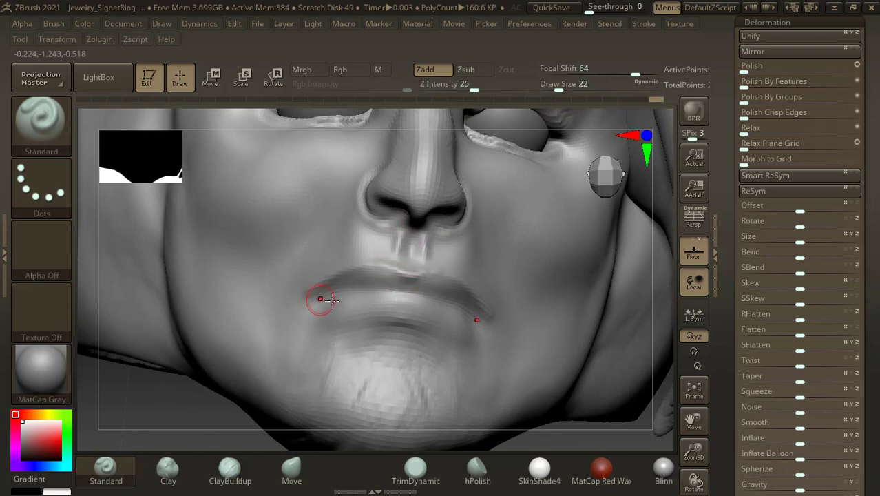
pyautogui.moveTo(318, 301); pyautogui.dragTo(406, 318)
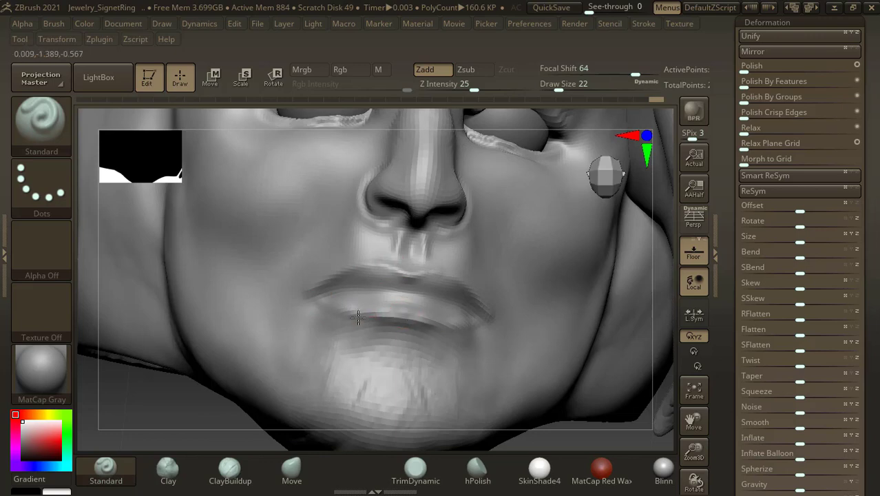
pyautogui.keyDown('alt'); pyautogui.moveTo(339, 295); pyautogui.dragTo(415, 291); pyautogui.keyUp('alt')
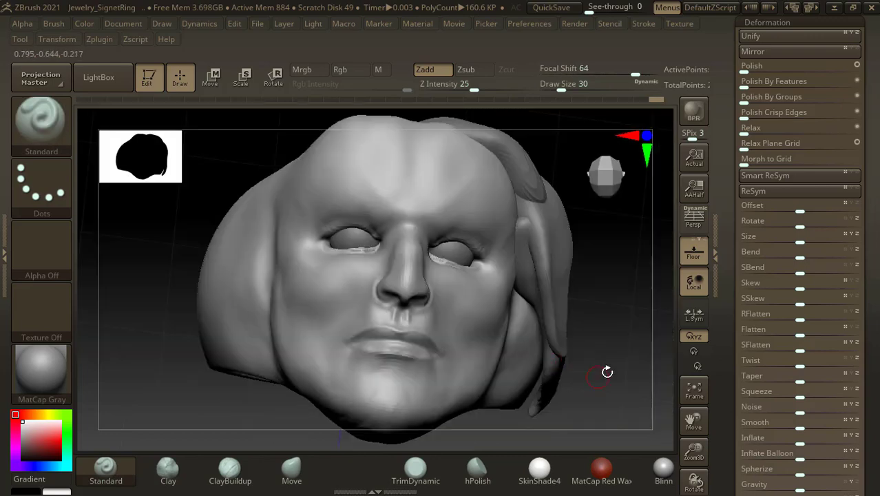
# - Enlarge the brush to draw size 74 and smooth the forehead and brow area
pyautogui.moveTo(605, 370)
pyautogui.keyDown('shift'); pyautogui.mouseDown()
pyautogui.moveTo(633, 364)
pyautogui.moveTo(630, 300)
pyautogui.moveTo(622, 318)
pyautogui.moveTo(535, 303)
pyautogui.mouseUp(); pyautogui.keyUp('shift')
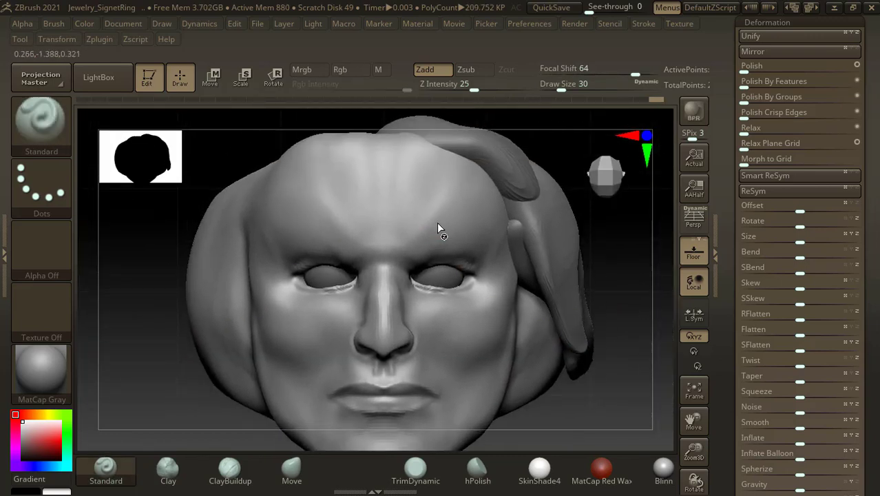
pyautogui.press('shift')
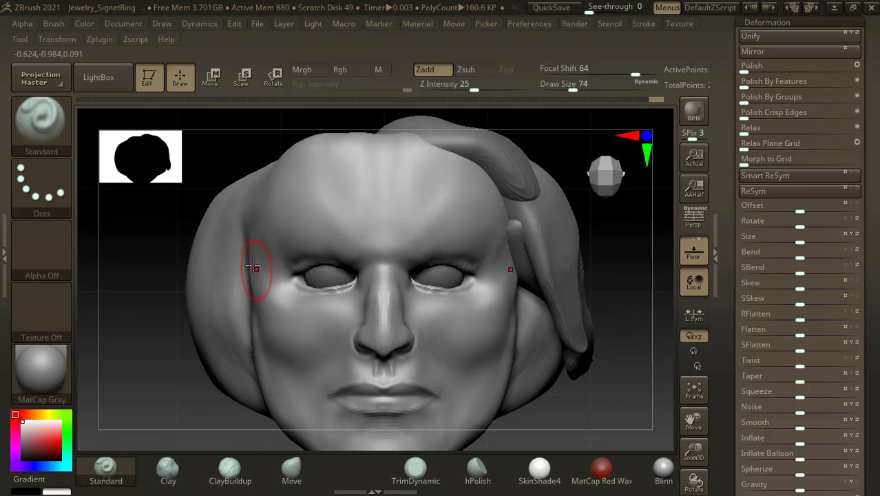
pyautogui.moveTo(635, 361); pyautogui.dragTo(432, 265)
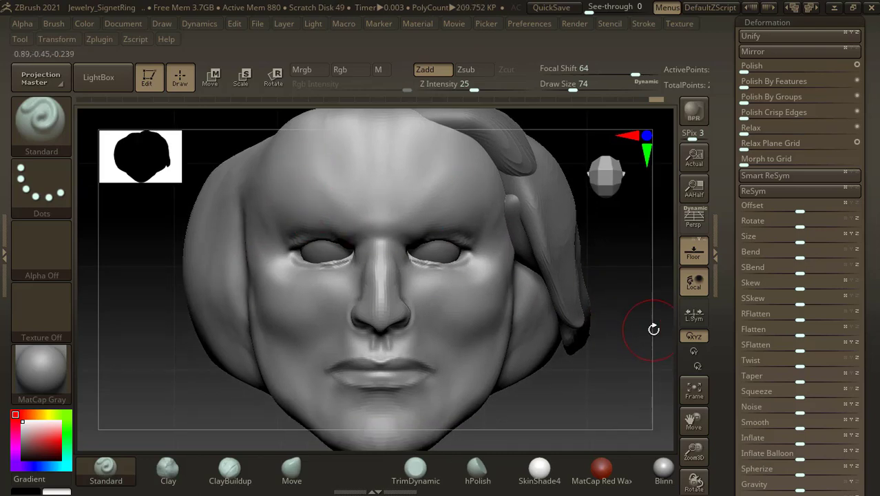
# - Reshape the temple and the side of the head beside the eye, using ClayBuildup at draw size 74
pyautogui.moveTo(653, 329); pyautogui.dragTo(516, 328)
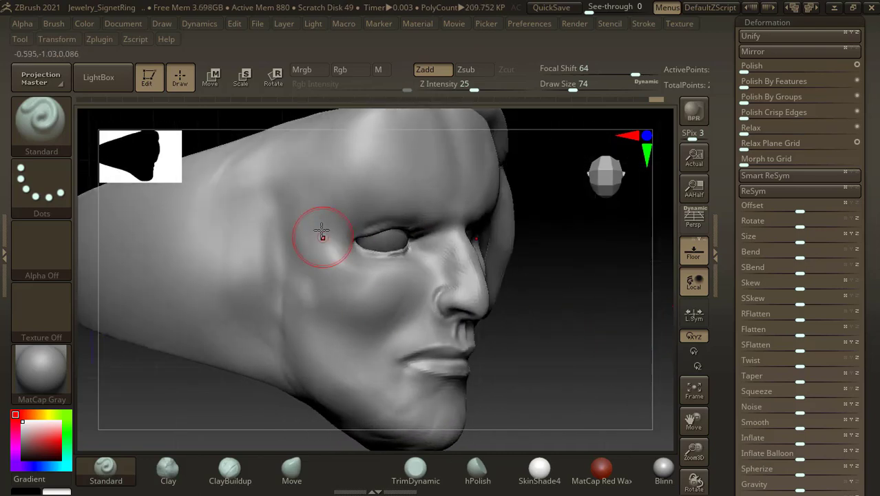
pyautogui.click(211, 465)
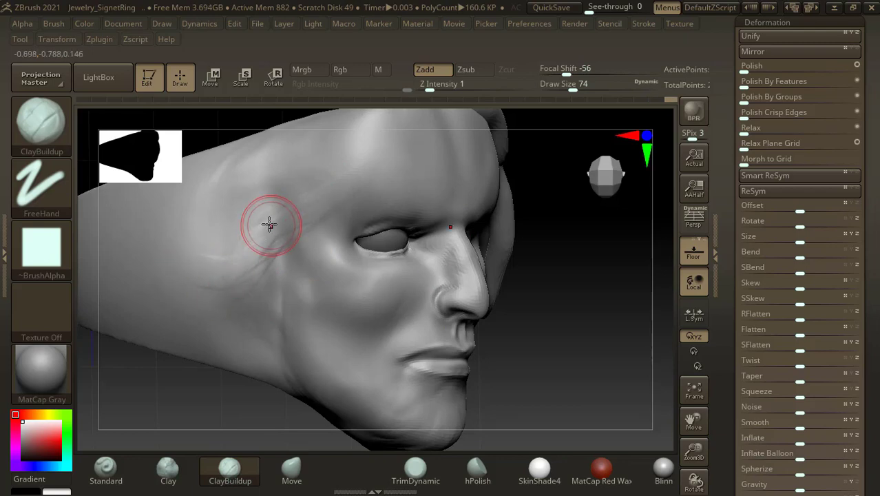
pyautogui.moveTo(576, 315); pyautogui.dragTo(382, 255)
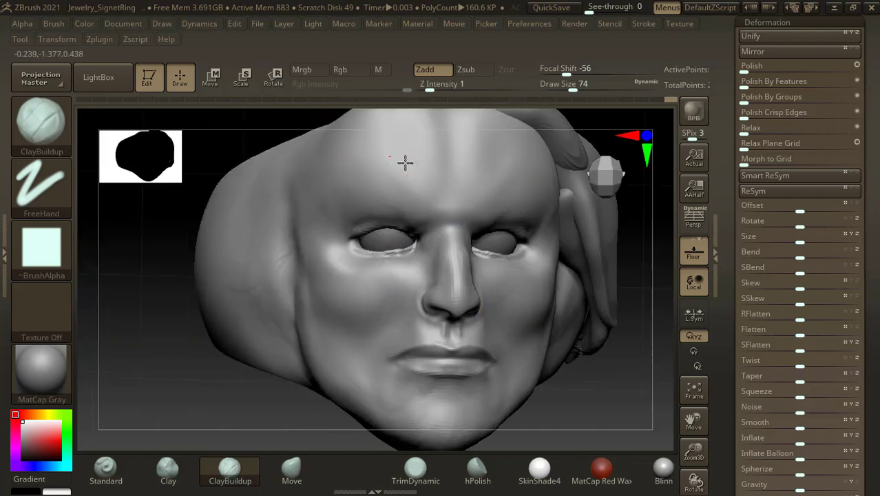
# - Build up the forehead with ClayBuildup strokes at draw size 74 and smooth them toward the brow
pyautogui.moveTo(638, 337); pyautogui.dragTo(590, 334)
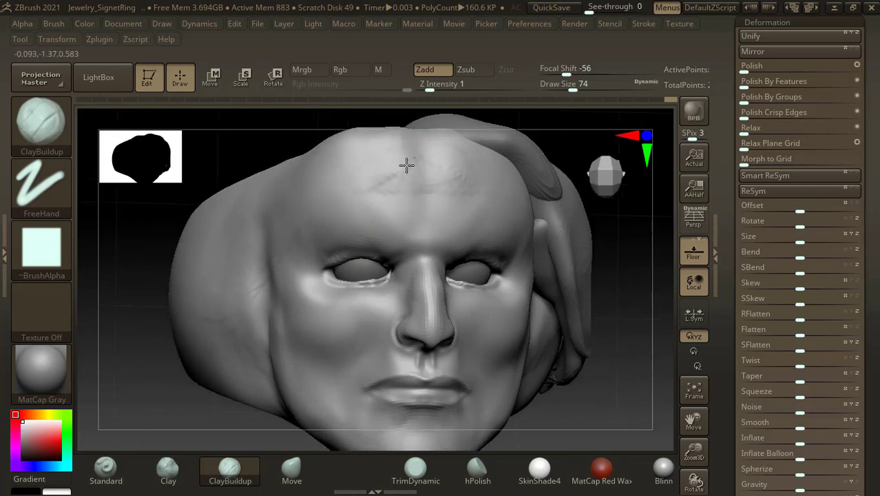
pyautogui.moveTo(406, 165); pyautogui.dragTo(326, 179)
pyautogui.moveTo(384, 173); pyautogui.dragTo(356, 177)
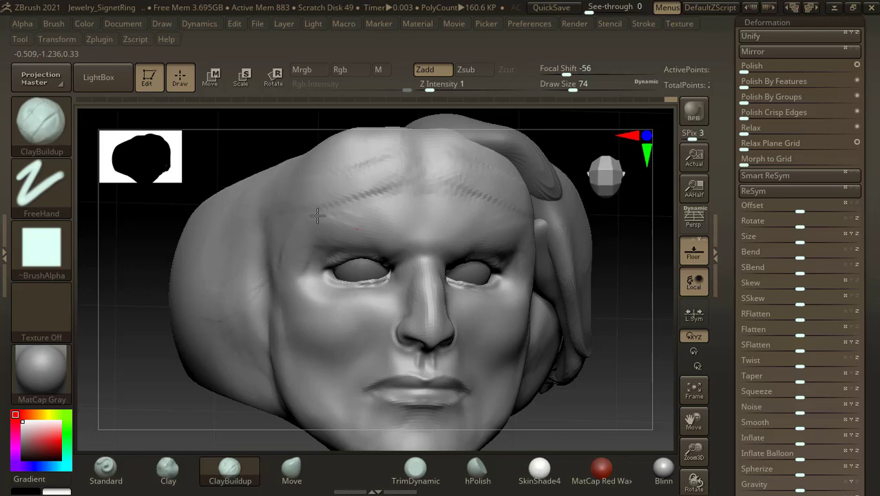
pyautogui.moveTo(398, 221)
pyautogui.keyDown('shift'); pyautogui.mouseDown()
pyautogui.moveTo(377, 180)
pyautogui.moveTo(414, 165)
pyautogui.mouseUp(); pyautogui.keyUp('shift')
pyautogui.keyDown('shift'); pyautogui.moveTo(642, 323); pyautogui.dragTo(654, 327); pyautogui.keyUp('shift')
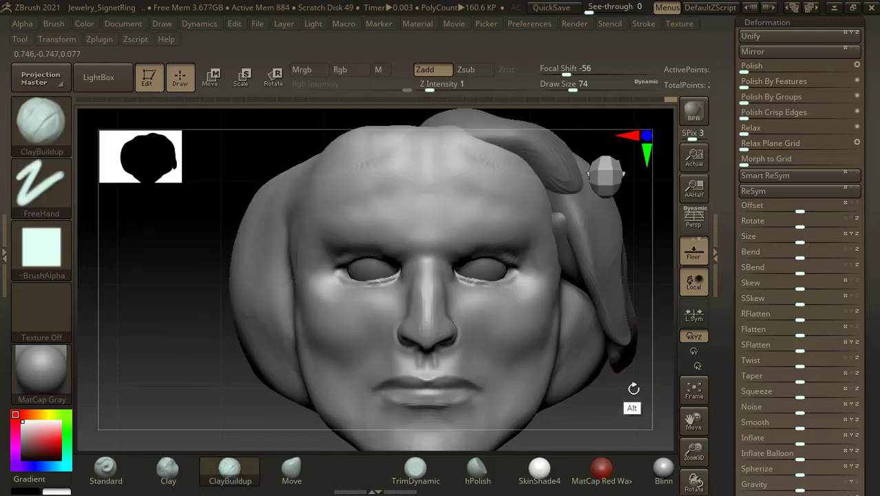
# - Refine both cheeks between the eyes and jaw at draw size 74, smoothing the surface from front and side
pyautogui.moveTo(632, 387)
pyautogui.keyDown('alt'); pyautogui.mouseDown()
pyautogui.moveTo(630, 358)
pyautogui.moveTo(554, 315)
pyautogui.mouseUp(); pyautogui.keyUp('alt')
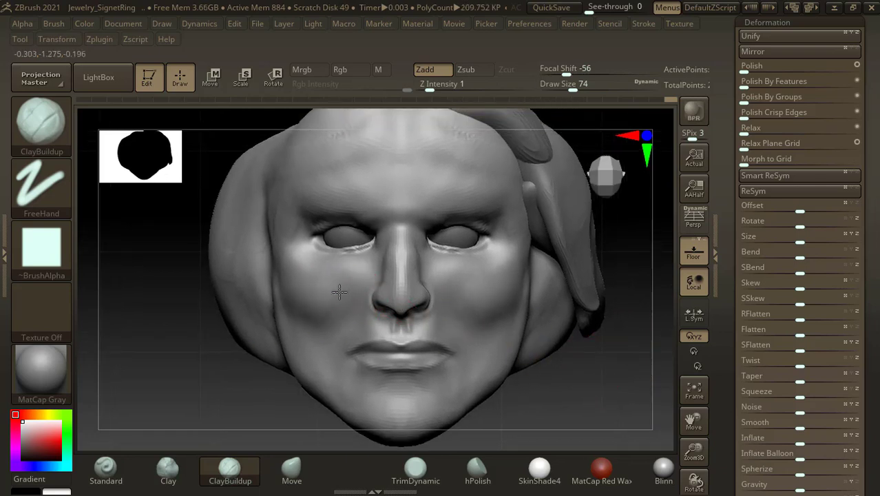
pyautogui.keyDown('shift'); pyautogui.moveTo(315, 314); pyautogui.dragTo(348, 274); pyautogui.keyUp('shift')
pyautogui.moveTo(599, 376); pyautogui.dragTo(571, 365)
pyautogui.moveTo(507, 285)
pyautogui.mouseDown()
pyautogui.moveTo(474, 296)
pyautogui.moveTo(462, 355)
pyautogui.mouseUp()
pyautogui.press('shift')
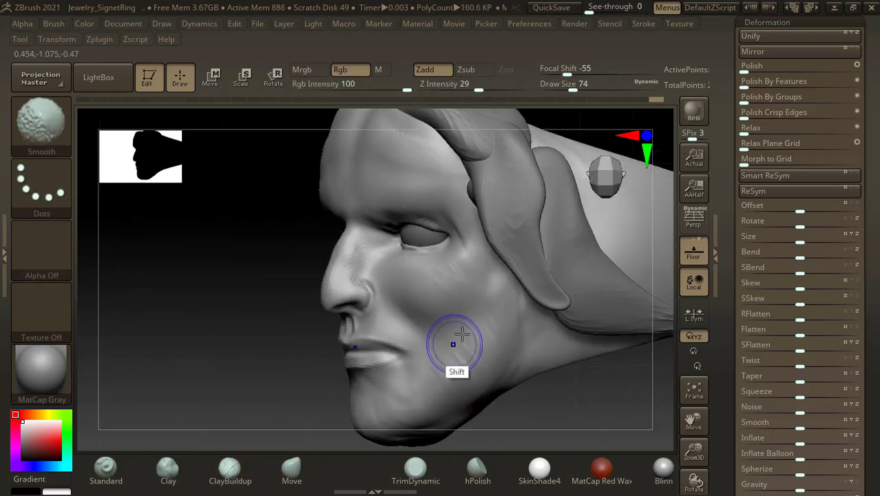
# - Build up the chin with ClayBuildup at draw size 58 and smooth the mouth area
pyautogui.keyDown('shift'); pyautogui.moveTo(246, 400); pyautogui.dragTo(285, 367); pyautogui.keyUp('shift')
pyautogui.moveTo(556, 391)
pyautogui.keyDown('alt'); pyautogui.mouseDown()
pyautogui.moveTo(578, 336)
pyautogui.moveTo(569, 372)
pyautogui.moveTo(579, 349)
pyautogui.mouseUp(); pyautogui.keyUp('alt')
pyautogui.moveTo(580, 350); pyautogui.dragTo(580, 363)
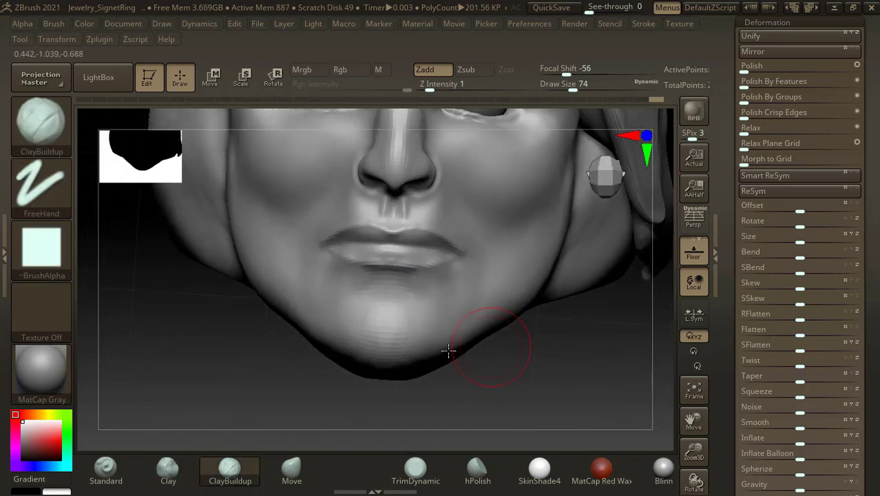
pyautogui.press('[')
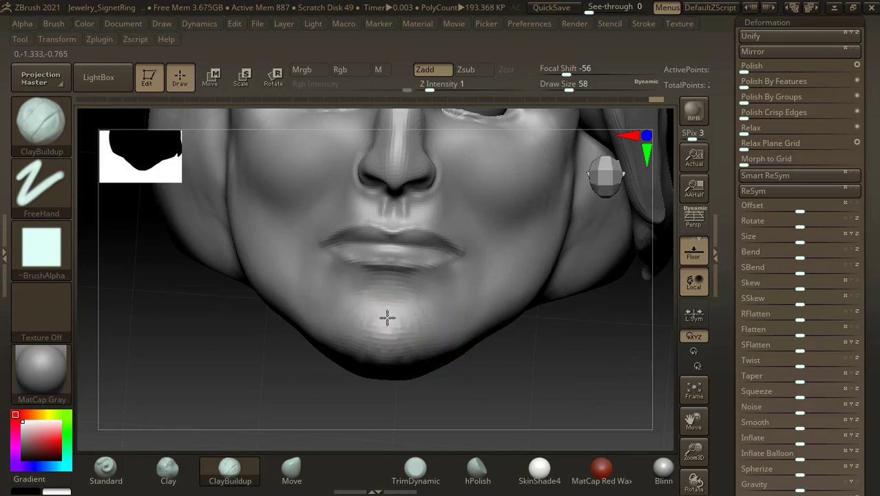
pyautogui.keyDown('shift'); pyautogui.moveTo(530, 355); pyautogui.dragTo(560, 350); pyautogui.keyUp('shift')
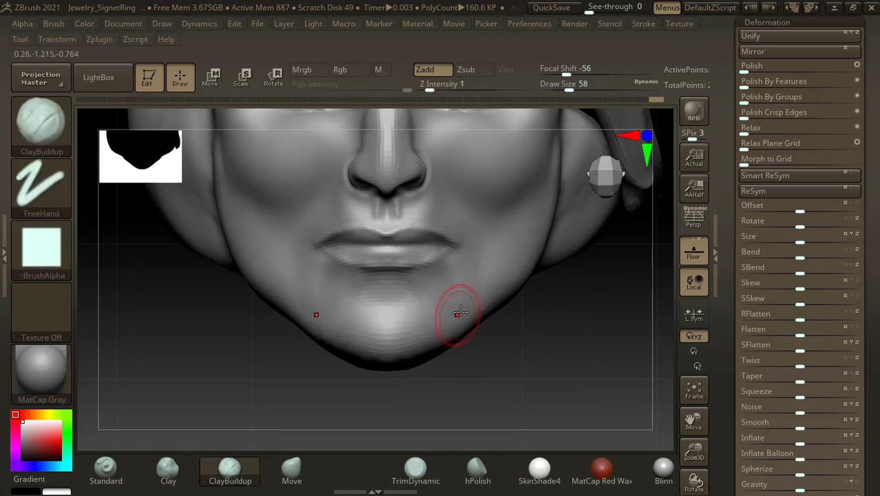
pyautogui.keyDown('shift'); pyautogui.moveTo(447, 237); pyautogui.dragTo(338, 245); pyautogui.keyUp('shift')
pyautogui.keyDown('shift'); pyautogui.moveTo(455, 242); pyautogui.dragTo(375, 256); pyautogui.keyUp('shift')
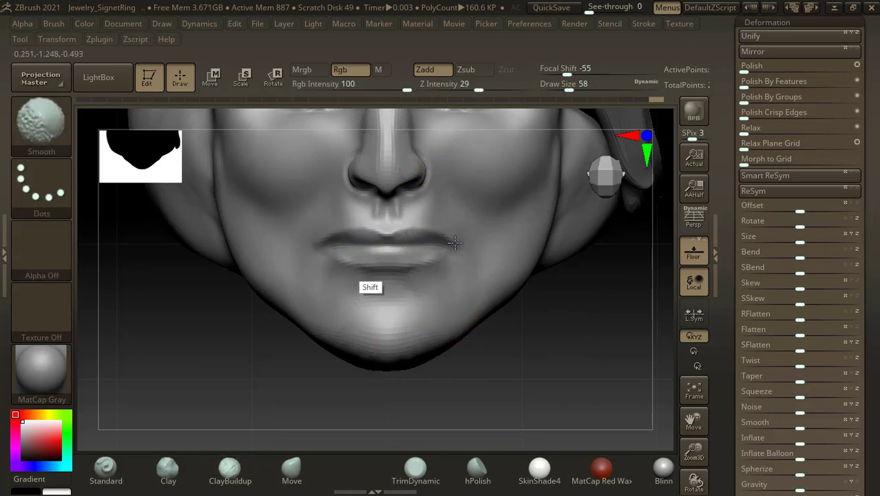
# - Build up the lower lip and the area above the upper lip using ClayBuildup at draw size 26
pyautogui.keyDown('alt'); pyautogui.moveTo(575, 362); pyautogui.dragTo(555, 383); pyautogui.keyUp('alt')
pyautogui.press('[')
pyautogui.press('[')
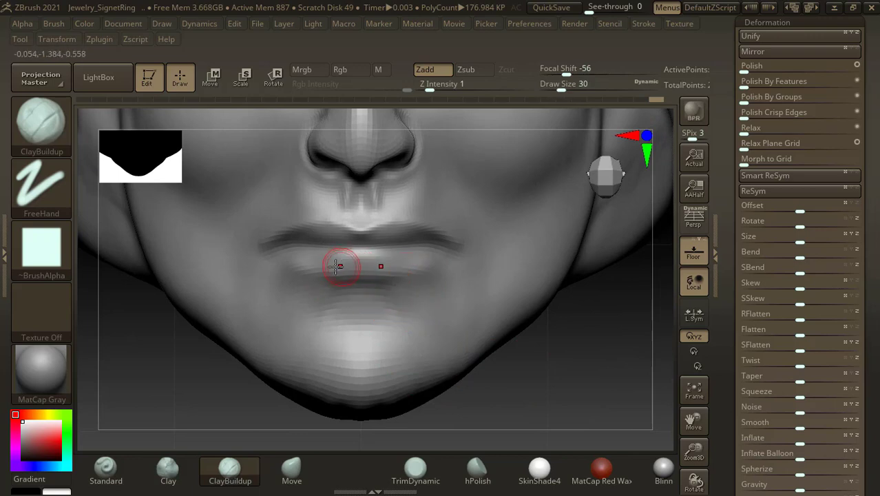
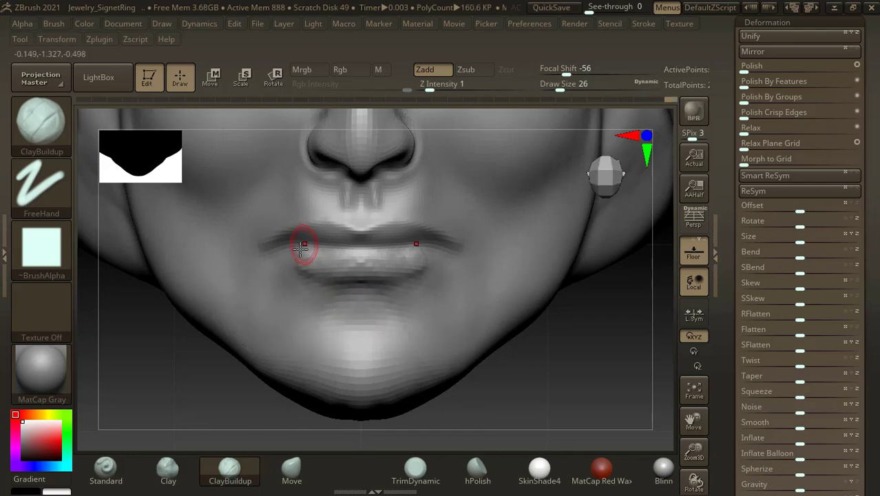
pyautogui.moveTo(300, 249)
pyautogui.keyDown('shift'); pyautogui.mouseDown()
pyautogui.moveTo(353, 256)
pyautogui.moveTo(308, 265)
pyautogui.mouseUp(); pyautogui.keyUp('shift')
pyautogui.moveTo(315, 221); pyautogui.dragTo(333, 208)
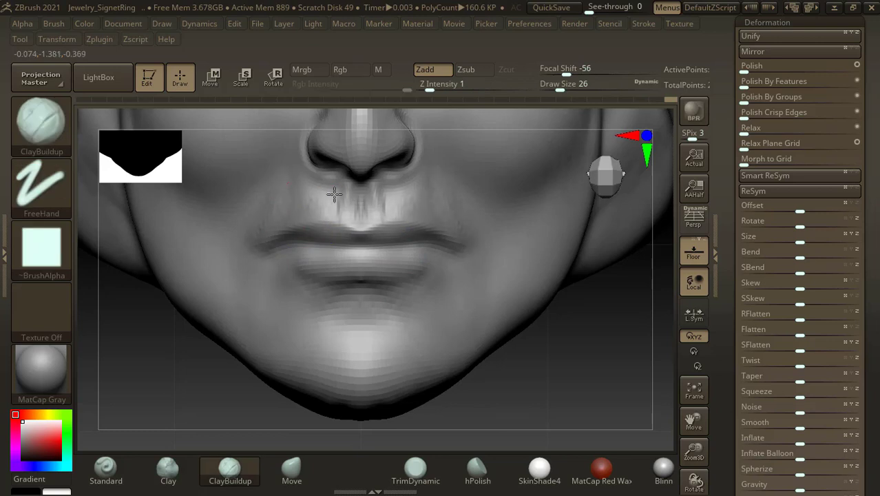
# - Smooth and refine the lips, the philtrum and the transition from lower lip to chin at draw size 26
pyautogui.press('shift')
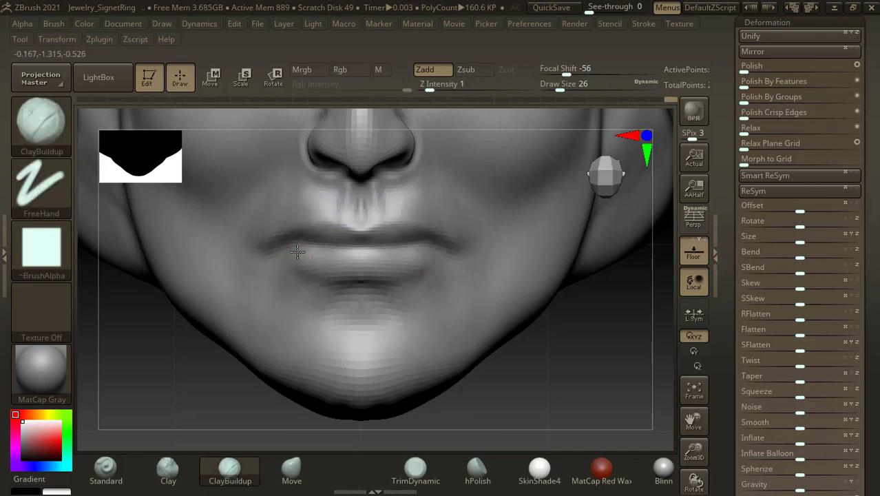
pyautogui.press('shift')
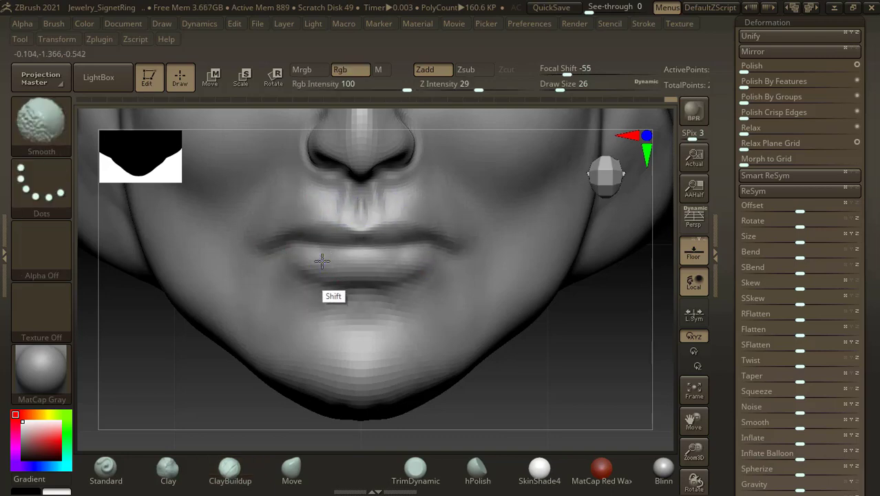
pyautogui.press('shift')
pyautogui.click(345, 181)
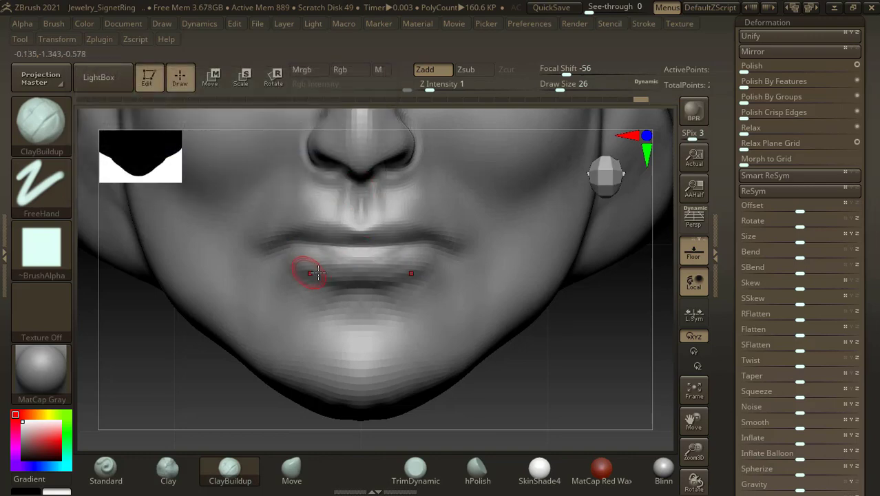
pyautogui.moveTo(320, 273)
pyautogui.keyDown('shift'); pyautogui.mouseDown()
pyautogui.moveTo(363, 290)
pyautogui.moveTo(297, 260)
pyautogui.mouseUp(); pyautogui.keyUp('shift')
pyautogui.keyDown('alt'); pyautogui.moveTo(572, 358); pyautogui.dragTo(572, 346); pyautogui.keyUp('alt')
pyautogui.keyDown('shift'); pyautogui.moveTo(378, 314); pyautogui.dragTo(285, 297); pyautogui.keyUp('shift')
# - Smooth the lower eyelids and rework the inner part of the upper eyelids at draw size 26
pyautogui.moveTo(534, 348)
pyautogui.keyDown('alt'); pyautogui.mouseDown()
pyautogui.moveTo(518, 315)
pyautogui.moveTo(567, 361)
pyautogui.moveTo(560, 328)
pyautogui.moveTo(590, 360)
pyautogui.moveTo(592, 339)
pyautogui.mouseUp(); pyautogui.keyUp('alt')
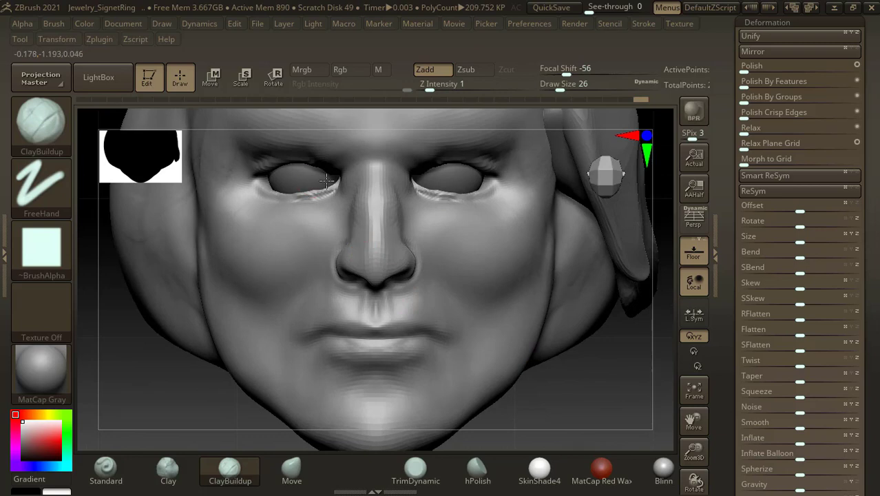
pyautogui.keyDown('shift'); pyautogui.moveTo(304, 191); pyautogui.dragTo(267, 193); pyautogui.keyUp('shift')
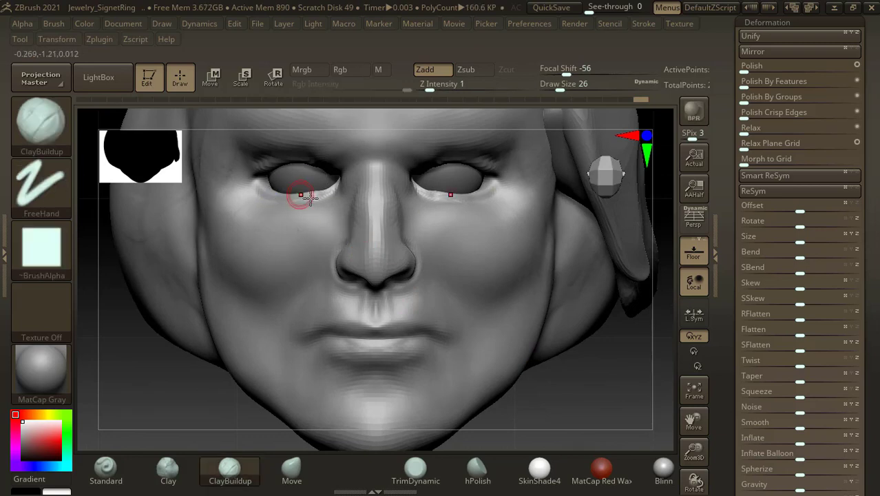
pyautogui.moveTo(600, 341); pyautogui.dragTo(606, 372)
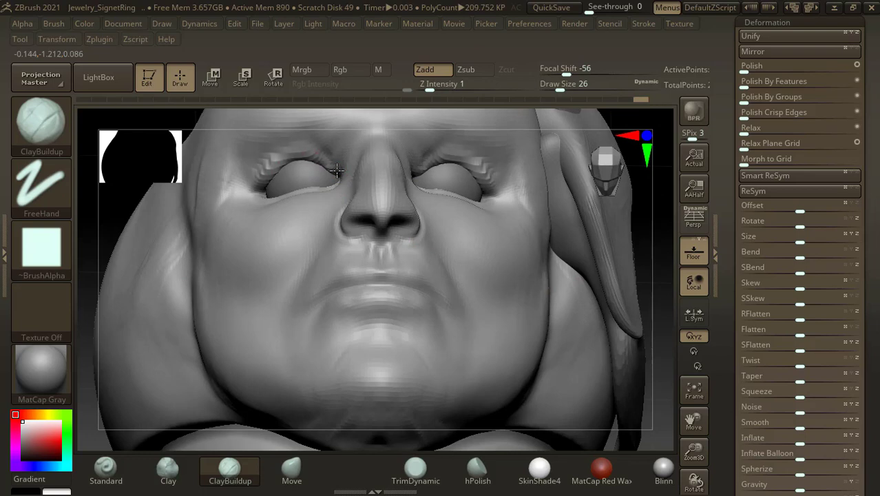
pyautogui.moveTo(337, 170)
pyautogui.mouseDown()
pyautogui.moveTo(304, 147)
pyautogui.moveTo(257, 195)
pyautogui.moveTo(329, 166)
pyautogui.mouseUp()
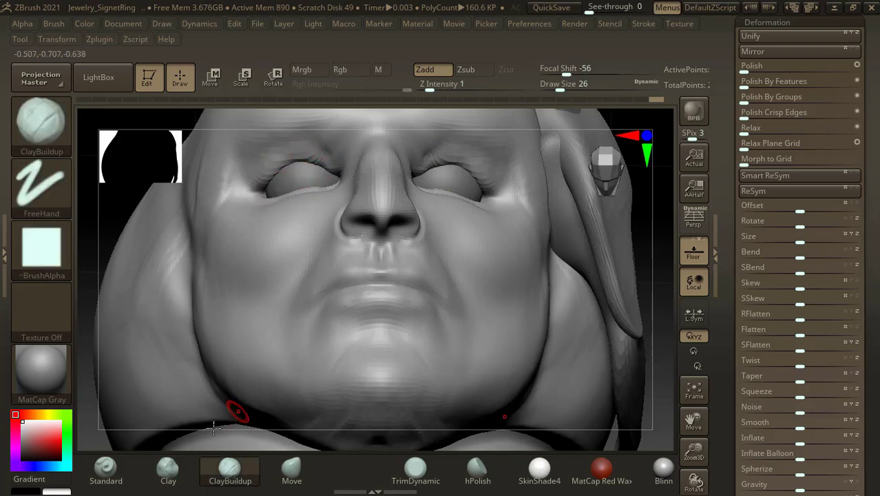
# - Define the upper eyelids and inner eye corners with the Standard brush at draw size 26, undoing a carved stroke below the eye
pyautogui.click(103, 473)
pyautogui.moveTo(330, 163)
pyautogui.mouseDown()
pyautogui.moveTo(261, 168)
pyautogui.moveTo(333, 163)
pyautogui.mouseUp()
pyautogui.moveTo(266, 181); pyautogui.dragTo(337, 168)
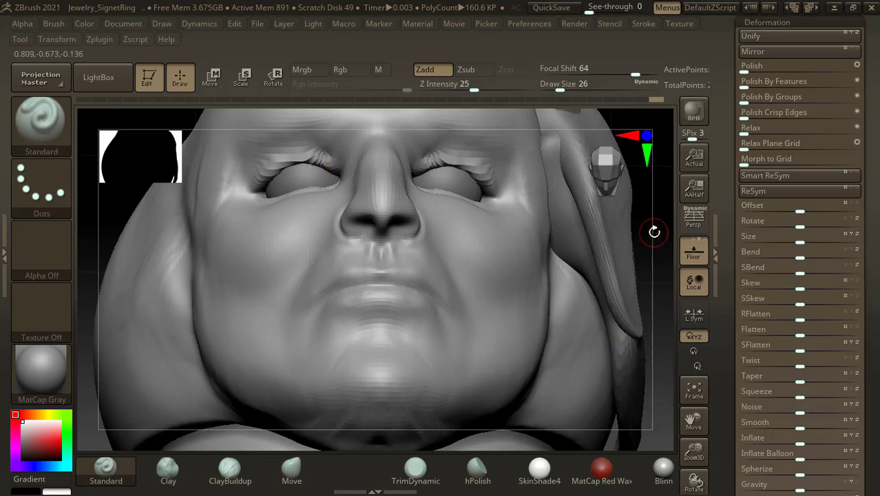
pyautogui.moveTo(654, 232); pyautogui.dragTo(626, 277)
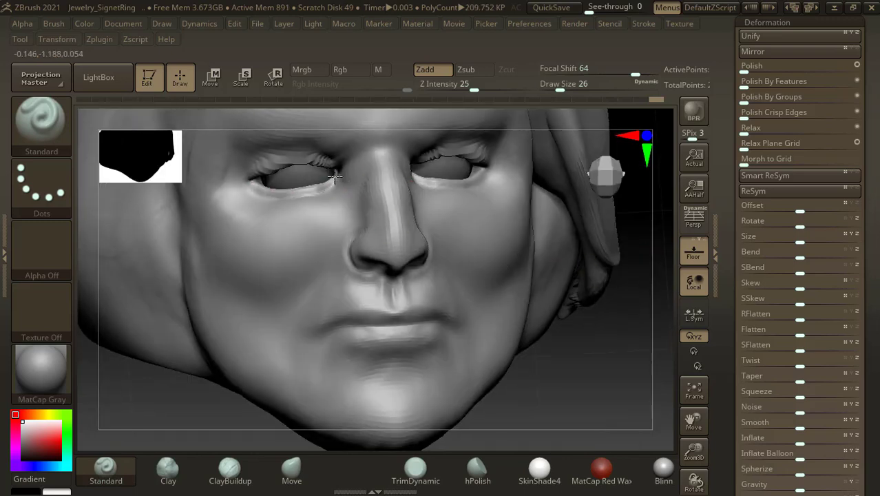
pyautogui.keyDown('alt'); pyautogui.moveTo(338, 187); pyautogui.dragTo(261, 205); pyautogui.keyUp('alt')
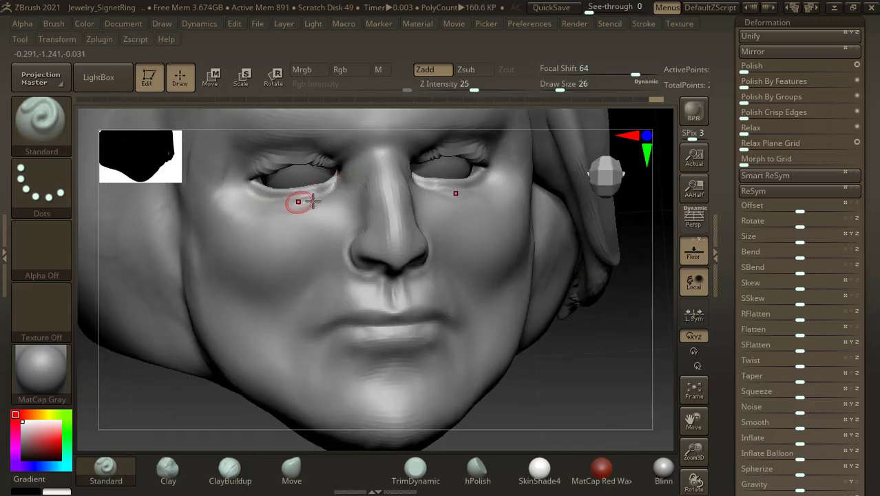
pyautogui.hotkey('ctrl', 'z')
pyautogui.press('shift')
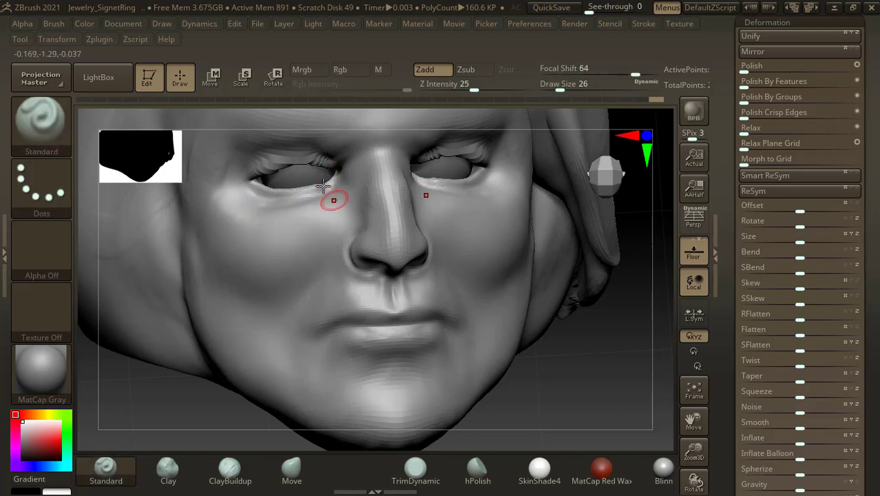
pyautogui.moveTo(332, 154)
pyautogui.keyDown('alt'); pyautogui.mouseDown()
pyautogui.moveTo(256, 158)
pyautogui.moveTo(304, 146)
pyautogui.moveTo(344, 154)
pyautogui.mouseUp(); pyautogui.keyUp('alt')
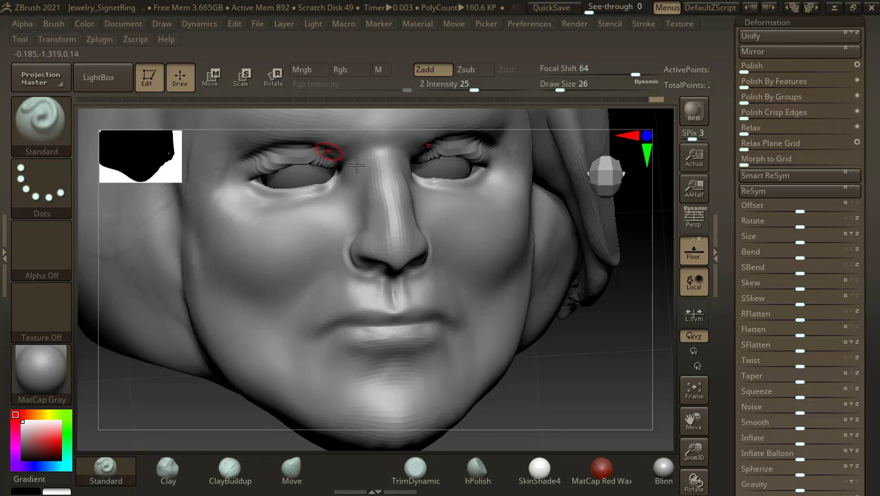
# - Subdivide the face mesh once and smooth the eyelids from the inner to the outer corners
pyautogui.press('ctrl')
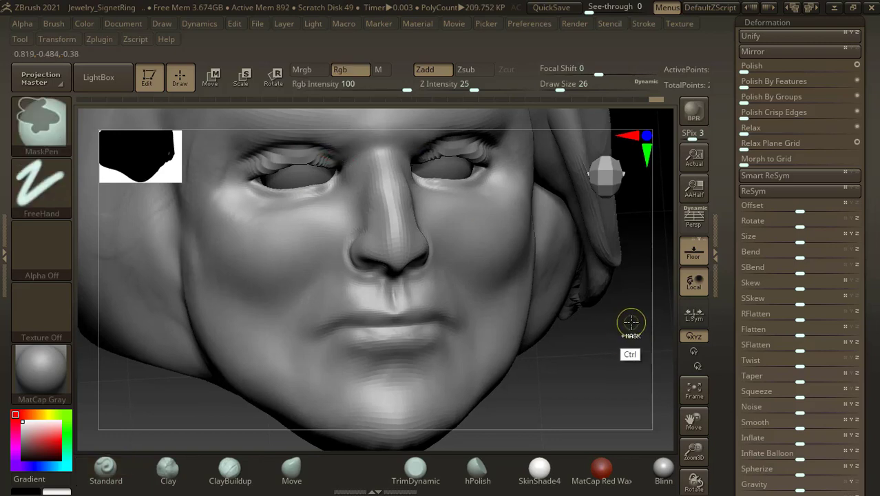
pyautogui.hotkey('ctrl', 'd')
pyautogui.keyDown('shift'); pyautogui.moveTo(601, 352); pyautogui.dragTo(618, 351); pyautogui.keyUp('shift')
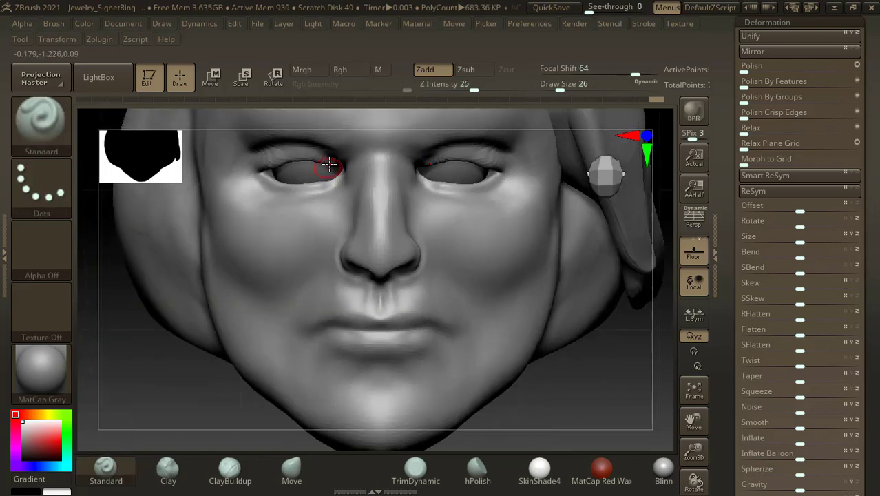
pyautogui.moveTo(329, 165)
pyautogui.keyDown('shift'); pyautogui.mouseDown()
pyautogui.moveTo(295, 147)
pyautogui.moveTo(249, 177)
pyautogui.mouseUp(); pyautogui.keyUp('shift')
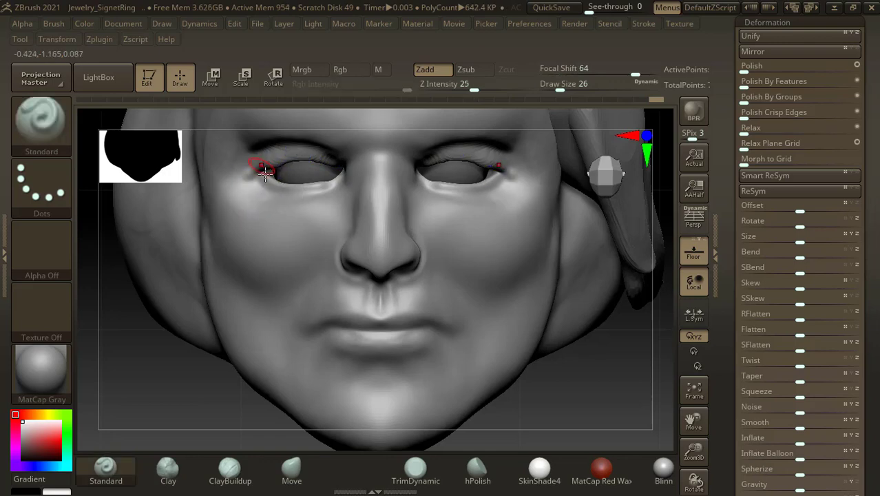
# - Enlarge the brush to draw size 94 and smooth the cheeks from front and side
pyautogui.moveTo(614, 361); pyautogui.dragTo(589, 352)
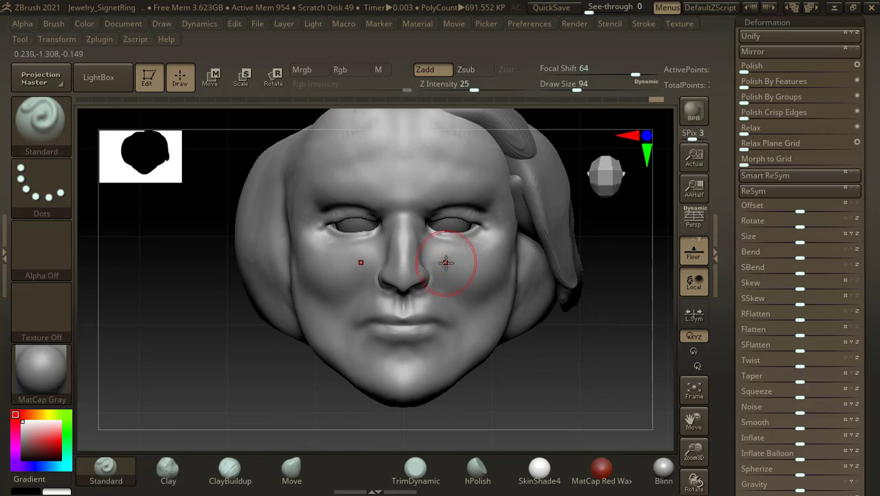
pyautogui.press('shift')
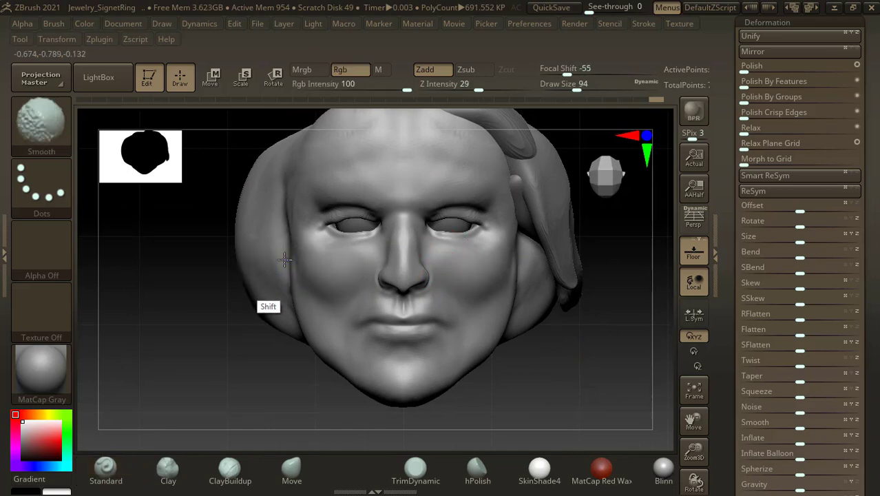
pyautogui.moveTo(553, 345); pyautogui.dragTo(564, 342)
pyautogui.press('shift')
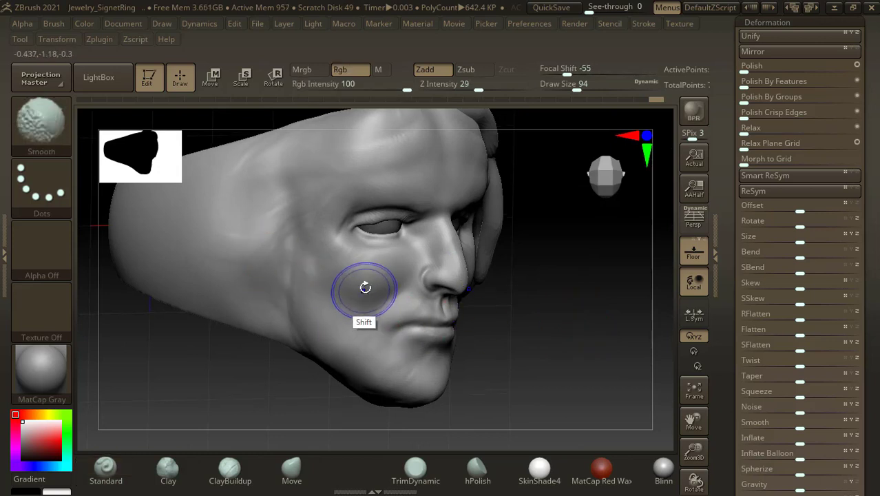
# - Smooth the temple and forehead on a lower subdivision level at draw size 94 and return to the highest level
pyautogui.moveTo(286, 217)
pyautogui.keyDown('shift'); pyautogui.mouseDown()
pyautogui.moveTo(291, 194)
pyautogui.moveTo(255, 283)
pyautogui.moveTo(296, 217)
pyautogui.mouseUp(); pyautogui.keyUp('shift')
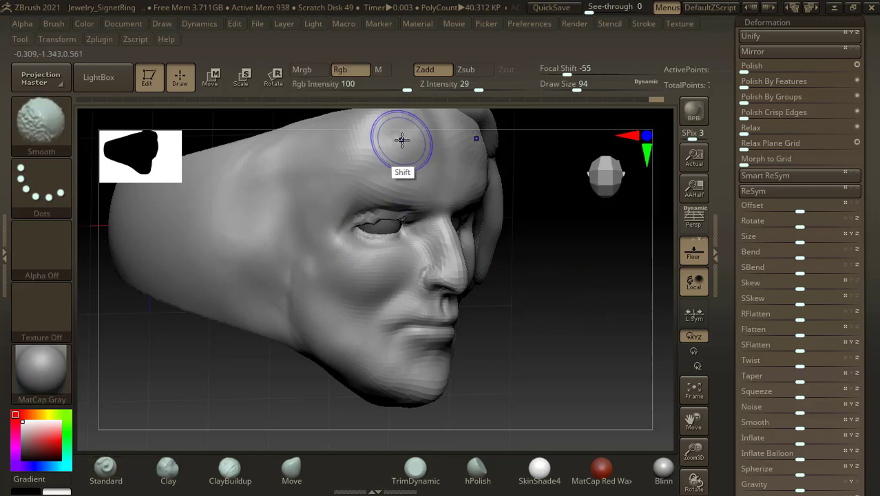
pyautogui.keyDown('shift'); pyautogui.moveTo(400, 137); pyautogui.dragTo(403, 138); pyautogui.keyUp('shift')
pyautogui.moveTo(587, 301); pyautogui.dragTo(579, 290)
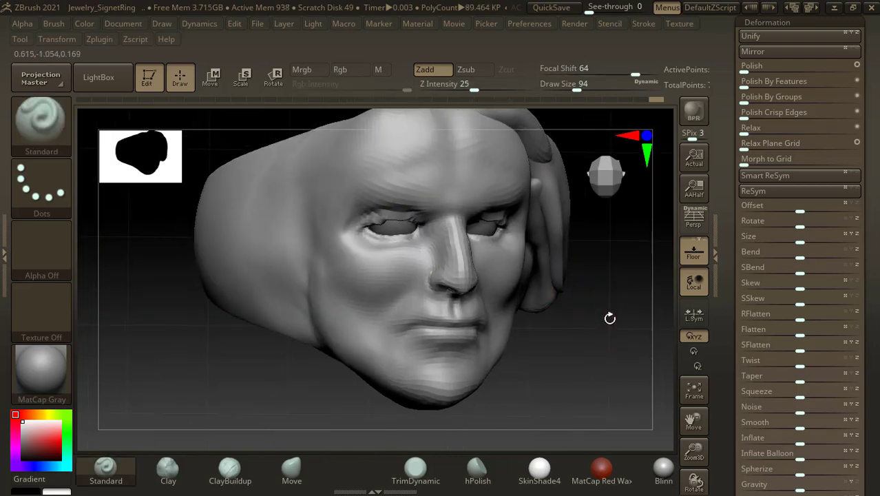
pyautogui.moveTo(609, 318); pyautogui.dragTo(617, 300)
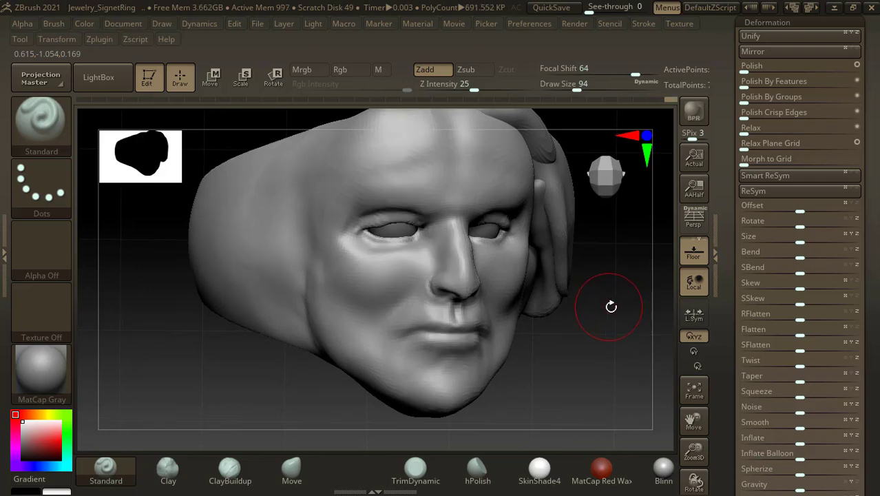